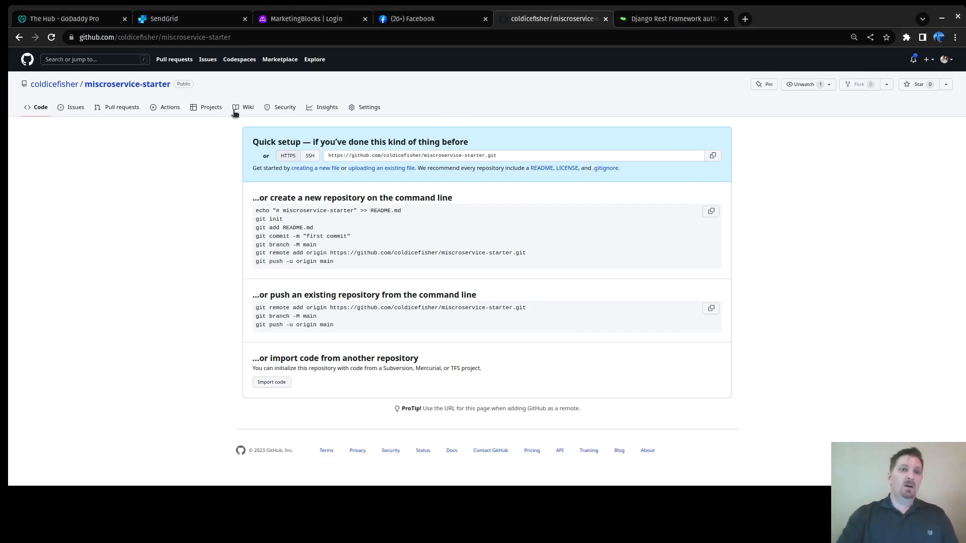
Step: Log in to MarketingBlocks, then switch over to the SendGrid and GoDaddy Hub tabs
{"action": "left_click", "coordinate": [303, 21]}
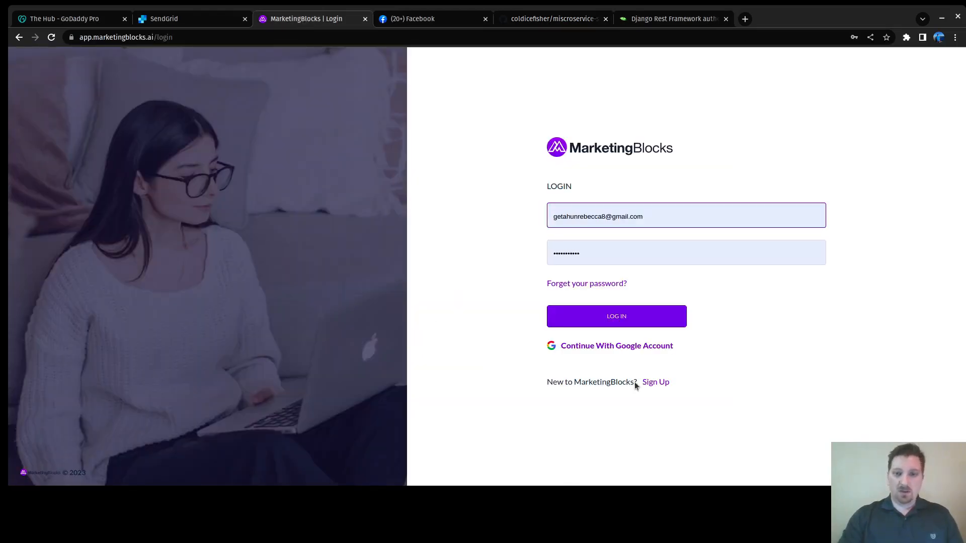
{"action": "left_click", "coordinate": [618, 321]}
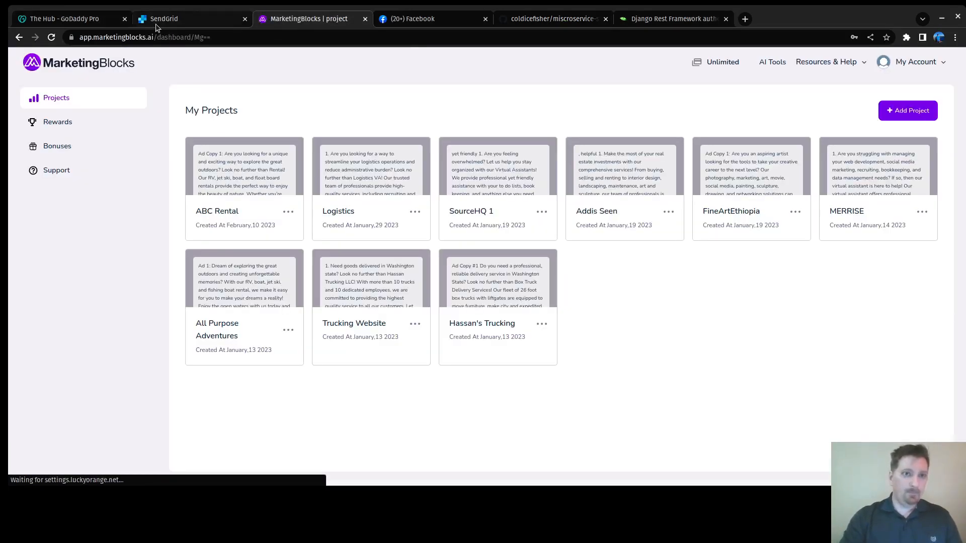
{"action": "left_click", "coordinate": [157, 23]}
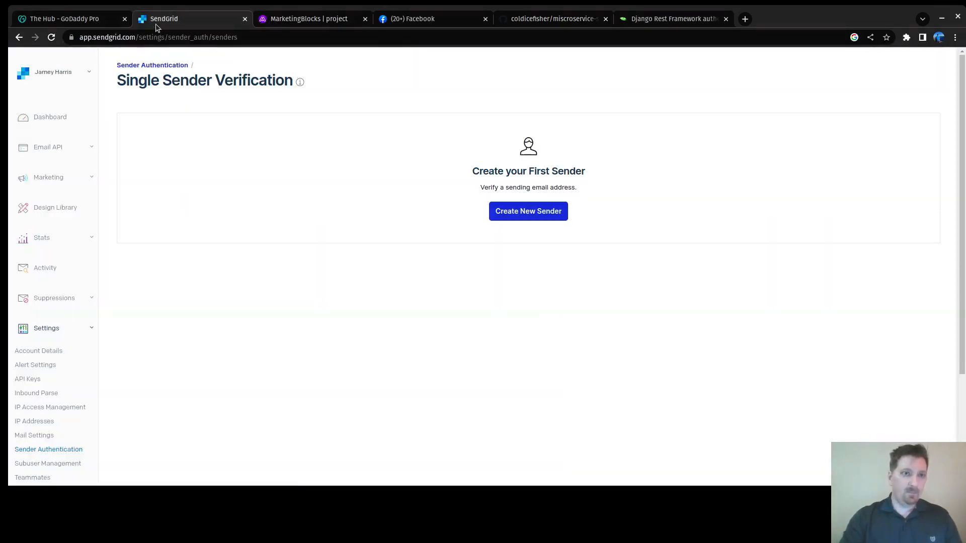
{"action": "left_click", "coordinate": [55, 19]}
Step: From the Hub home, open Hosting and select the merrise.com Deluxe Web Hosting with cPanel account
{"action": "scroll", "coordinate": [597, 184], "scroll_direction": "up", "scroll_amount": 3}
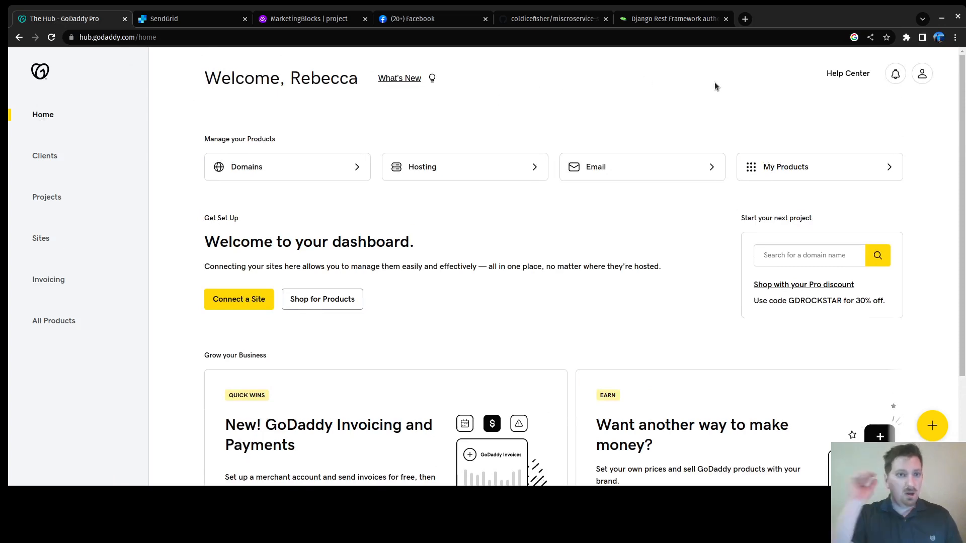
{"action": "scroll", "coordinate": [604, 297], "scroll_direction": "down", "scroll_amount": 4}
{"action": "scroll", "coordinate": [614, 278], "scroll_direction": "up", "scroll_amount": 4}
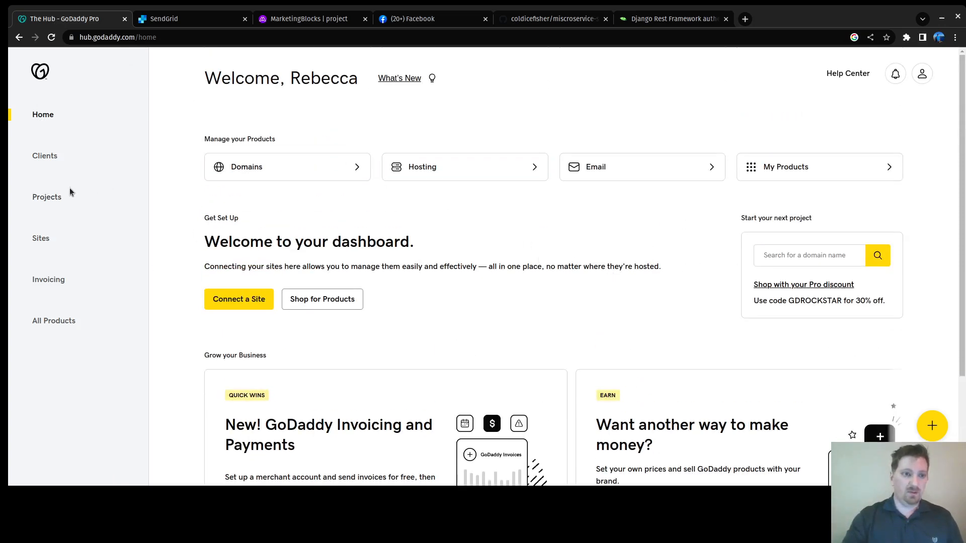
{"action": "left_click", "coordinate": [47, 198]}
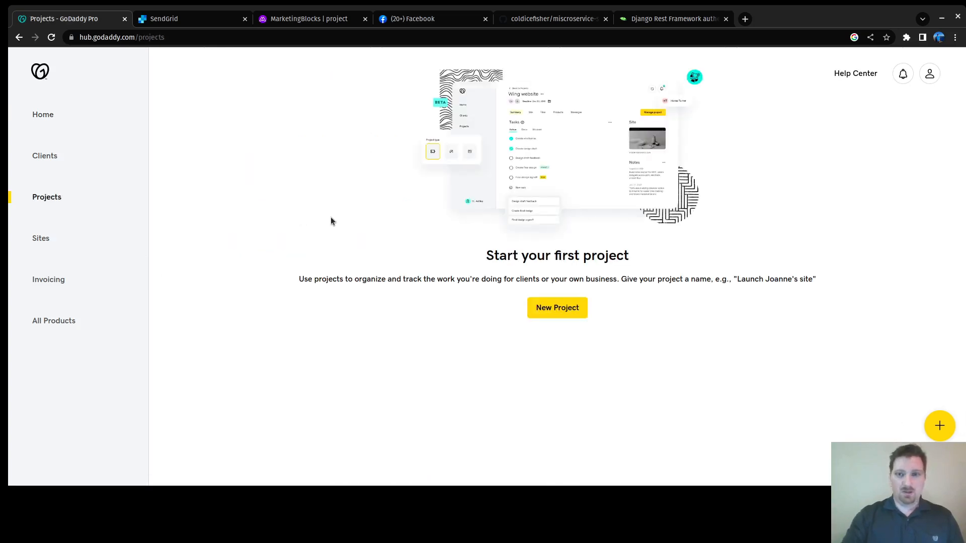
{"action": "left_click", "coordinate": [40, 116]}
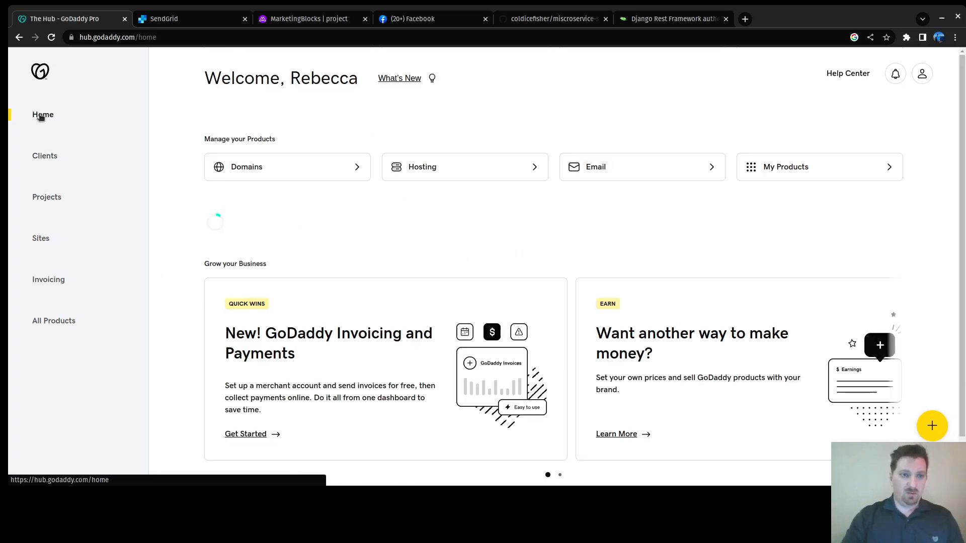
{"action": "left_click", "coordinate": [511, 173]}
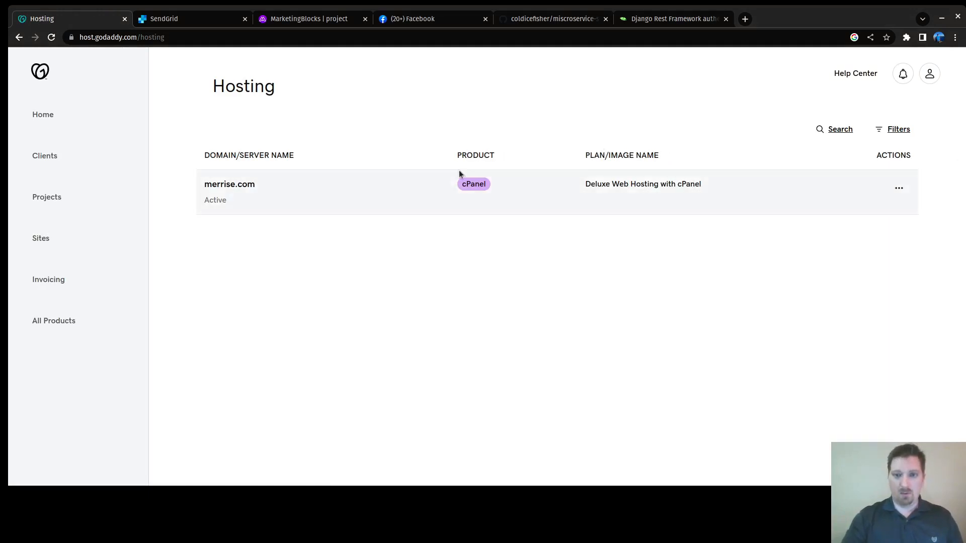
{"action": "left_click", "coordinate": [474, 184]}
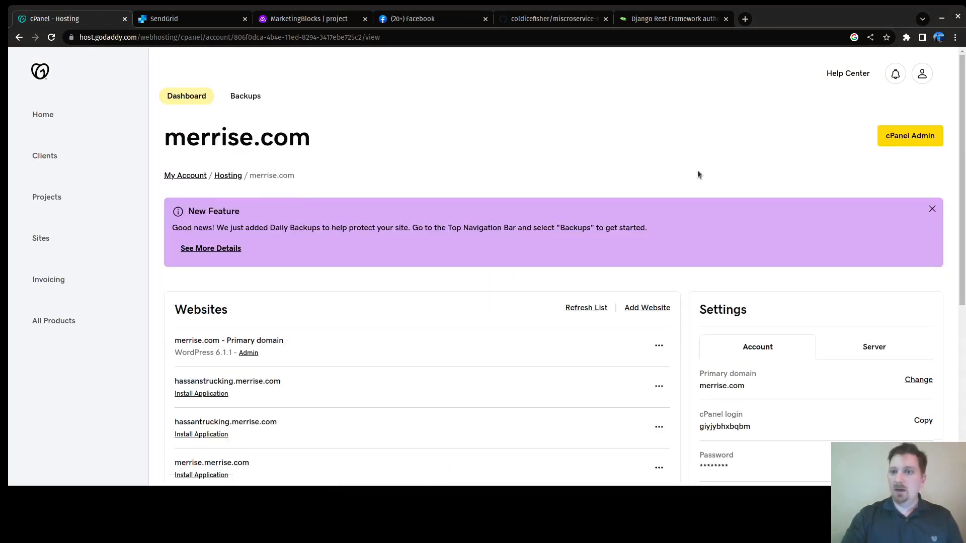
Step: Launch merrise.com's cPanel Admin in a new tab, then go back to SendGrid's Single Sender Verification
{"action": "left_click", "coordinate": [916, 138]}
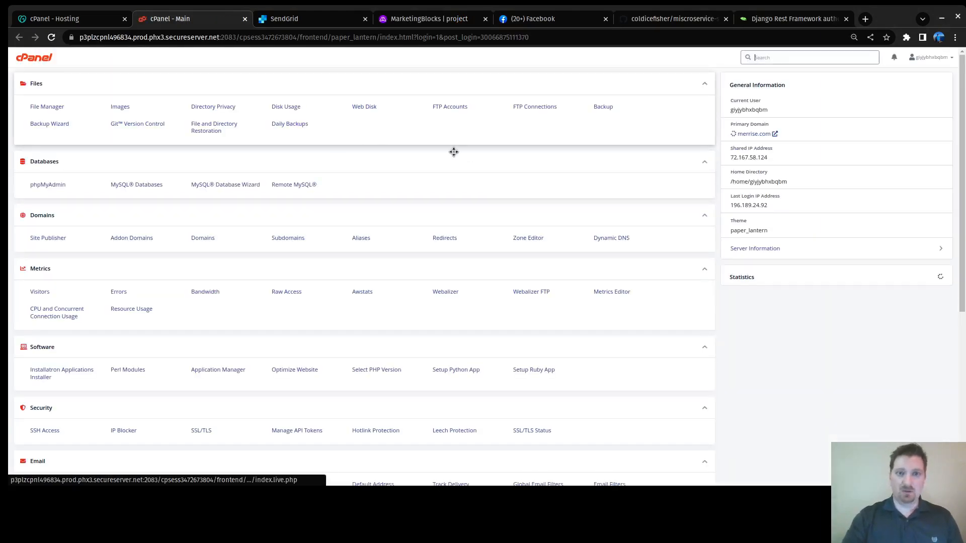
{"action": "scroll", "coordinate": [441, 151], "scroll_direction": "down", "scroll_amount": 5}
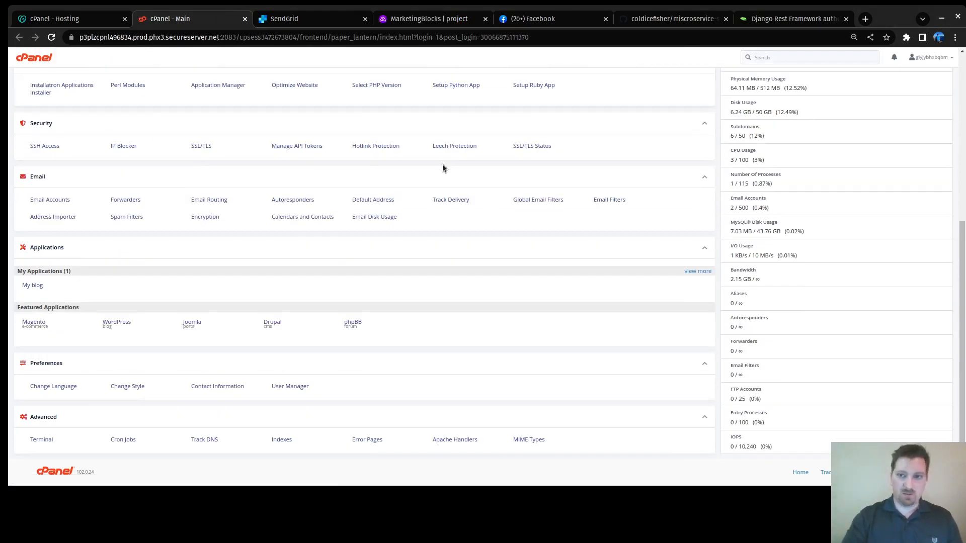
{"action": "scroll", "coordinate": [440, 153], "scroll_direction": "up", "scroll_amount": 5}
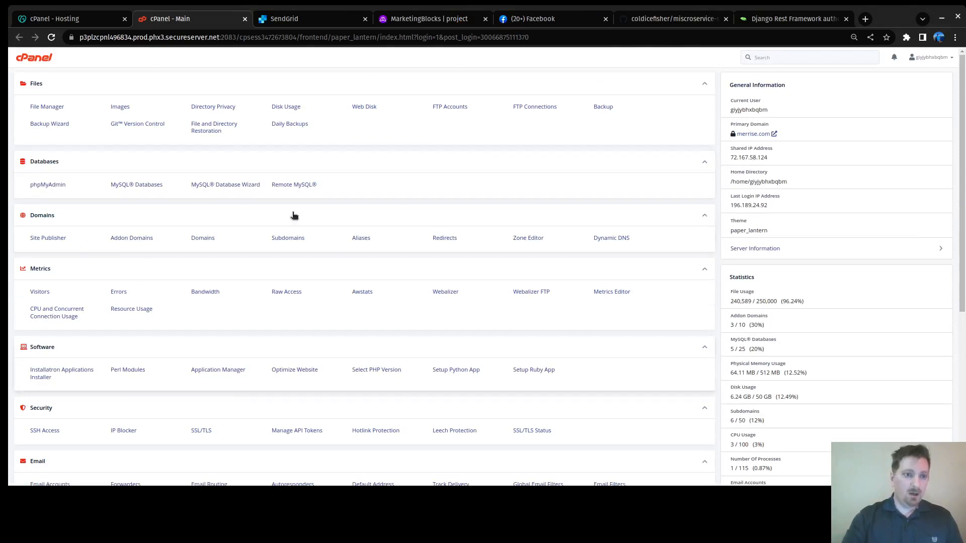
{"action": "left_click", "coordinate": [75, 18]}
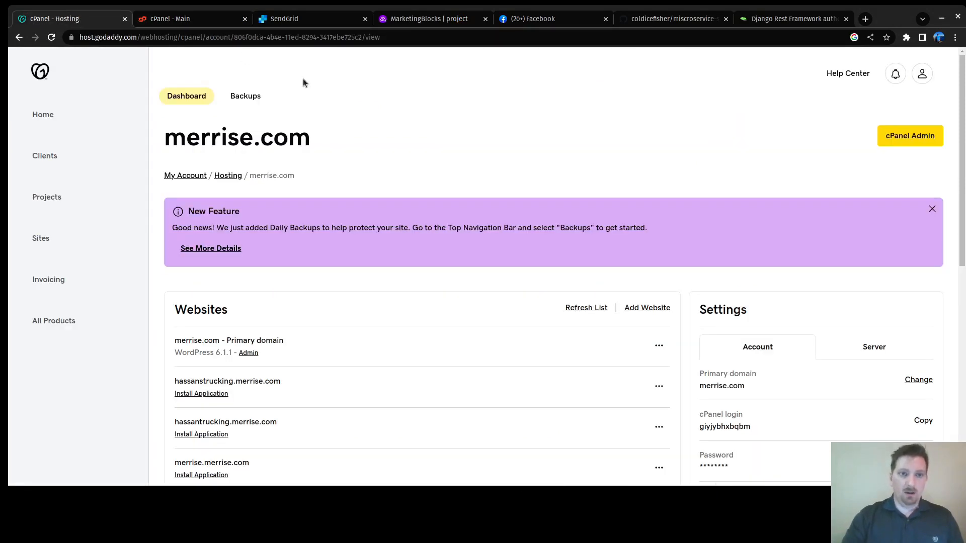
{"action": "left_click", "coordinate": [282, 19]}
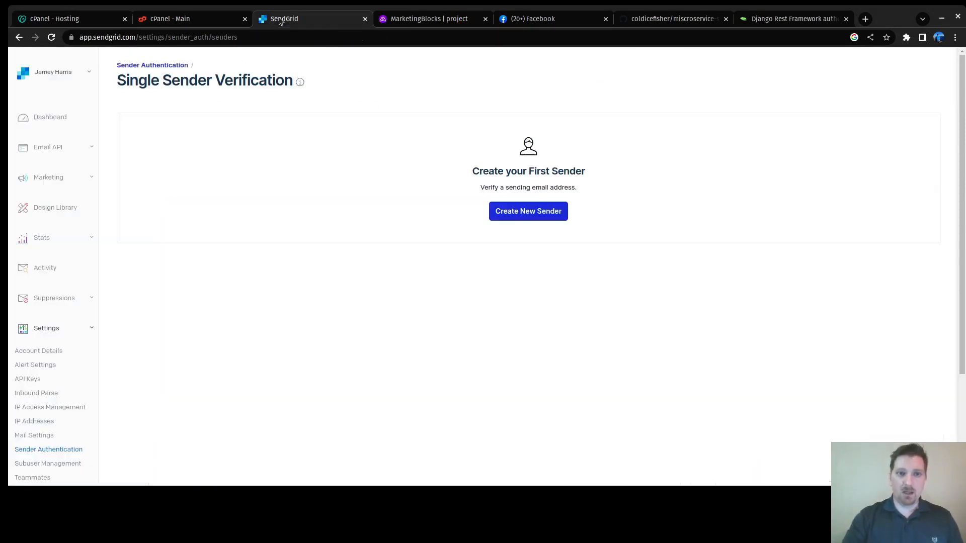
Step: Look through the SendGrid, MarketingBlocks, Facebook and GitHub tabs
{"action": "left_click", "coordinate": [431, 20]}
{"action": "left_click", "coordinate": [290, 20]}
{"action": "scroll", "coordinate": [394, 104], "scroll_direction": "down", "scroll_amount": 3}
{"action": "scroll", "coordinate": [394, 103], "scroll_direction": "up", "scroll_amount": 3}
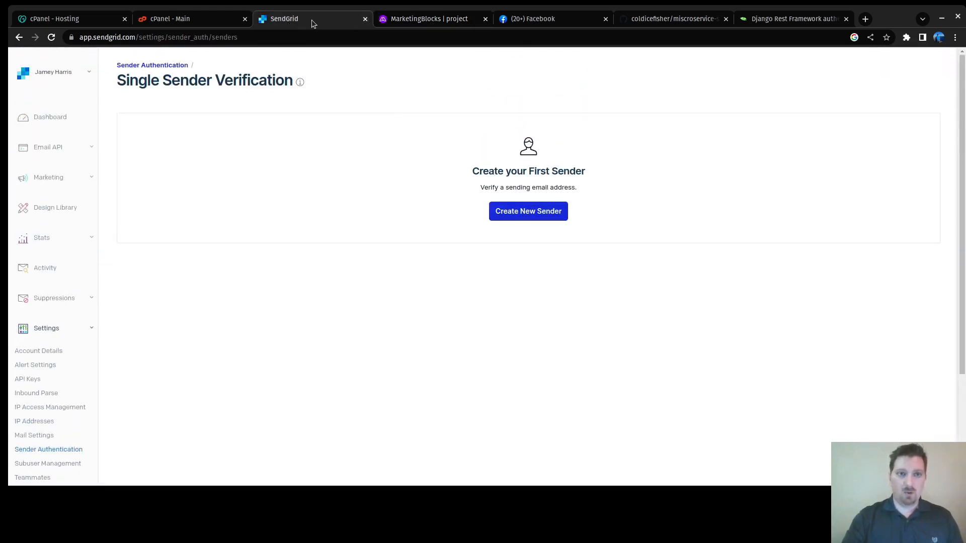
{"action": "left_click", "coordinate": [436, 22]}
{"action": "left_click", "coordinate": [532, 20]}
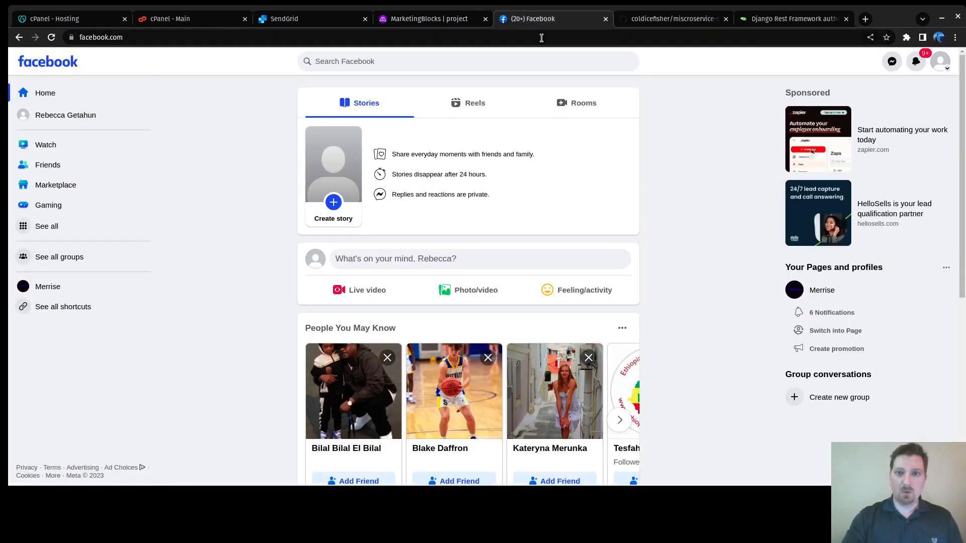
{"action": "left_click", "coordinate": [650, 20]}
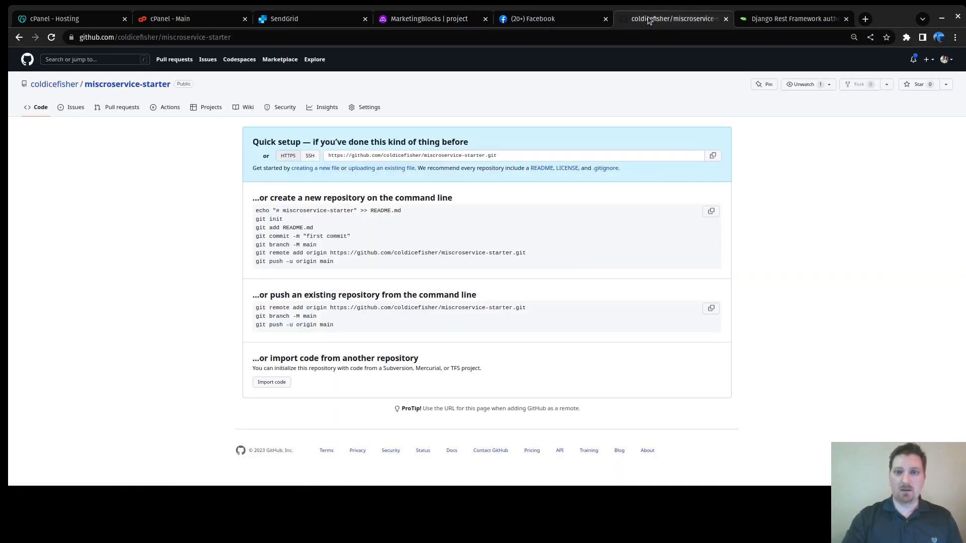
{"action": "left_click", "coordinate": [578, 21]}
Step: Close the Facebook, GitHub and Django Rest Framework tutorial tabs
{"action": "left_click", "coordinate": [606, 20]}
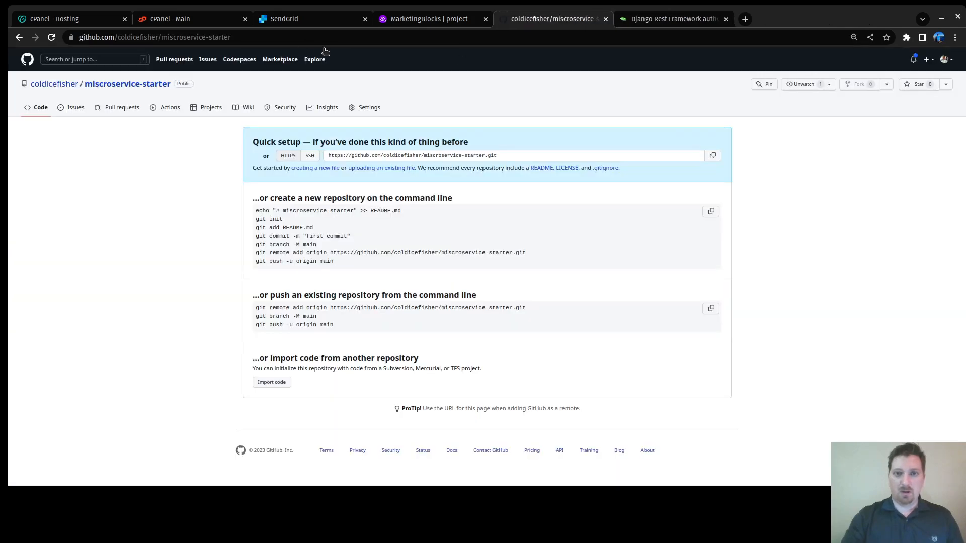
{"action": "left_click", "coordinate": [606, 18]}
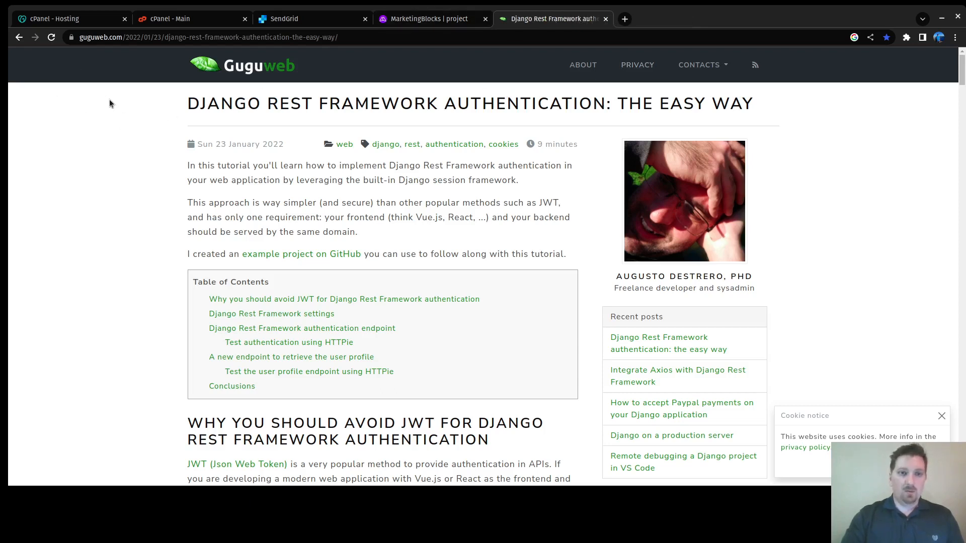
{"action": "left_click_drag", "start_coordinate": [214, 90], "coordinate": [575, 234]}
{"action": "left_click", "coordinate": [97, 123]}
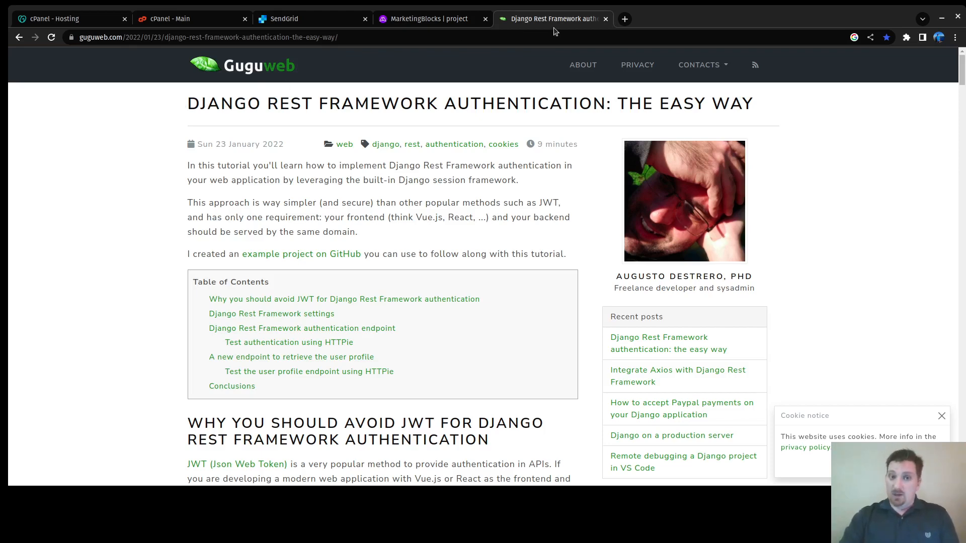
{"action": "left_click", "coordinate": [606, 19]}
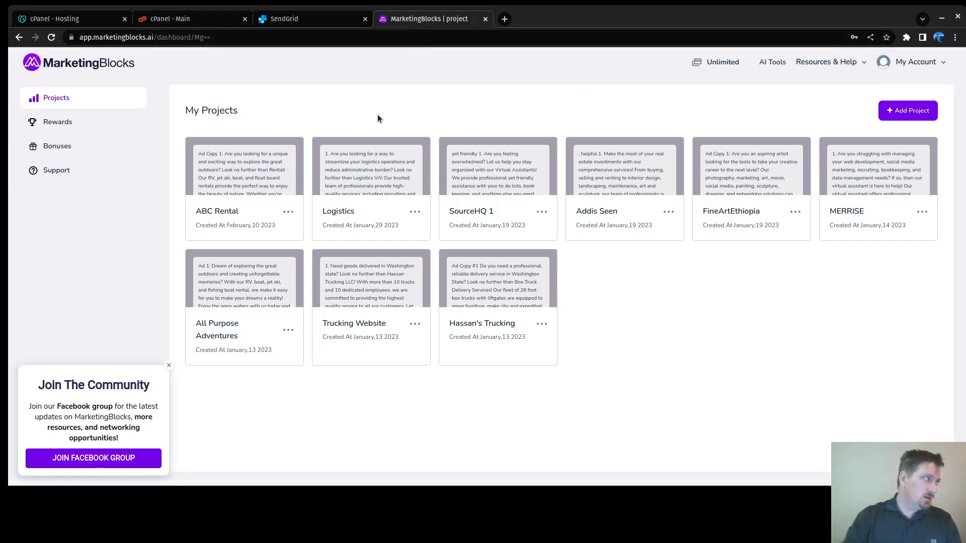
Step: Add a new English project named 'Virtual Assistant - Logistics'
{"action": "left_click", "coordinate": [906, 114]}
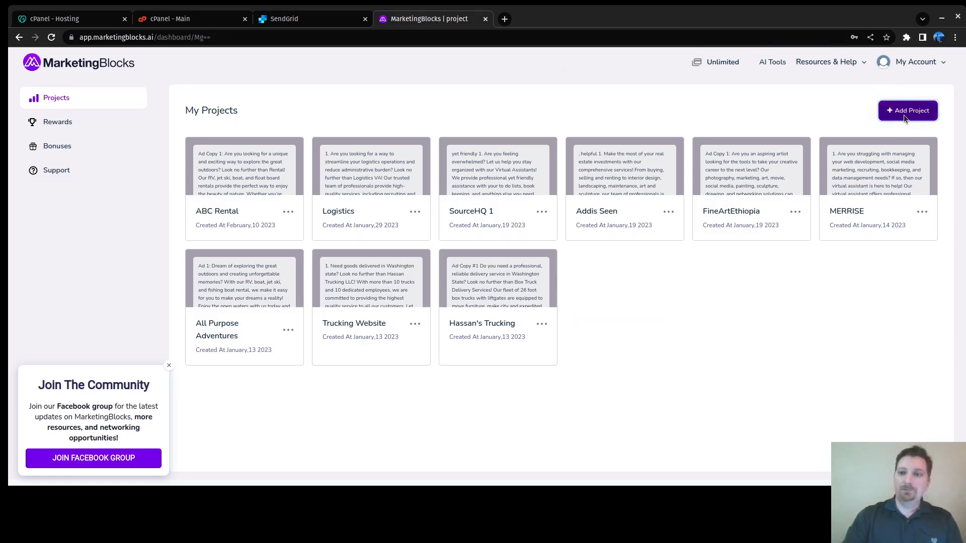
{"action": "left_click", "coordinate": [371, 233]}
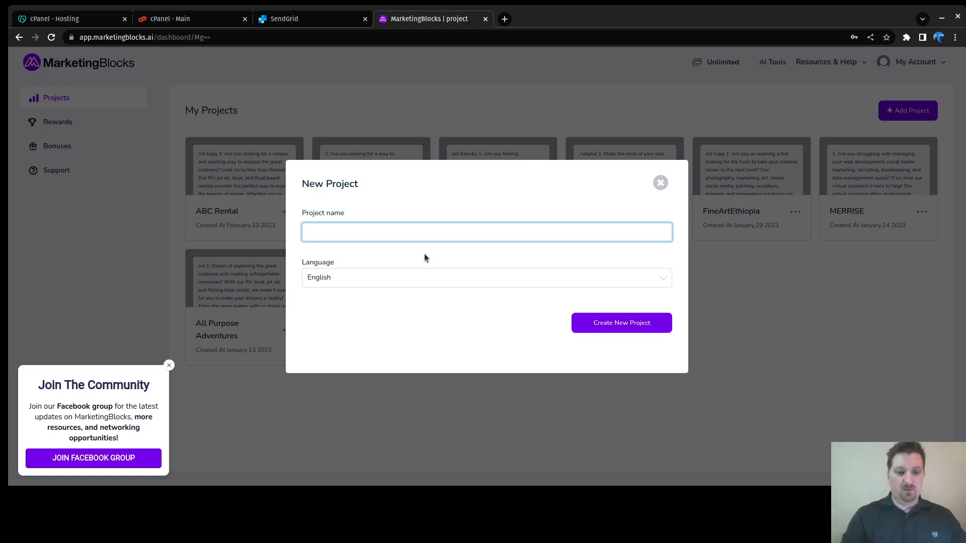
{"action": "type", "text": "Virtual "}
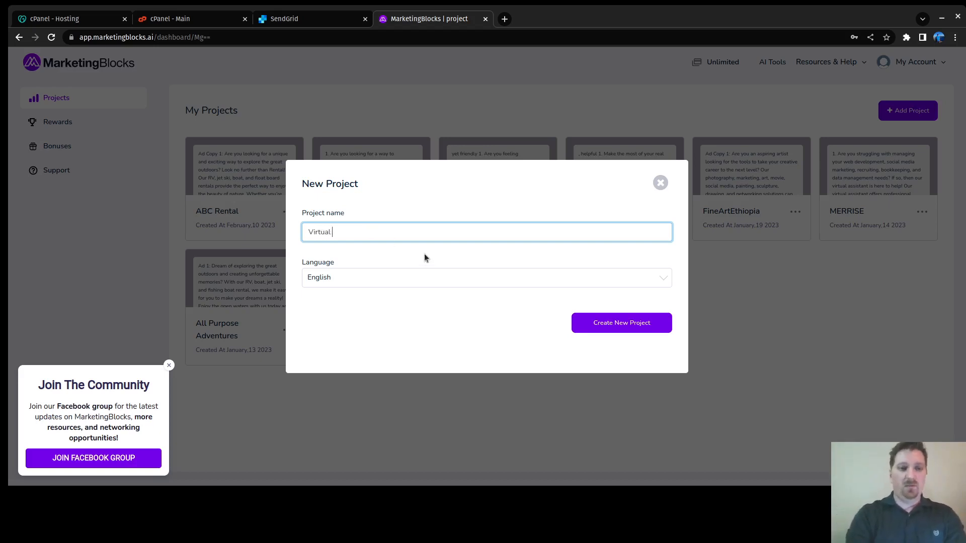
{"action": "type", "text": "Assi"}
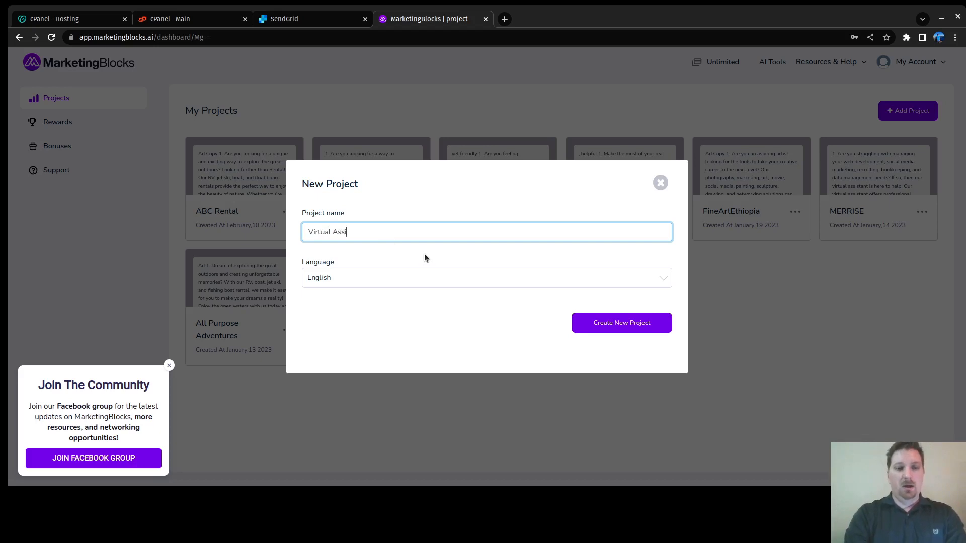
{"action": "type", "text": "stant"}
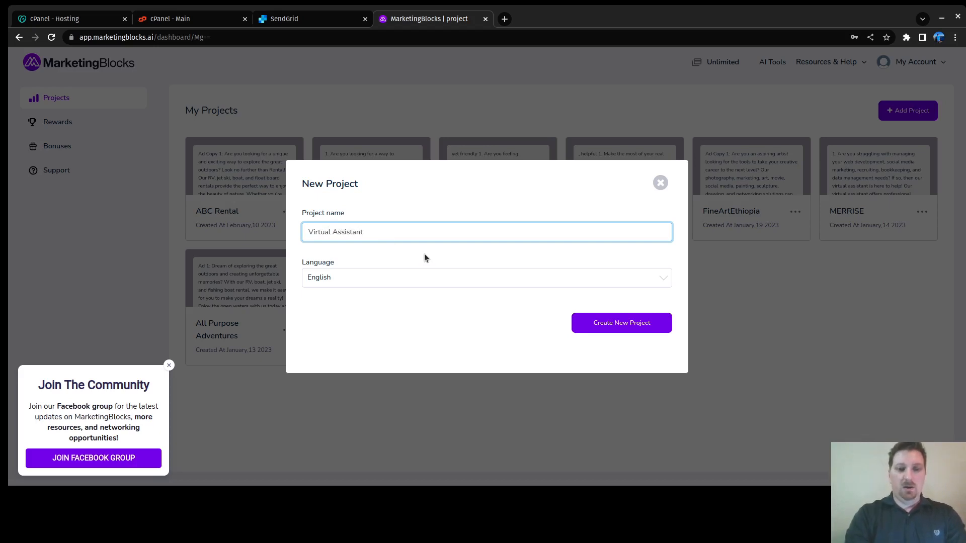
{"action": "type", "text": " -"}
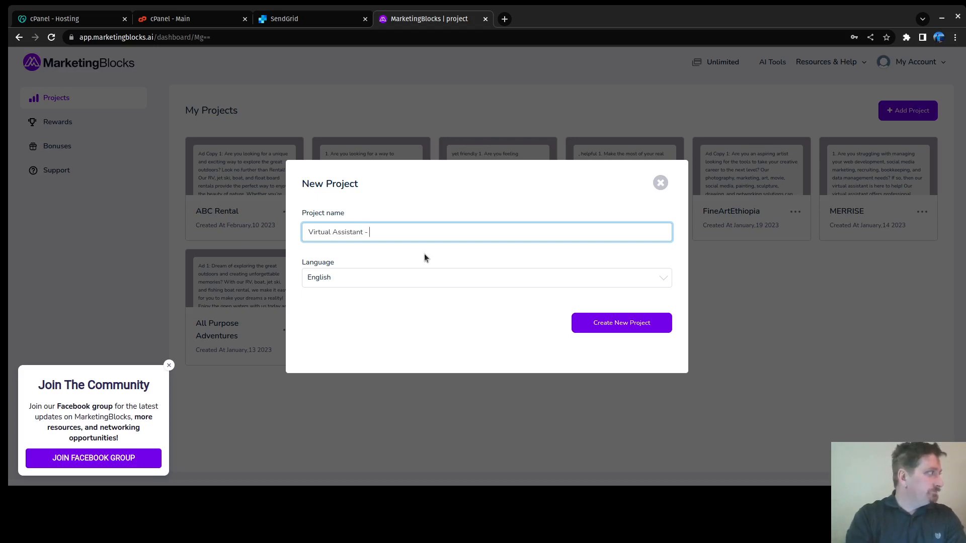
{"action": "type", "text": "Log"}
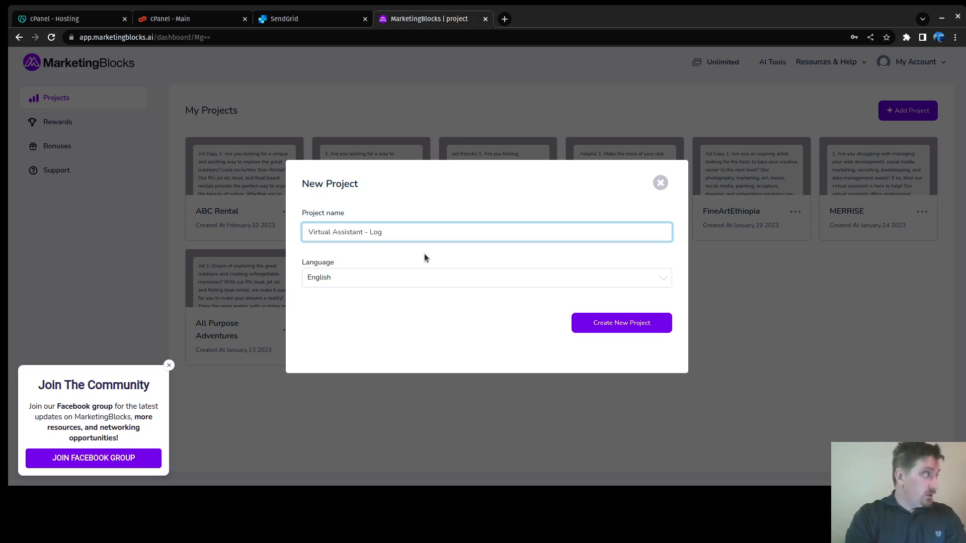
{"action": "type", "text": "istics"}
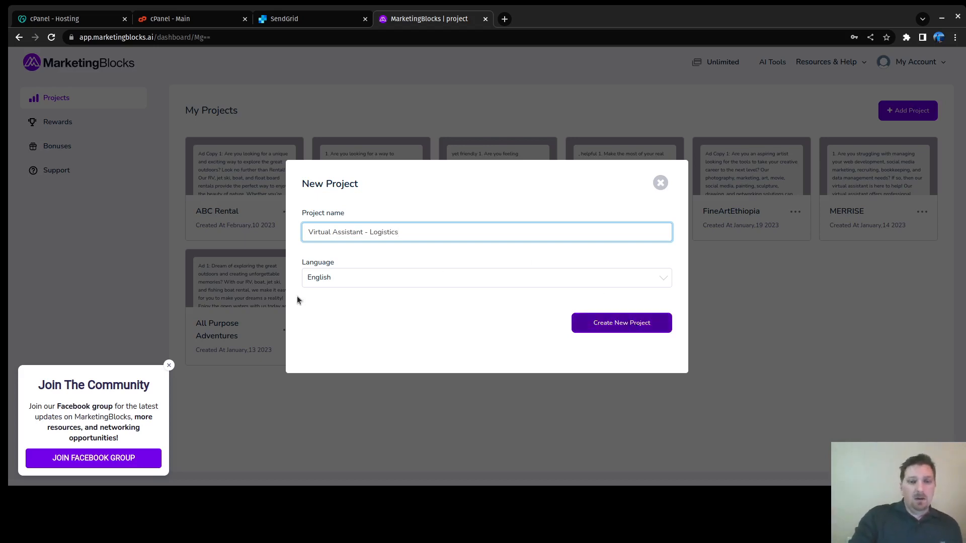
{"action": "left_click", "coordinate": [621, 324]}
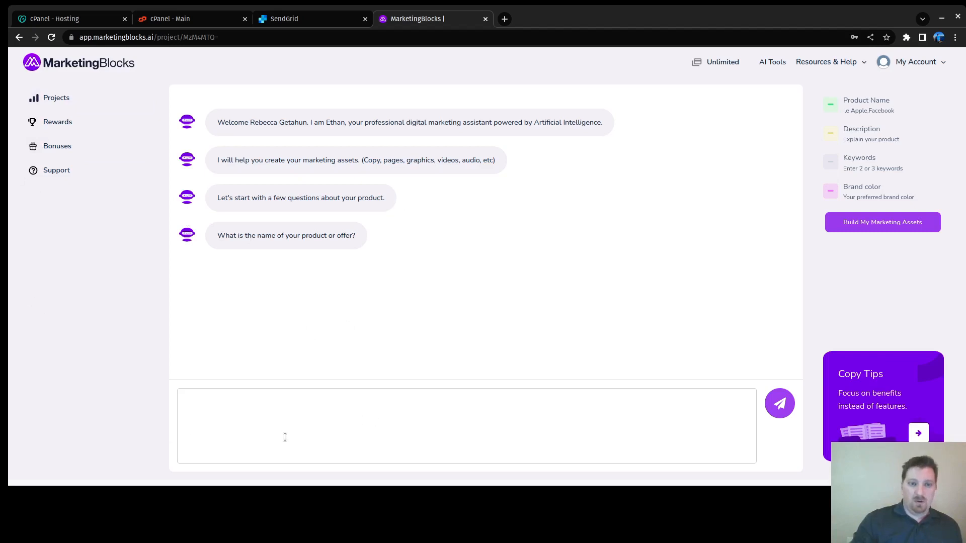
Step: Send 'Virtual Assistants for trucking companies.' as the product name in the assistant chat
{"action": "left_click", "coordinate": [276, 421]}
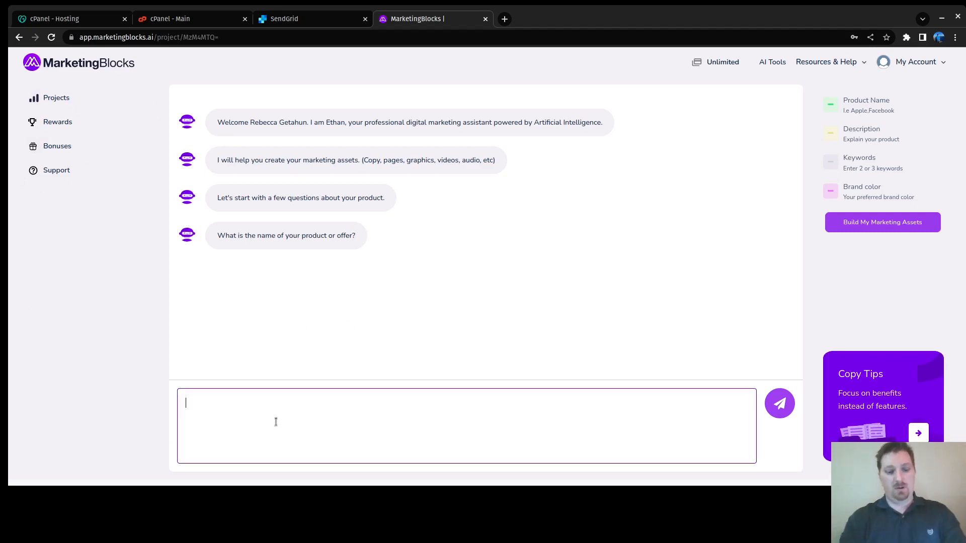
{"action": "type", "text": "Virtual"}
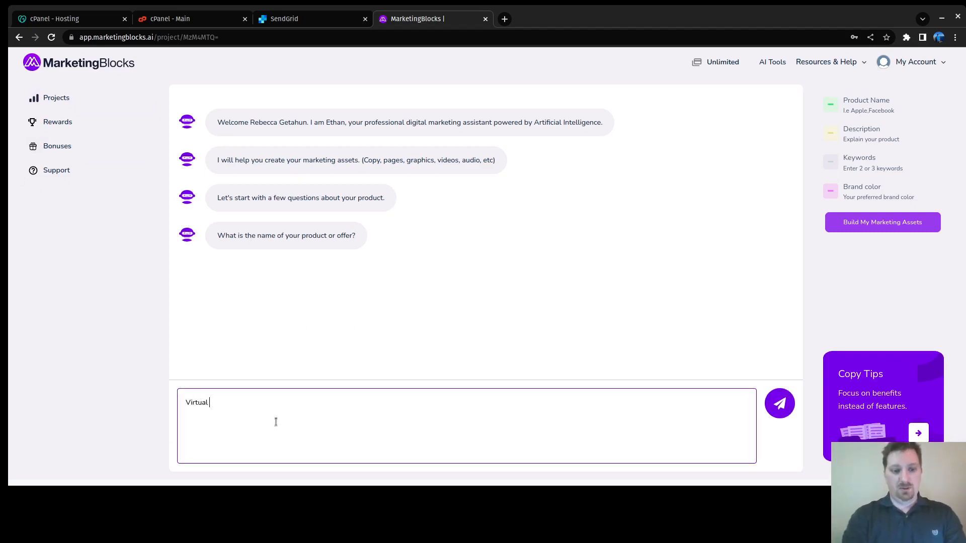
{"action": "type", "text": " Assitins"}
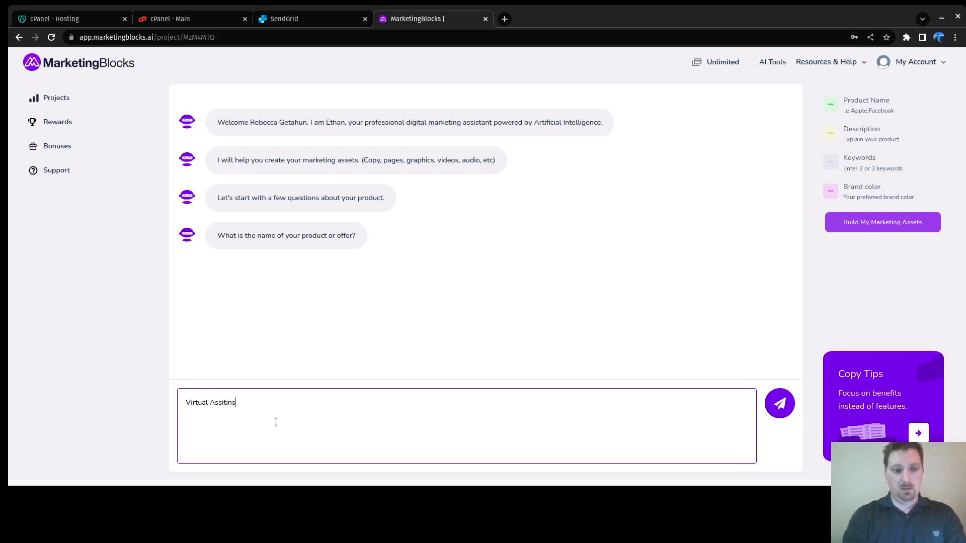
{"action": "key", "text": "BackSpace"}
{"action": "key", "text": "BackSpace"}
{"action": "type", "text": "stian"}
{"action": "key", "text": "BackSpace"}
{"action": "key", "text": "BackSpace"}
{"action": "key", "text": "BackSpace"}
{"action": "type", "text": "ants for"}
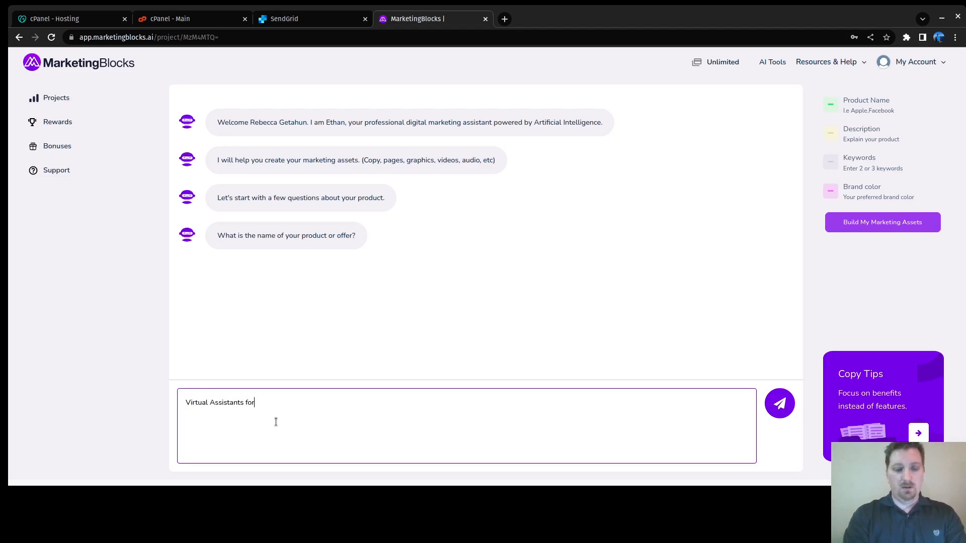
{"action": "type", "text": " trucking "}
{"action": "type", "text": "companys"}
{"action": "key", "text": "BackSpace"}
{"action": "key", "text": "BackSpace"}
{"action": "key", "text": "BackSpace"}
{"action": "type", "text": "nies"}
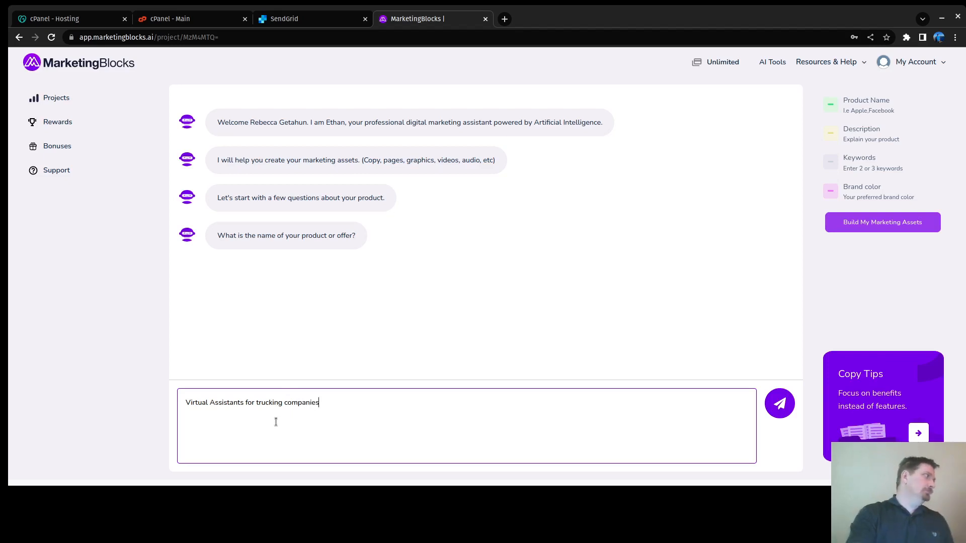
{"action": "type", "text": "."}
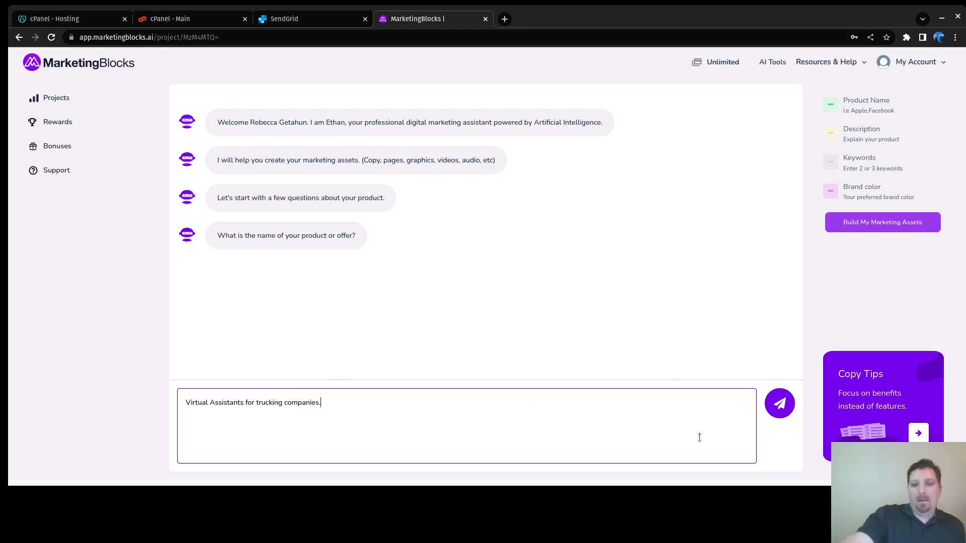
{"action": "left_click", "coordinate": [784, 411]}
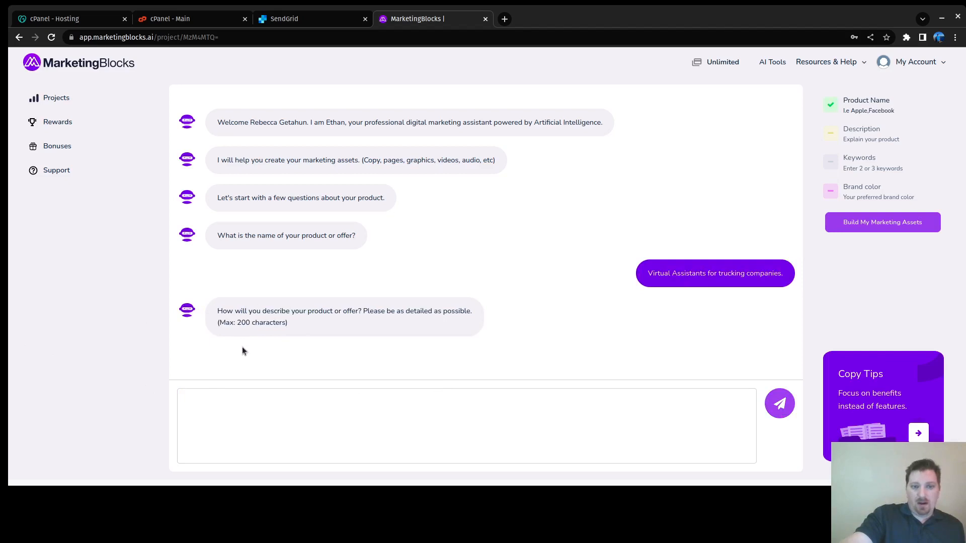
{"action": "left_click", "coordinate": [289, 397]}
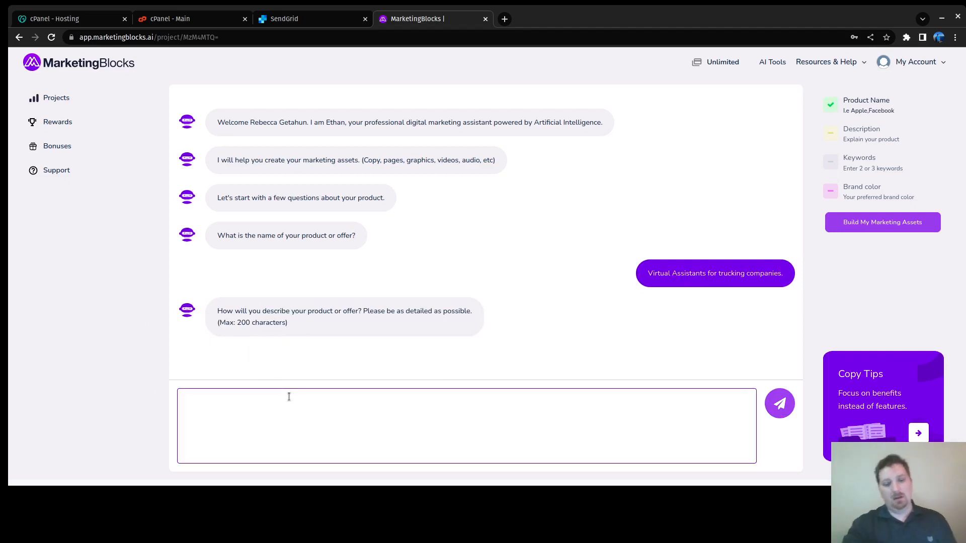
Step: Send the description 'Hire employees to help your company with backgrounds in logistics.'
{"action": "type", "text": "Virtual"}
{"action": "key", "text": "BackSpace"}
{"action": "key", "text": "BackSpace"}
{"action": "key", "text": "BackSpace"}
{"action": "key", "text": "BackSpace"}
{"action": "key", "text": "BackSpace"}
{"action": "key", "text": "BackSpace"}
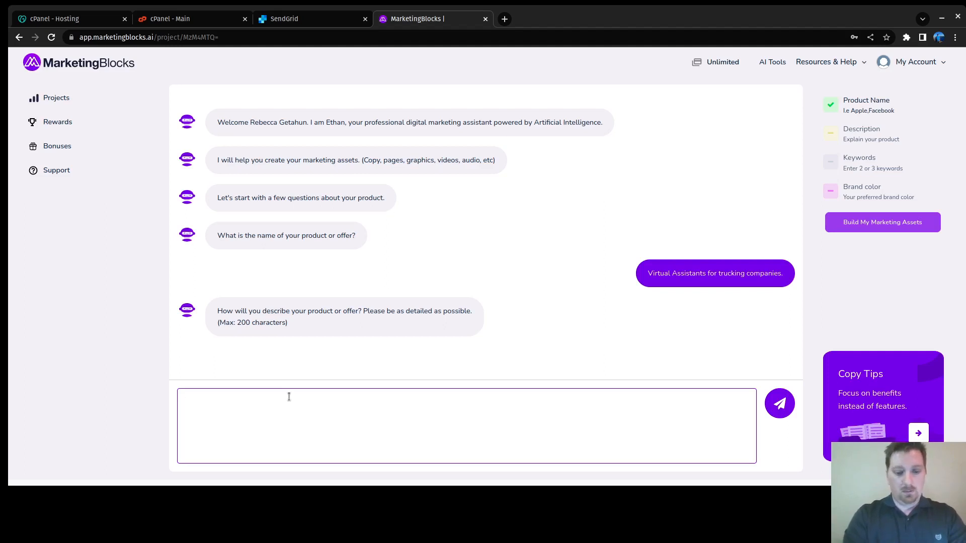
{"action": "type", "text": "H"}
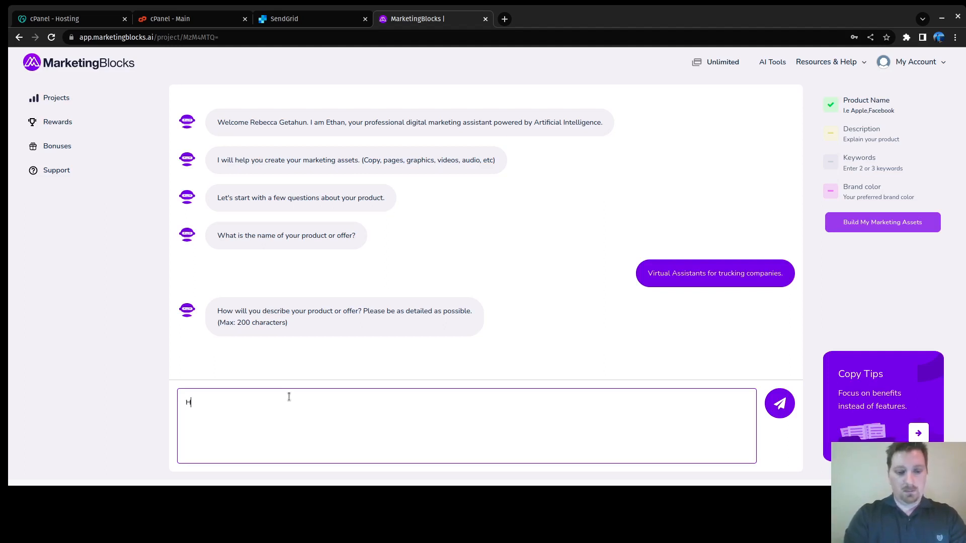
{"action": "type", "text": "ire empl"}
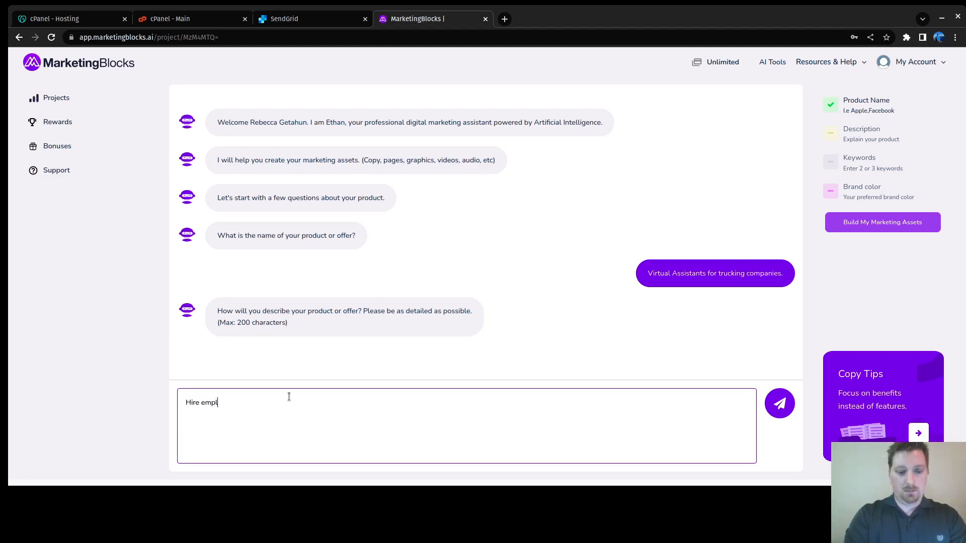
{"action": "type", "text": "oyees to h"}
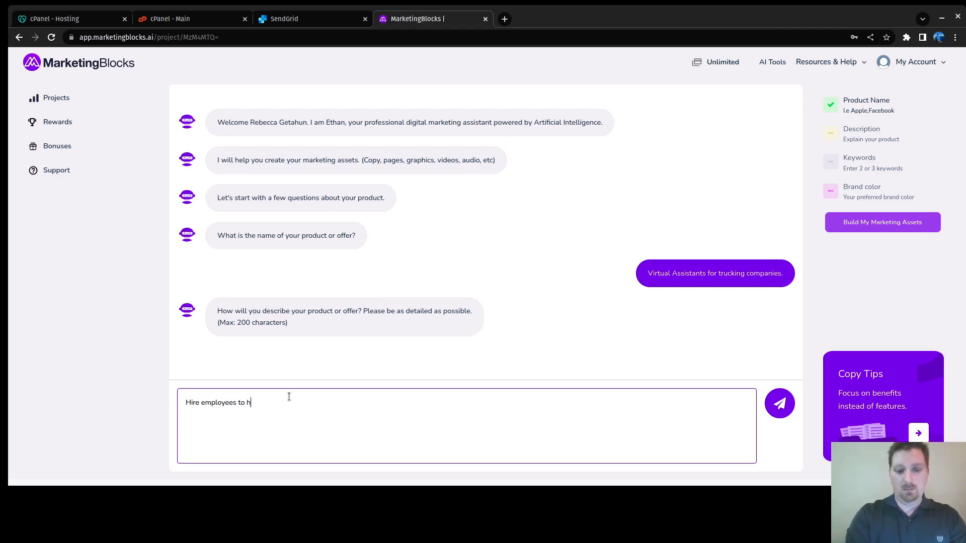
{"action": "type", "text": "elp your compa"}
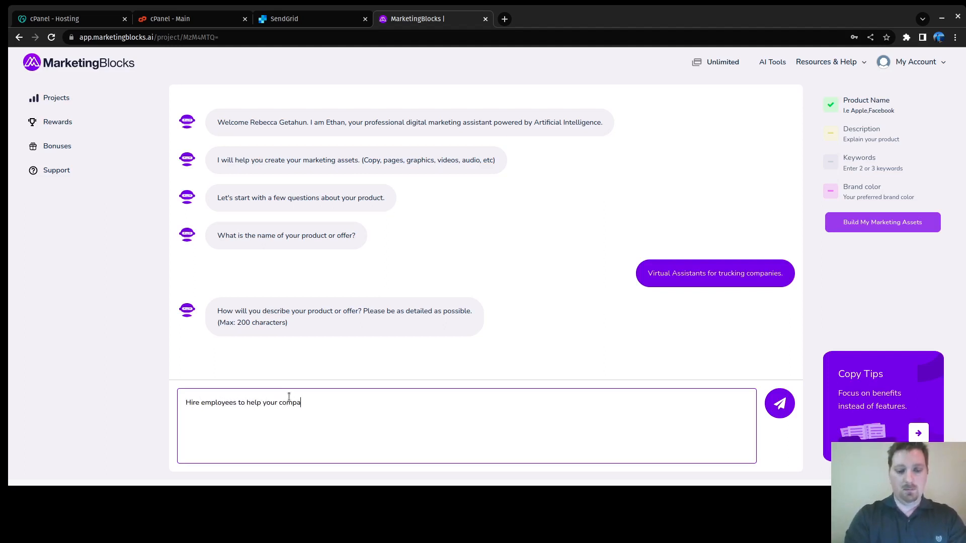
{"action": "type", "text": "ny with "}
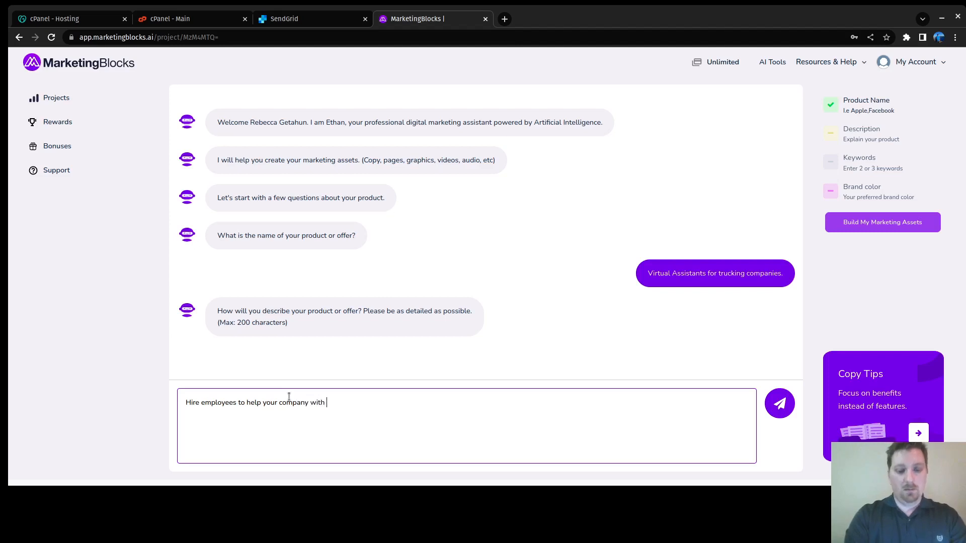
{"action": "type", "text": "backgrounds"}
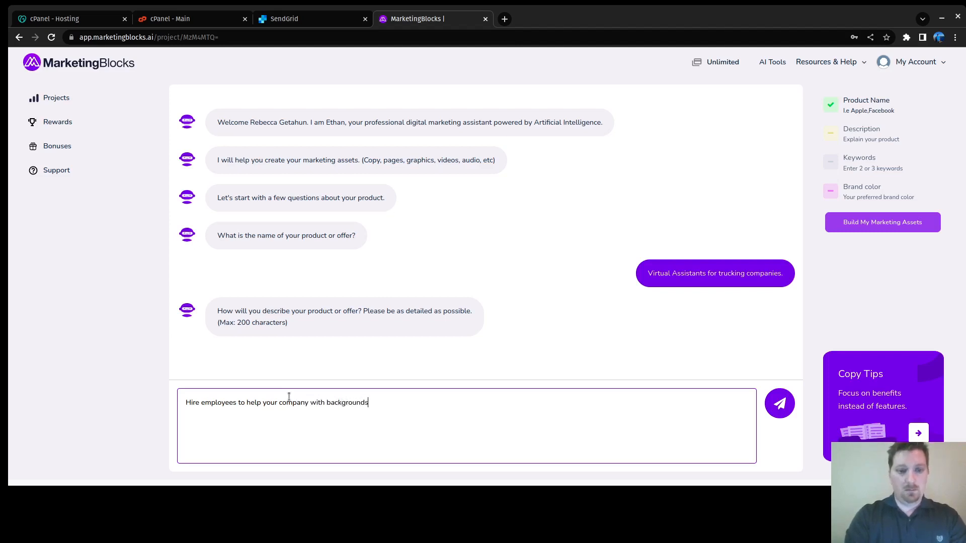
{"action": "type", "text": " in "}
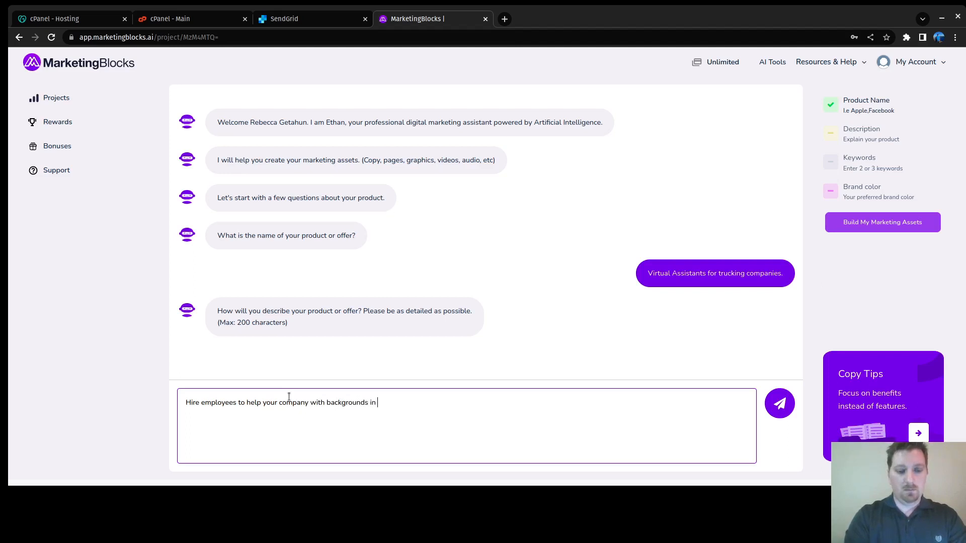
{"action": "type", "text": "logistc"}
{"action": "key", "text": "BackSpace"}
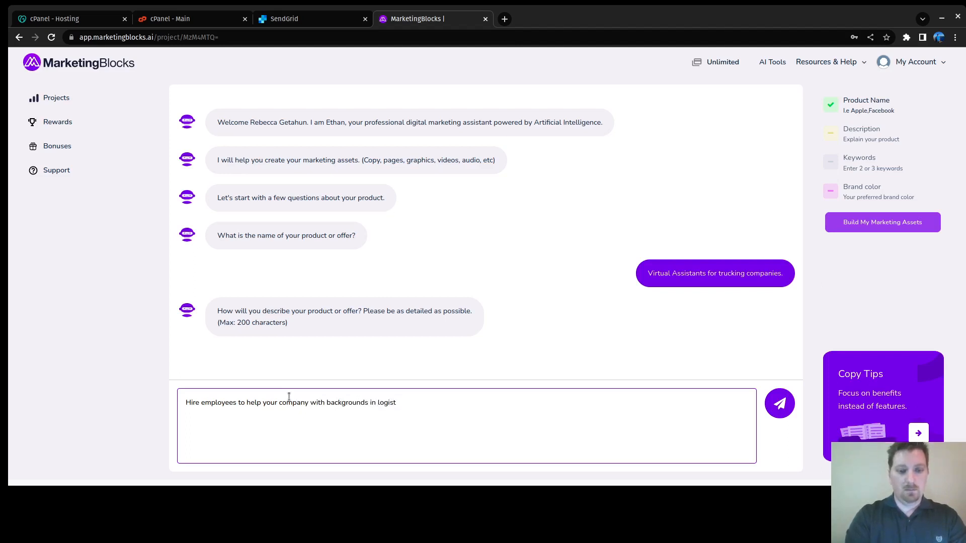
{"action": "type", "text": "ics. Capabale"}
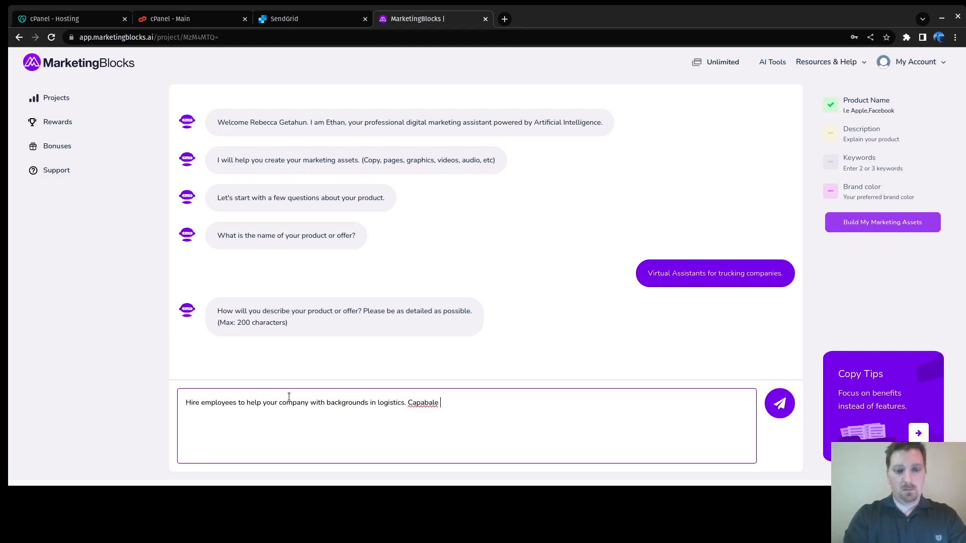
{"action": "key", "text": "BackSpace"}
{"action": "key", "text": "BackSpace"}
{"action": "key", "text": "BackSpace"}
{"action": "type", "text": "le to assist "}
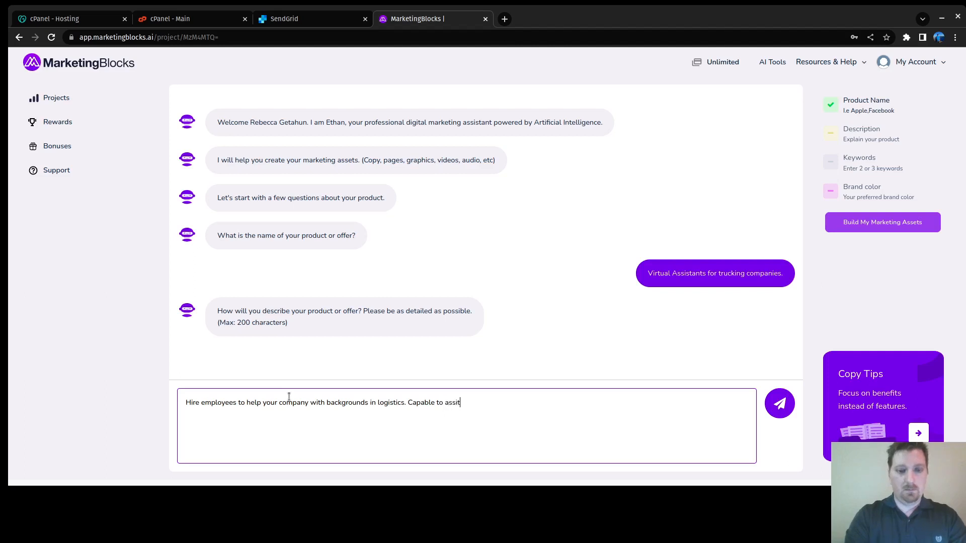
{"action": "type", "text": "in recruiting,"}
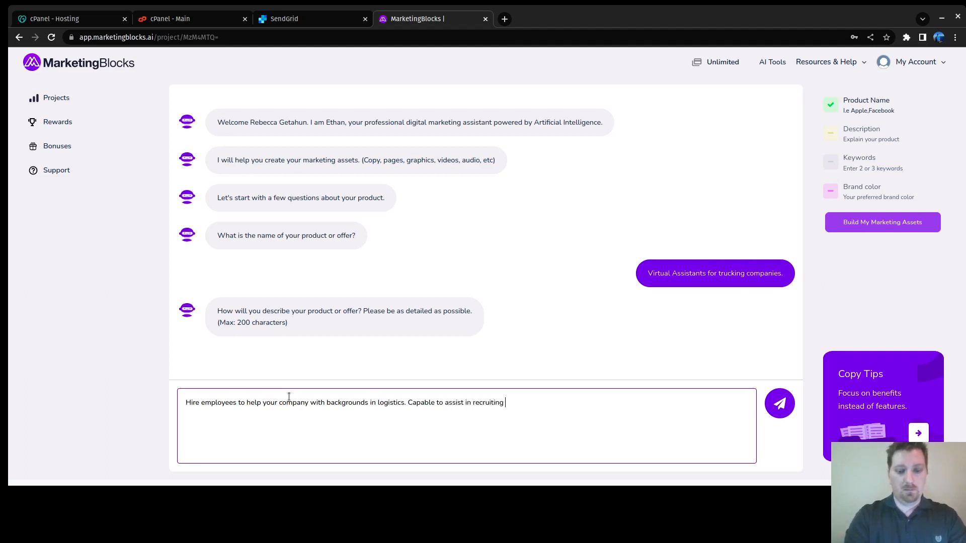
{"action": "type", "text": "and"}
{"action": "key", "text": "BackSpace"}
{"action": "key", "text": "BackSpace"}
{"action": "key", "text": "BackSpace"}
{"action": "key", "text": "BackSpace"}
{"action": "key", "text": "BackSpace"}
{"action": "key", "text": "BackSpace"}
{"action": "key", "text": "BackSpace"}
{"action": "key", "text": "BackSpace"}
{"action": "key", "text": "BackSpace"}
{"action": "key", "text": "BackSpace"}
{"action": "key", "text": "BackSpace"}
{"action": "key", "text": "BackSpace"}
{"action": "key", "text": "BackSpace"}
{"action": "key", "text": "BackSpace"}
{"action": "key", "text": "BackSpace"}
{"action": "key", "text": "BackSpace"}
{"action": "key", "text": "BackSpace"}
{"action": "key", "text": "BackSpace"}
{"action": "key", "text": "BackSpace"}
{"action": "key", "text": "BackSpace"}
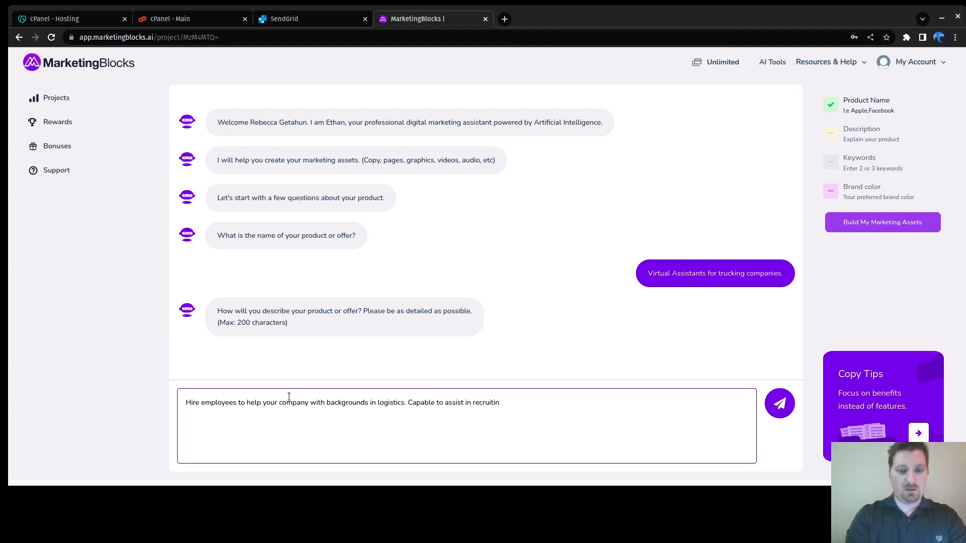
{"action": "key", "text": "BackSpace"}
{"action": "key", "text": "BackSpace"}
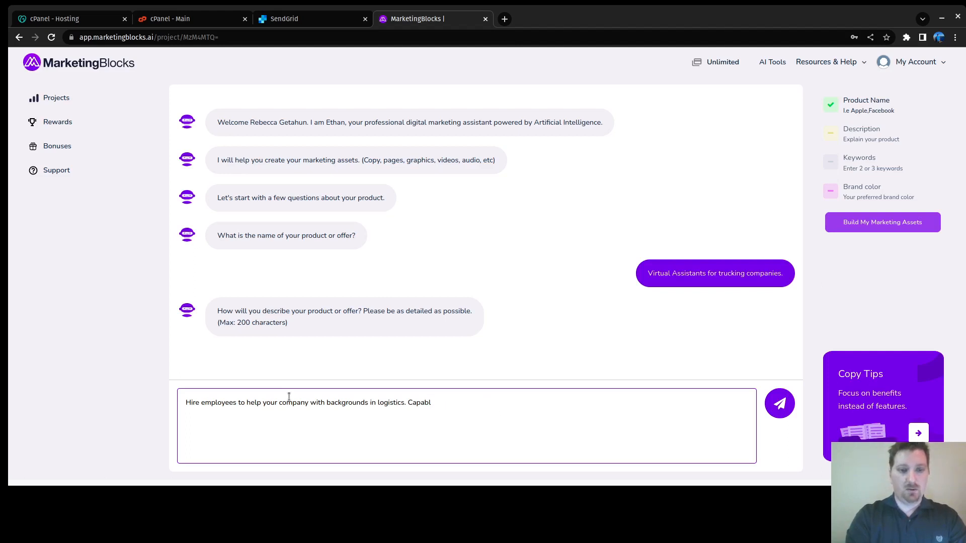
{"action": "key", "text": "BackSpace"}
{"action": "key", "text": "BackSpace"}
{"action": "key", "text": "BackSpace"}
{"action": "key", "text": "BackSpace"}
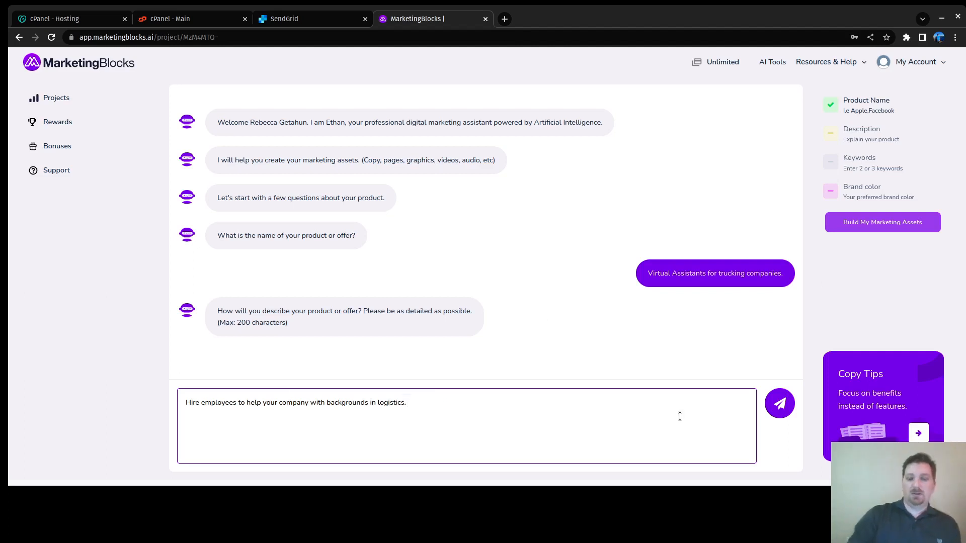
{"action": "left_click", "coordinate": [791, 412]}
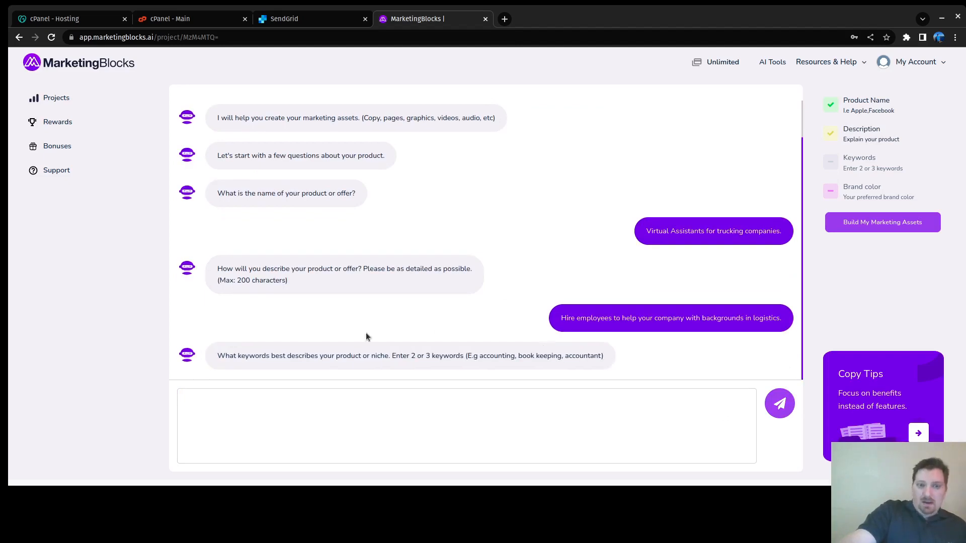
Step: Send keywords: virtual assistants, logistics, trucking, recruiting, onboarding, bookkeeping, safety and compliance
{"action": "left_click", "coordinate": [312, 393]}
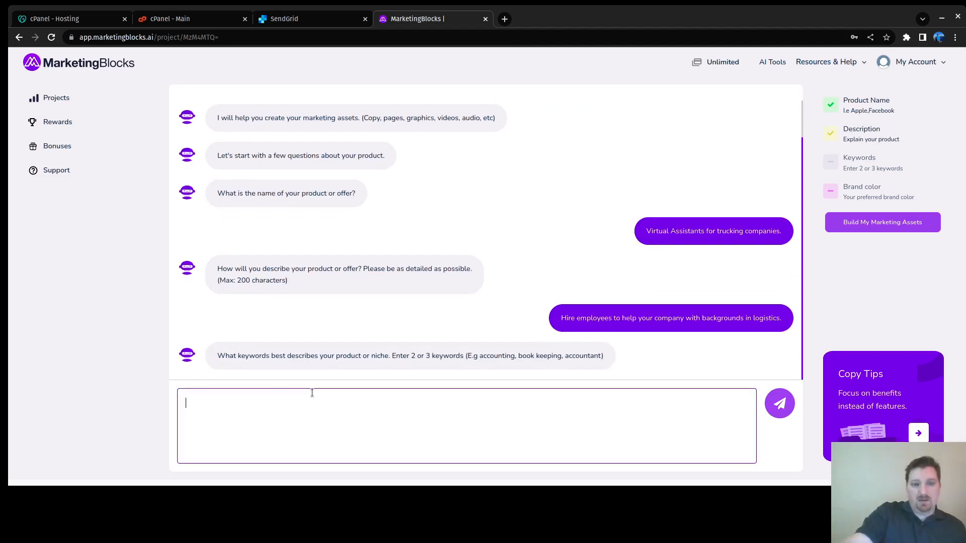
{"action": "type", "text": "vir"}
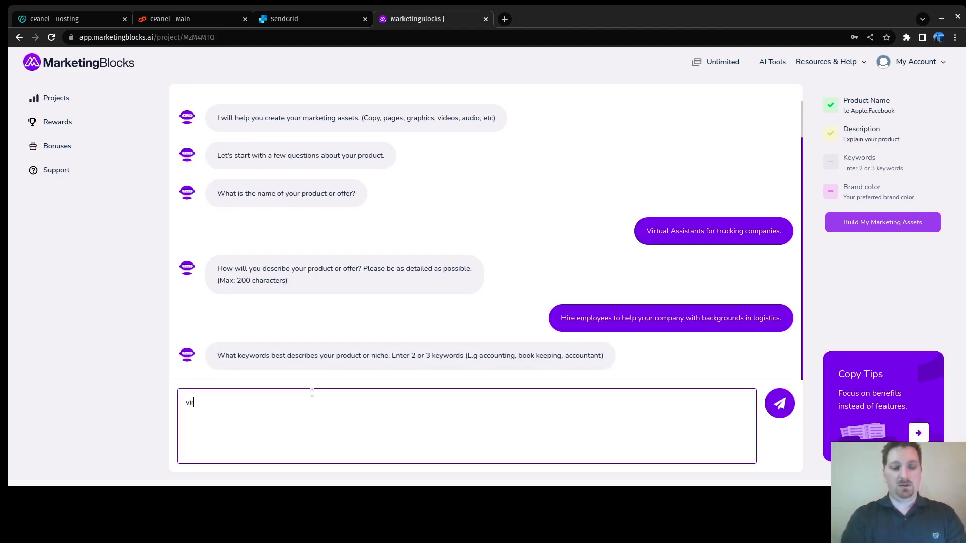
{"action": "type", "text": "tu"}
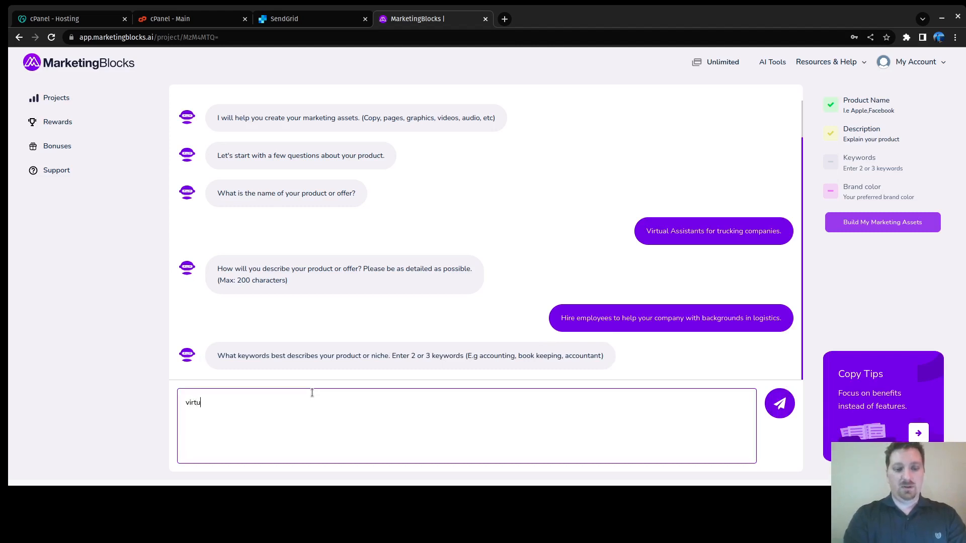
{"action": "type", "text": "al assistants,"}
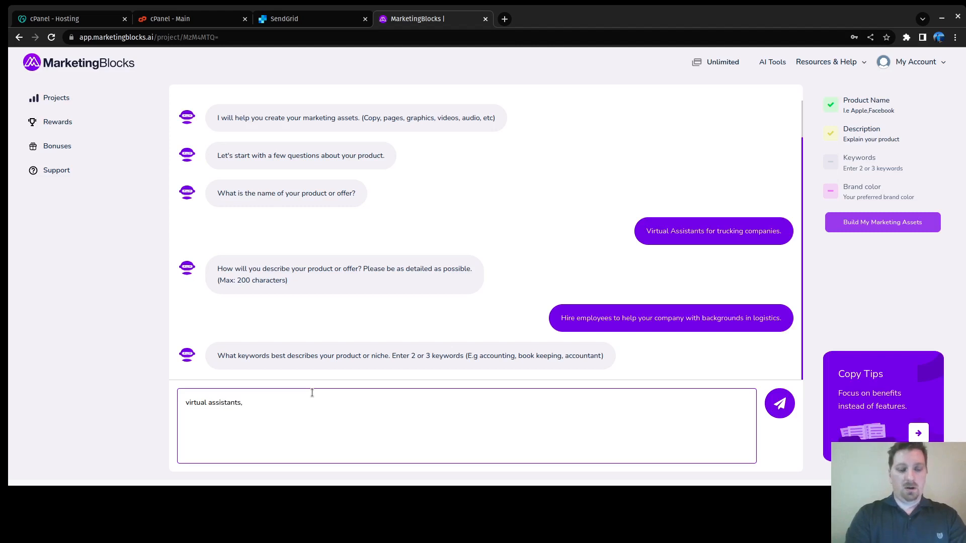
{"action": "type", "text": "ogistics, trucking, recruiting,"}
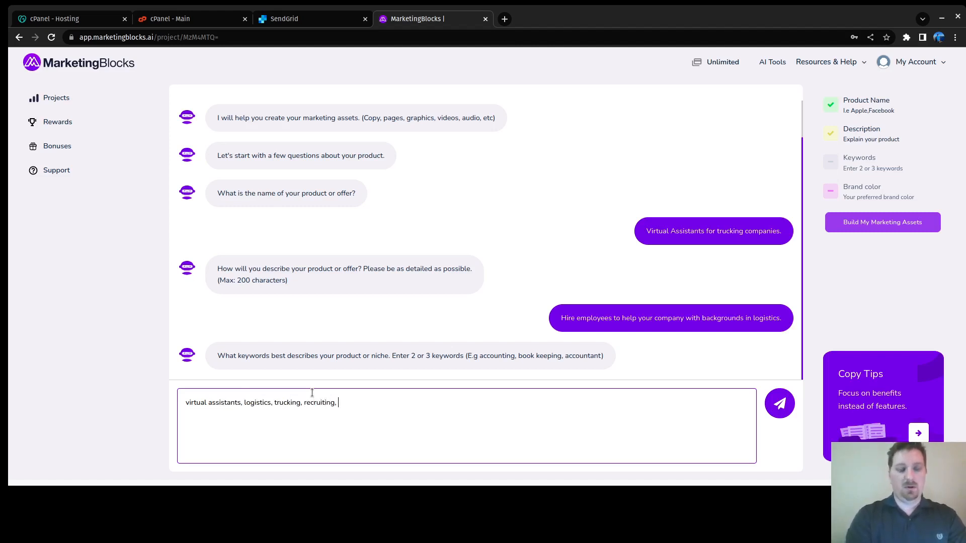
{"action": "type", "text": "onboarding, bookkeep"}
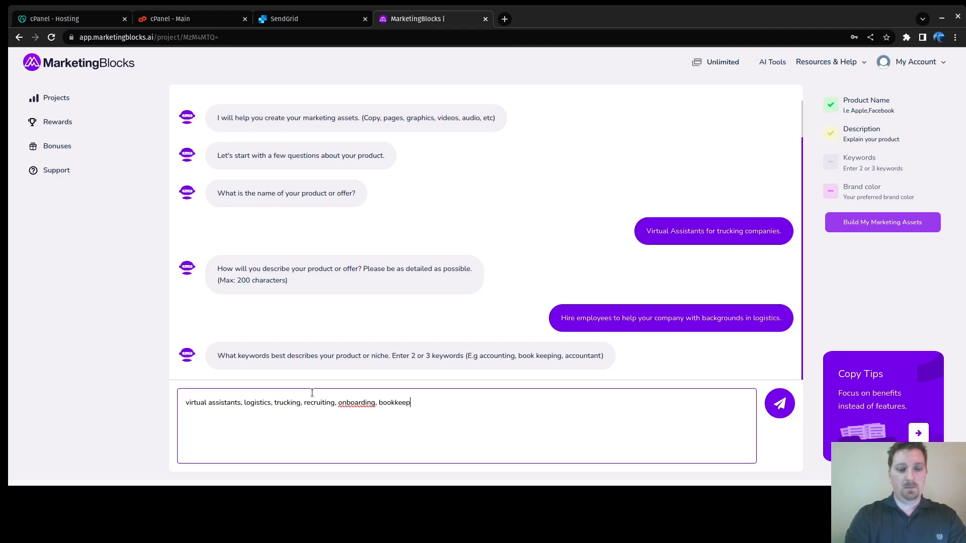
{"action": "type", "text": "ing, saf"}
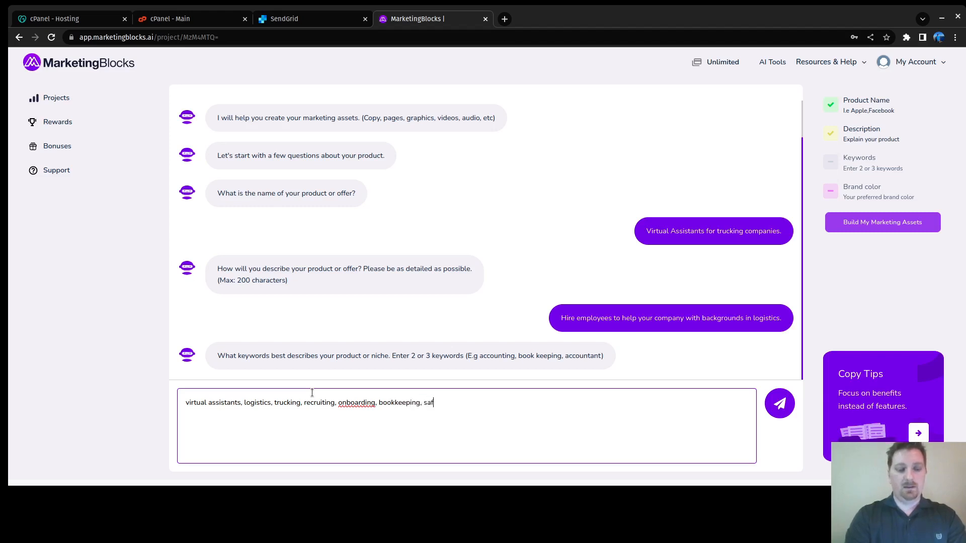
{"action": "type", "text": "ety and compliance"}
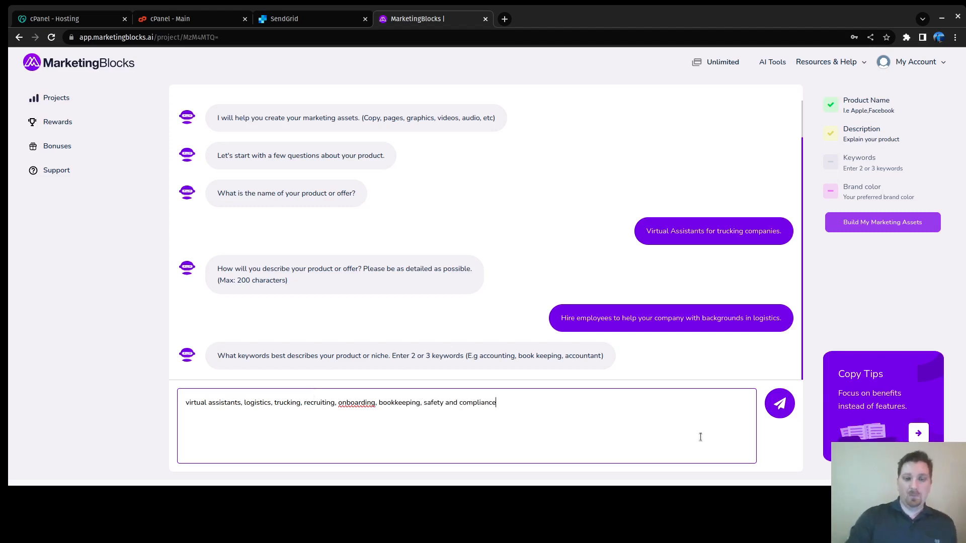
{"action": "left_click", "coordinate": [790, 403]}
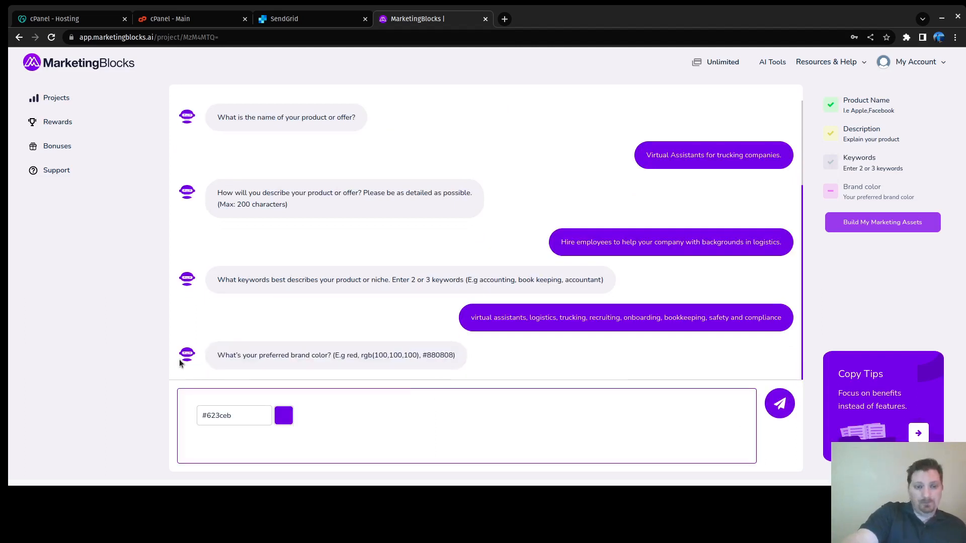
Step: Pick and submit #3c49eb as the brand colour
{"action": "left_click", "coordinate": [283, 416]}
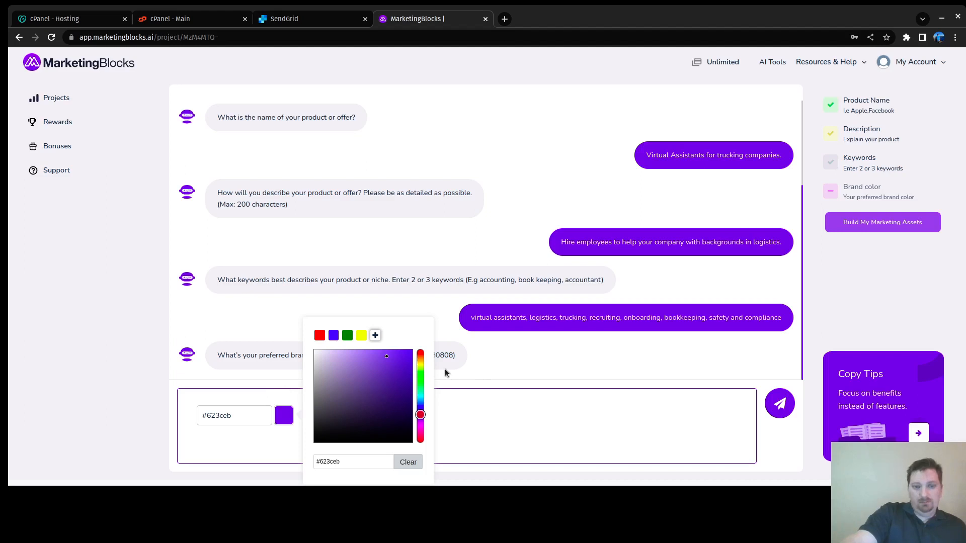
{"action": "left_click", "coordinate": [419, 397]}
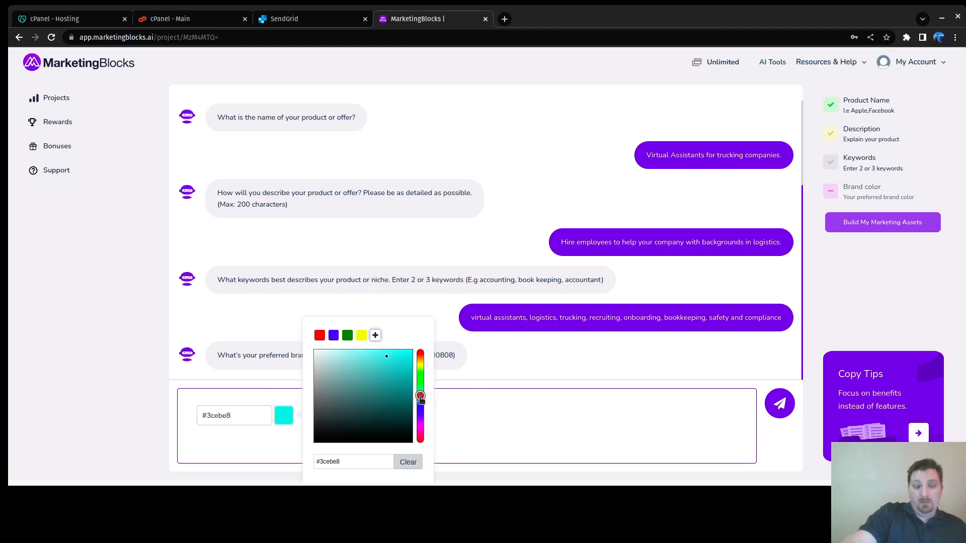
{"action": "left_click_drag", "start_coordinate": [420, 398], "coordinate": [421, 413]}
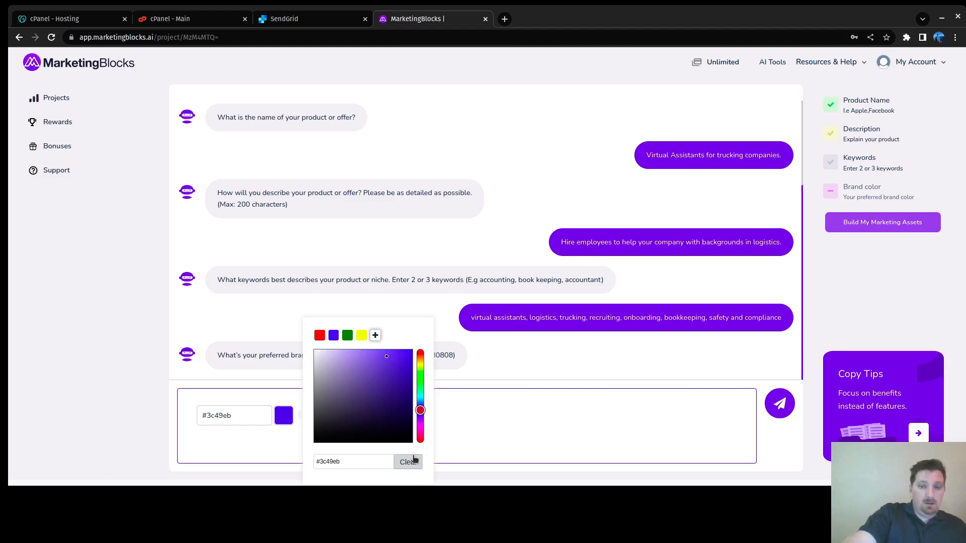
{"action": "left_click", "coordinate": [632, 416]}
{"action": "left_click", "coordinate": [779, 405]}
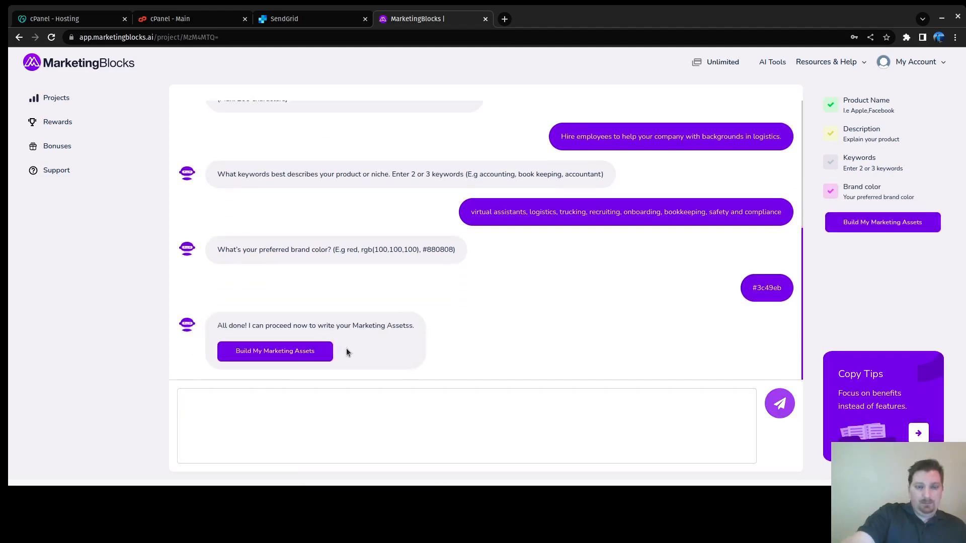
Step: Build the marketing assets and start a new page under Landing Pages
{"action": "left_click", "coordinate": [240, 353]}
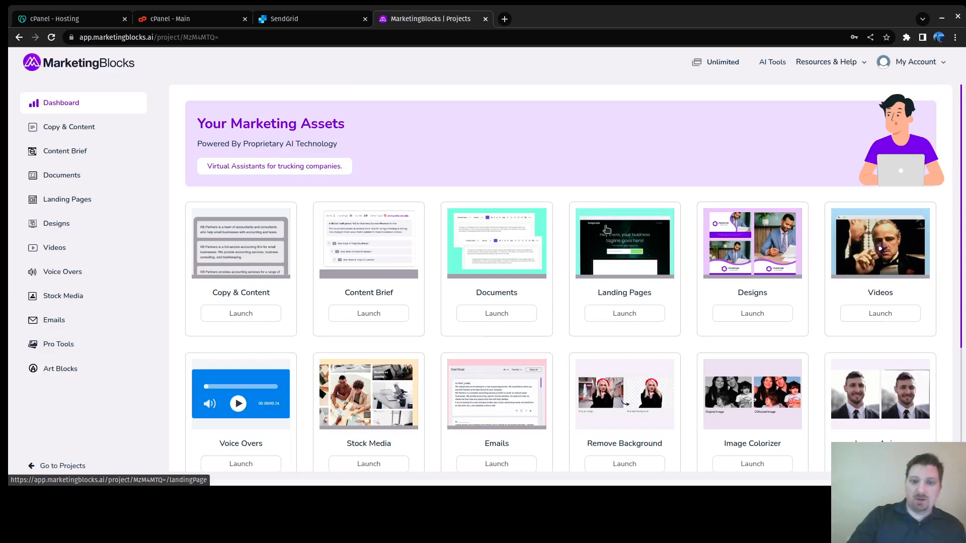
{"action": "left_click", "coordinate": [623, 314]}
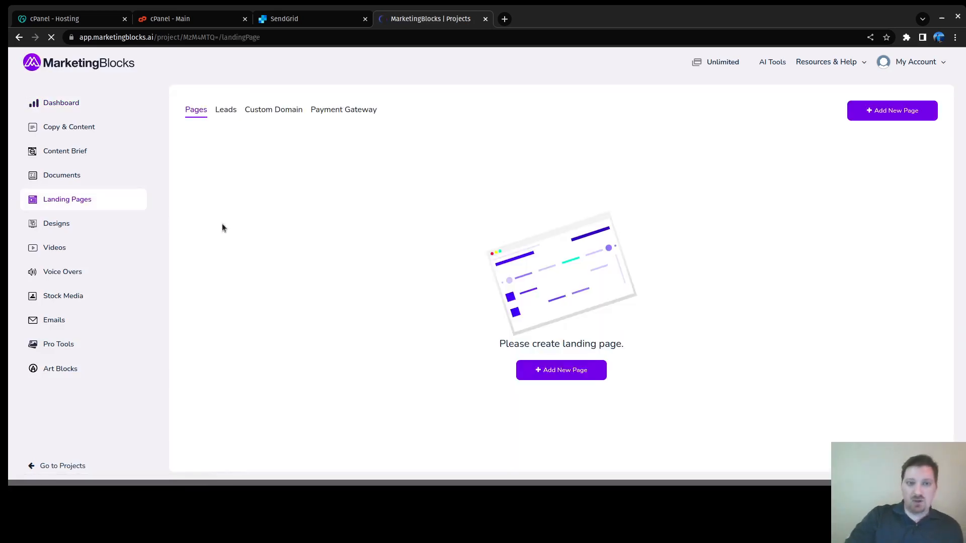
{"action": "left_click", "coordinate": [562, 369]}
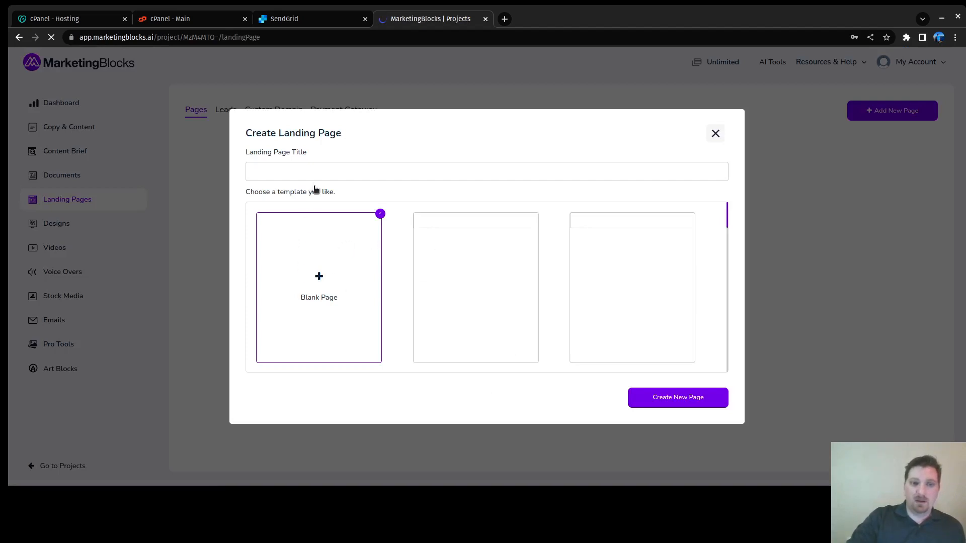
Step: Enter 'Source HQ' as the landing page title and browse the template grid
{"action": "left_click", "coordinate": [315, 167]}
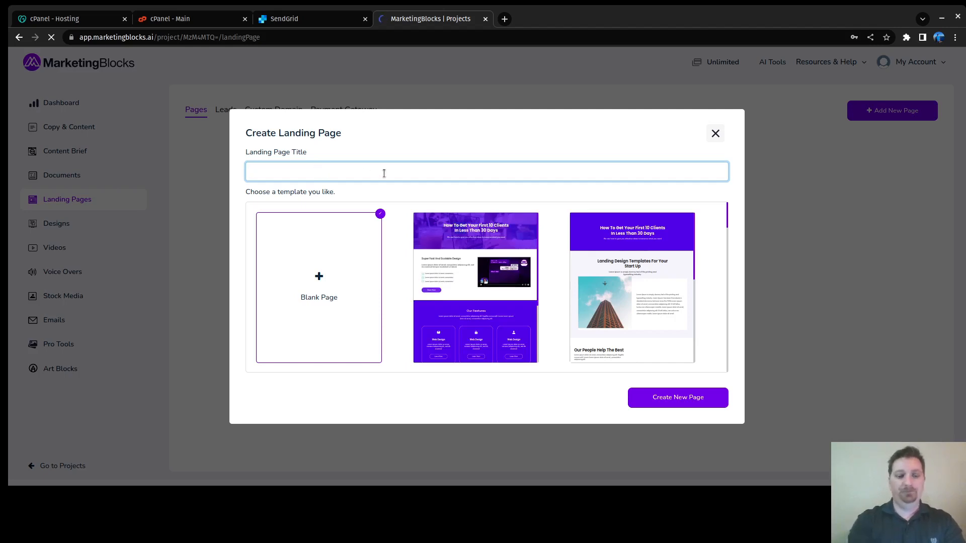
{"action": "type", "text": "Source"}
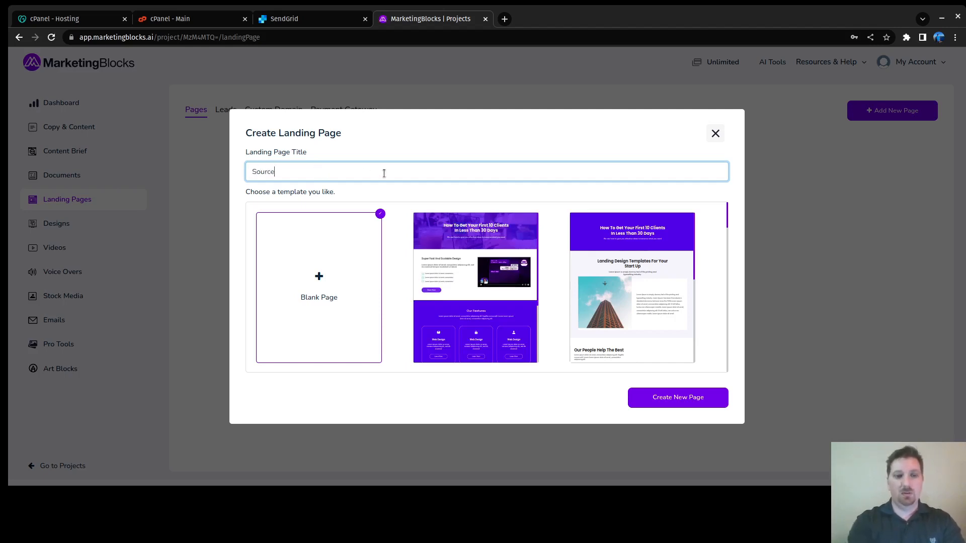
{"action": "type", "text": " HQ"}
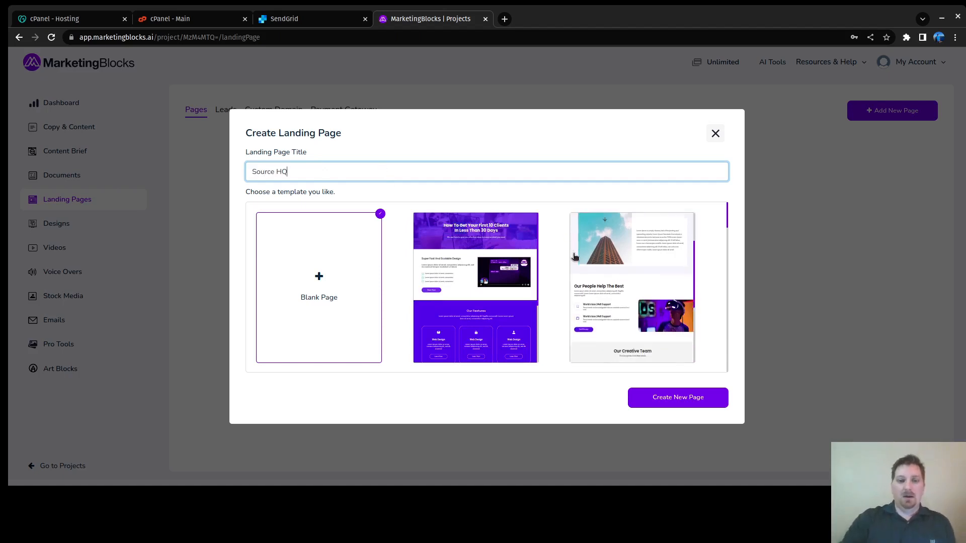
{"action": "scroll", "coordinate": [549, 267], "scroll_direction": "down", "scroll_amount": 4}
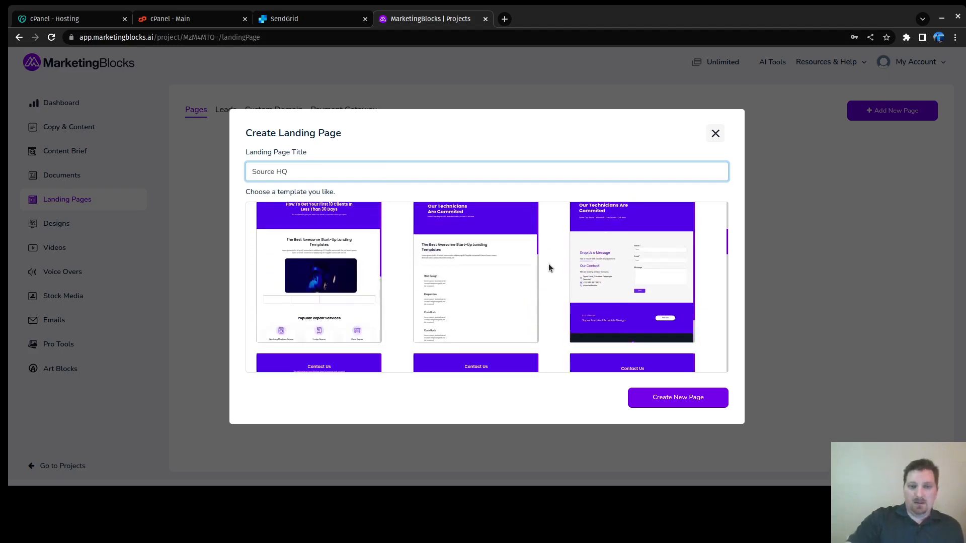
{"action": "scroll", "coordinate": [548, 263], "scroll_direction": "down", "scroll_amount": 3}
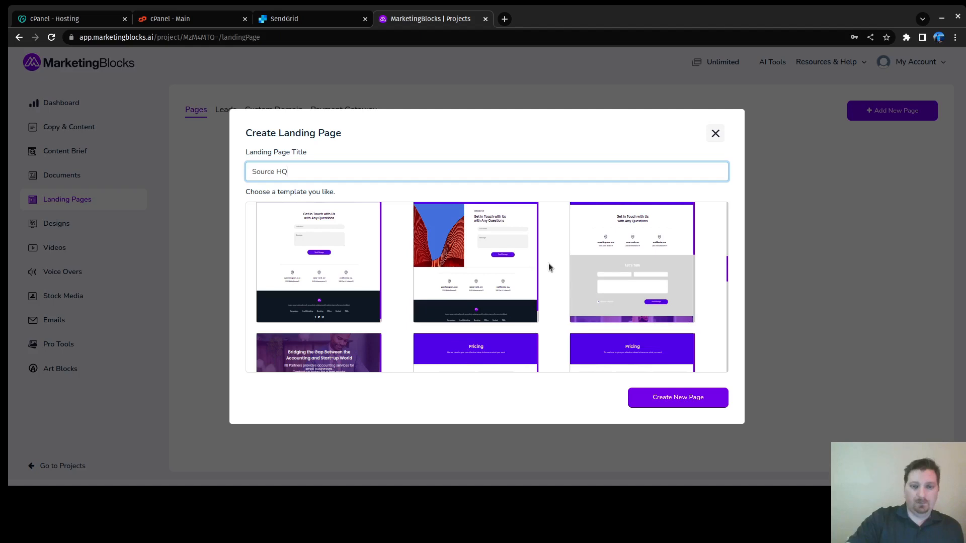
{"action": "scroll", "coordinate": [548, 264], "scroll_direction": "down", "scroll_amount": 3}
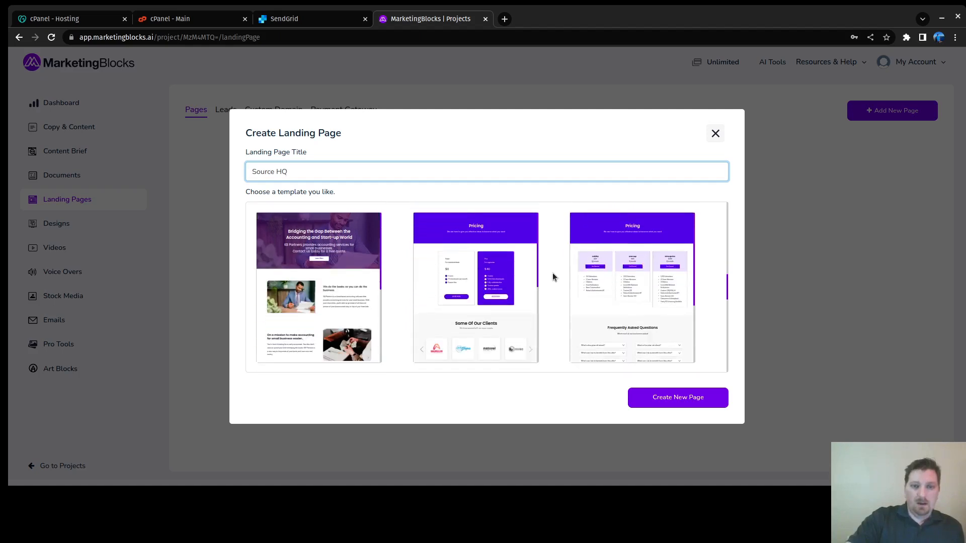
{"action": "scroll", "coordinate": [553, 273], "scroll_direction": "down", "scroll_amount": 3}
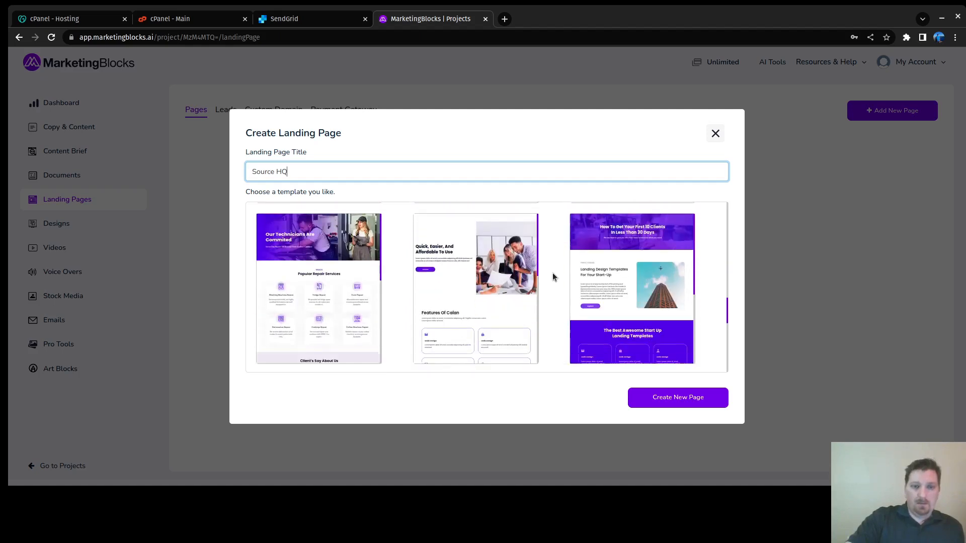
{"action": "scroll", "coordinate": [553, 272], "scroll_direction": "up", "scroll_amount": 3}
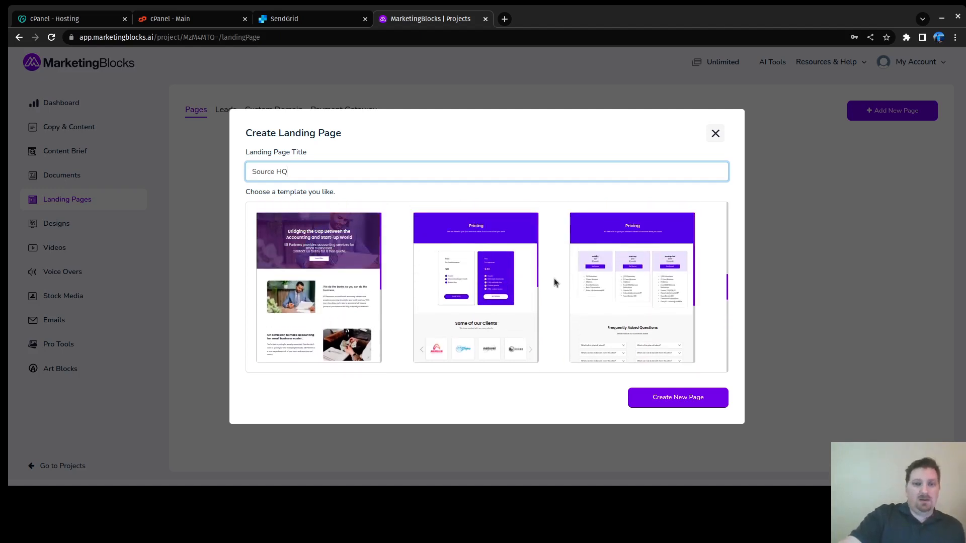
{"action": "scroll", "coordinate": [556, 282], "scroll_direction": "down", "scroll_amount": 3}
{"action": "scroll", "coordinate": [556, 282], "scroll_direction": "down", "scroll_amount": 1}
{"action": "scroll", "coordinate": [554, 276], "scroll_direction": "down", "scroll_amount": 10}
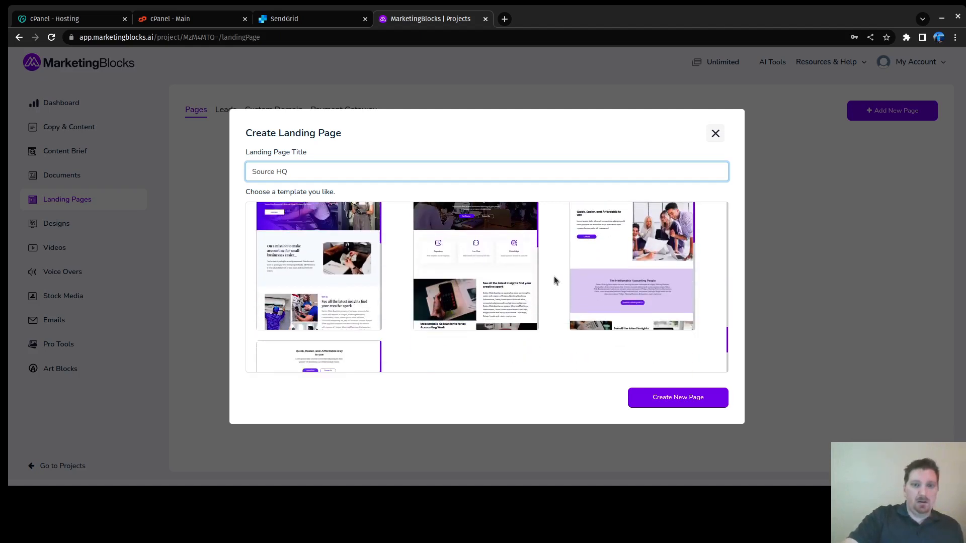
{"action": "scroll", "coordinate": [555, 282], "scroll_direction": "down", "scroll_amount": 1}
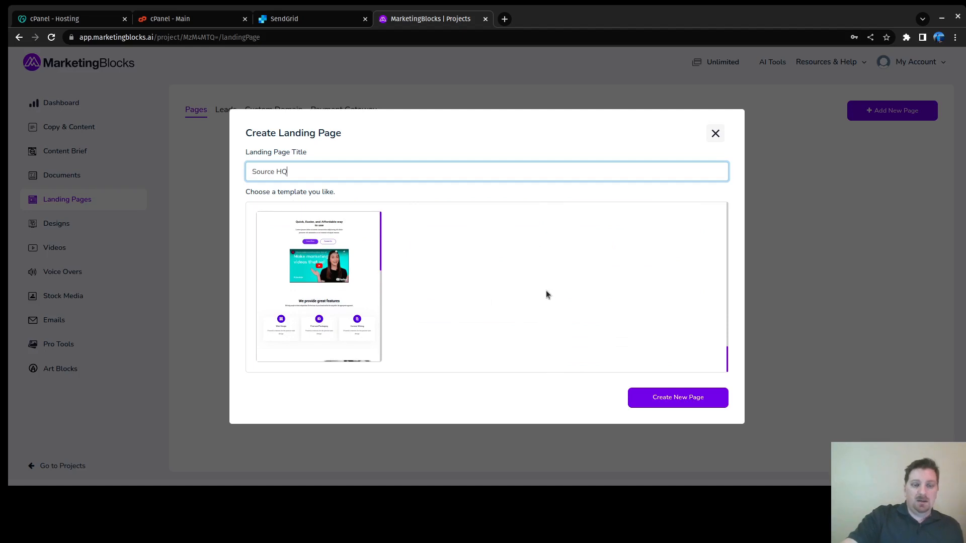
{"action": "scroll", "coordinate": [548, 295], "scroll_direction": "up", "scroll_amount": 3}
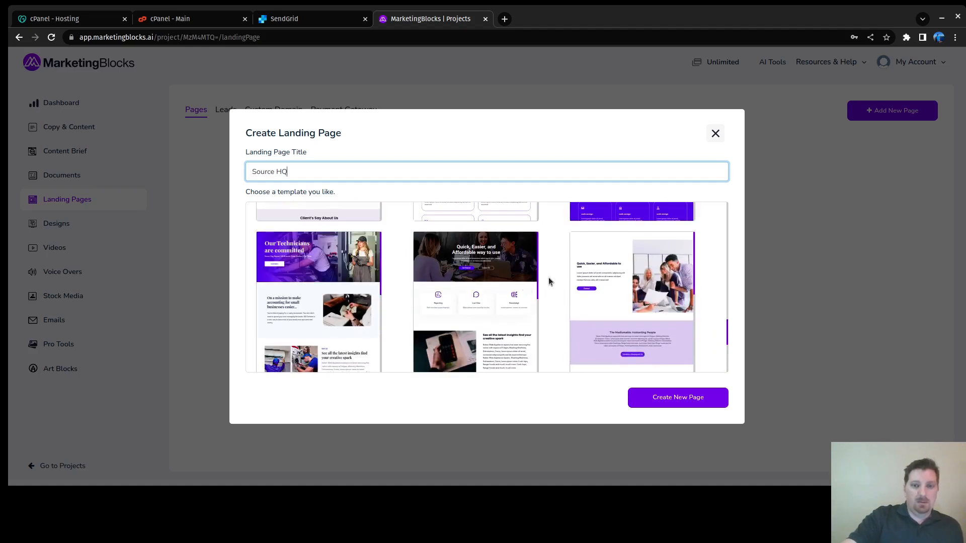
{"action": "scroll", "coordinate": [550, 280], "scroll_direction": "up", "scroll_amount": 1}
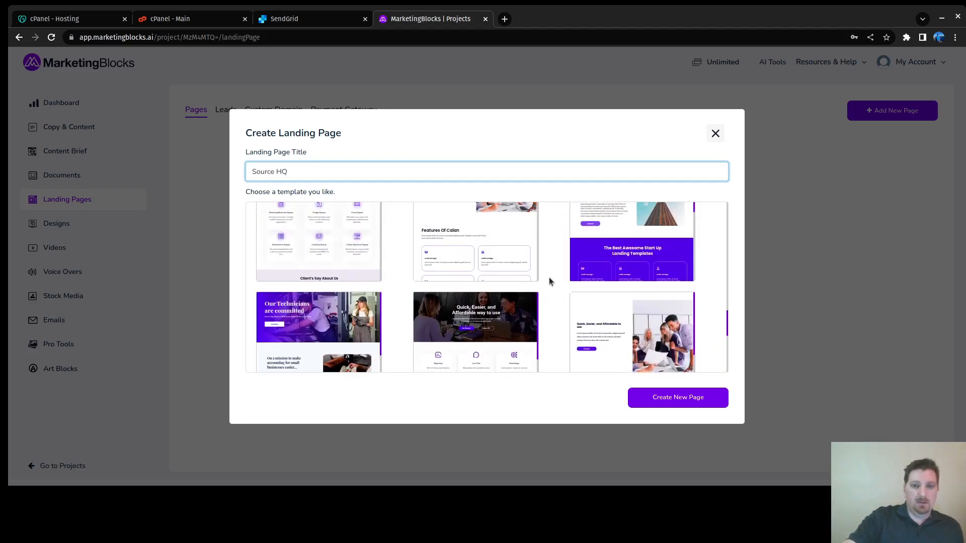
{"action": "scroll", "coordinate": [549, 281], "scroll_direction": "up", "scroll_amount": 3}
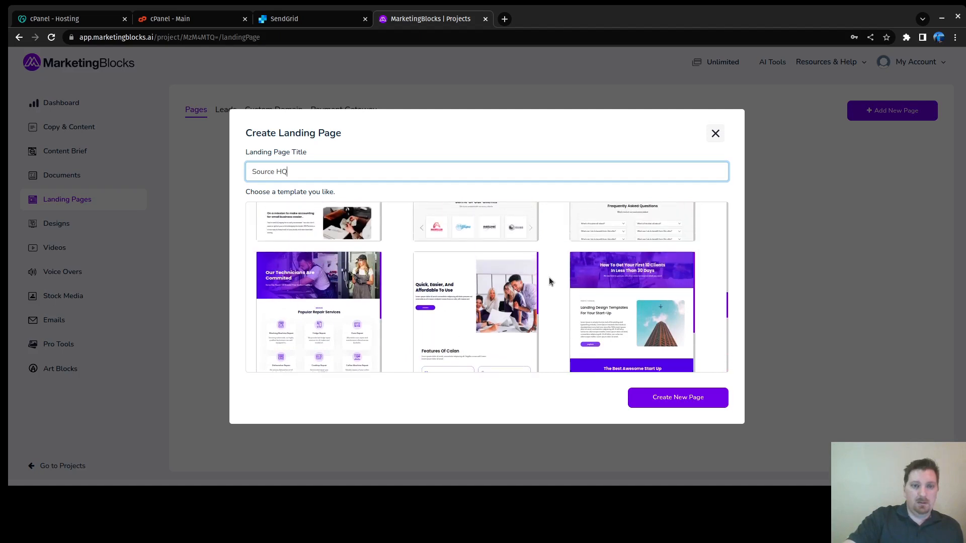
{"action": "scroll", "coordinate": [558, 269], "scroll_direction": "up", "scroll_amount": 1}
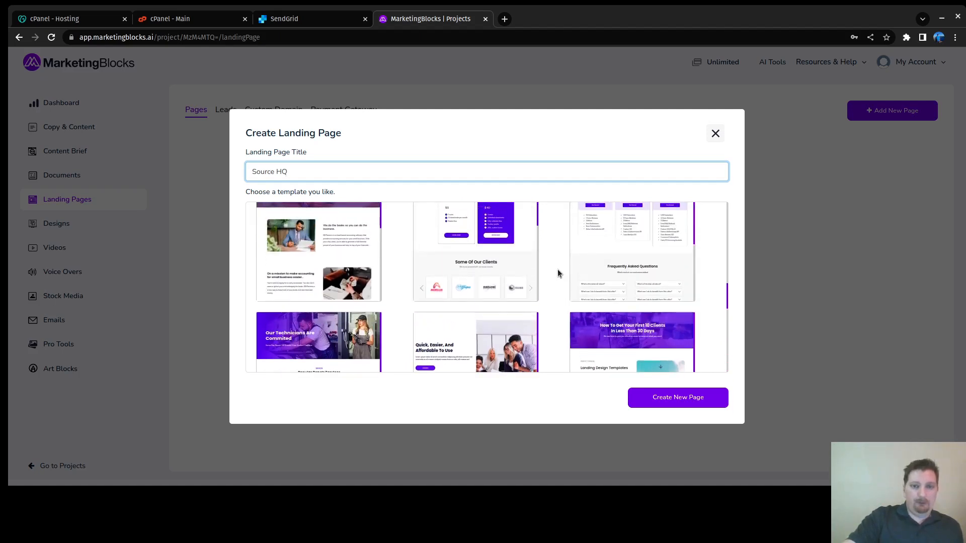
{"action": "scroll", "coordinate": [557, 269], "scroll_direction": "down", "scroll_amount": 1}
{"action": "scroll", "coordinate": [557, 270], "scroll_direction": "up", "scroll_amount": 1}
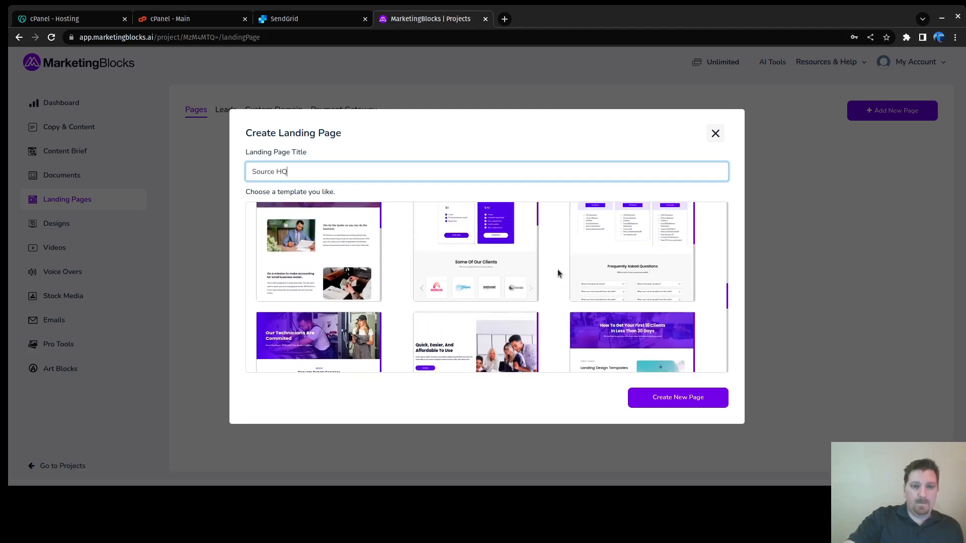
{"action": "scroll", "coordinate": [558, 269], "scroll_direction": "up", "scroll_amount": 5}
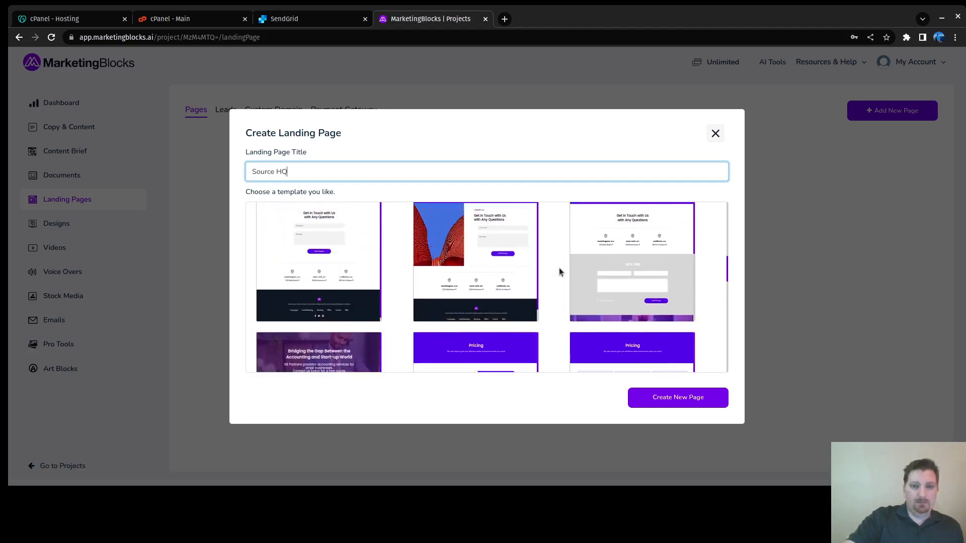
{"action": "scroll", "coordinate": [559, 268], "scroll_direction": "up", "scroll_amount": 2}
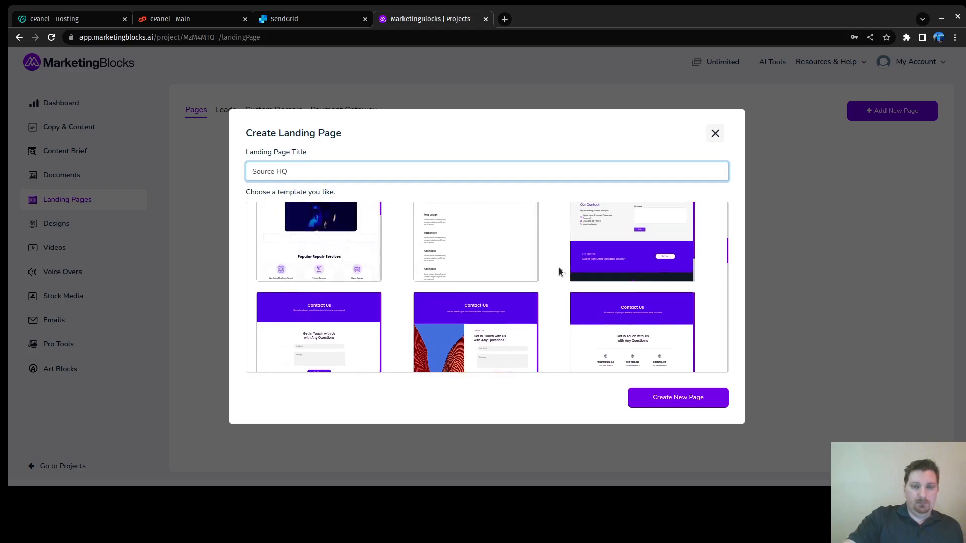
{"action": "scroll", "coordinate": [568, 270], "scroll_direction": "up", "scroll_amount": 1}
{"action": "scroll", "coordinate": [560, 263], "scroll_direction": "up", "scroll_amount": 6}
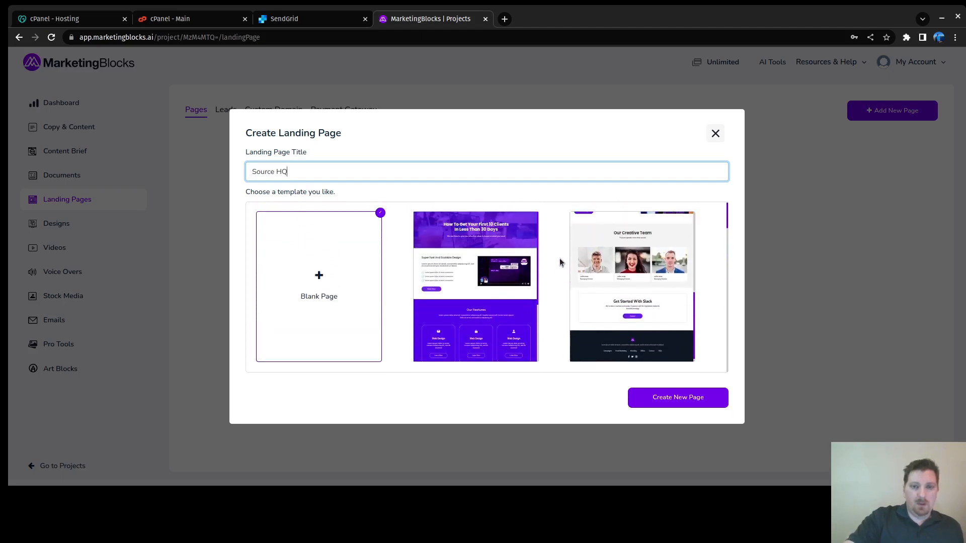
Step: Create the Source HQ page from the third Contact Us template in the template grid
{"action": "left_click", "coordinate": [478, 290]}
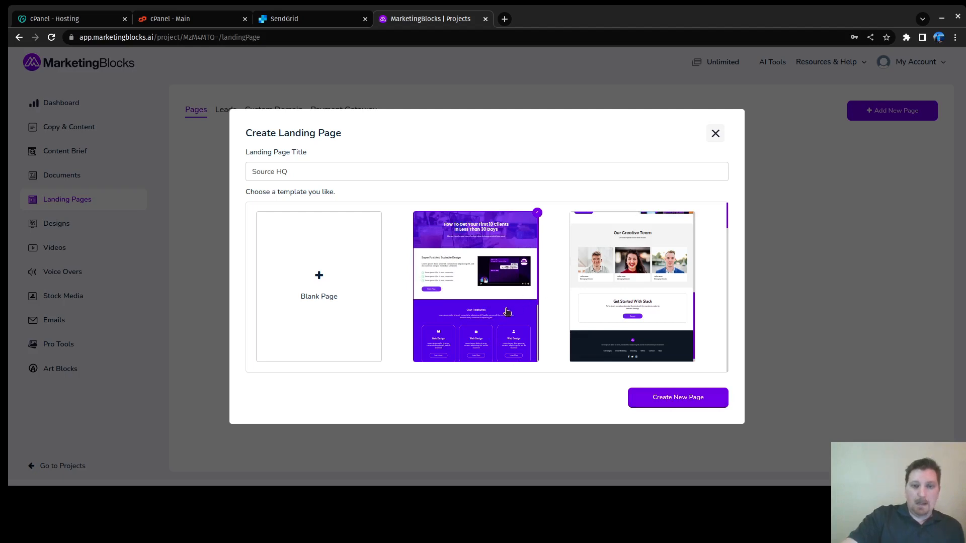
{"action": "scroll", "coordinate": [518, 282], "scroll_direction": "down", "scroll_amount": 3}
{"action": "scroll", "coordinate": [518, 282], "scroll_direction": "up", "scroll_amount": 3}
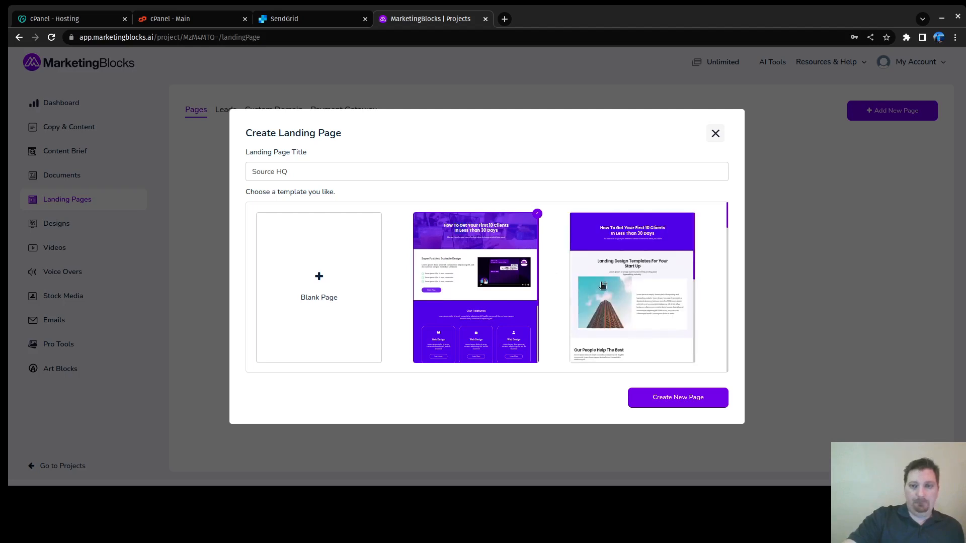
{"action": "scroll", "coordinate": [549, 291], "scroll_direction": "down", "scroll_amount": 1}
{"action": "scroll", "coordinate": [549, 294], "scroll_direction": "down", "scroll_amount": 2}
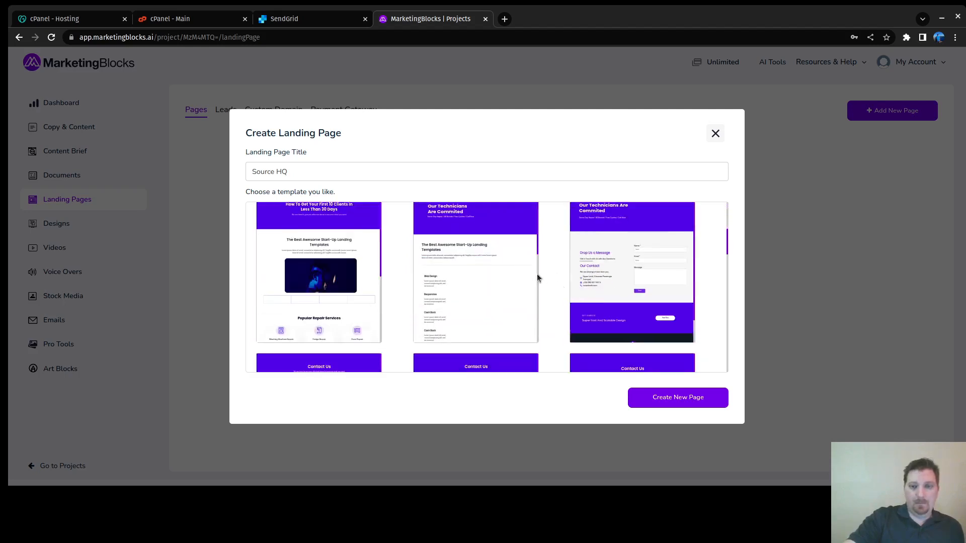
{"action": "scroll", "coordinate": [483, 293], "scroll_direction": "up", "scroll_amount": 3}
{"action": "scroll", "coordinate": [548, 290], "scroll_direction": "down", "scroll_amount": 3}
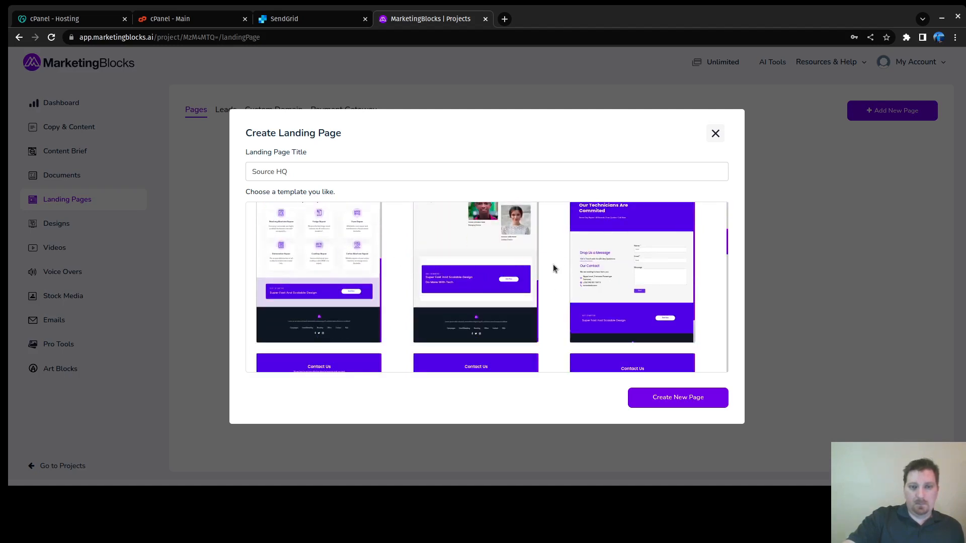
{"action": "scroll", "coordinate": [557, 264], "scroll_direction": "down", "scroll_amount": 2}
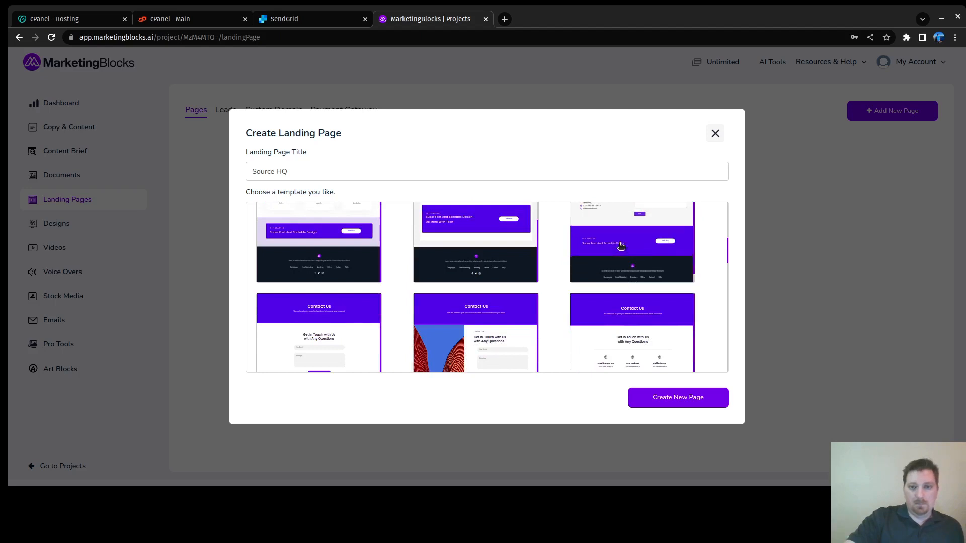
{"action": "scroll", "coordinate": [573, 290], "scroll_direction": "down", "scroll_amount": 2}
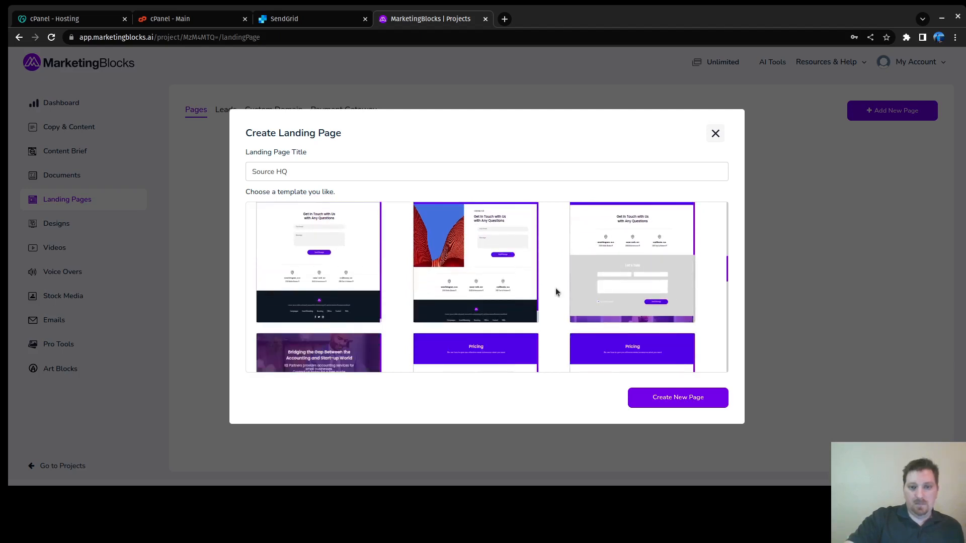
{"action": "scroll", "coordinate": [626, 277], "scroll_direction": "down", "scroll_amount": 4}
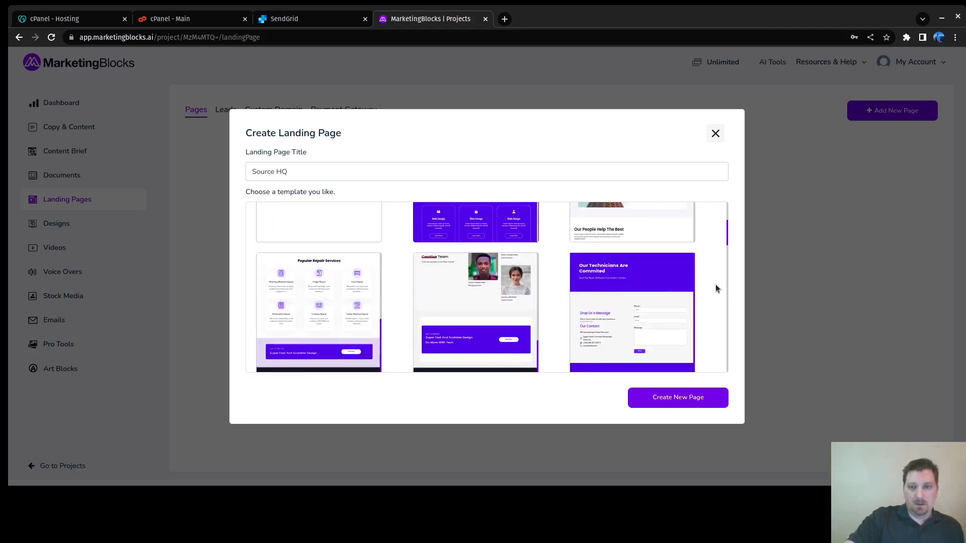
{"action": "scroll", "coordinate": [716, 288], "scroll_direction": "down", "scroll_amount": 3}
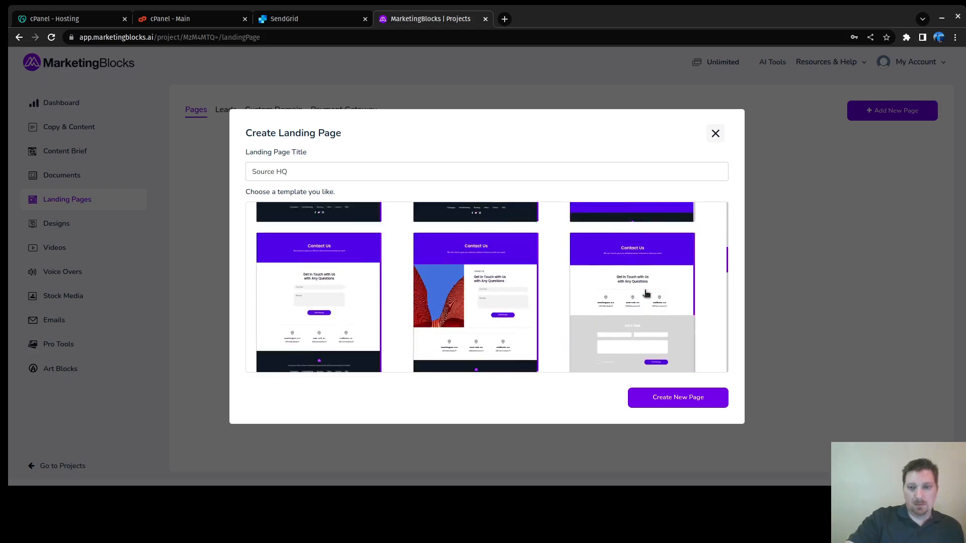
{"action": "left_click", "coordinate": [635, 292]}
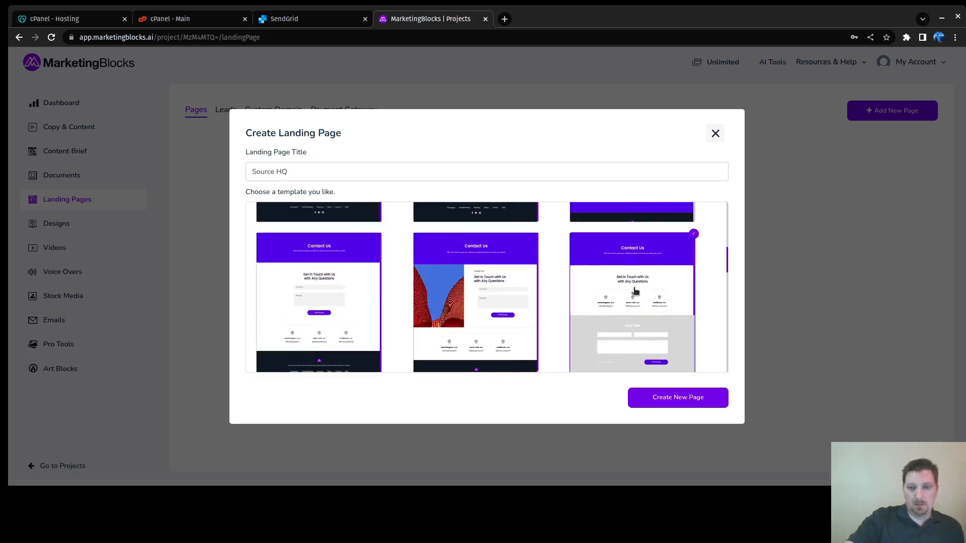
{"action": "left_click", "coordinate": [705, 397]}
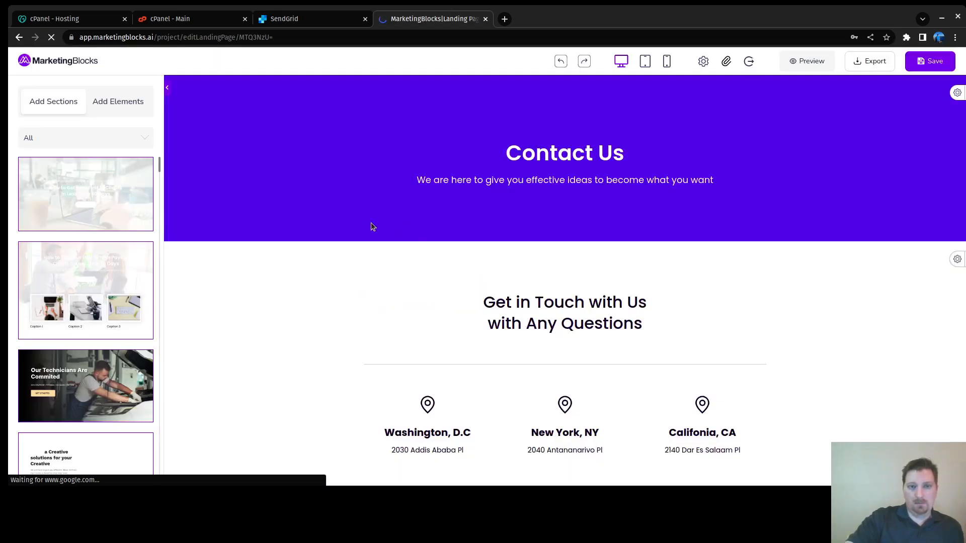
Step: Scroll through the new page to review the template's trucking sections
{"action": "scroll", "coordinate": [455, 234], "scroll_direction": "down", "scroll_amount": 9}
{"action": "scroll", "coordinate": [455, 234], "scroll_direction": "down", "scroll_amount": 10}
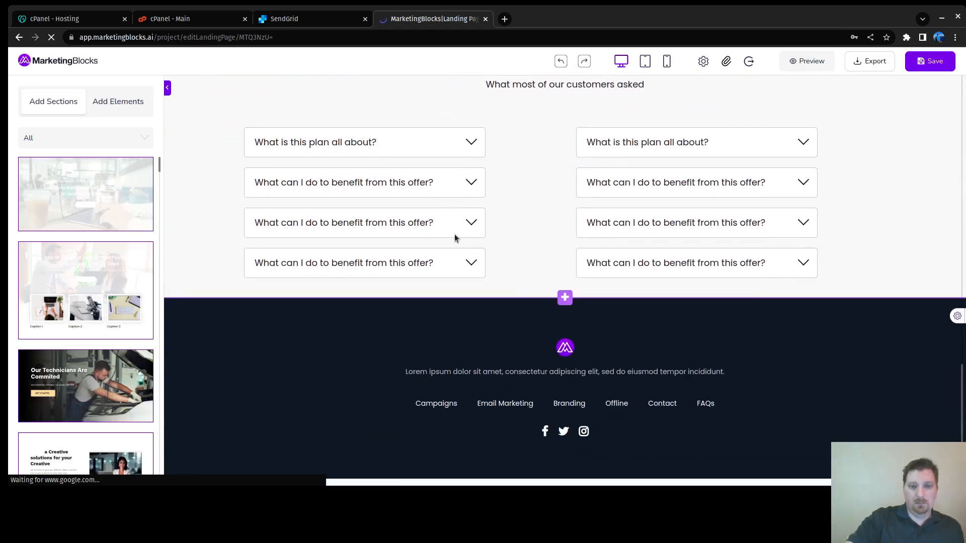
{"action": "scroll", "coordinate": [454, 238], "scroll_direction": "up", "scroll_amount": 8}
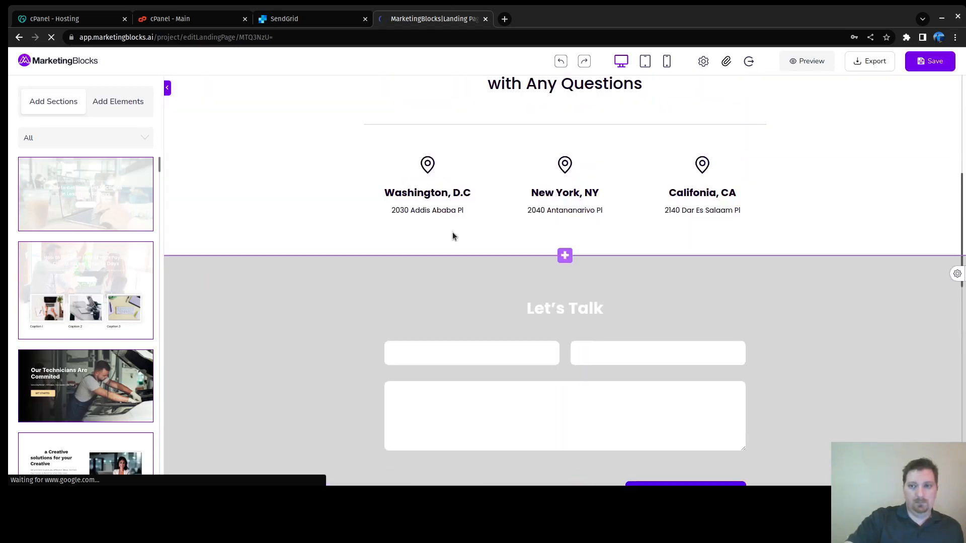
{"action": "scroll", "coordinate": [452, 234], "scroll_direction": "up", "scroll_amount": 6}
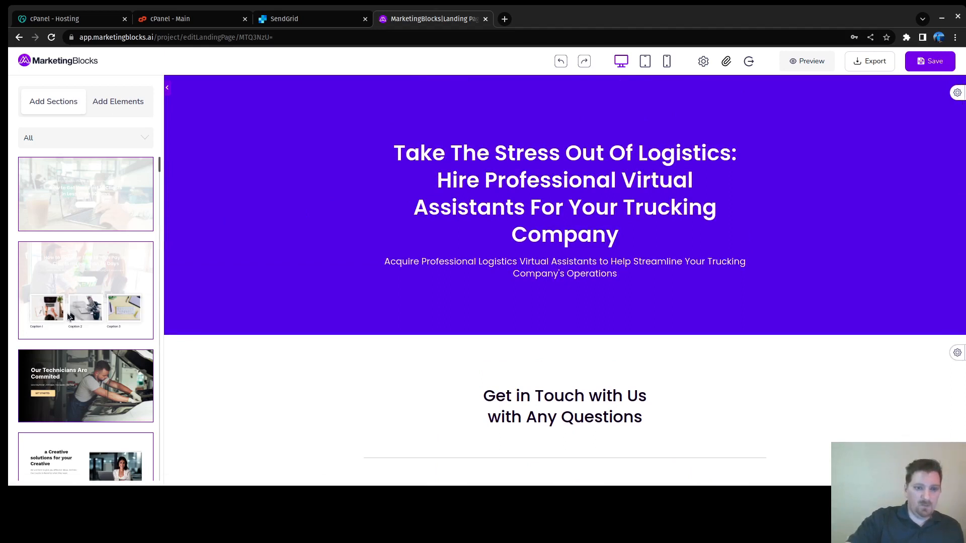
Step: Add the trucking image-cards section to the page from Add Sections
{"action": "left_click_drag", "start_coordinate": [59, 317], "coordinate": [335, 275]}
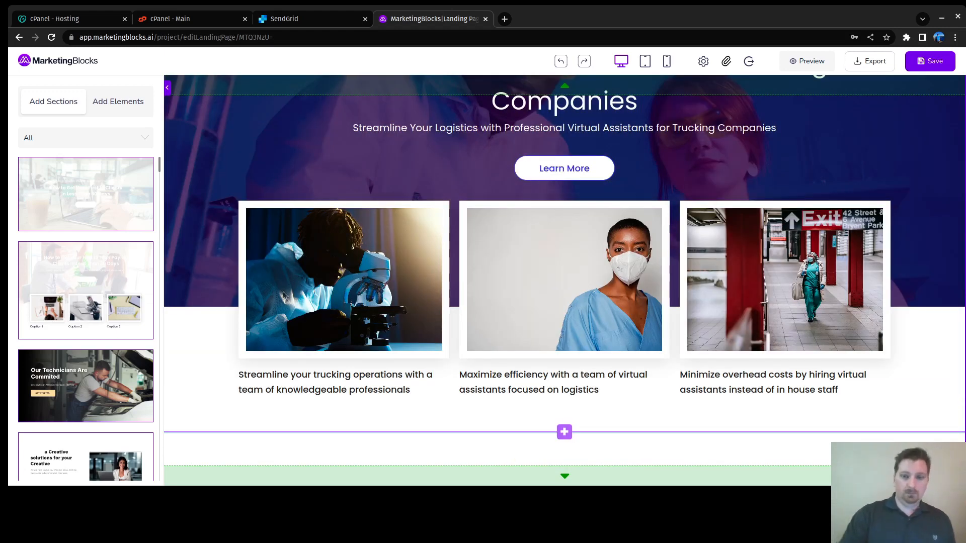
{"action": "scroll", "coordinate": [490, 336], "scroll_direction": "up", "scroll_amount": 1}
{"action": "scroll", "coordinate": [490, 336], "scroll_direction": "up", "scroll_amount": 8}
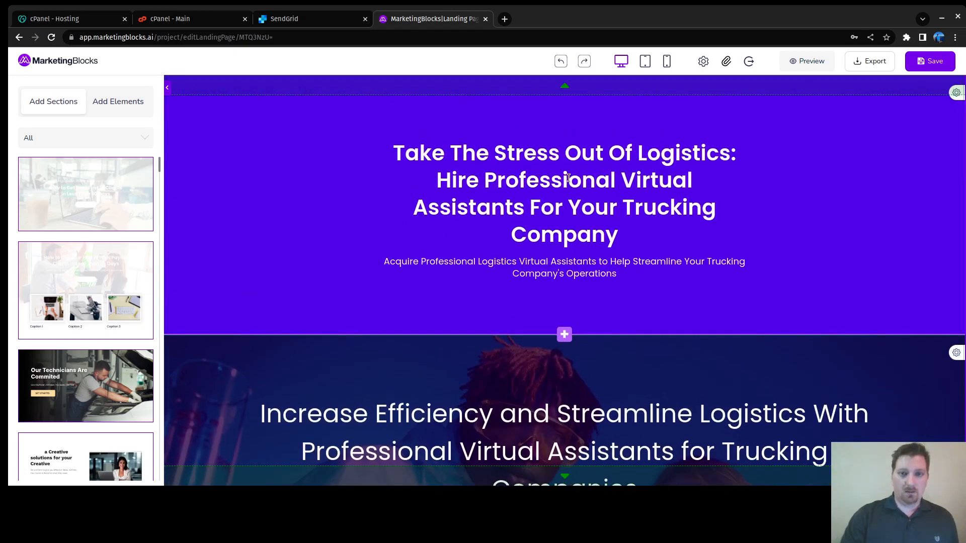
Step: Delete the purple 'Take The Stress Out Of Logistics' hero banner section
{"action": "left_click", "coordinate": [489, 158]}
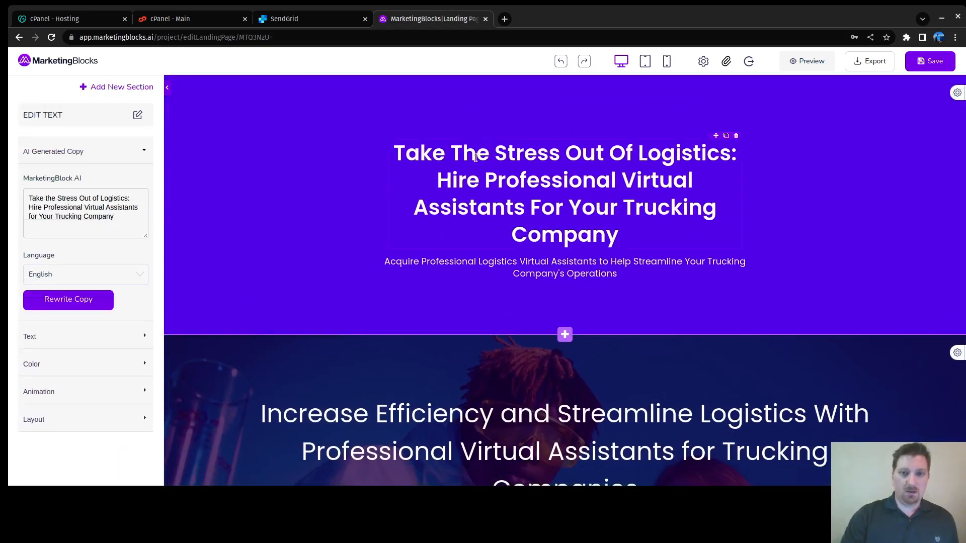
{"action": "left_click", "coordinate": [281, 157]}
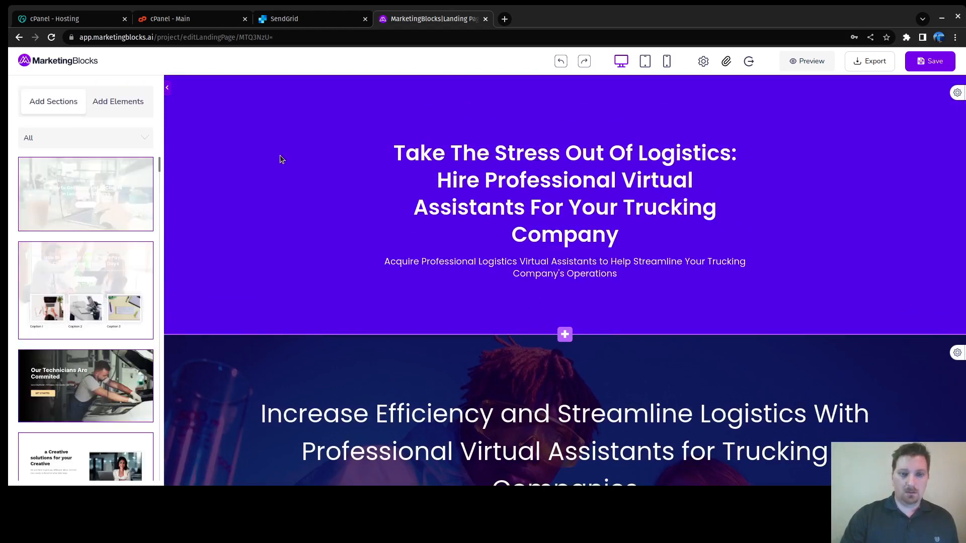
{"action": "left_click", "coordinate": [958, 95]}
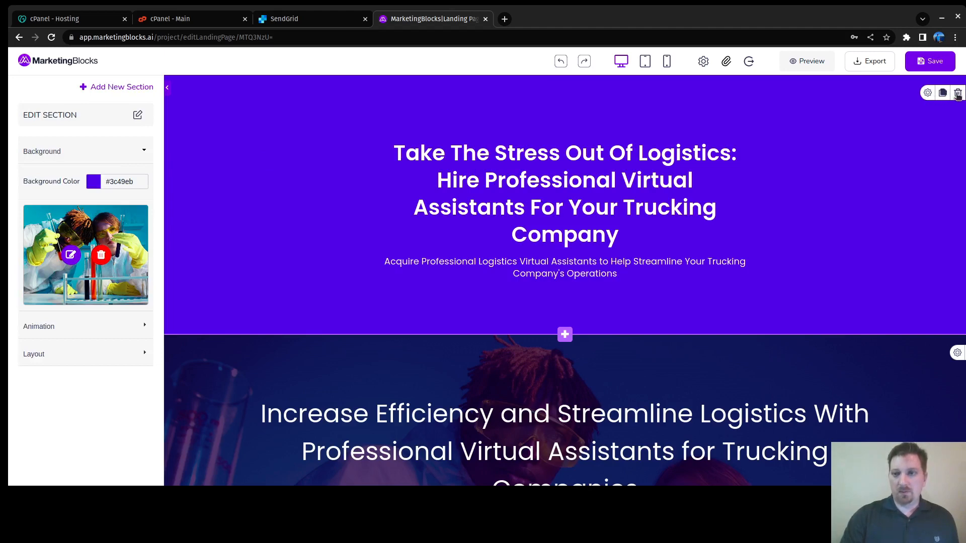
{"action": "left_click", "coordinate": [957, 93]}
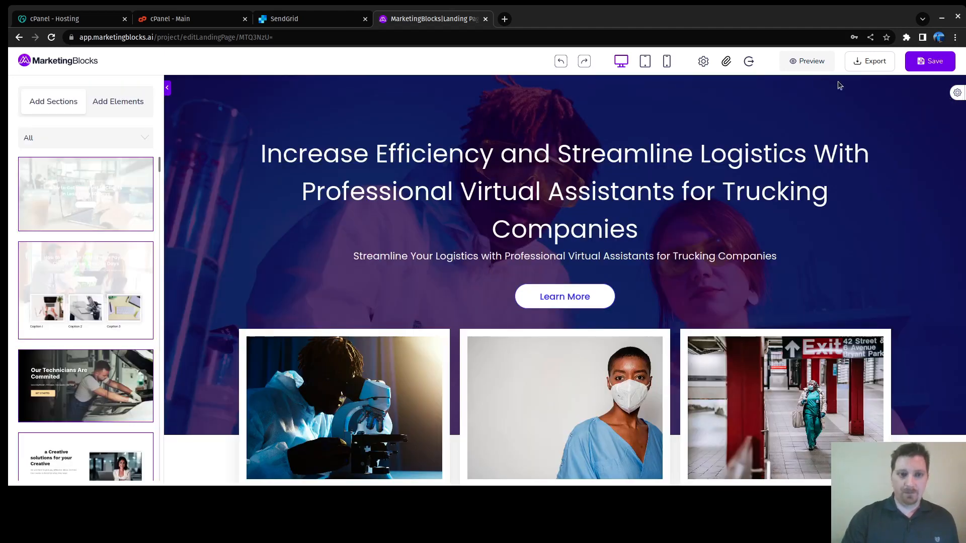
{"action": "scroll", "coordinate": [525, 182], "scroll_direction": "down", "scroll_amount": 20}
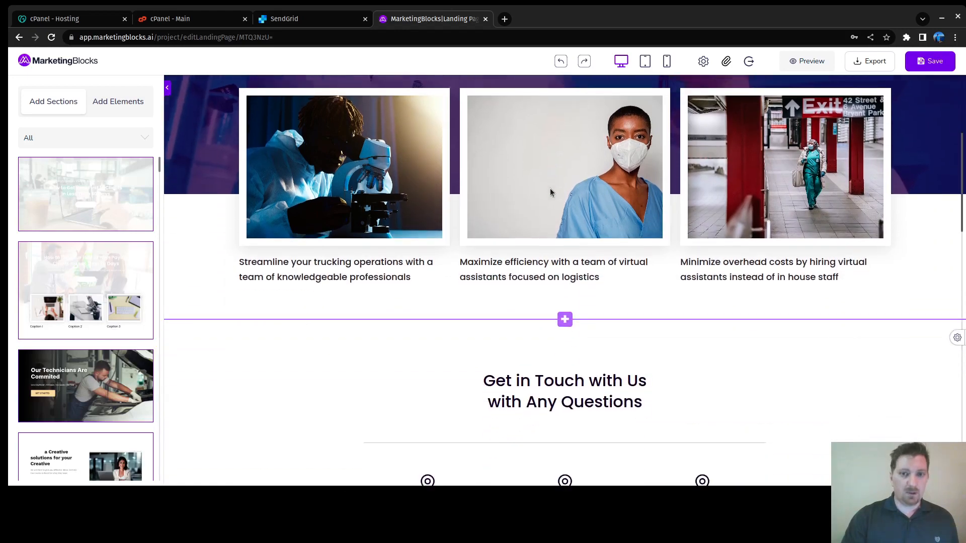
{"action": "scroll", "coordinate": [552, 193], "scroll_direction": "down", "scroll_amount": 6}
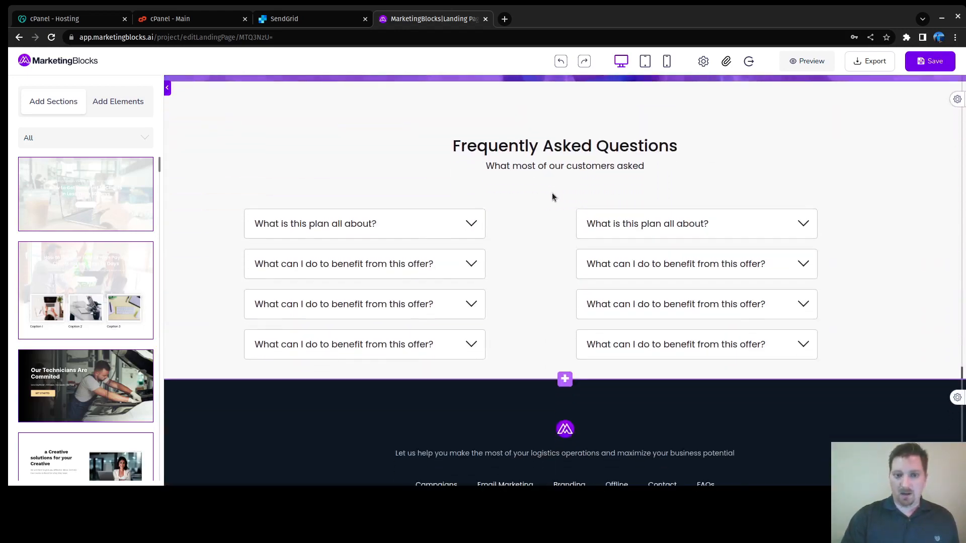
{"action": "scroll", "coordinate": [551, 192], "scroll_direction": "up", "scroll_amount": 8}
{"action": "scroll", "coordinate": [551, 184], "scroll_direction": "up", "scroll_amount": 15}
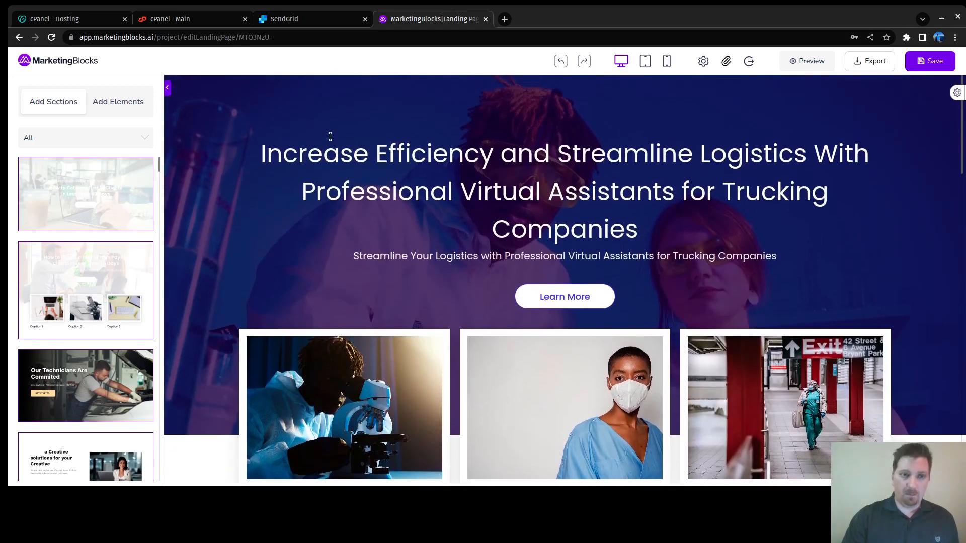
{"action": "scroll", "coordinate": [631, 130], "scroll_direction": "down", "scroll_amount": 5}
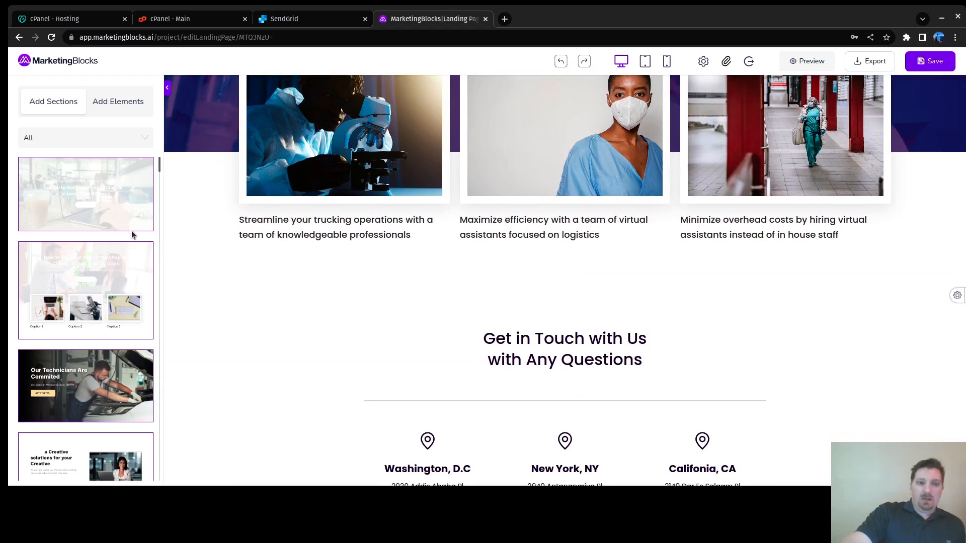
{"action": "scroll", "coordinate": [135, 230], "scroll_direction": "down", "scroll_amount": 10}
{"action": "scroll", "coordinate": [142, 233], "scroll_direction": "up", "scroll_amount": 5}
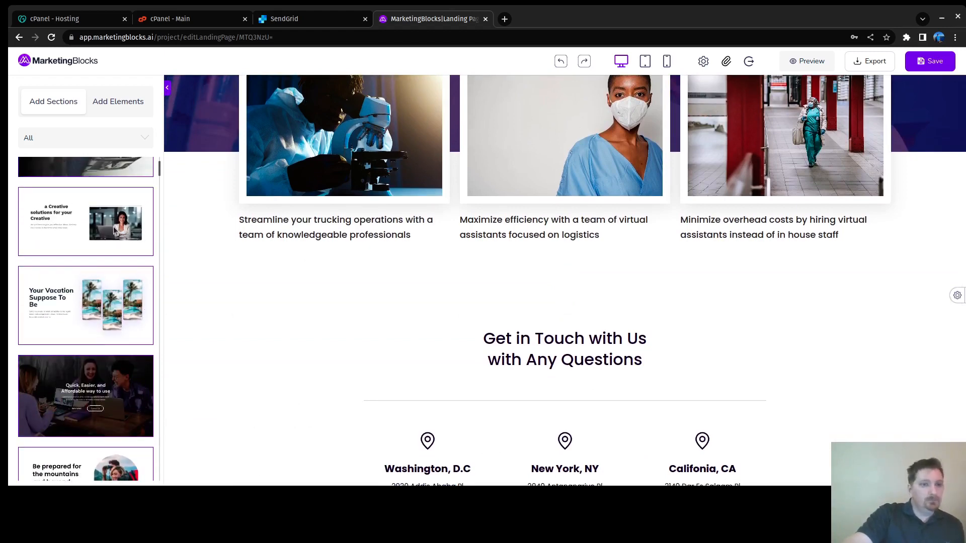
{"action": "scroll", "coordinate": [114, 228], "scroll_direction": "down", "scroll_amount": 10}
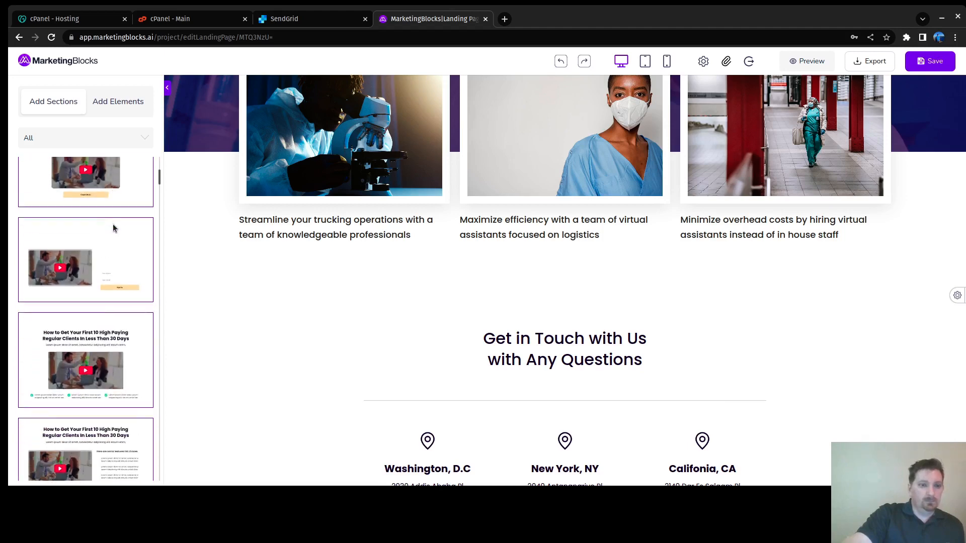
{"action": "scroll", "coordinate": [113, 228], "scroll_direction": "down", "scroll_amount": 10}
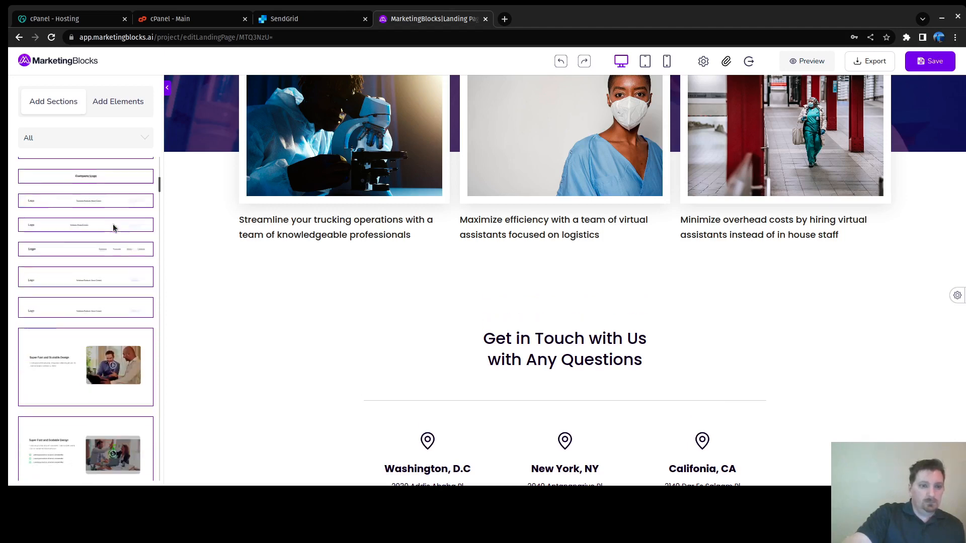
{"action": "scroll", "coordinate": [112, 227], "scroll_direction": "down", "scroll_amount": 5}
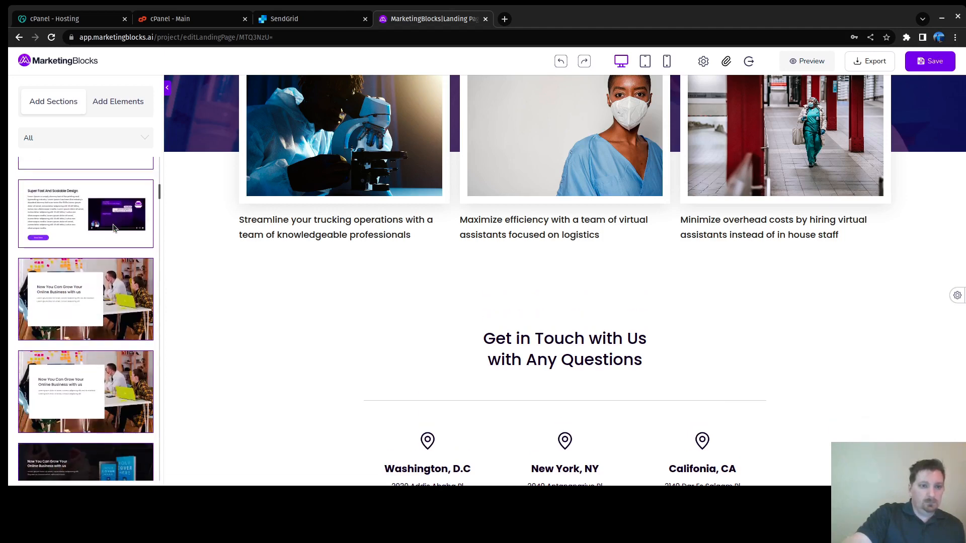
{"action": "scroll", "coordinate": [113, 228], "scroll_direction": "down", "scroll_amount": 10}
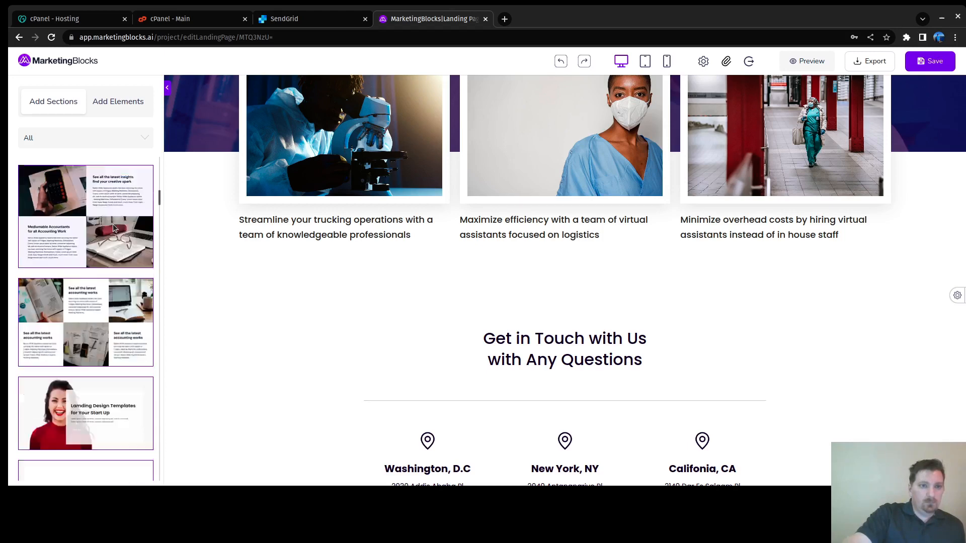
{"action": "scroll", "coordinate": [113, 228], "scroll_direction": "down", "scroll_amount": 1}
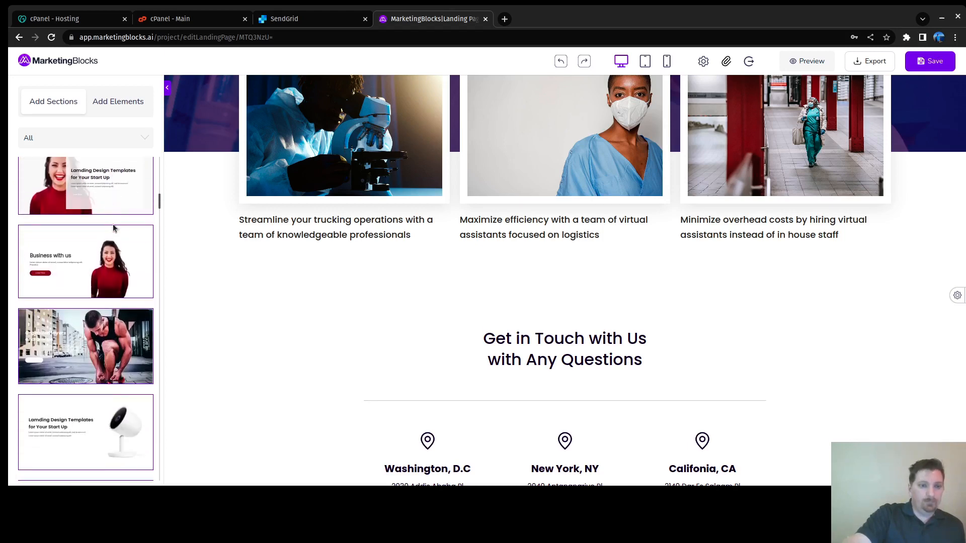
{"action": "scroll", "coordinate": [112, 225], "scroll_direction": "down", "scroll_amount": 15}
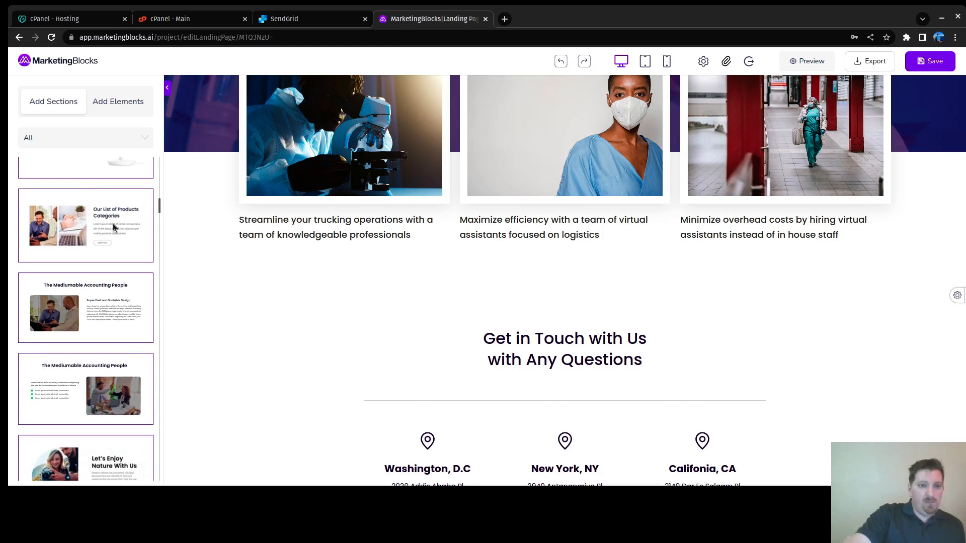
{"action": "scroll", "coordinate": [114, 227], "scroll_direction": "down", "scroll_amount": 15}
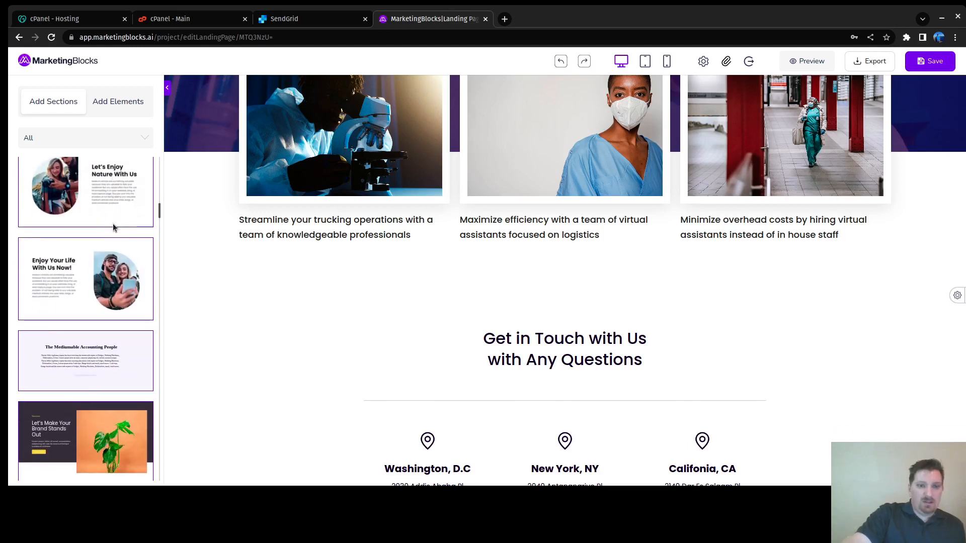
{"action": "scroll", "coordinate": [113, 227], "scroll_direction": "down", "scroll_amount": 15}
{"action": "scroll", "coordinate": [113, 227], "scroll_direction": "down", "scroll_amount": 1}
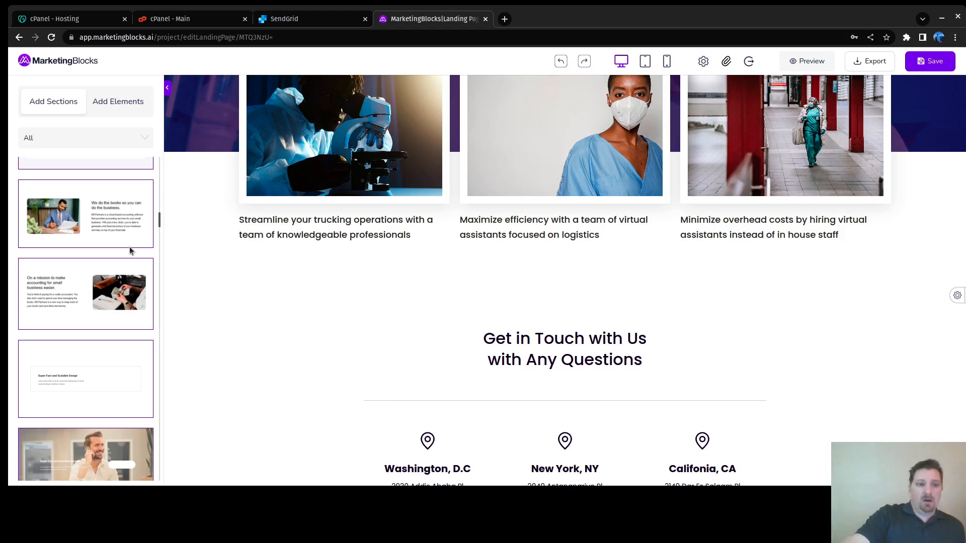
{"action": "scroll", "coordinate": [110, 236], "scroll_direction": "down", "scroll_amount": 5}
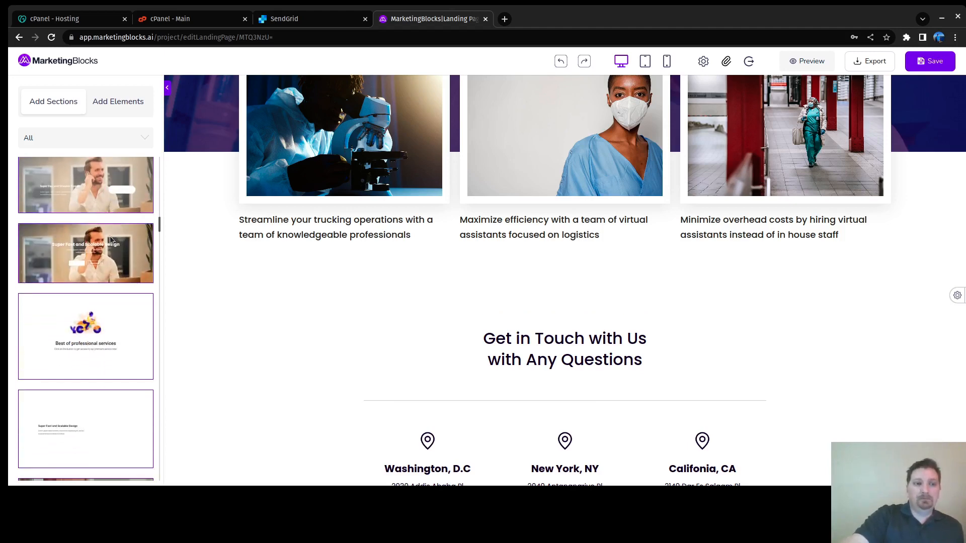
{"action": "mouse_move", "coordinate": [92, 213]}
{"action": "left_mouse_down"}
{"action": "mouse_move", "coordinate": [276, 172]}
{"action": "mouse_move", "coordinate": [97, 214]}
{"action": "left_mouse_up"}
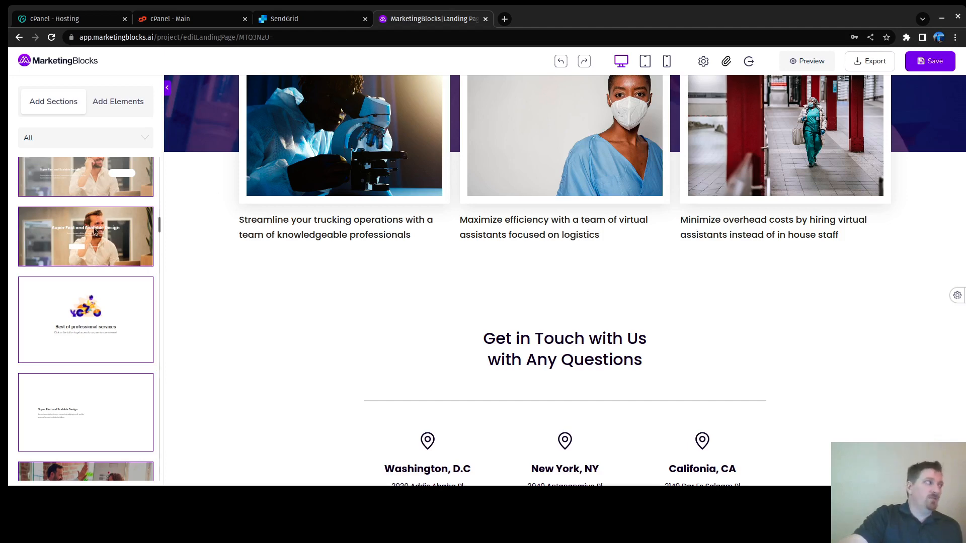
{"action": "scroll", "coordinate": [95, 231], "scroll_direction": "down", "scroll_amount": 5}
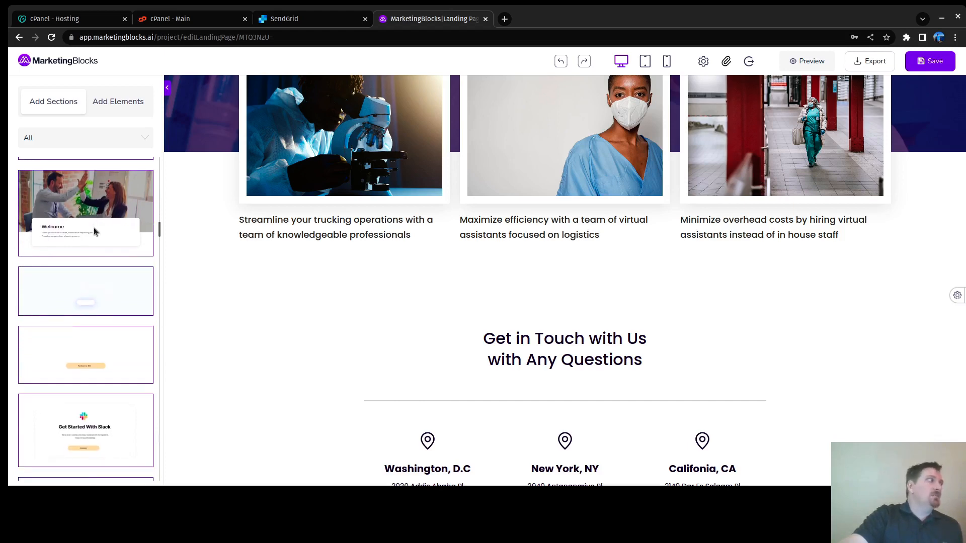
{"action": "scroll", "coordinate": [91, 229], "scroll_direction": "down", "scroll_amount": 8}
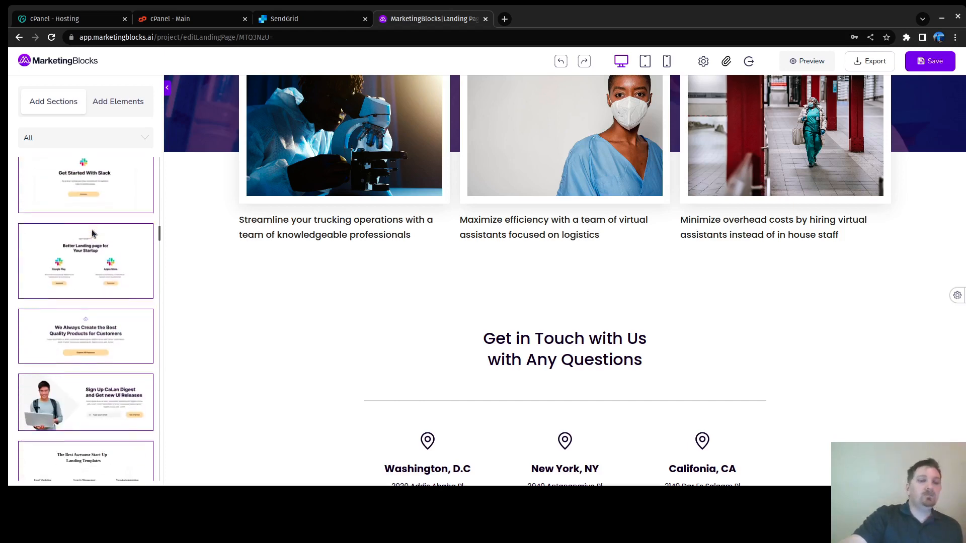
{"action": "scroll", "coordinate": [90, 234], "scroll_direction": "down", "scroll_amount": 5}
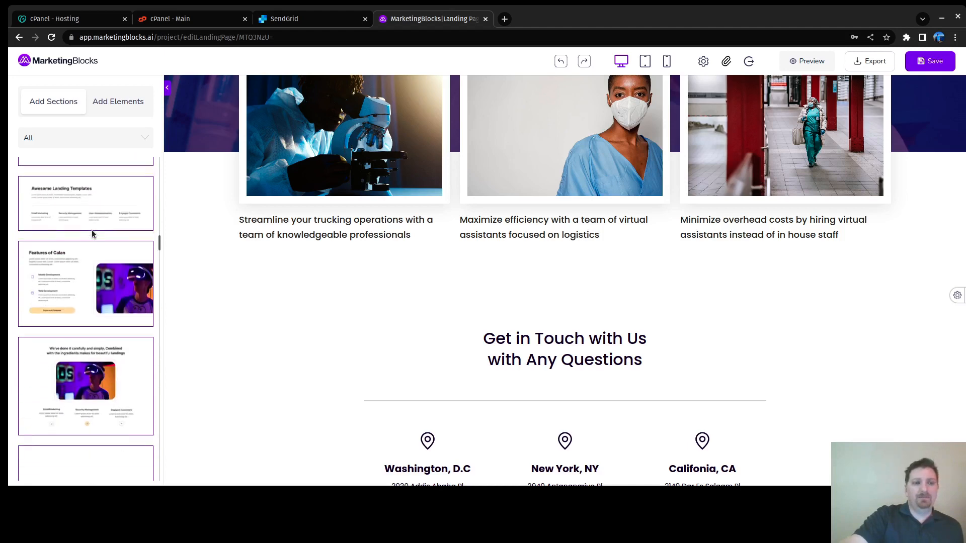
{"action": "scroll", "coordinate": [86, 234], "scroll_direction": "down", "scroll_amount": 5}
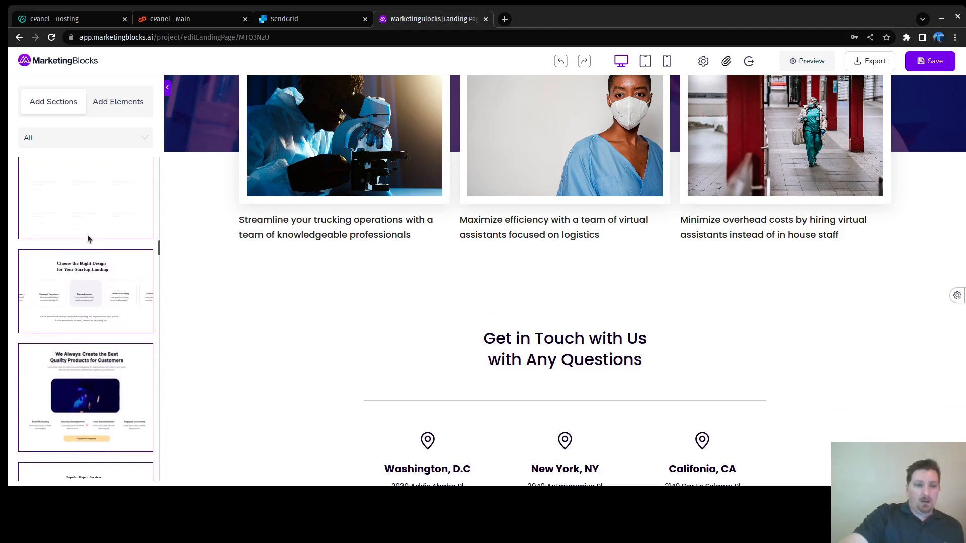
{"action": "scroll", "coordinate": [93, 234], "scroll_direction": "down", "scroll_amount": 10}
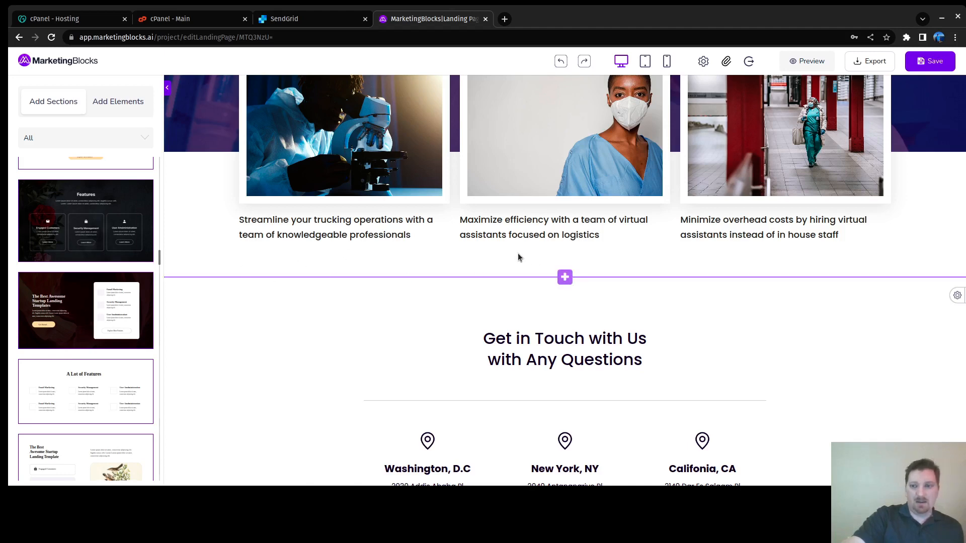
{"action": "scroll", "coordinate": [92, 201], "scroll_direction": "down", "scroll_amount": 10}
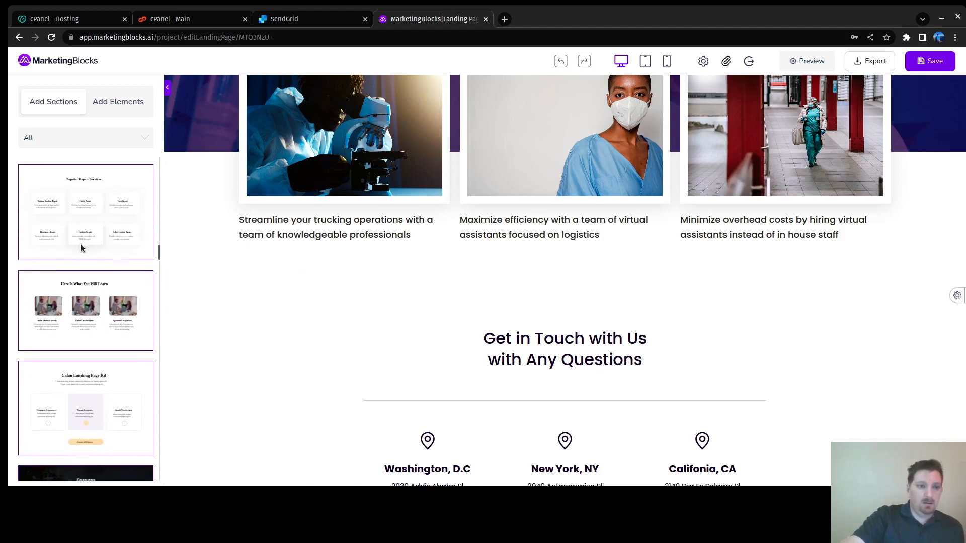
{"action": "left_click", "coordinate": [99, 142]}
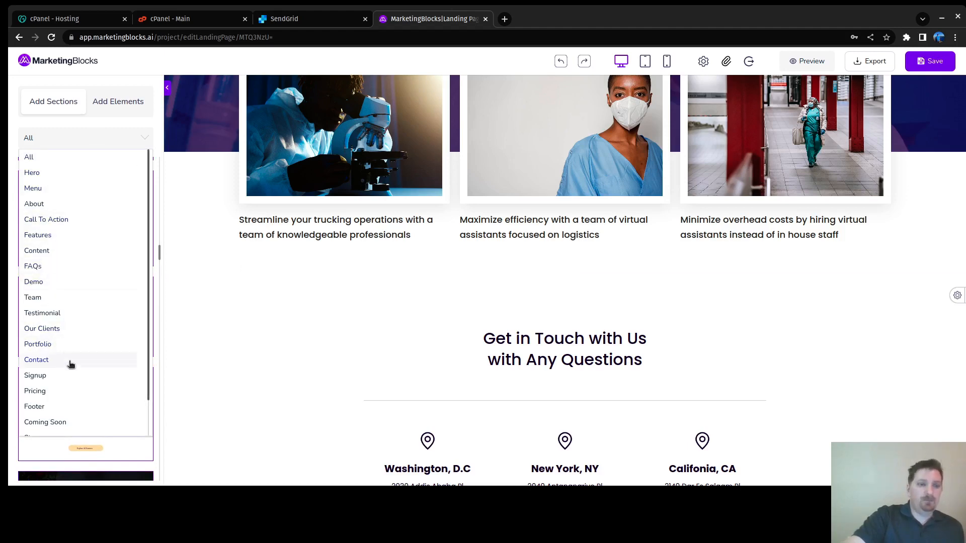
{"action": "scroll", "coordinate": [70, 365], "scroll_direction": "down", "scroll_amount": 3}
{"action": "scroll", "coordinate": [73, 368], "scroll_direction": "up", "scroll_amount": 3}
{"action": "scroll", "coordinate": [73, 368], "scroll_direction": "down", "scroll_amount": 2}
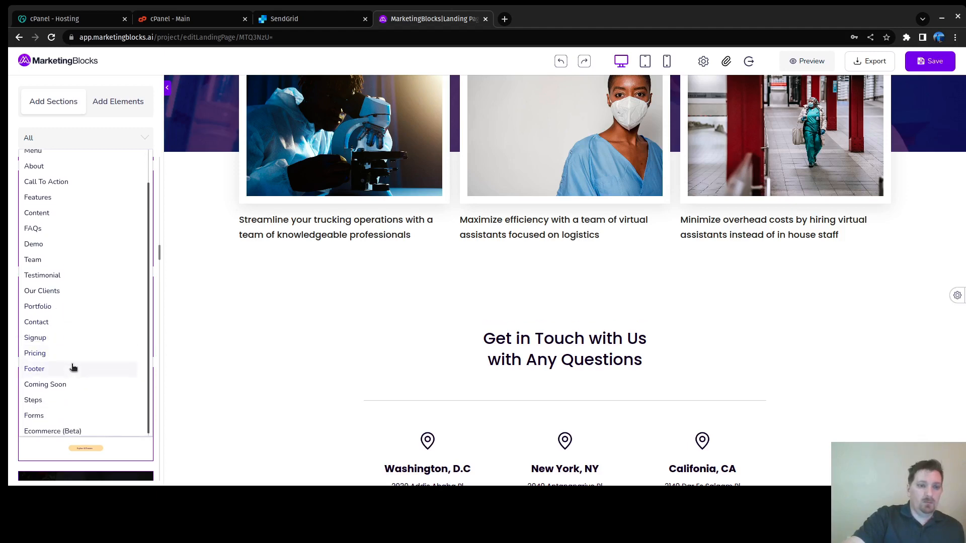
{"action": "left_click", "coordinate": [182, 334]}
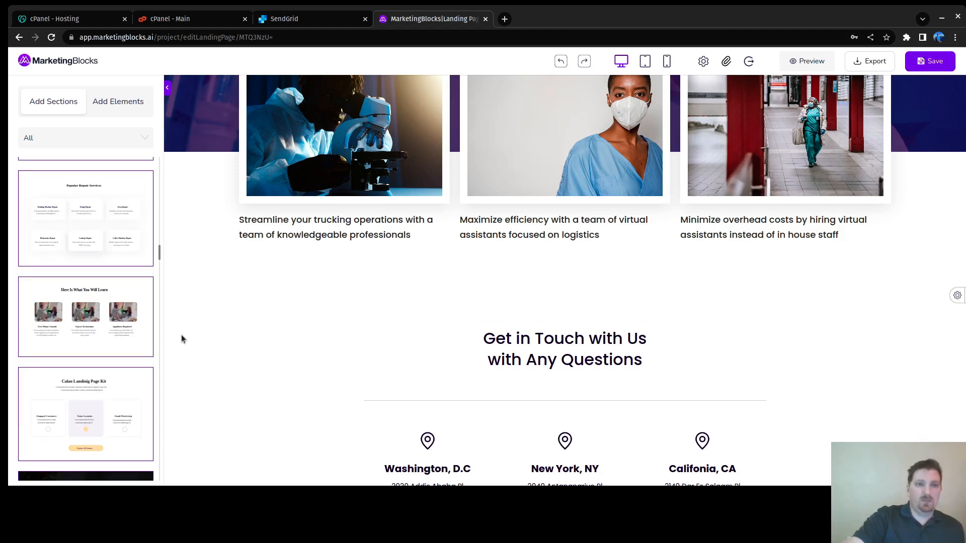
{"action": "scroll", "coordinate": [221, 331], "scroll_direction": "up", "scroll_amount": 5}
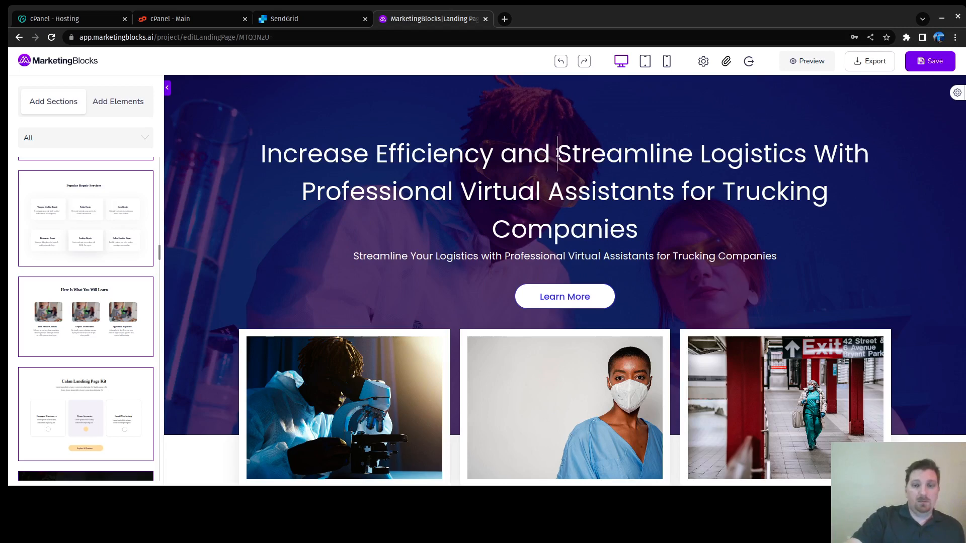
Step: Trim 'Increase Efficiency and' from the hero heading and delete the subtitle beneath it
{"action": "key", "text": "BackSpace"}
{"action": "key", "text": "BackSpace"}
{"action": "key", "text": "BackSpace"}
{"action": "key", "text": "BackSpace"}
{"action": "key", "text": "BackSpace"}
{"action": "key", "text": "BackSpace"}
{"action": "key", "text": "BackSpace"}
{"action": "key", "text": "BackSpace"}
{"action": "key", "text": "BackSpace"}
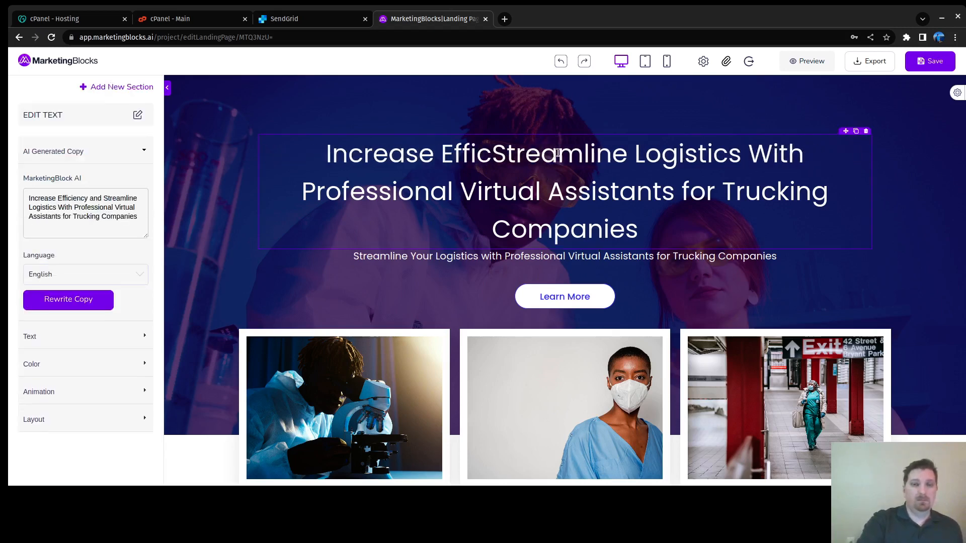
{"action": "key", "text": "BackSpace"}
{"action": "key", "text": "BackSpace"}
{"action": "key", "text": "BackSpace"}
{"action": "key", "text": "BackSpace"}
{"action": "key", "text": "BackSpace"}
{"action": "key", "text": "BackSpace"}
{"action": "key", "text": "BackSpace"}
{"action": "key", "text": "BackSpace"}
{"action": "key", "text": "BackSpace"}
{"action": "key", "text": "BackSpace"}
{"action": "key", "text": "BackSpace"}
{"action": "key", "text": "BackSpace"}
{"action": "key", "text": "BackSpace"}
{"action": "key", "text": "BackSpace"}
{"action": "key", "text": "BackSpace"}
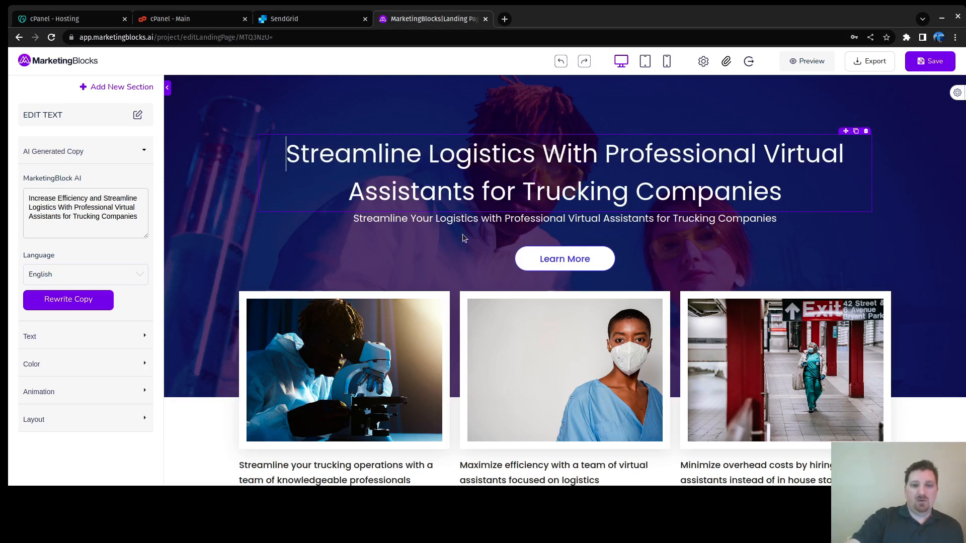
{"action": "left_click", "coordinate": [639, 221]}
{"action": "key", "text": "BackSpace"}
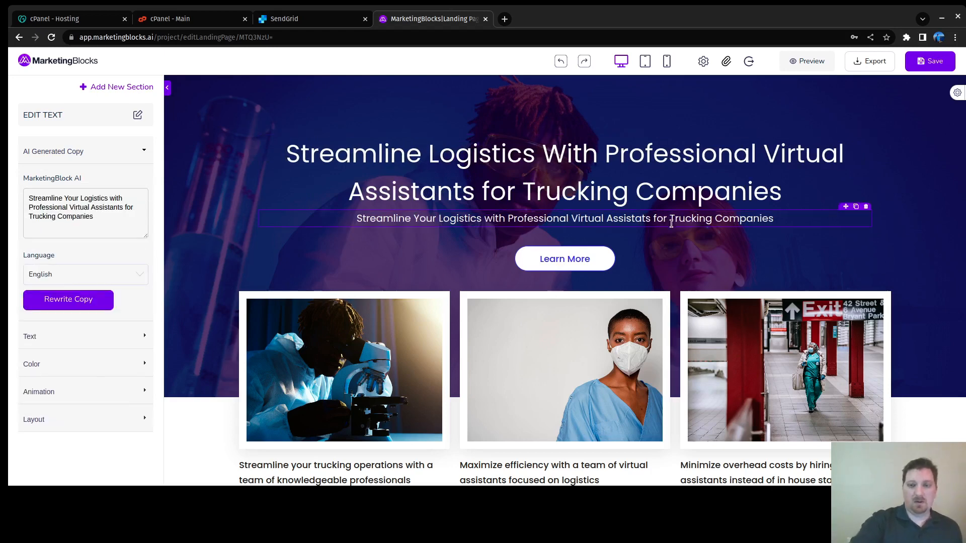
{"action": "type", "text": "n"}
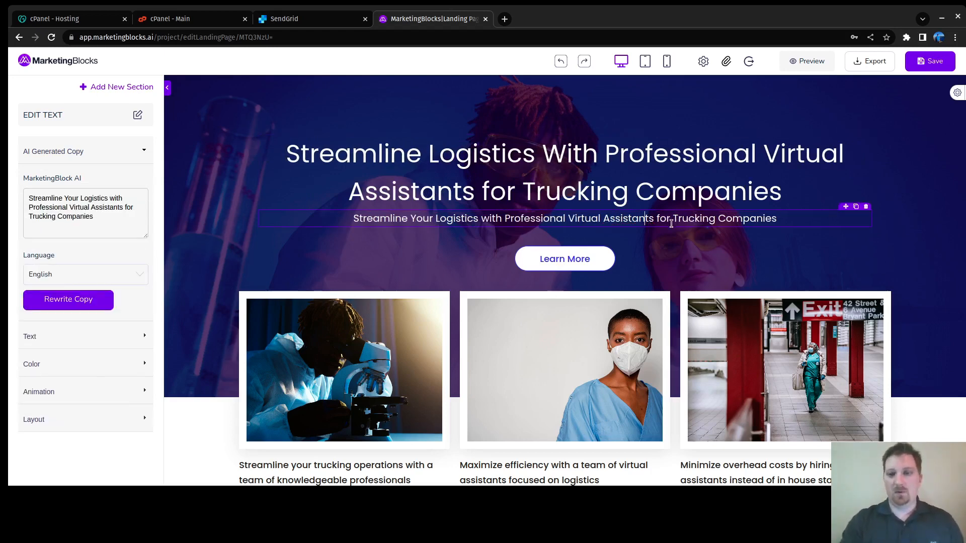
{"action": "left_click", "coordinate": [865, 206]}
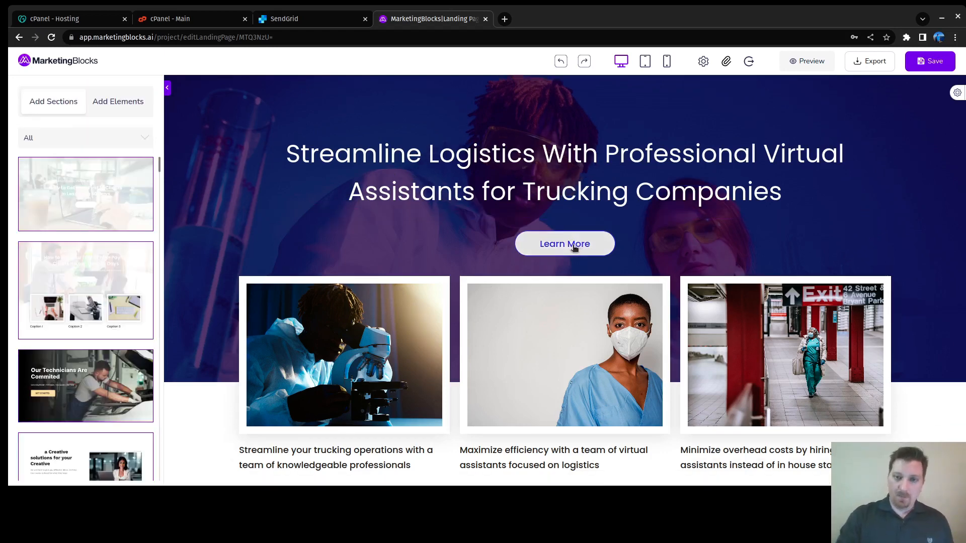
{"action": "left_click", "coordinate": [575, 247]}
{"action": "left_click", "coordinate": [393, 240]}
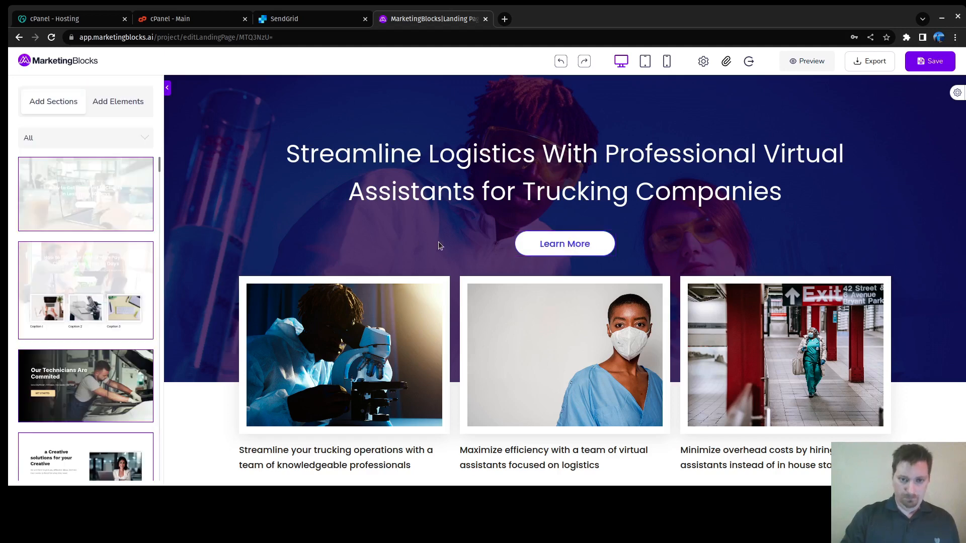
{"action": "left_click", "coordinate": [564, 243]}
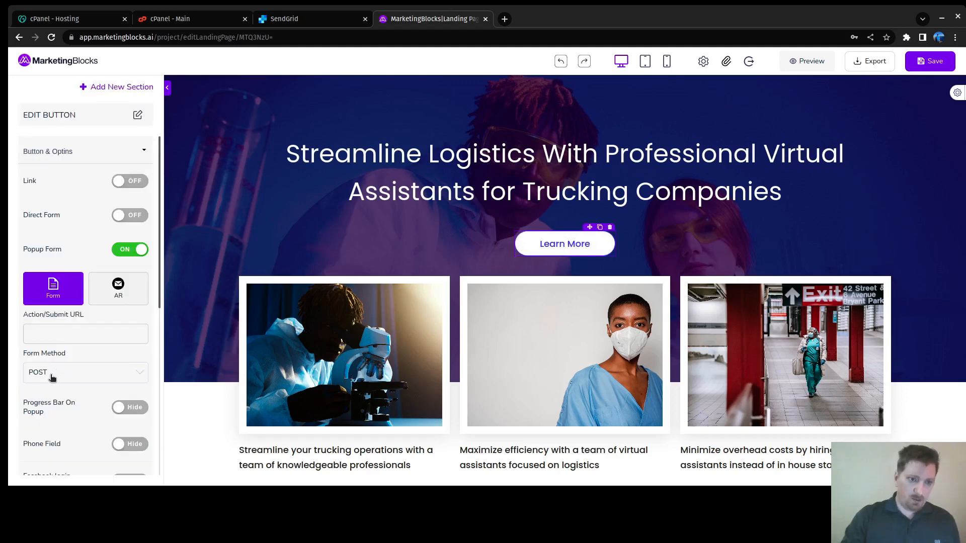
{"action": "scroll", "coordinate": [65, 332], "scroll_direction": "down", "scroll_amount": 6}
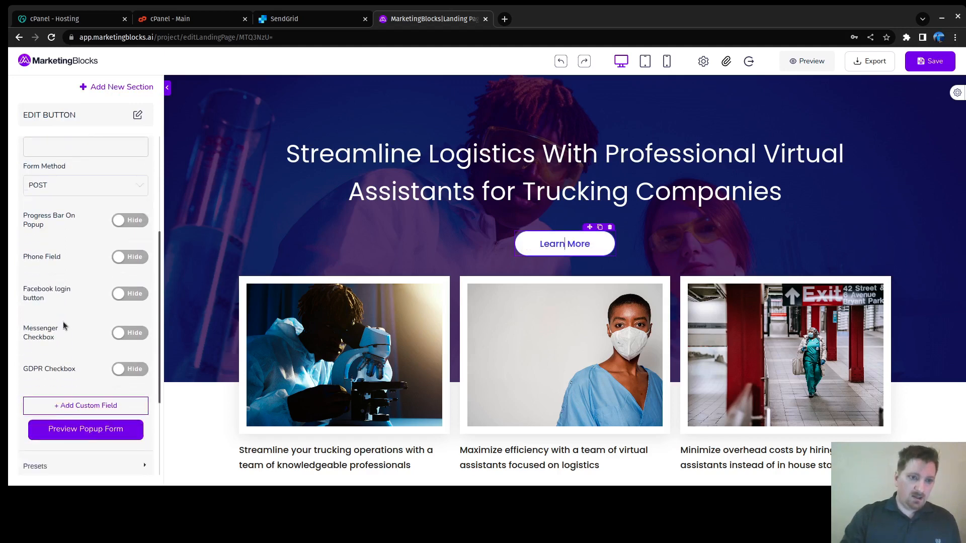
{"action": "scroll", "coordinate": [64, 325], "scroll_direction": "up", "scroll_amount": 6}
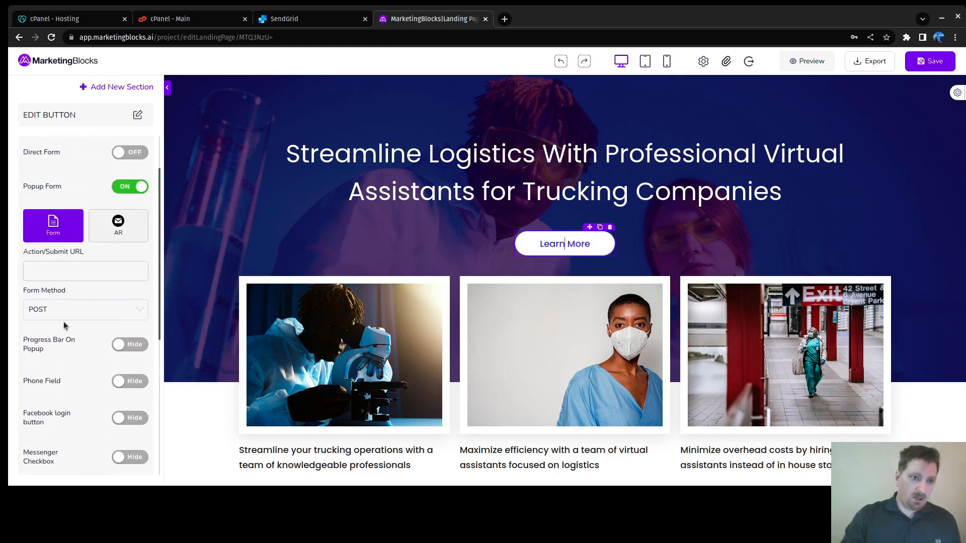
{"action": "left_click", "coordinate": [96, 351]}
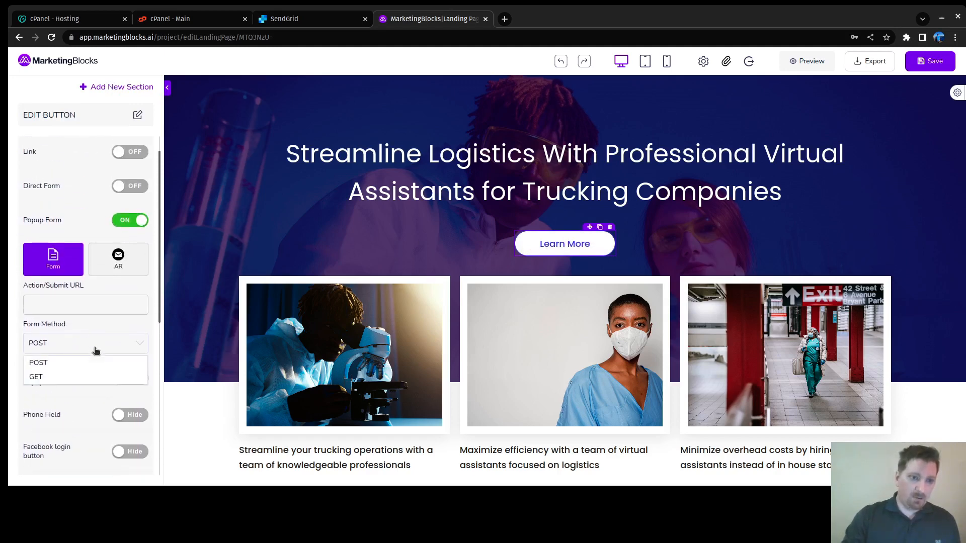
{"action": "left_click", "coordinate": [16, 329]}
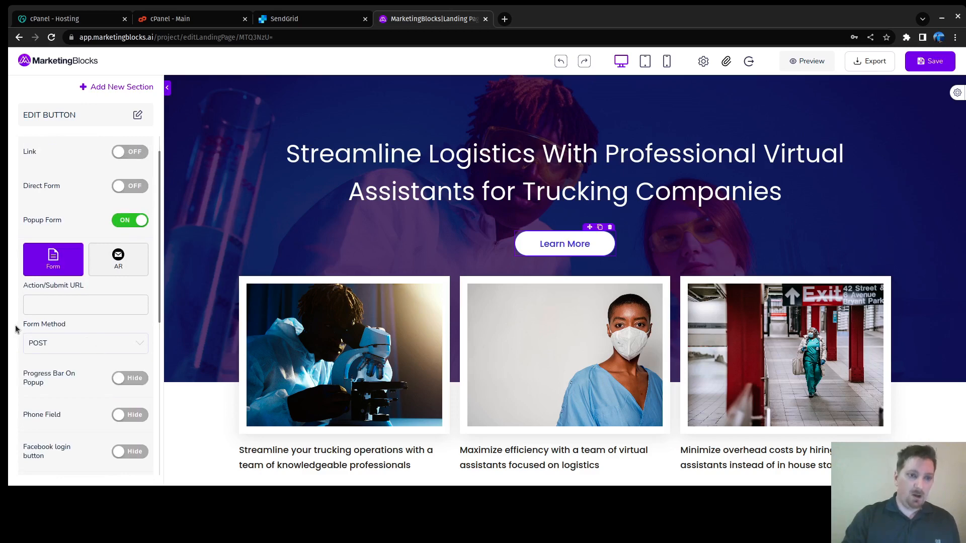
{"action": "scroll", "coordinate": [126, 312], "scroll_direction": "down", "scroll_amount": 6}
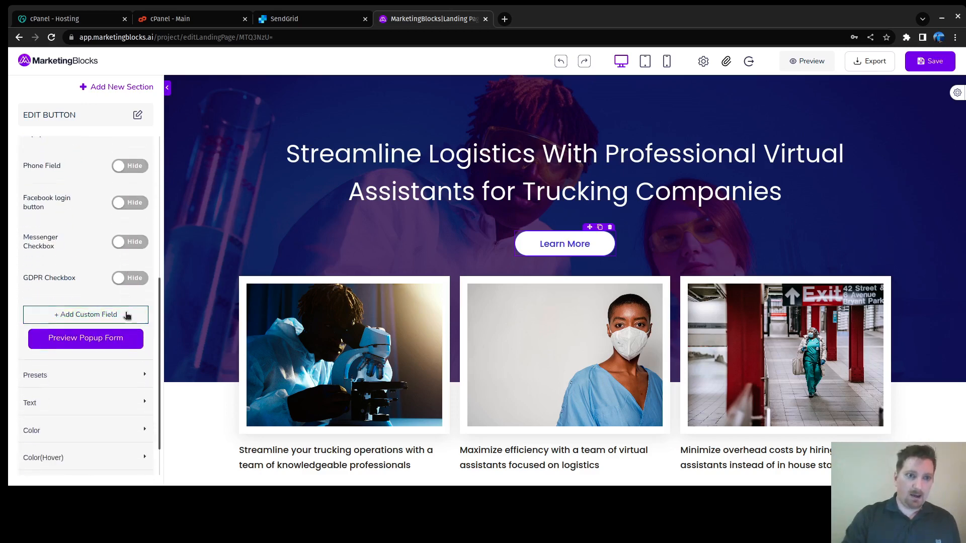
{"action": "scroll", "coordinate": [295, 271], "scroll_direction": "down", "scroll_amount": 1}
{"action": "scroll", "coordinate": [295, 270], "scroll_direction": "down", "scroll_amount": 3}
{"action": "scroll", "coordinate": [256, 273], "scroll_direction": "up", "scroll_amount": 4}
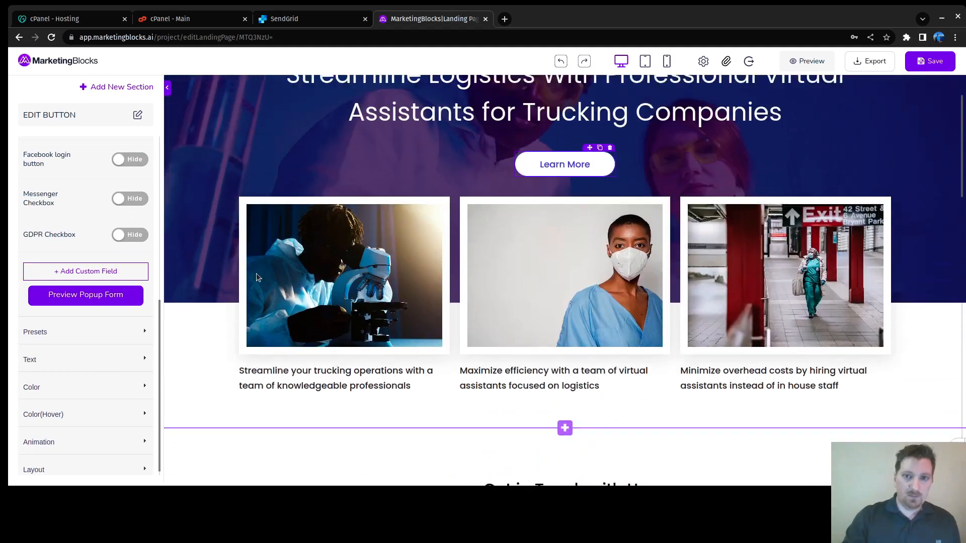
Step: Select the middle card's photo and bring up its image settings
{"action": "left_click", "coordinate": [302, 246]}
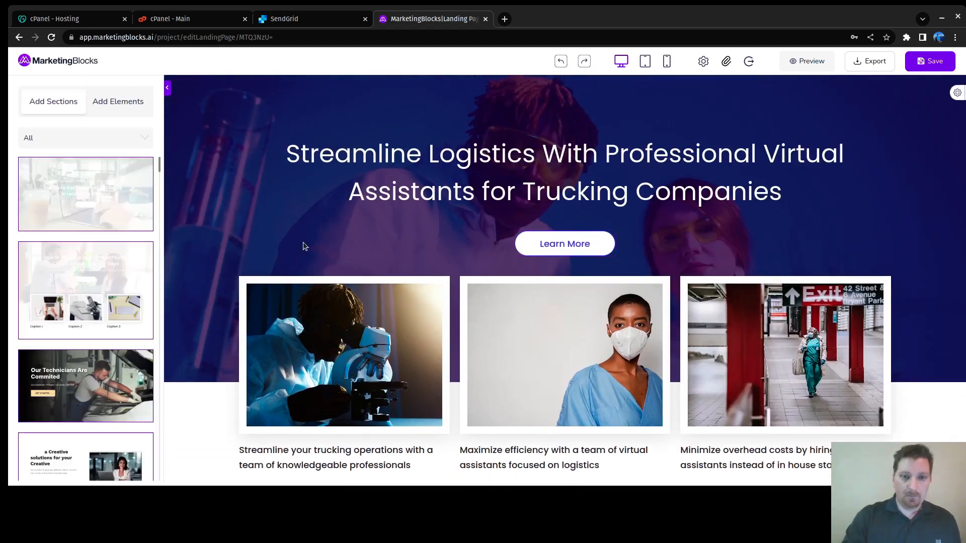
{"action": "scroll", "coordinate": [315, 277], "scroll_direction": "down", "scroll_amount": 5}
{"action": "scroll", "coordinate": [331, 235], "scroll_direction": "up", "scroll_amount": 4}
{"action": "scroll", "coordinate": [276, 208], "scroll_direction": "down", "scroll_amount": 3}
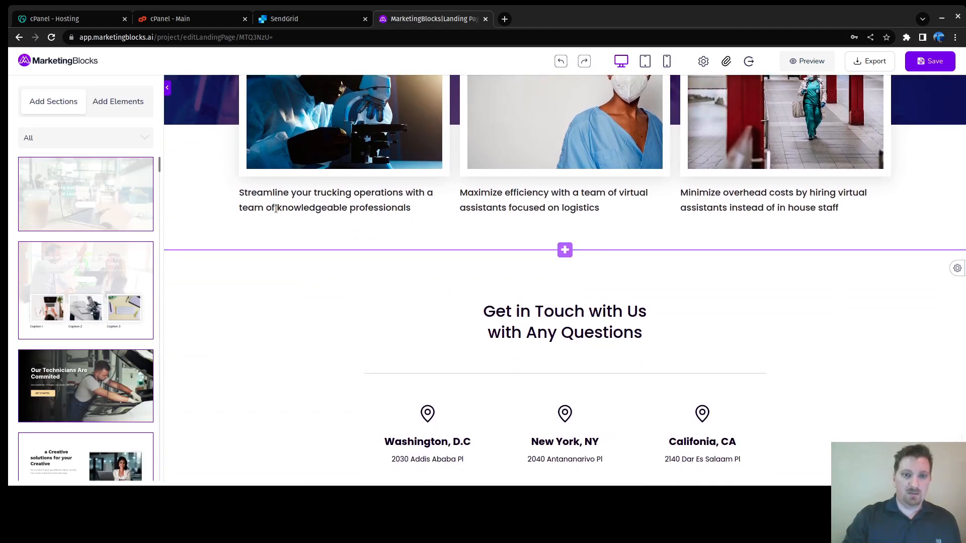
{"action": "scroll", "coordinate": [276, 208], "scroll_direction": "up", "scroll_amount": 4}
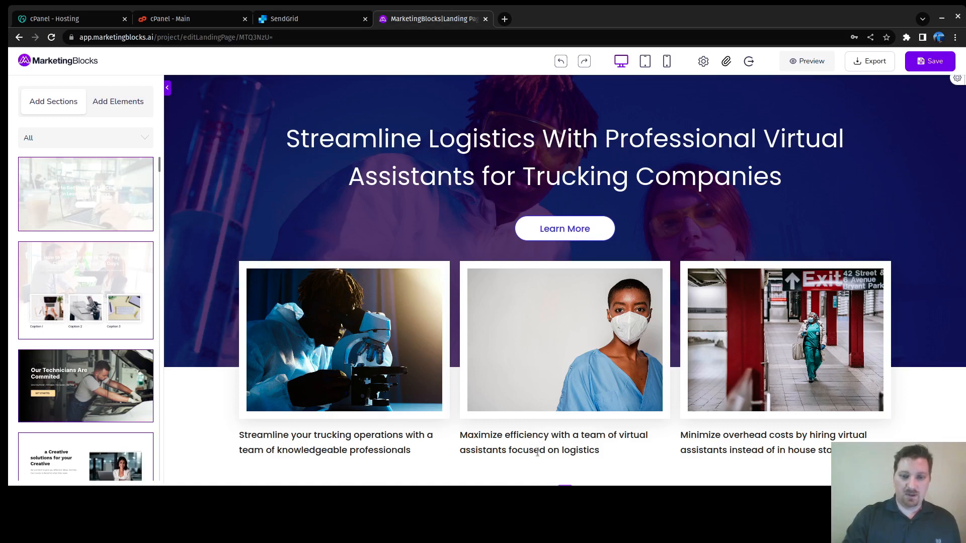
{"action": "scroll", "coordinate": [538, 455], "scroll_direction": "down", "scroll_amount": 3}
{"action": "scroll", "coordinate": [583, 372], "scroll_direction": "up", "scroll_amount": 4}
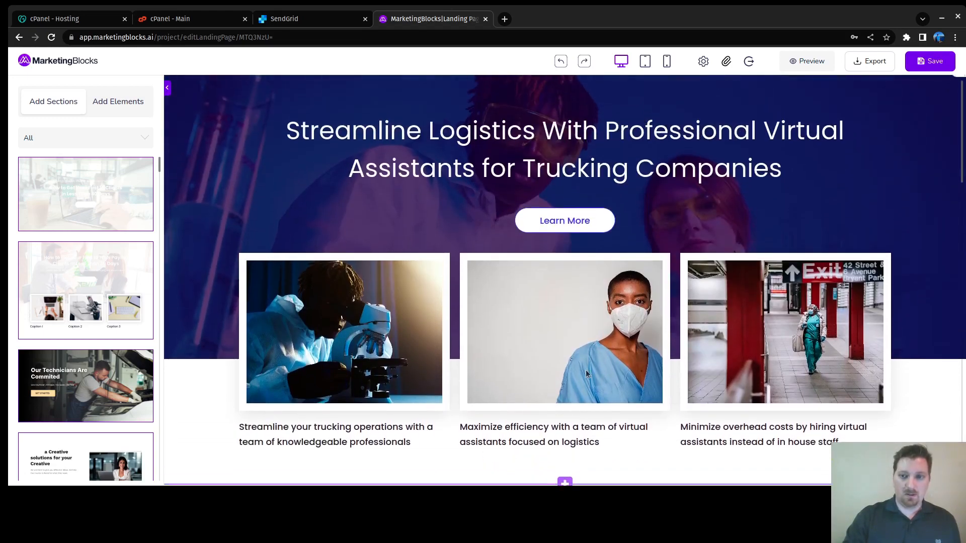
{"action": "left_click", "coordinate": [588, 357]}
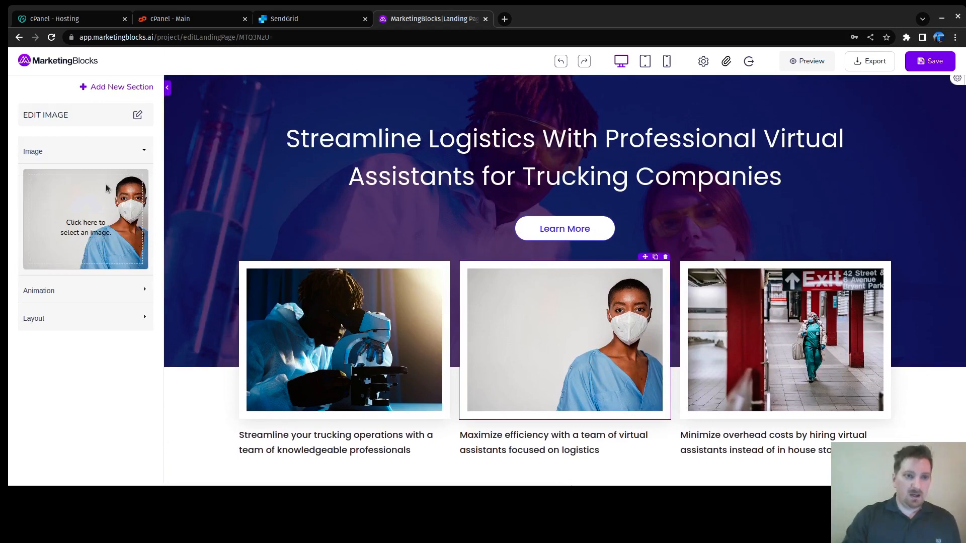
{"action": "left_click", "coordinate": [132, 154]}
{"action": "left_click", "coordinate": [133, 154]}
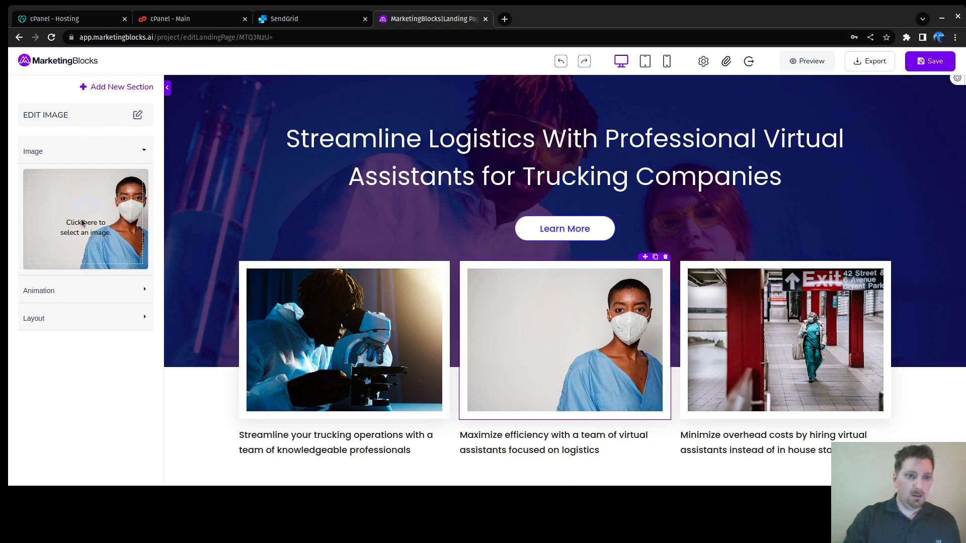
Step: Replace it with the uploaded white truck on a highway photo from Uploaded Media
{"action": "left_click", "coordinate": [83, 223]}
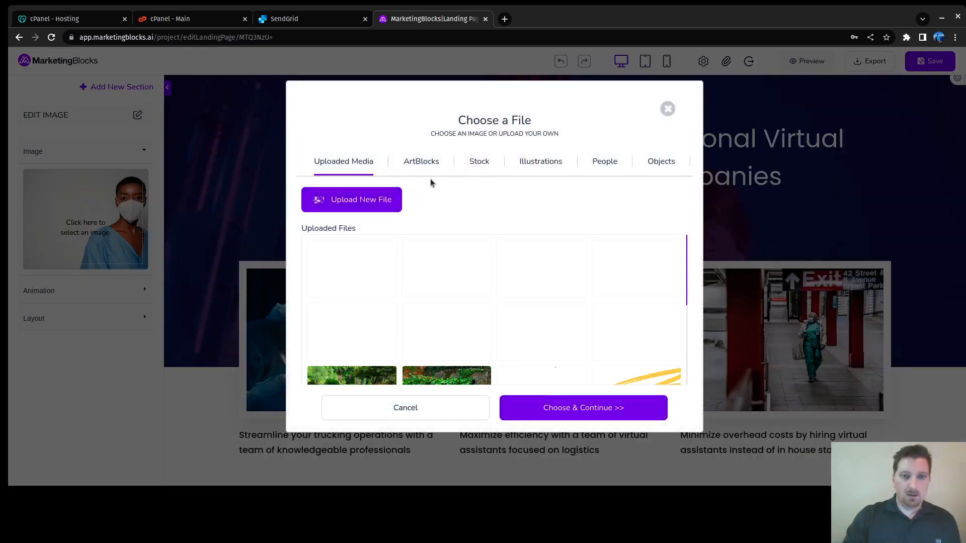
{"action": "mouse_move", "coordinate": [530, 251]}
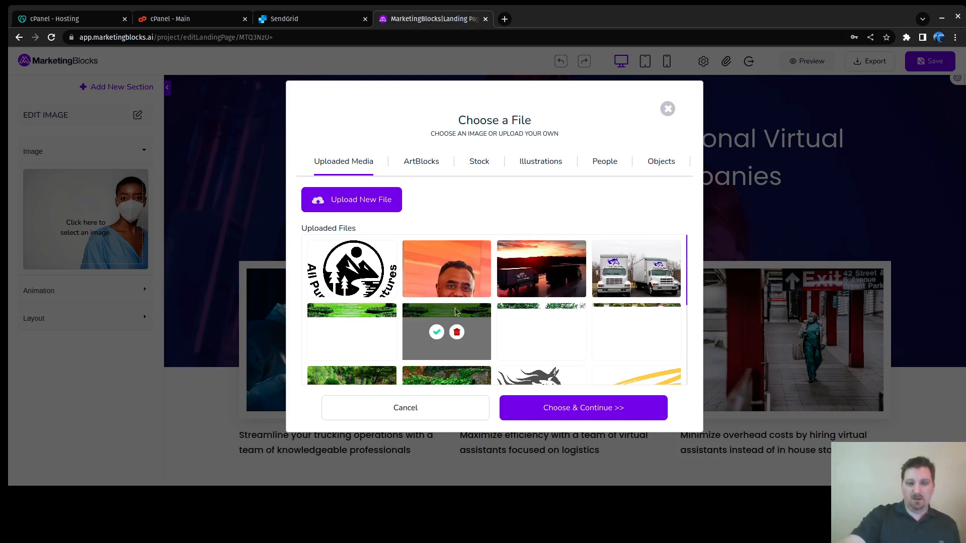
{"action": "scroll", "coordinate": [498, 320], "scroll_direction": "down", "scroll_amount": 2}
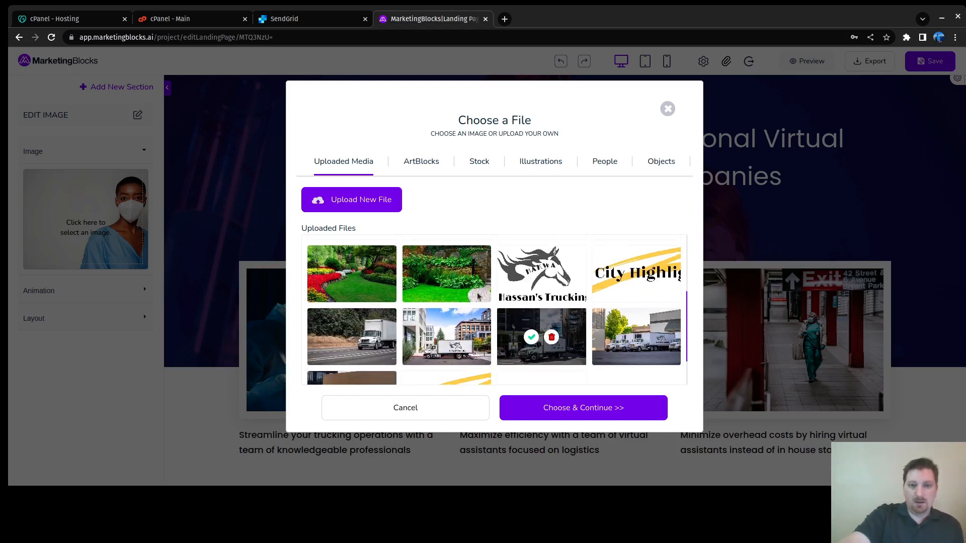
{"action": "scroll", "coordinate": [481, 323], "scroll_direction": "down", "scroll_amount": 1}
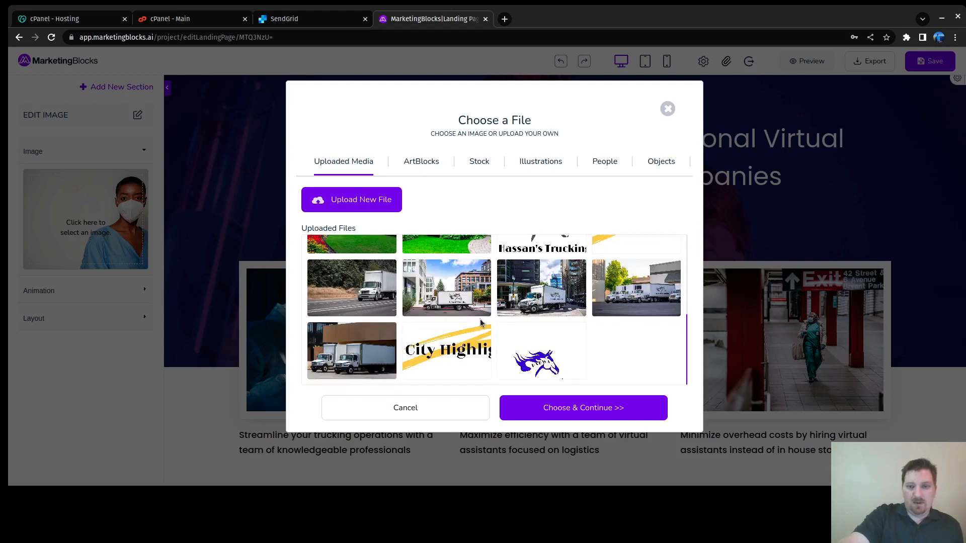
{"action": "mouse_move", "coordinate": [380, 351]}
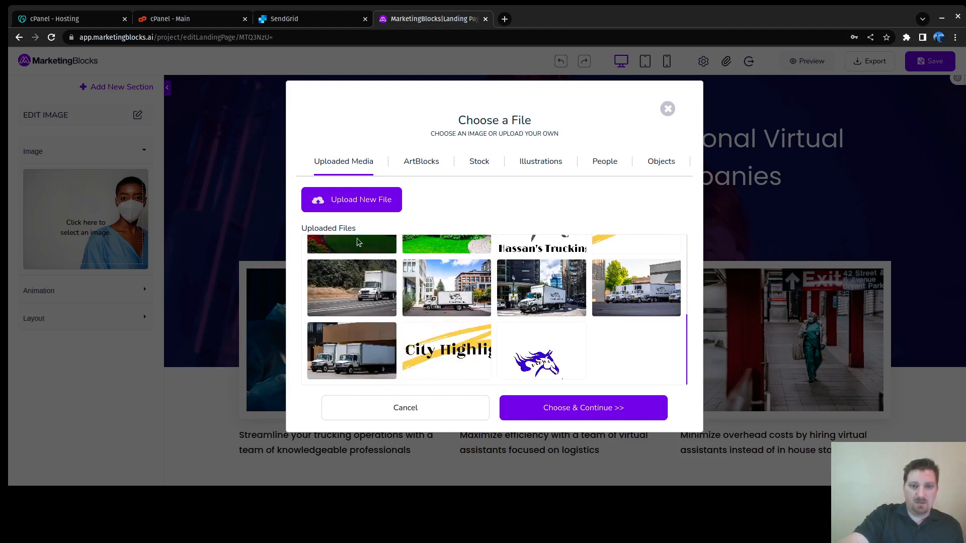
{"action": "mouse_move", "coordinate": [348, 296]}
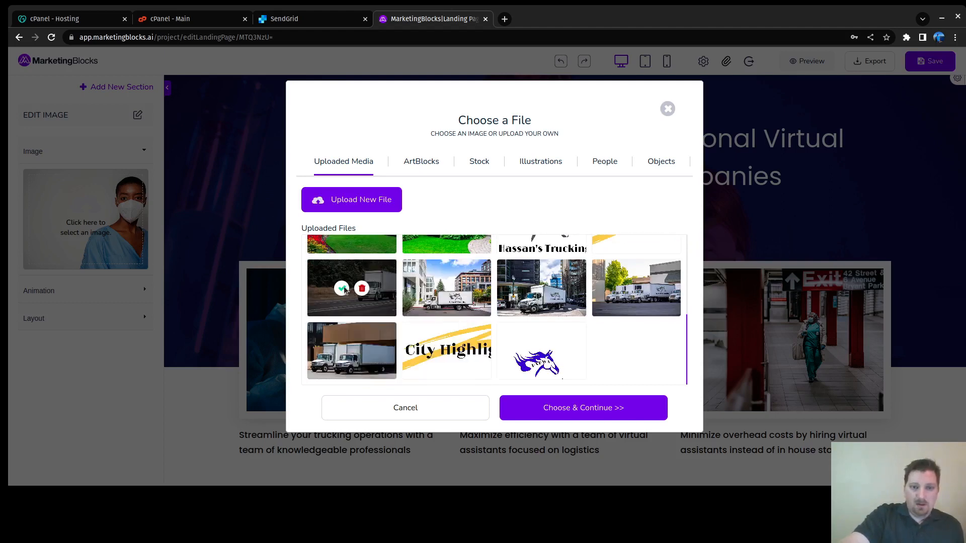
{"action": "left_click", "coordinate": [342, 290]}
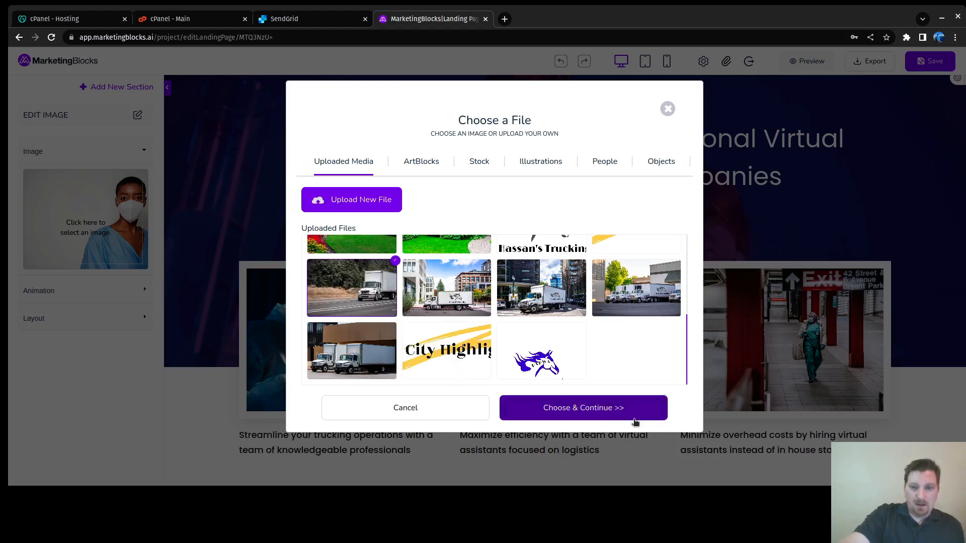
{"action": "left_click", "coordinate": [606, 406]}
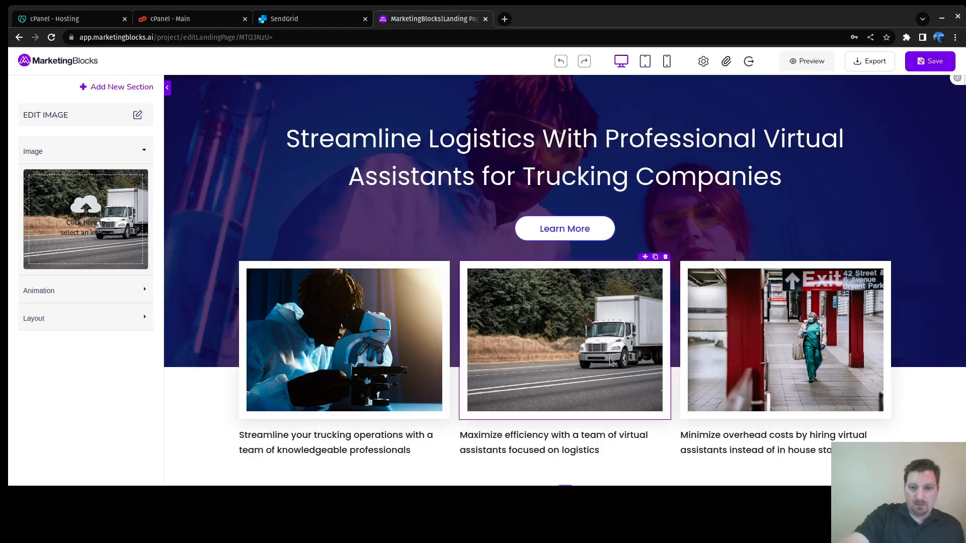
{"action": "left_click", "coordinate": [362, 346]}
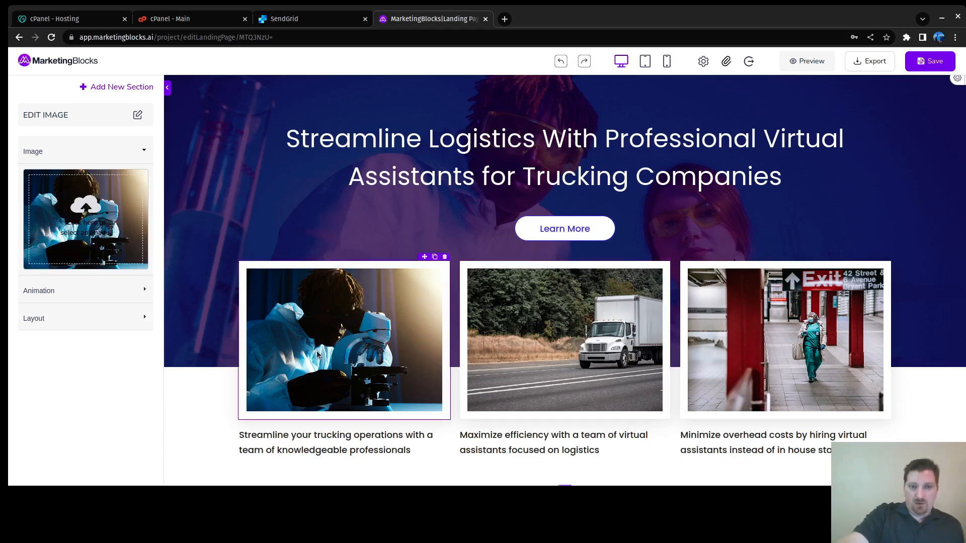
Step: Search stock photos for 'trucking' and put the truck-on-mountain-road photo in the left card
{"action": "left_click", "coordinate": [86, 215]}
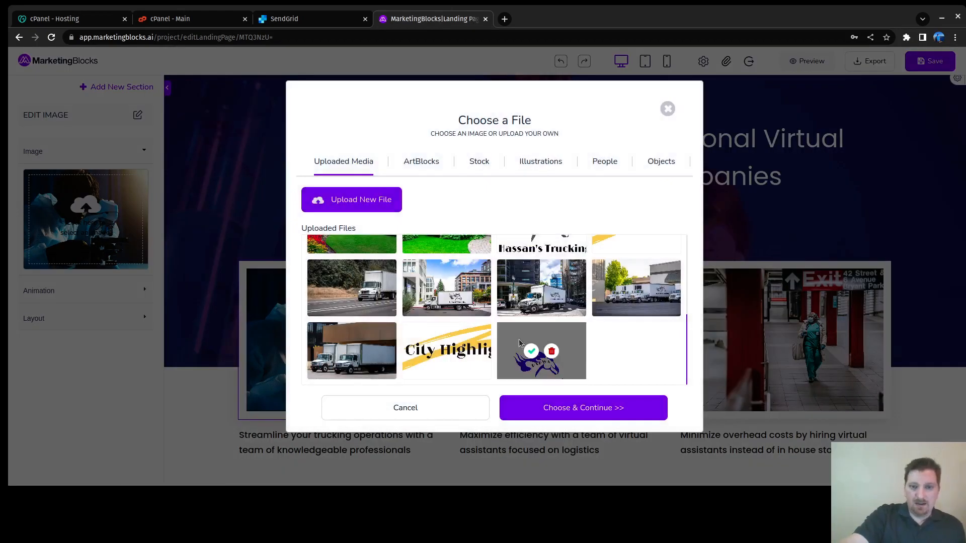
{"action": "left_click", "coordinate": [431, 166]}
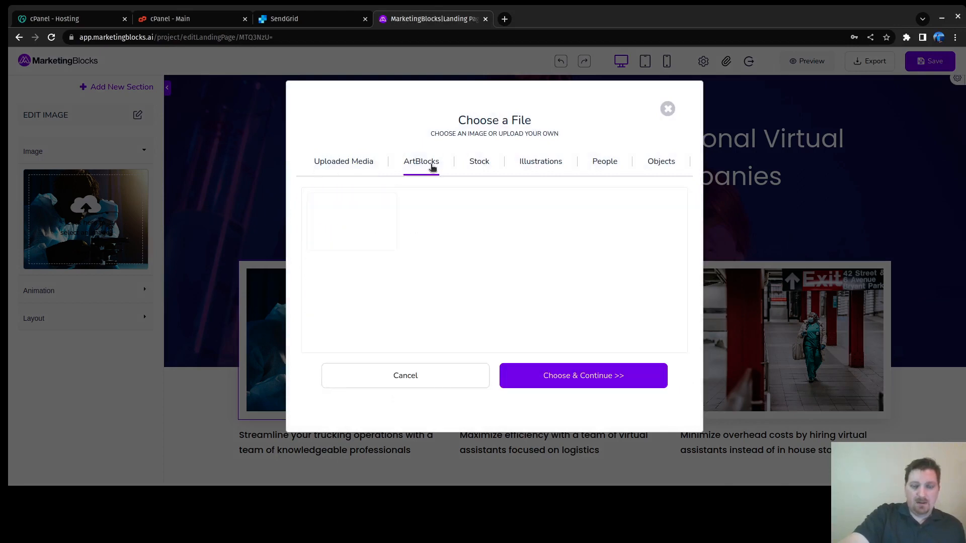
{"action": "left_click", "coordinate": [479, 165]}
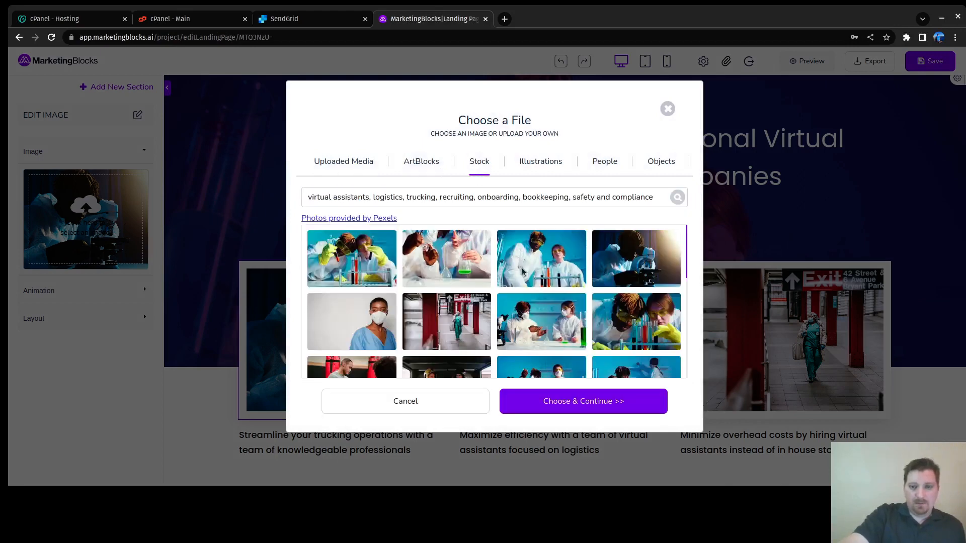
{"action": "left_click", "coordinate": [390, 196]}
{"action": "left_click_drag", "start_coordinate": [615, 198], "coordinate": [256, 201]}
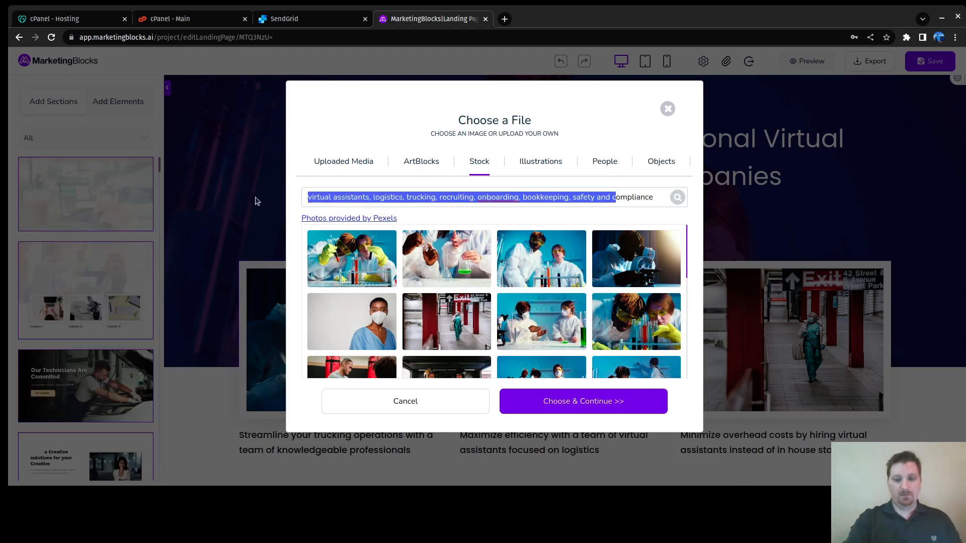
{"action": "key", "text": "BackSpace"}
{"action": "key", "text": "ctrl+a"}
{"action": "type", "text": "t"}
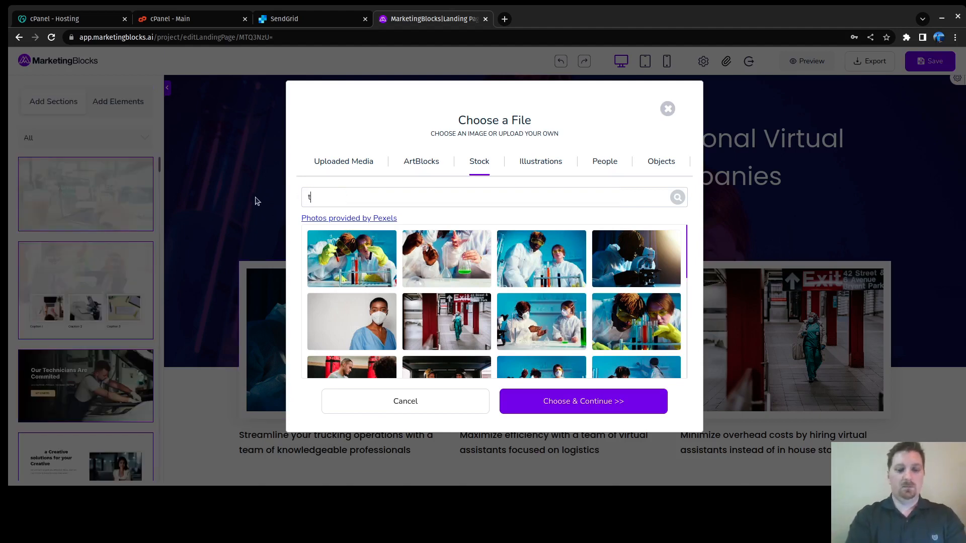
{"action": "key", "text": "Return"}
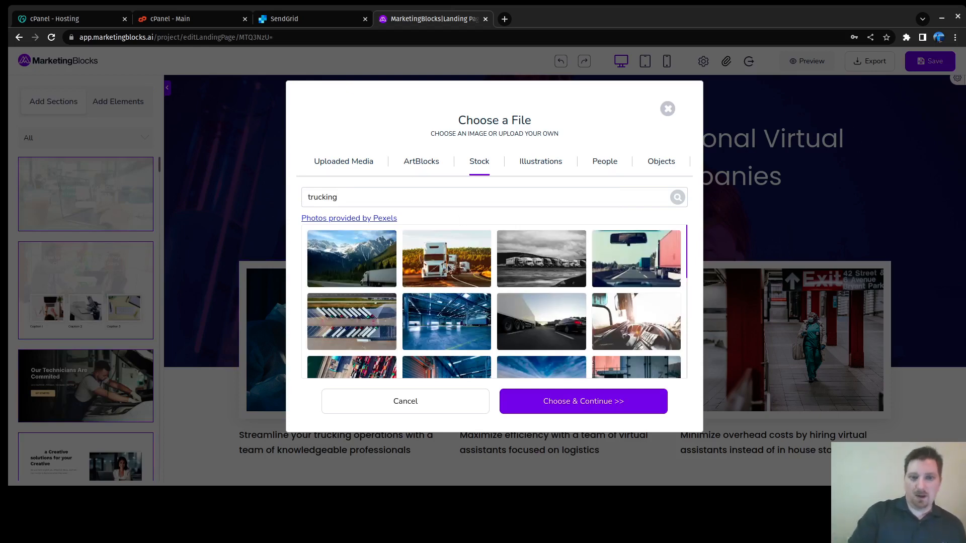
{"action": "left_click", "coordinate": [342, 277]}
{"action": "left_click", "coordinate": [582, 400]}
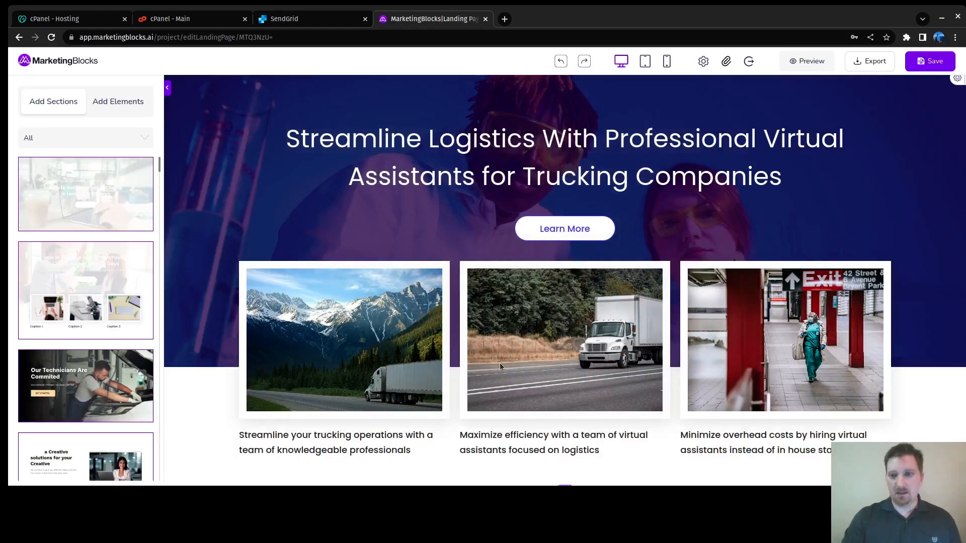
Step: Swap the third card's subway image for the stock old-truck-in-a-leafy-lane photo, then reopen the picker
{"action": "left_click", "coordinate": [784, 354]}
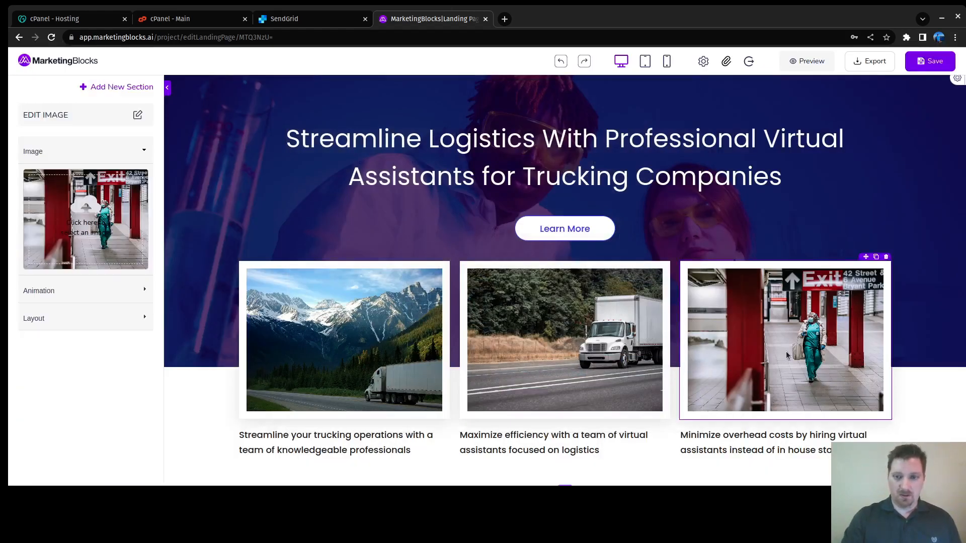
{"action": "left_click", "coordinate": [70, 212]}
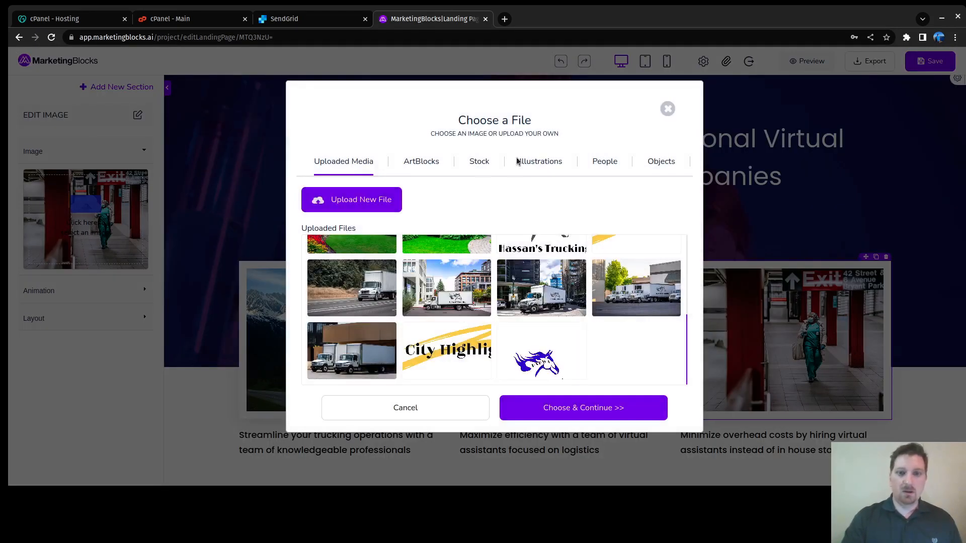
{"action": "left_click", "coordinate": [478, 165]}
{"action": "scroll", "coordinate": [475, 267], "scroll_direction": "down", "scroll_amount": 5}
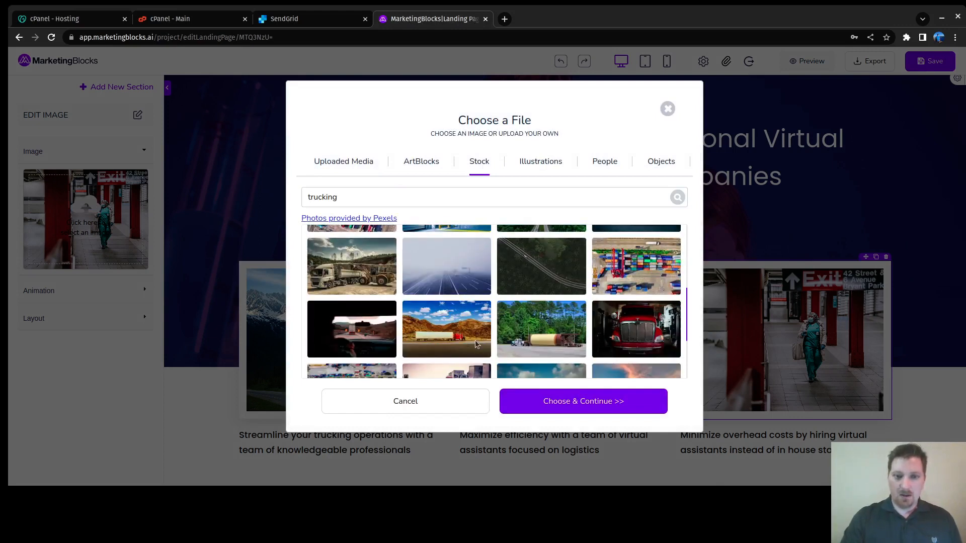
{"action": "scroll", "coordinate": [534, 327], "scroll_direction": "down", "scroll_amount": 5}
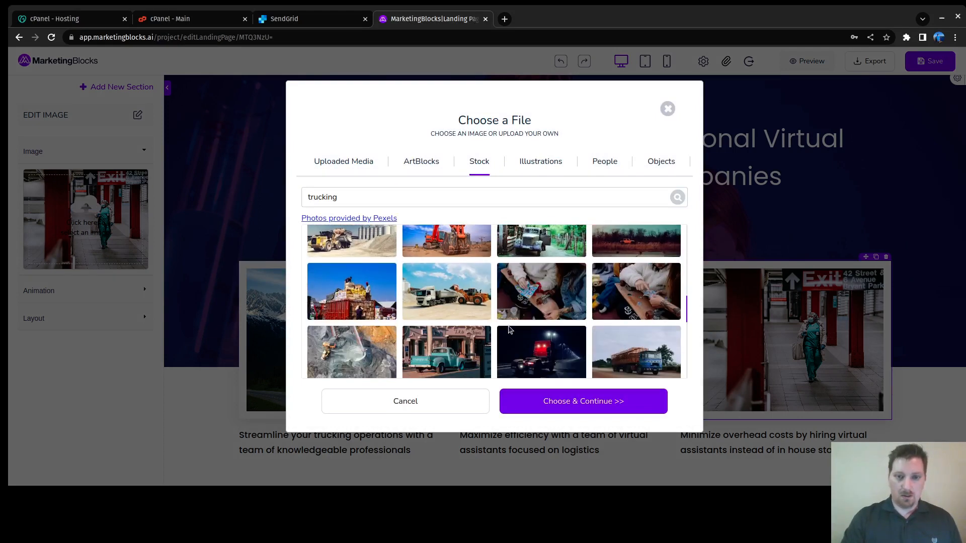
{"action": "scroll", "coordinate": [509, 327], "scroll_direction": "down", "scroll_amount": 3}
{"action": "scroll", "coordinate": [455, 309], "scroll_direction": "down", "scroll_amount": 3}
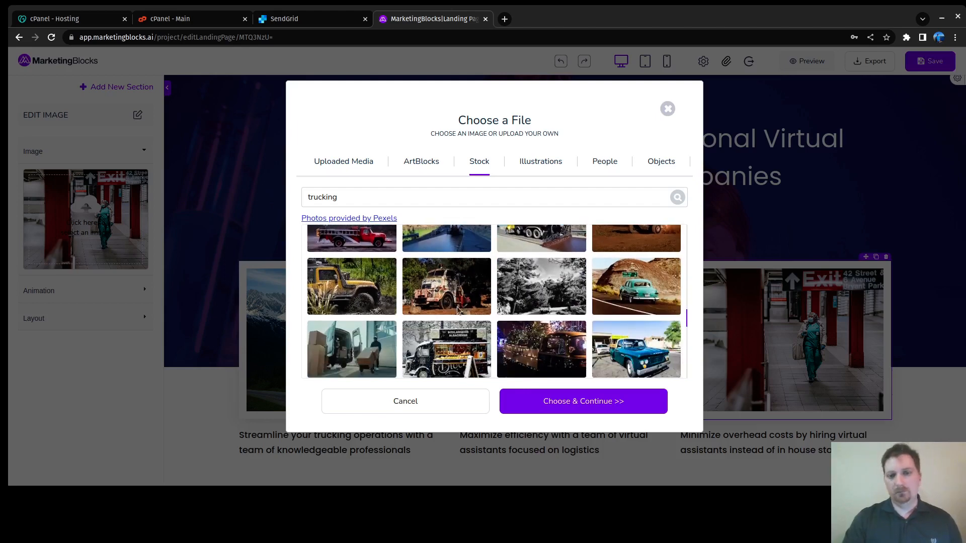
{"action": "scroll", "coordinate": [483, 286], "scroll_direction": "up", "scroll_amount": 3}
{"action": "scroll", "coordinate": [550, 316], "scroll_direction": "up", "scroll_amount": 3}
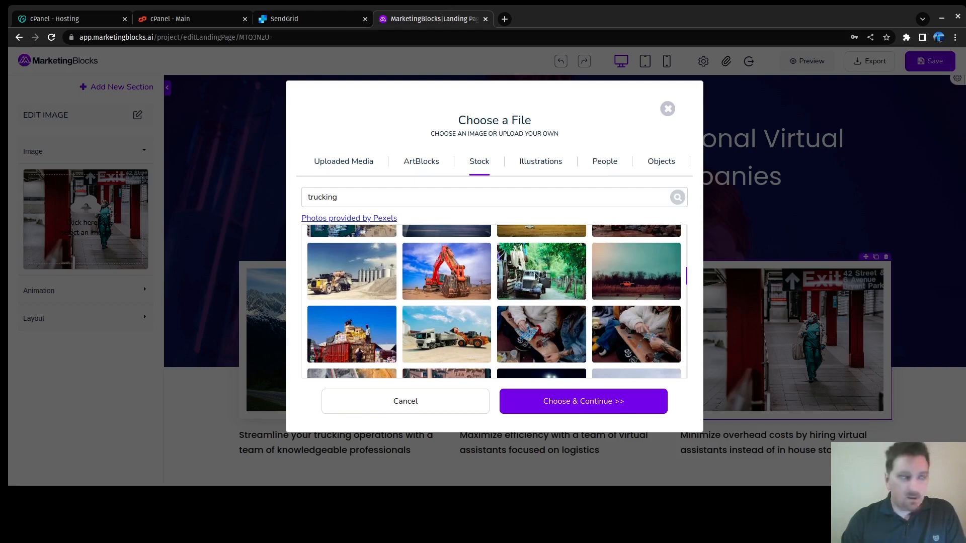
{"action": "left_click", "coordinate": [537, 276]}
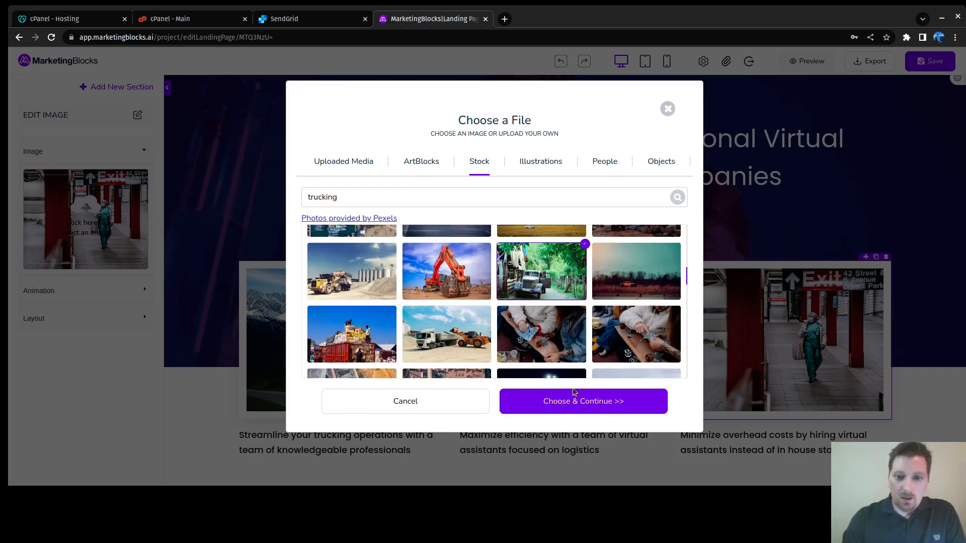
{"action": "left_click", "coordinate": [584, 401]}
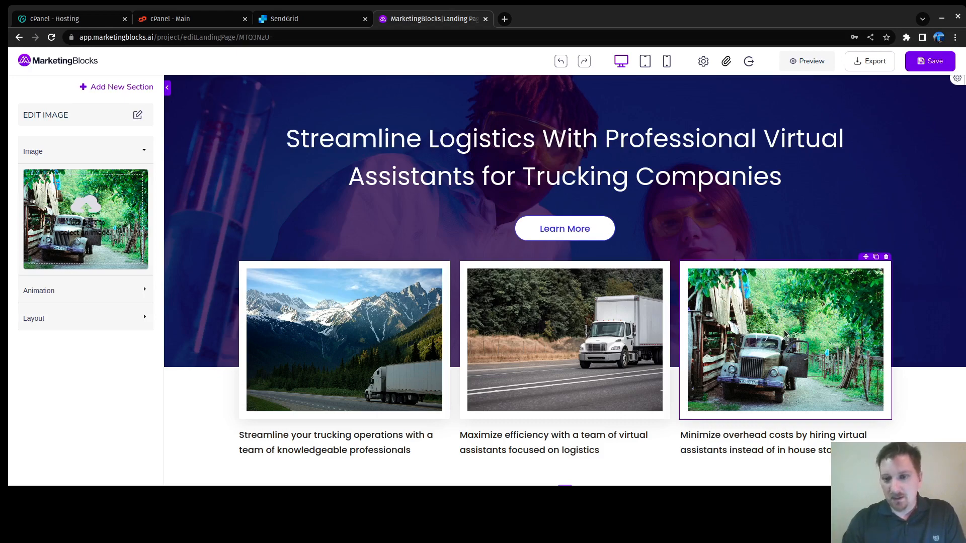
{"action": "left_click", "coordinate": [102, 212]}
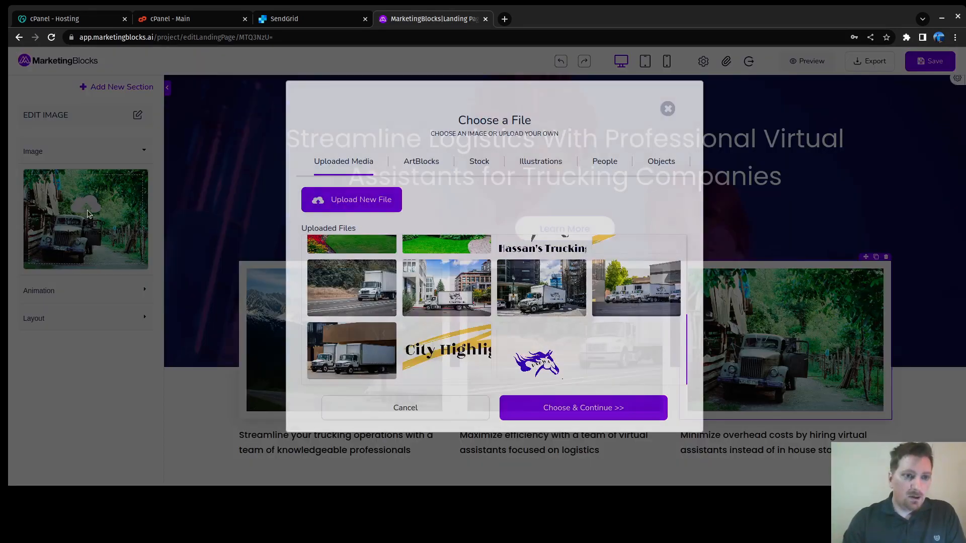
Step: Choose the stock sunset photo of a truck among rocks for the third card
{"action": "left_click", "coordinate": [482, 161]}
{"action": "scroll", "coordinate": [435, 294], "scroll_direction": "up", "scroll_amount": 5}
{"action": "left_click", "coordinate": [620, 340]}
{"action": "left_click", "coordinate": [579, 413]}
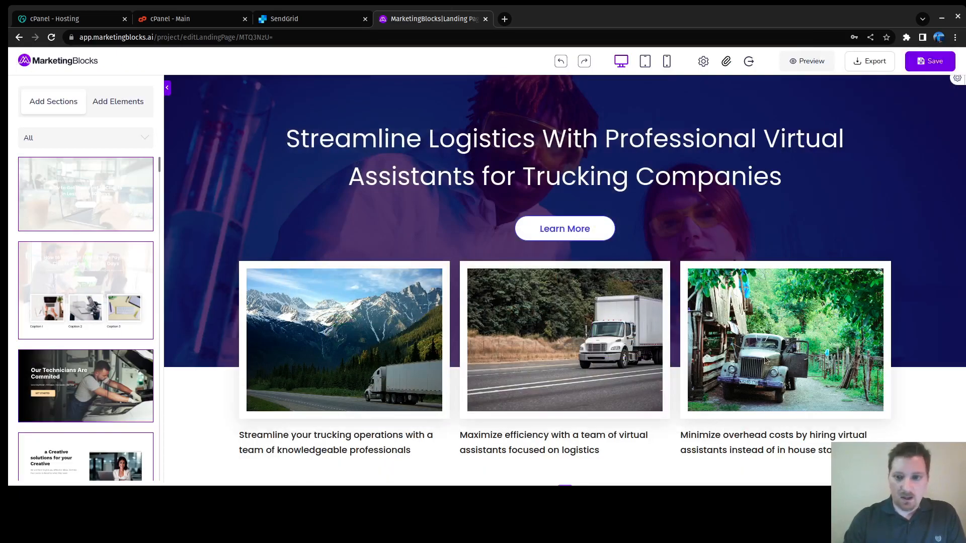
Step: Reselect the third card image and apply the sunset truck stock photo again
{"action": "left_click", "coordinate": [788, 340]}
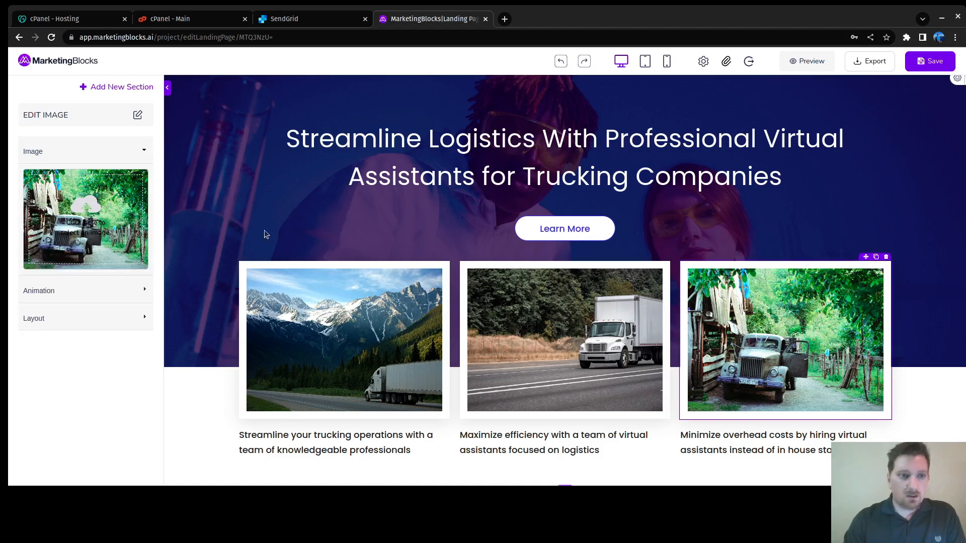
{"action": "left_click", "coordinate": [75, 204]}
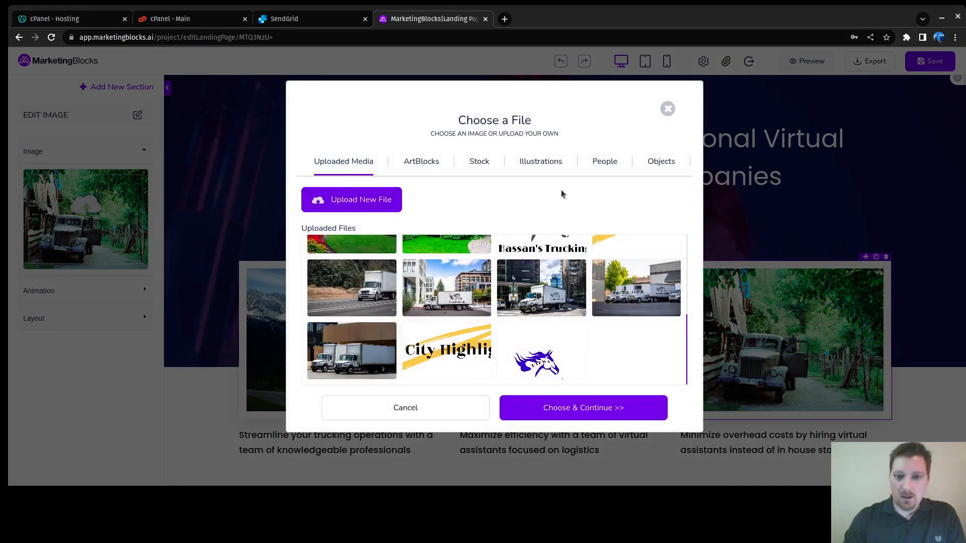
{"action": "left_click", "coordinate": [480, 168]}
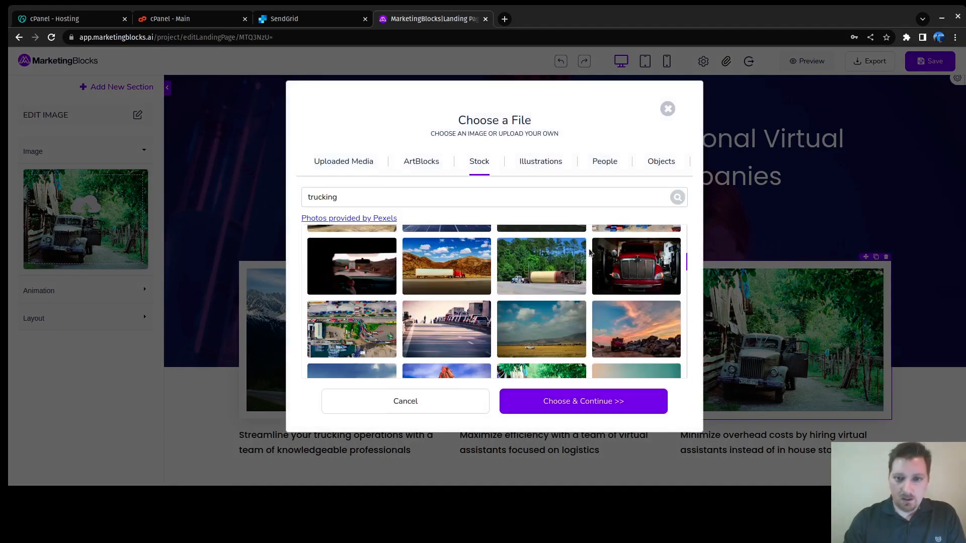
{"action": "left_click", "coordinate": [634, 343]}
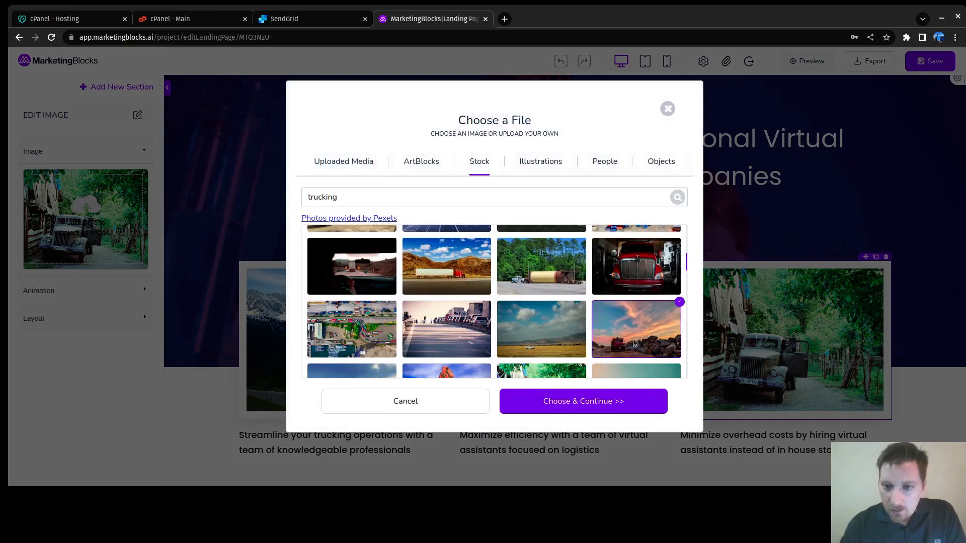
{"action": "left_click", "coordinate": [606, 400]}
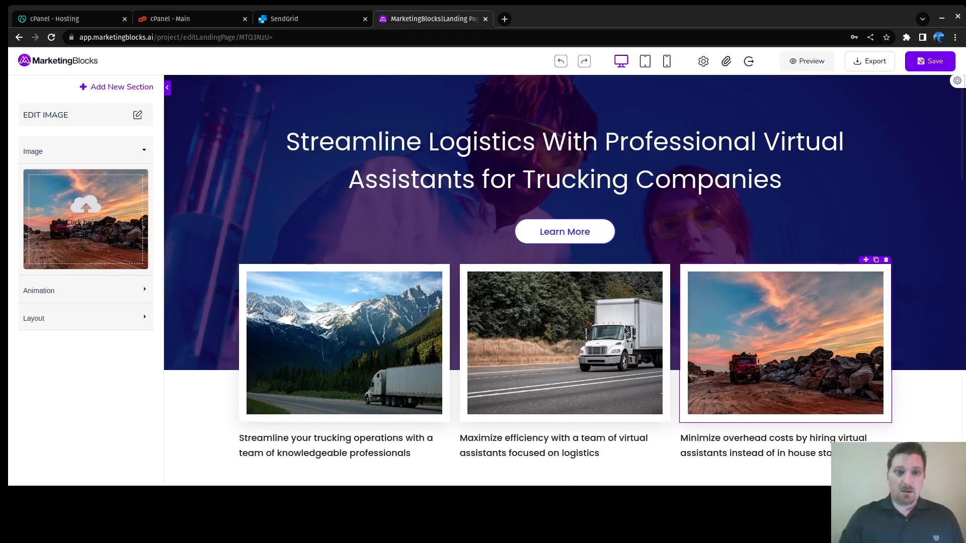
{"action": "scroll", "coordinate": [617, 321], "scroll_direction": "down", "scroll_amount": 5}
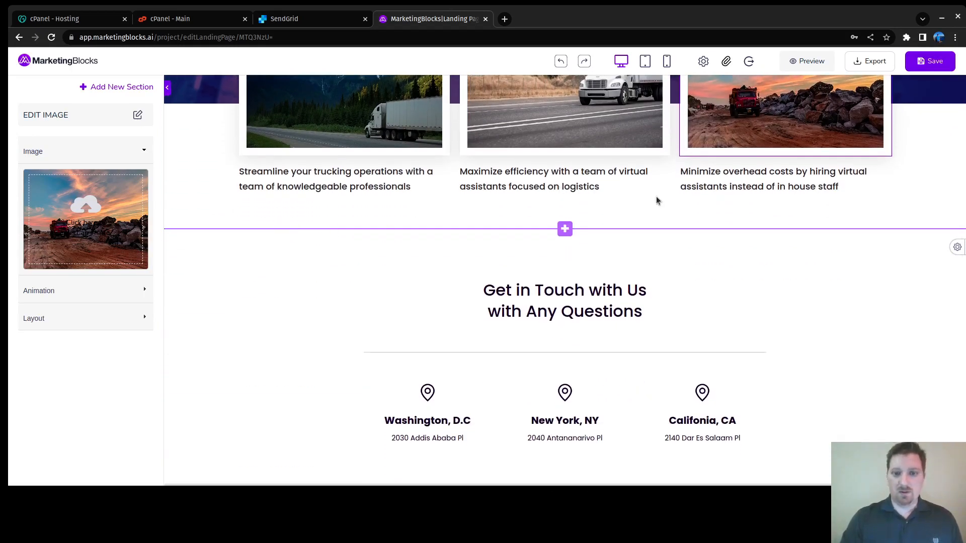
Step: Change the first location heading from Washington, D.C to Yakima, WA
{"action": "left_click", "coordinate": [239, 171]}
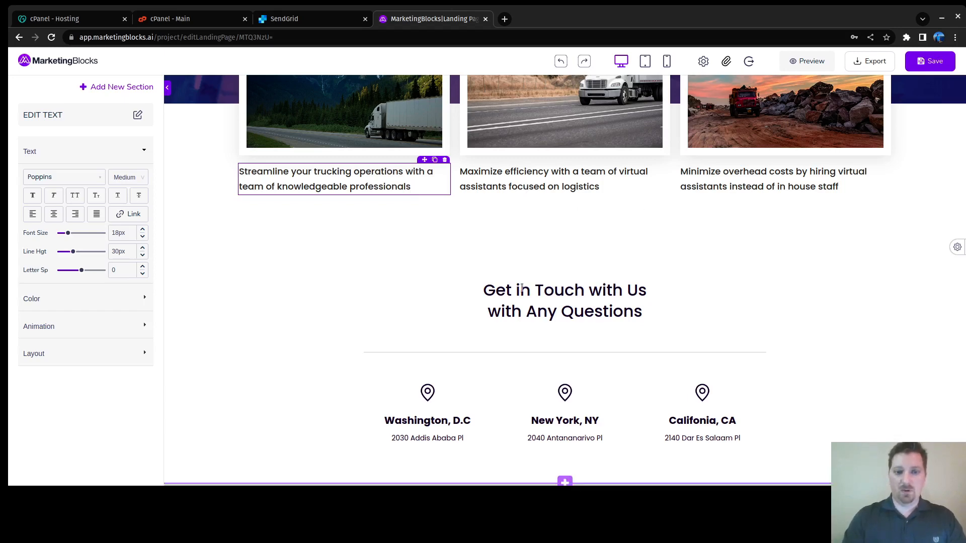
{"action": "scroll", "coordinate": [587, 263], "scroll_direction": "down", "scroll_amount": 5}
{"action": "scroll", "coordinate": [604, 277], "scroll_direction": "up", "scroll_amount": 4}
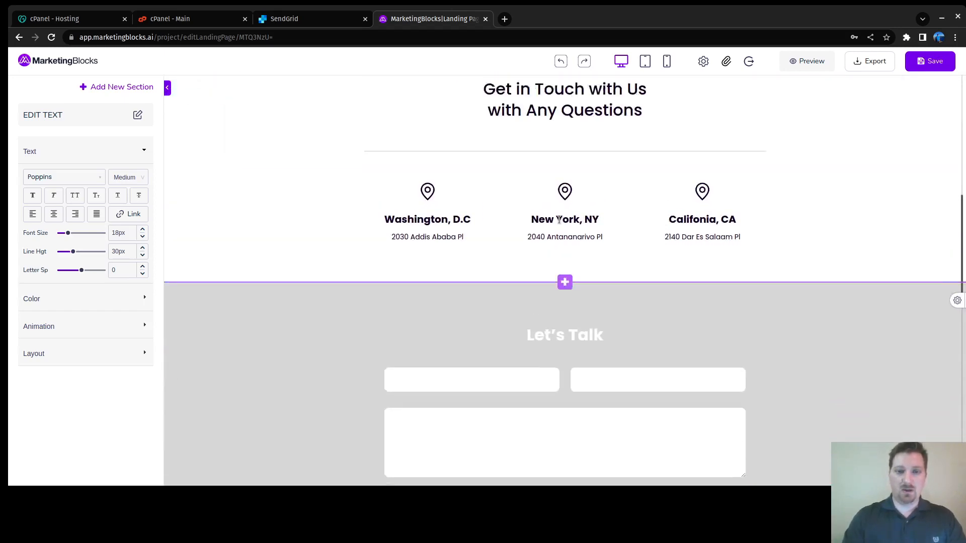
{"action": "scroll", "coordinate": [604, 302], "scroll_direction": "down", "scroll_amount": 5}
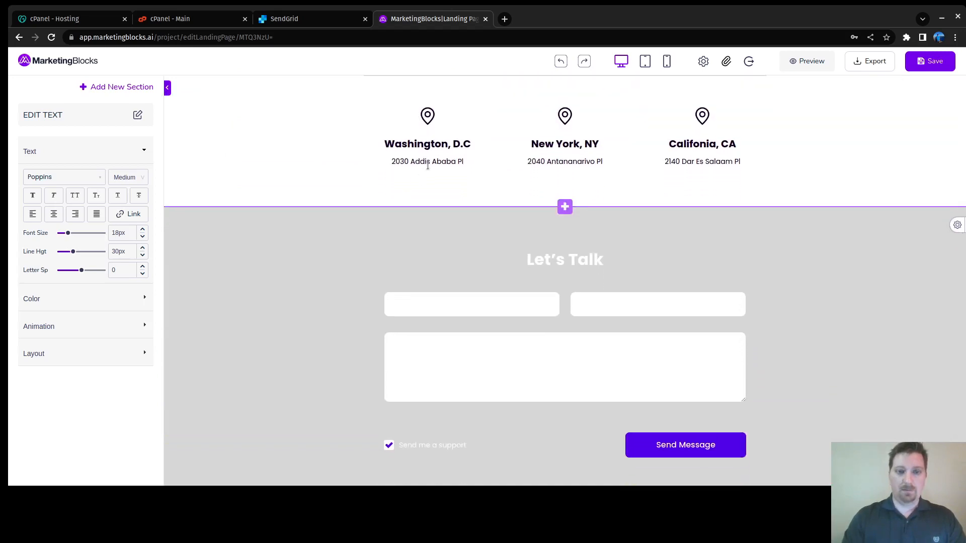
{"action": "left_click", "coordinate": [427, 163]}
{"action": "left_click", "coordinate": [426, 145]}
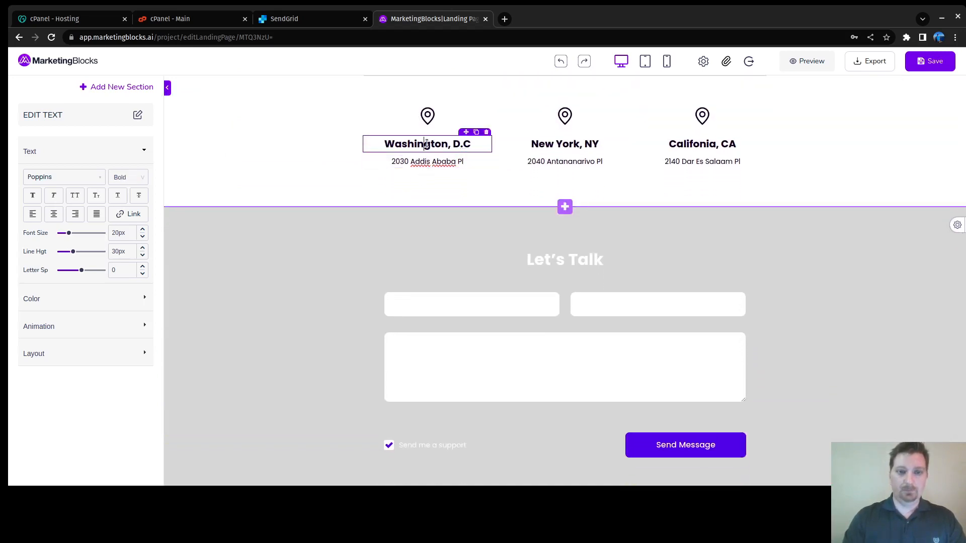
{"action": "key", "text": "BackSpace"}
{"action": "key", "text": "BackSpace"}
{"action": "key", "text": "BackSpace"}
{"action": "key", "text": "BackSpace"}
{"action": "key", "text": "BackSpace"}
{"action": "key", "text": "BackSpace"}
{"action": "key", "text": "BackSpace"}
{"action": "key", "text": "BackSpace"}
{"action": "key", "text": "BackSpace"}
{"action": "key", "text": "BackSpace"}
{"action": "key", "text": "BackSpace"}
{"action": "key", "text": "BackSpace"}
{"action": "key", "text": "BackSpace"}
{"action": "key", "text": "BackSpace"}
{"action": "key", "text": "BackSpace"}
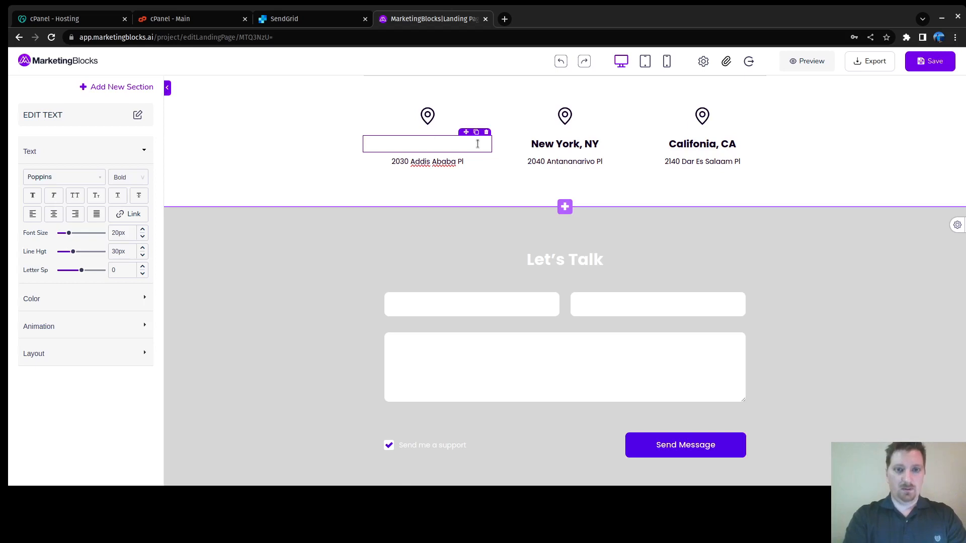
{"action": "type", "text": "Ya"}
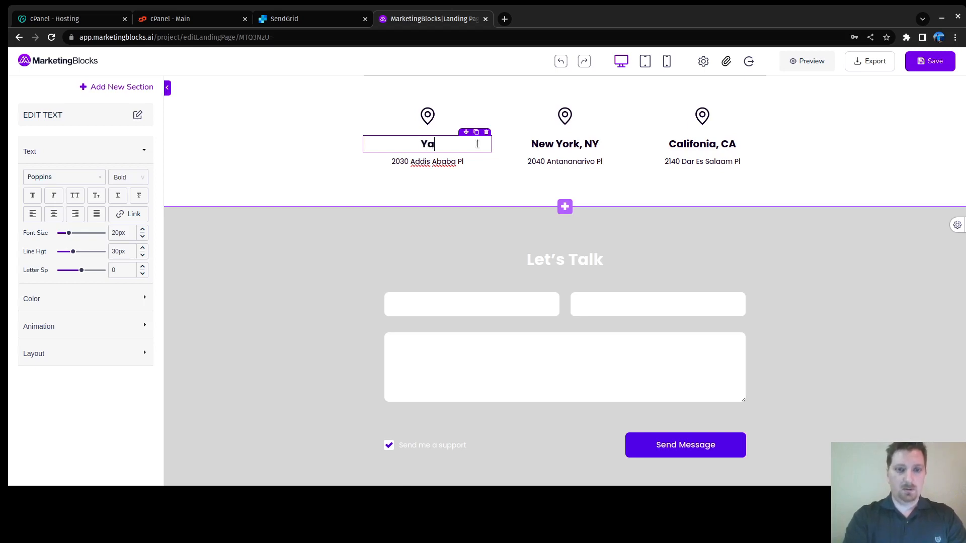
{"action": "type", "text": "kima, WA"}
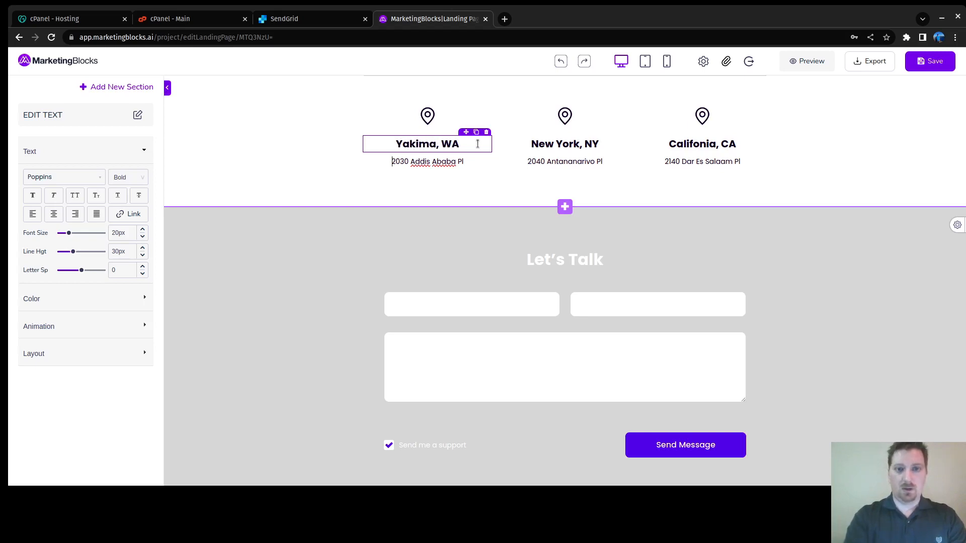
Step: Replace the placeholder address below it with the business's street address
{"action": "key", "text": "shift+Right"}
{"action": "key", "text": "shift+Right"}
{"action": "key", "text": "shift+Right"}
{"action": "key", "text": "shift+Right"}
{"action": "key", "text": "shift+Right"}
{"action": "key", "text": "shift+Right"}
{"action": "key", "text": "shift+Right"}
{"action": "key", "text": "shift+Right"}
{"action": "key", "text": "shift+Right"}
{"action": "key", "text": "shift+Right"}
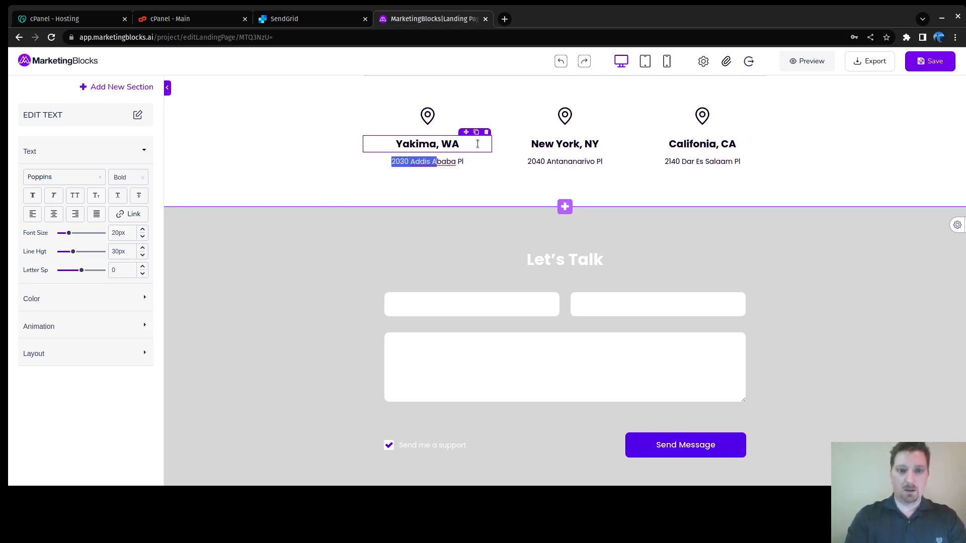
{"action": "key", "text": "shift+Right"}
{"action": "key", "text": "shift+Right"}
{"action": "key", "text": "shift+Right"}
{"action": "key", "text": "shift+Right"}
{"action": "key", "text": "shift+Right"}
{"action": "key", "text": "BackSpace"}
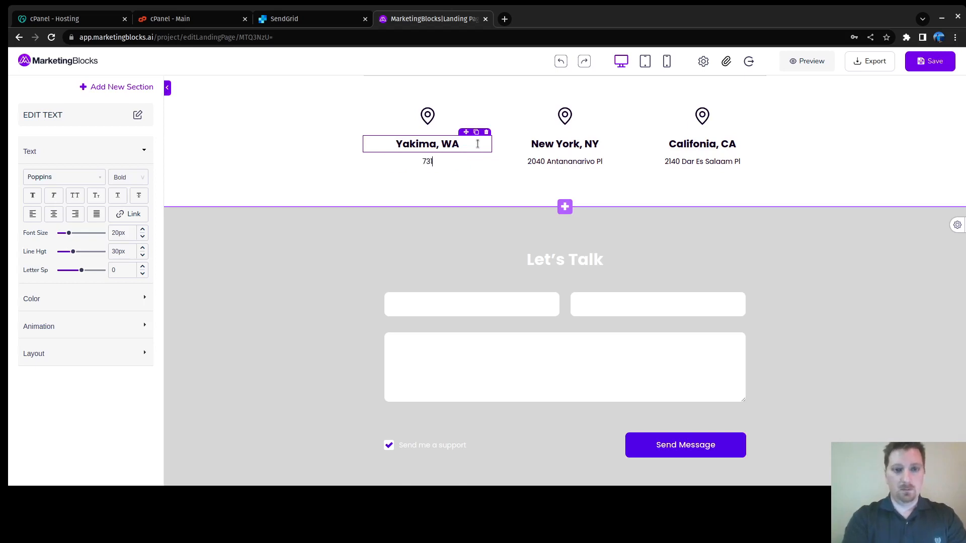
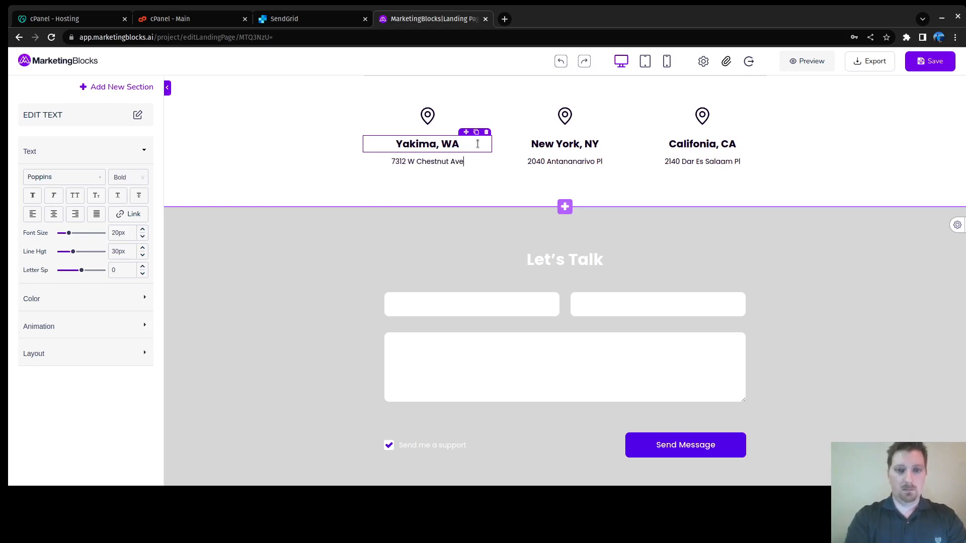
{"action": "left_click", "coordinate": [572, 145]}
Step: Delete the New York and California headings, addresses and pin icons
{"action": "key", "text": "ctrl+a"}
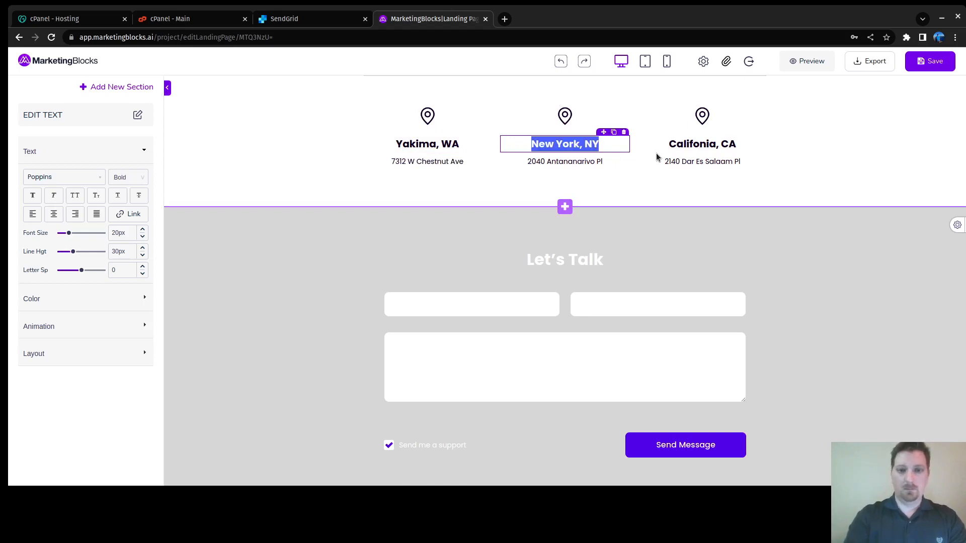
{"action": "key", "text": "BackSpace"}
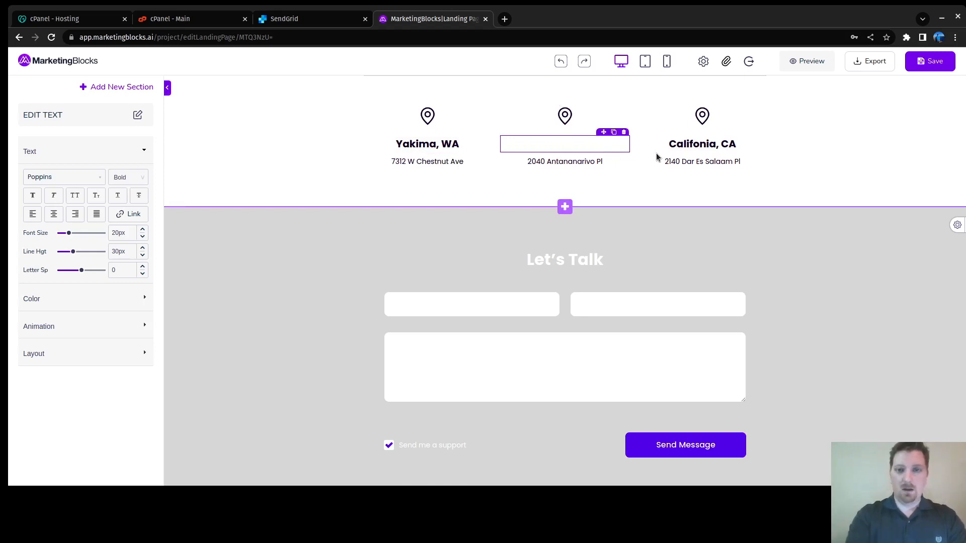
{"action": "left_click", "coordinate": [563, 119]}
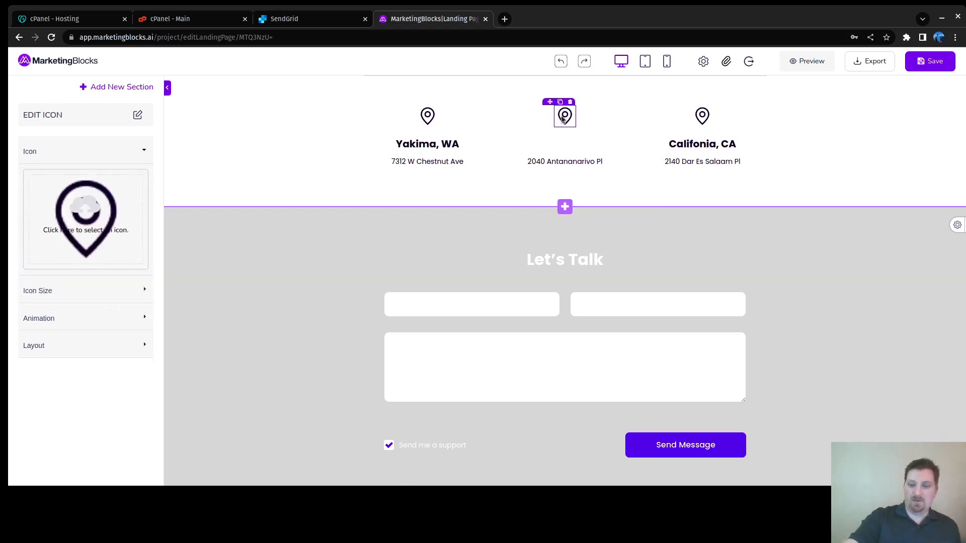
{"action": "left_click", "coordinate": [586, 161]}
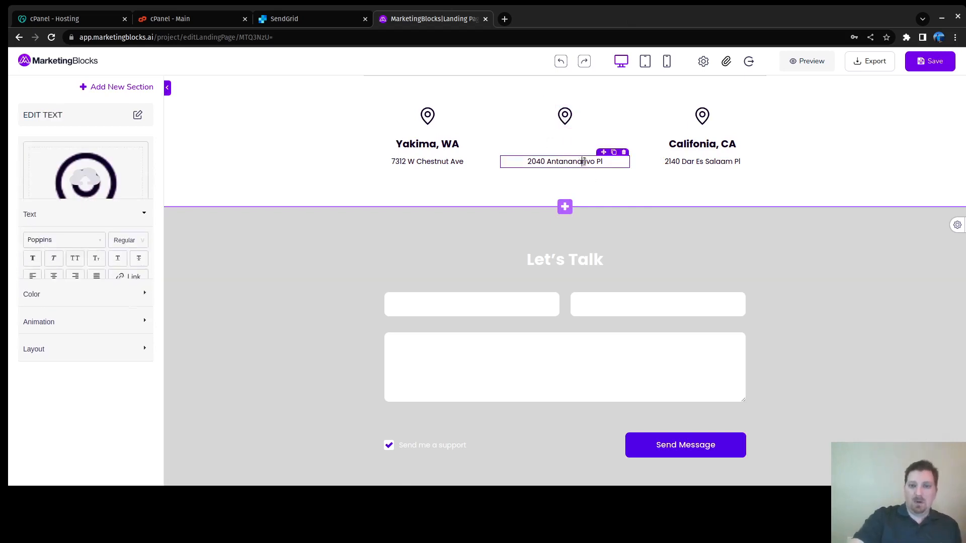
{"action": "left_click", "coordinate": [624, 152]}
{"action": "left_click", "coordinate": [565, 124]}
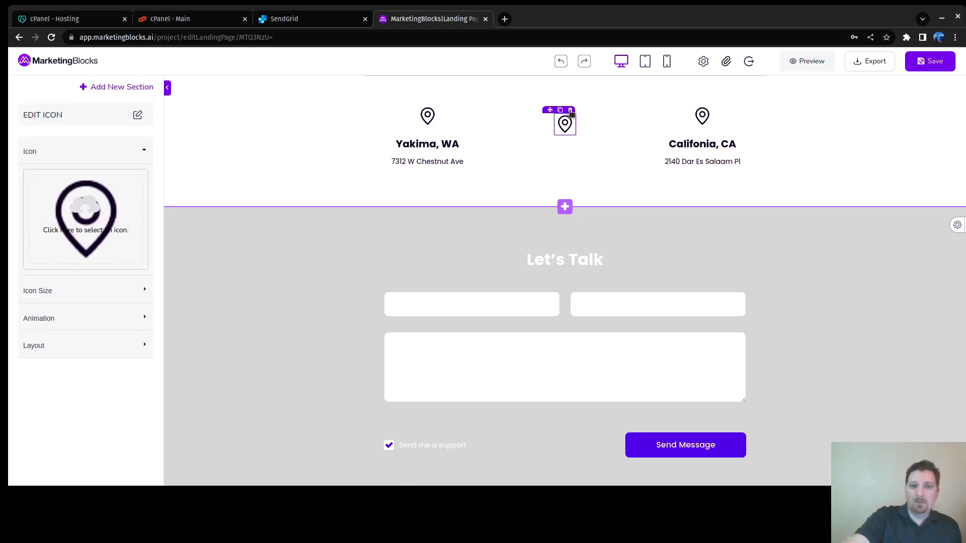
{"action": "left_click", "coordinate": [571, 110]}
{"action": "left_click", "coordinate": [701, 117]}
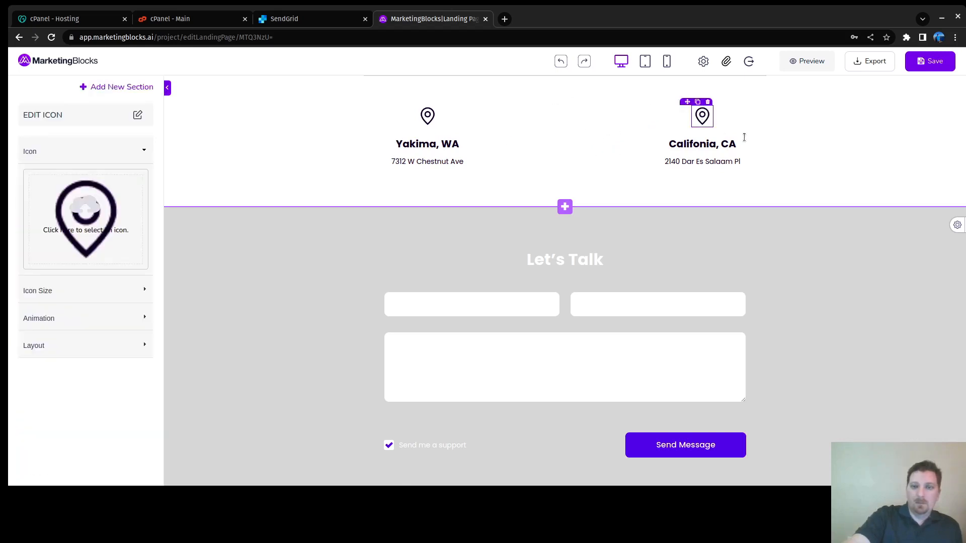
{"action": "left_click", "coordinate": [709, 103]}
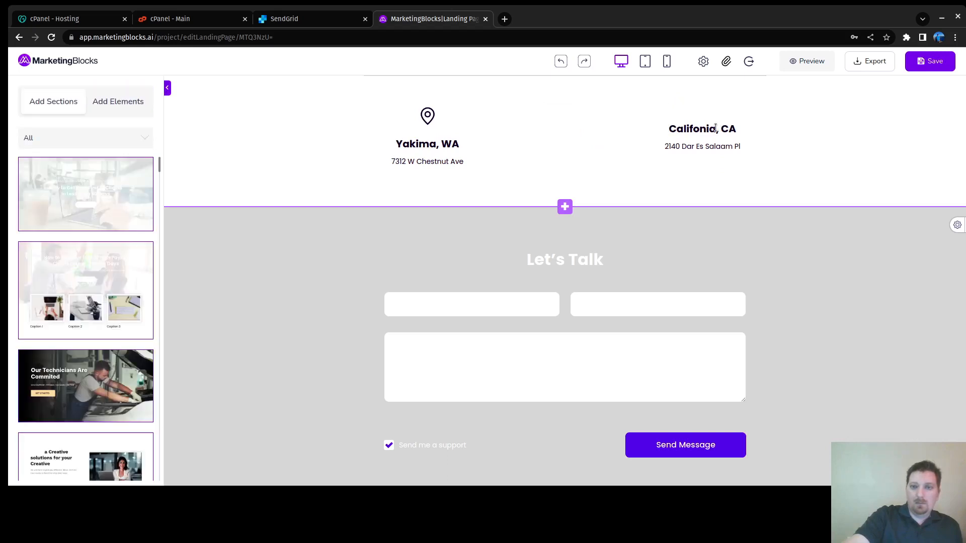
{"action": "left_click", "coordinate": [715, 128]}
{"action": "left_click", "coordinate": [762, 117]}
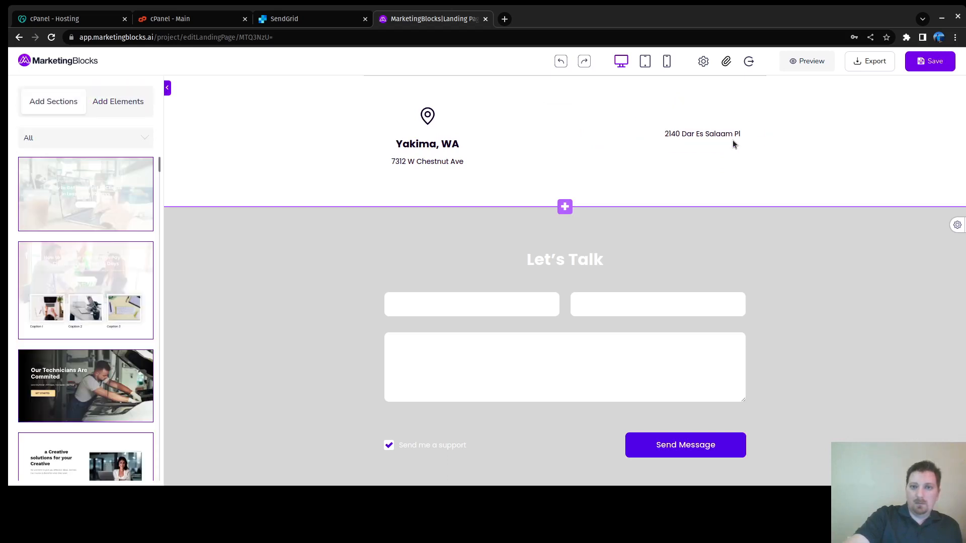
{"action": "left_click", "coordinate": [730, 133]}
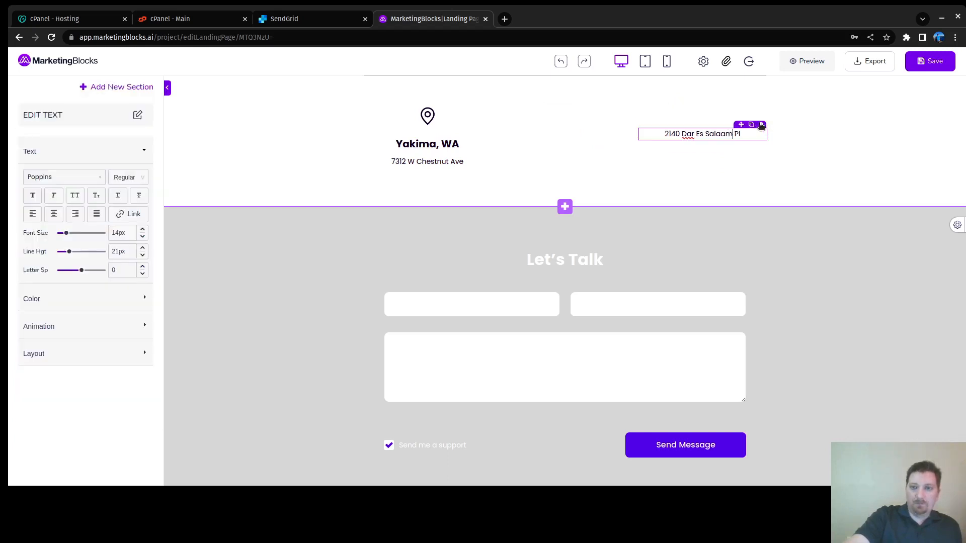
{"action": "left_click", "coordinate": [762, 125]}
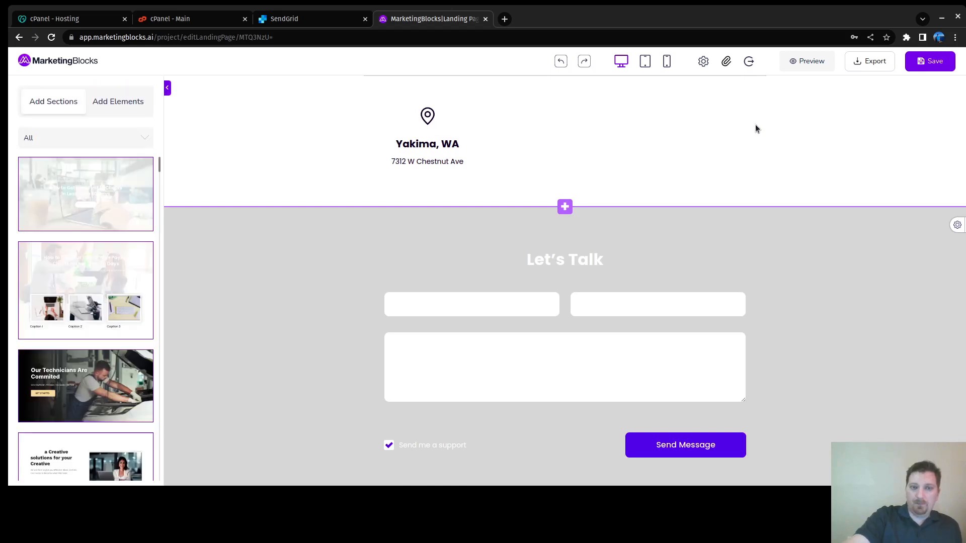
Step: Move the Yakima pin icon, heading and street address into the centre column
{"action": "left_click", "coordinate": [428, 119]}
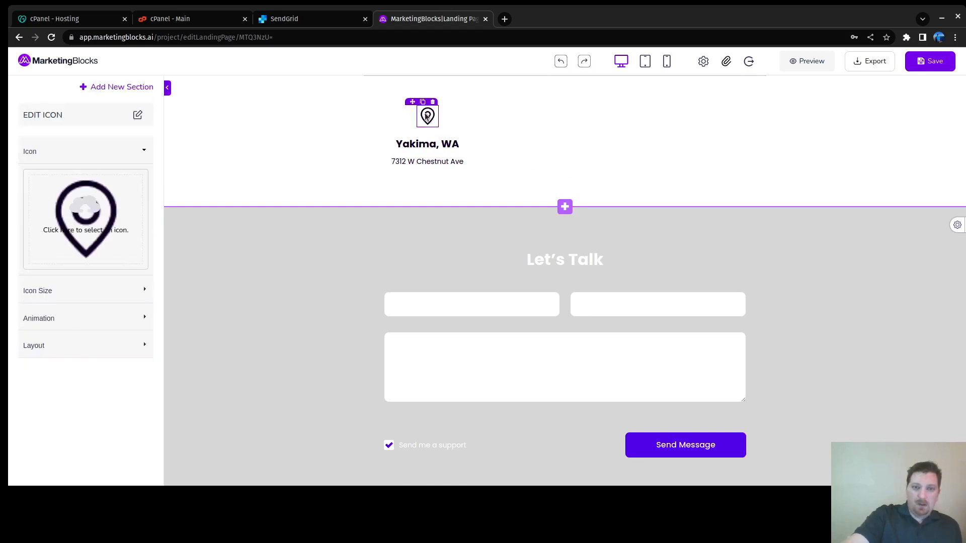
{"action": "left_click_drag", "start_coordinate": [412, 103], "coordinate": [548, 117]}
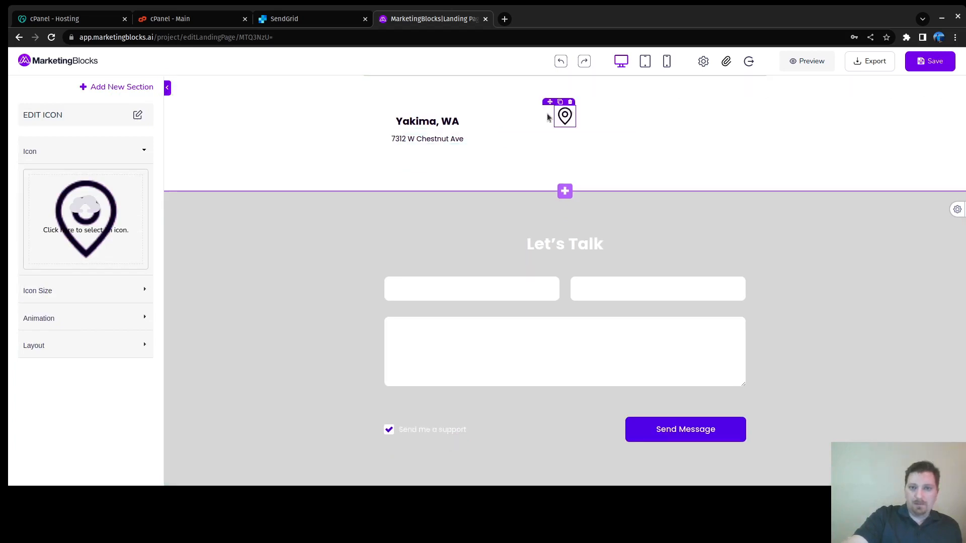
{"action": "left_click", "coordinate": [413, 122]}
{"action": "left_click_drag", "start_coordinate": [465, 110], "coordinate": [570, 139]}
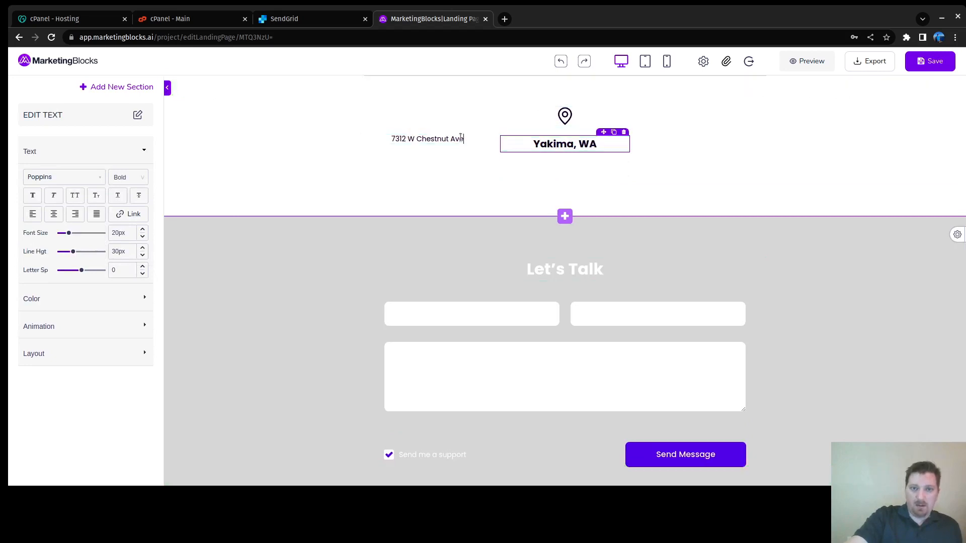
{"action": "left_click", "coordinate": [432, 123]}
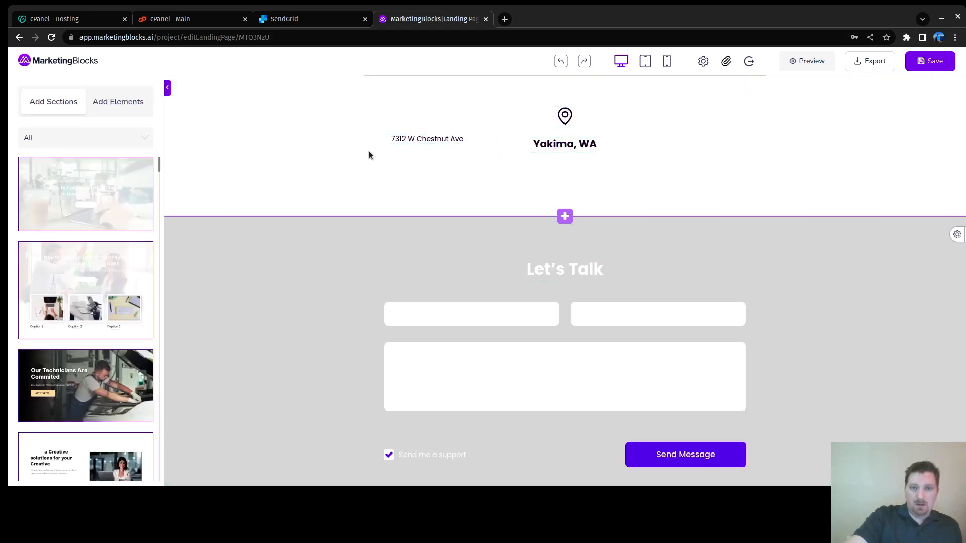
{"action": "left_click", "coordinate": [427, 137]}
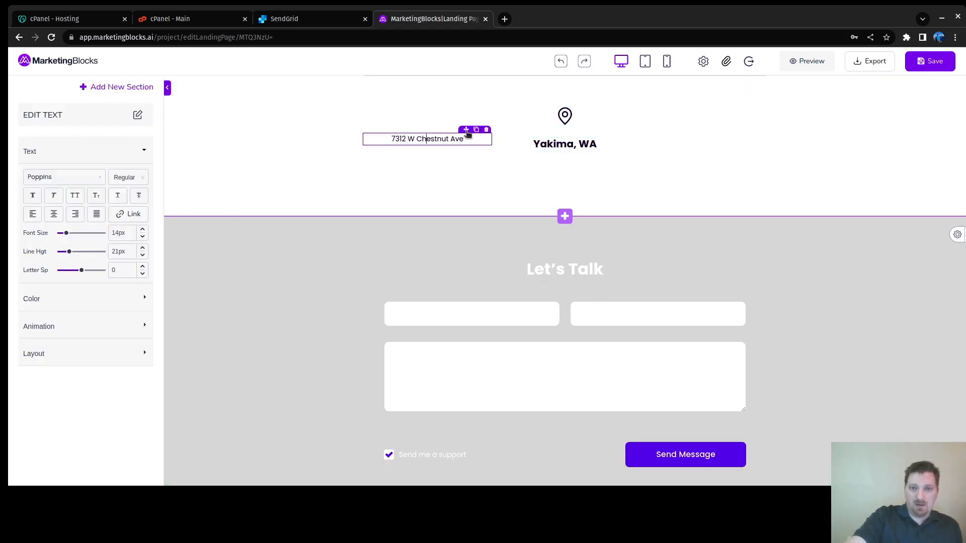
{"action": "left_click_drag", "start_coordinate": [467, 131], "coordinate": [567, 160]}
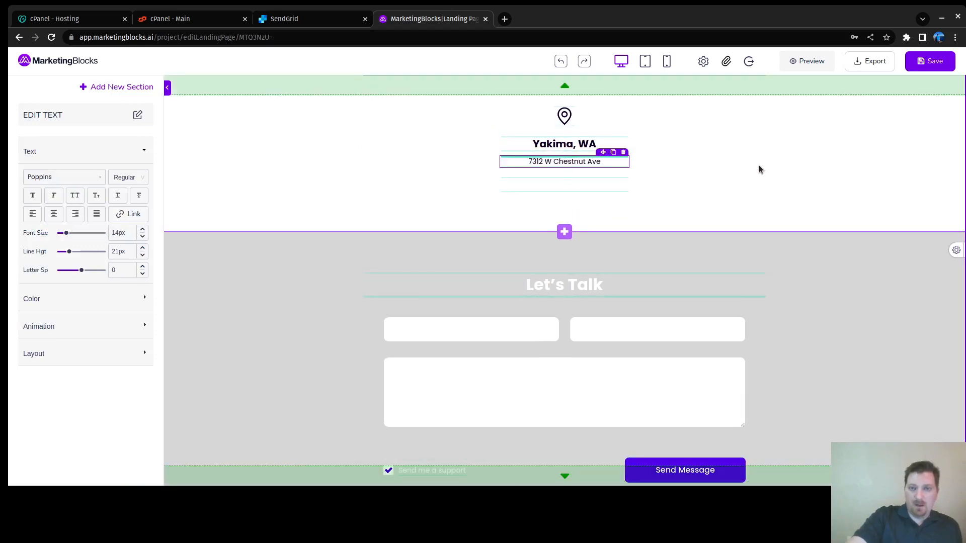
{"action": "left_click", "coordinate": [759, 165]}
Step: Expand the first FAQ question, 'What is this plan all about?', to show its answer
{"action": "scroll", "coordinate": [604, 251], "scroll_direction": "down", "scroll_amount": 5}
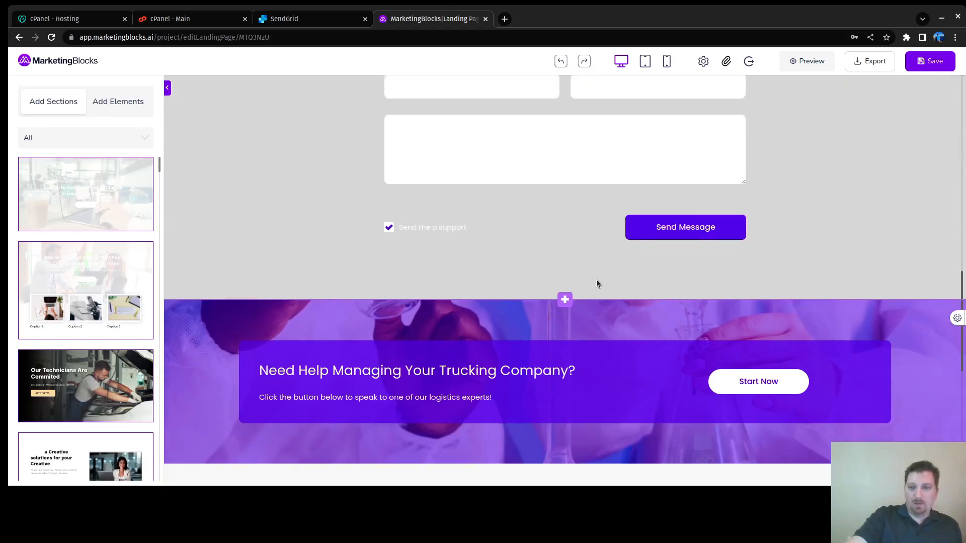
{"action": "scroll", "coordinate": [618, 264], "scroll_direction": "up", "scroll_amount": 5}
{"action": "scroll", "coordinate": [674, 271], "scroll_direction": "down", "scroll_amount": 12}
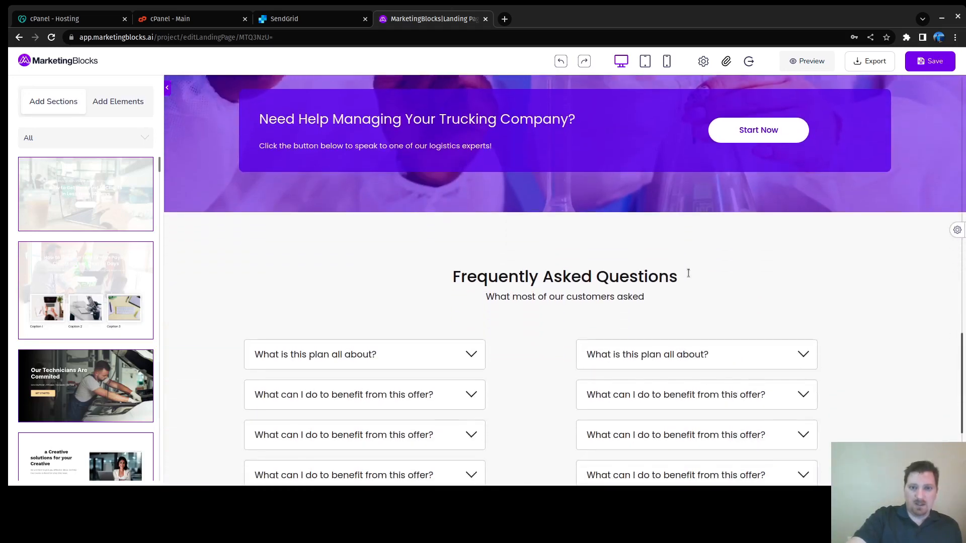
{"action": "scroll", "coordinate": [539, 232], "scroll_direction": "up", "scroll_amount": 4}
{"action": "scroll", "coordinate": [524, 252], "scroll_direction": "down", "scroll_amount": 4}
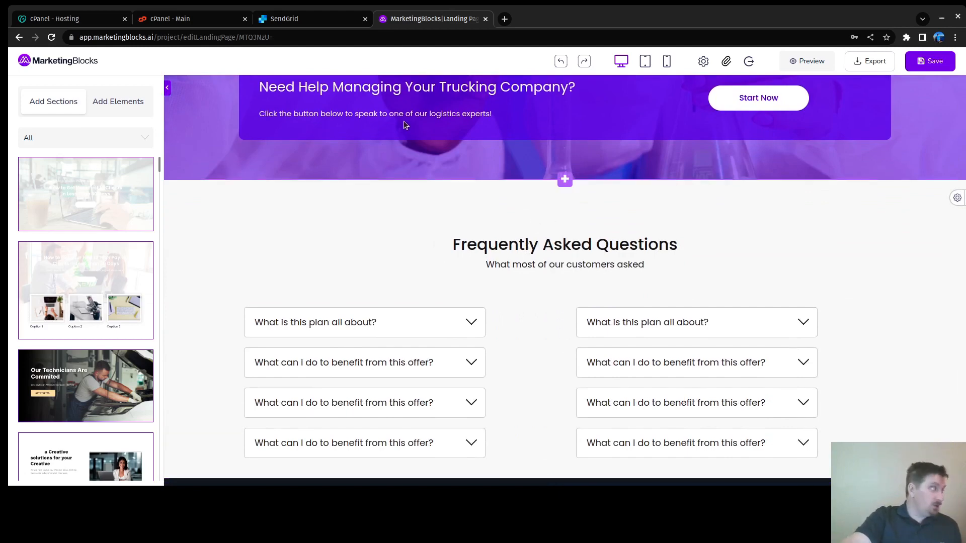
{"action": "left_click", "coordinate": [473, 326]}
Step: Put the cursor in the first question's placeholder answer text
{"action": "scroll", "coordinate": [409, 288], "scroll_direction": "down", "scroll_amount": 4}
{"action": "scroll", "coordinate": [196, 230], "scroll_direction": "up", "scroll_amount": 4}
{"action": "scroll", "coordinate": [277, 246], "scroll_direction": "down", "scroll_amount": 2}
{"action": "scroll", "coordinate": [278, 245], "scroll_direction": "down", "scroll_amount": 4}
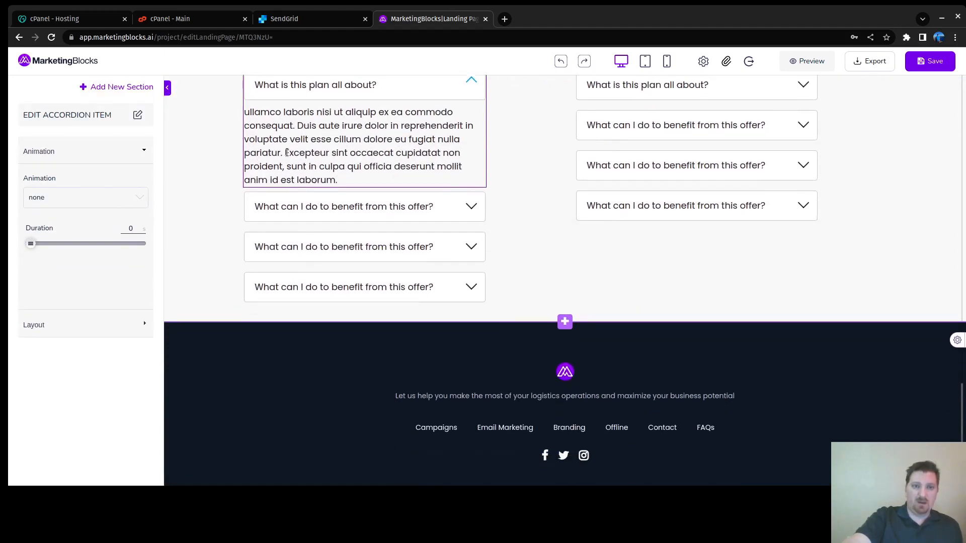
{"action": "left_click", "coordinate": [363, 174]}
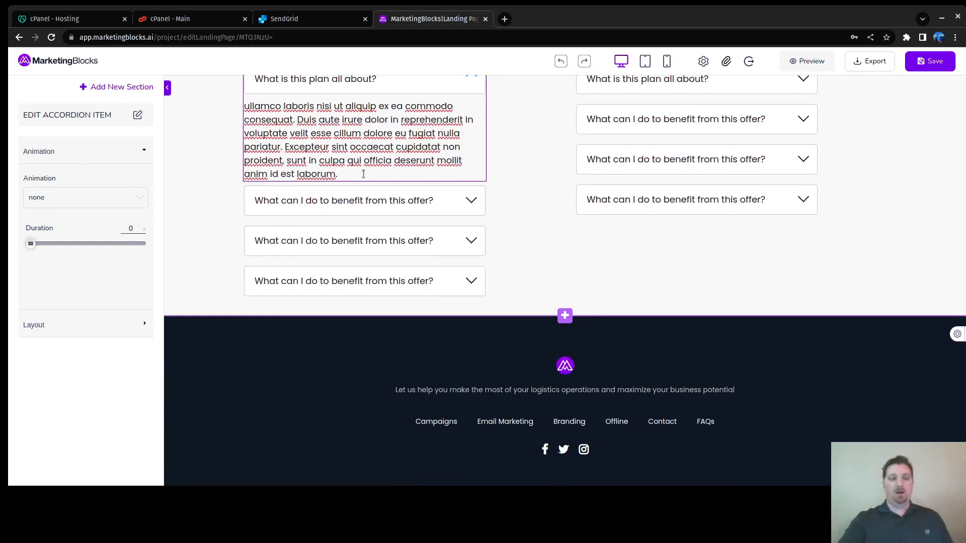
{"action": "scroll", "coordinate": [372, 174], "scroll_direction": "up", "scroll_amount": 5}
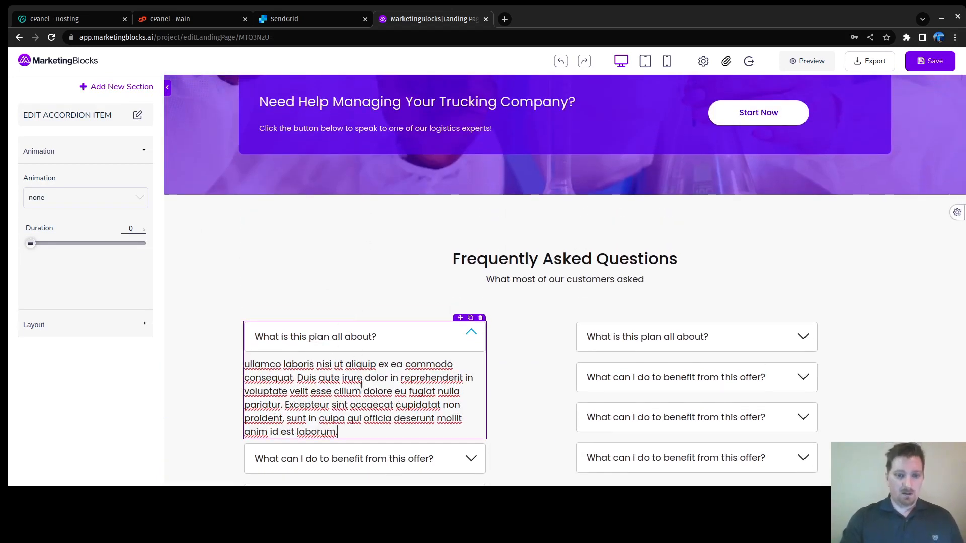
Step: Replace the placeholder with 'We provide professional assistants… specialized services. Our professionals are trained to dispatch in the US'
{"action": "key", "text": "shift+Up"}
{"action": "key", "text": "shift+Up"}
{"action": "key", "text": "shift+Up"}
{"action": "key", "text": "shift+Up"}
{"action": "key", "text": "shift+Up"}
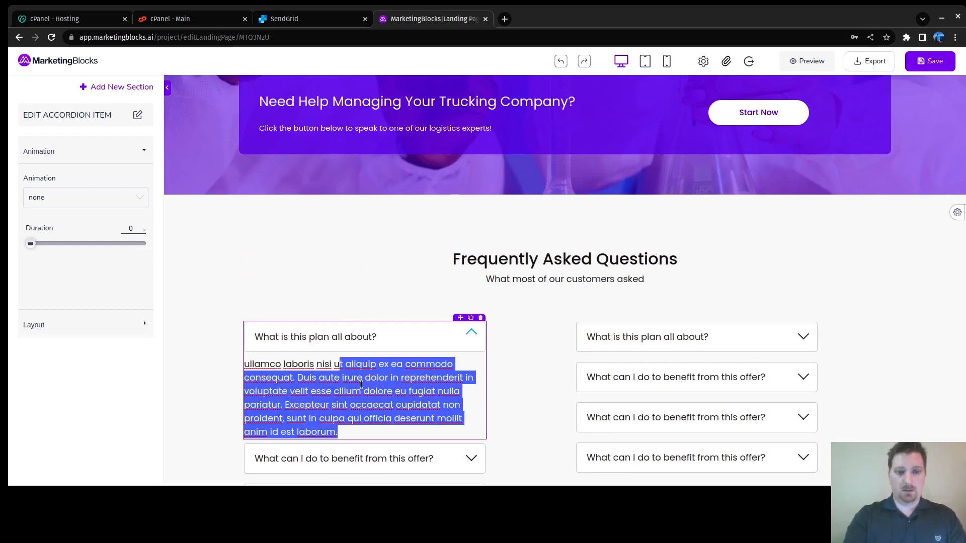
{"action": "key", "text": "BackSpace"}
{"action": "key", "text": "BackSpace"}
{"action": "key", "text": "BackSpace"}
{"action": "key", "text": "BackSpace"}
{"action": "key", "text": "BackSpace"}
{"action": "key", "text": "BackSpace"}
{"action": "key", "text": "BackSpace"}
{"action": "key", "text": "BackSpace"}
{"action": "key", "text": "BackSpace"}
{"action": "key", "text": "BackSpace"}
{"action": "key", "text": "BackSpace"}
{"action": "key", "text": "BackSpace"}
{"action": "key", "text": "BackSpace"}
{"action": "key", "text": "BackSpace"}
{"action": "key", "text": "BackSpace"}
{"action": "key", "text": "BackSpace"}
{"action": "key", "text": "BackSpace"}
{"action": "key", "text": "BackSpace"}
{"action": "key", "text": "BackSpace"}
{"action": "key", "text": "BackSpace"}
{"action": "key", "text": "BackSpace"}
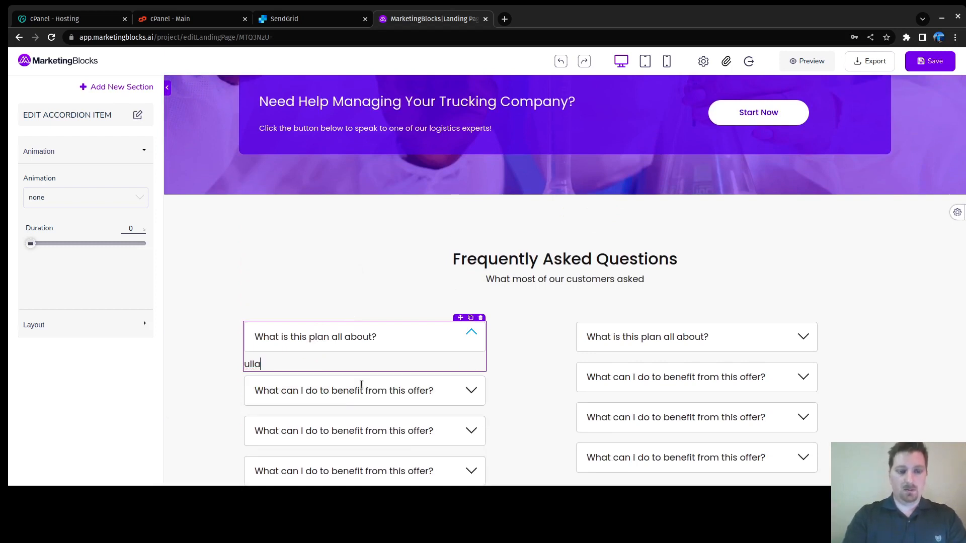
{"action": "key", "text": "BackSpace"}
{"action": "type", "text": "We "}
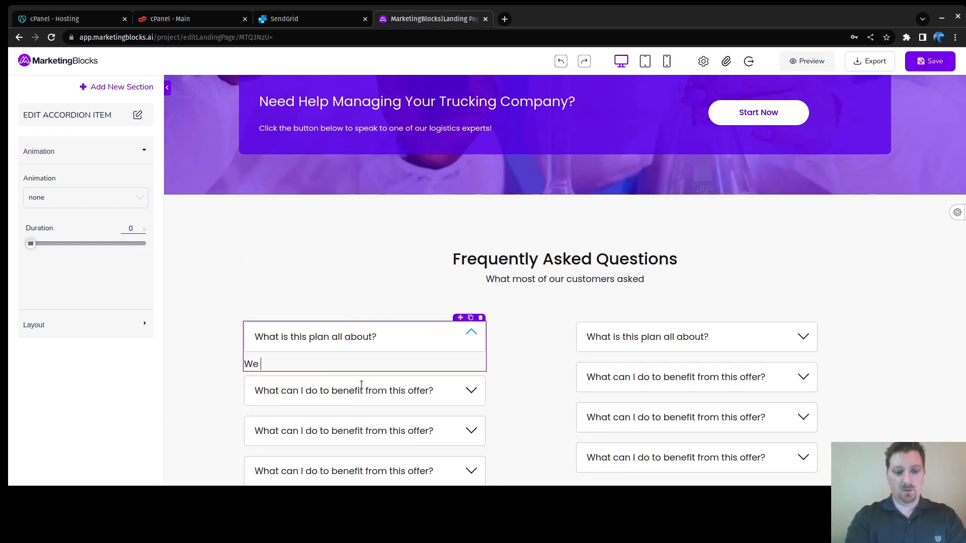
{"action": "type", "text": "provide"}
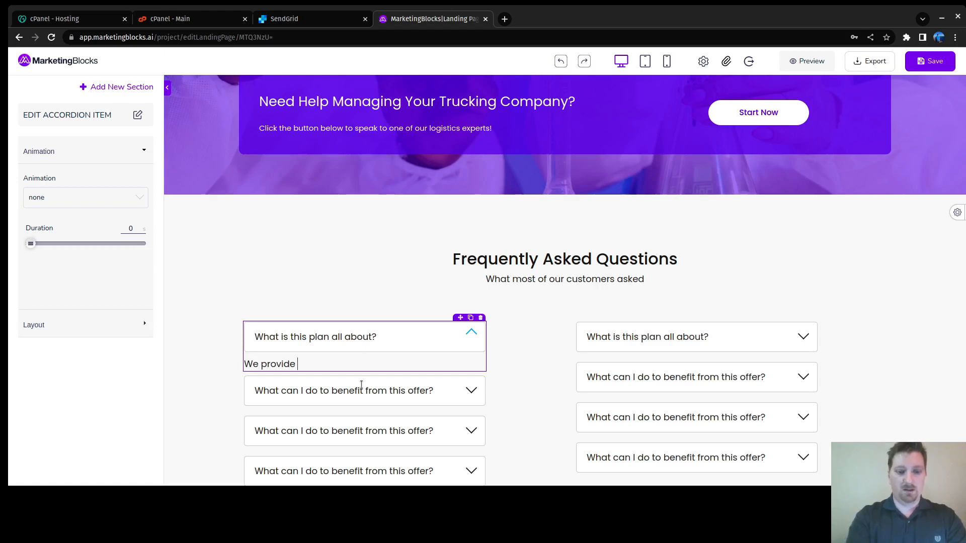
{"action": "type", "text": " professional assistan"}
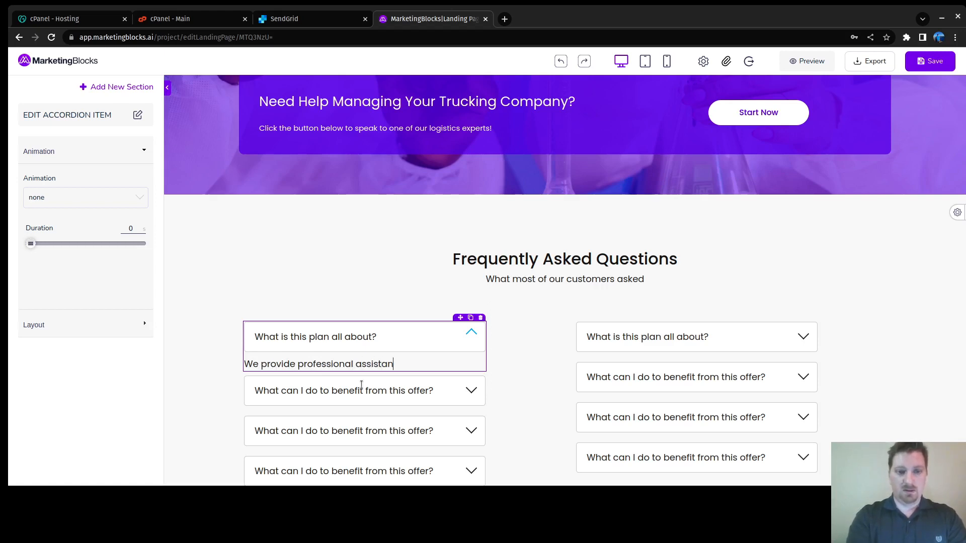
{"action": "type", "text": "ts that help you with "}
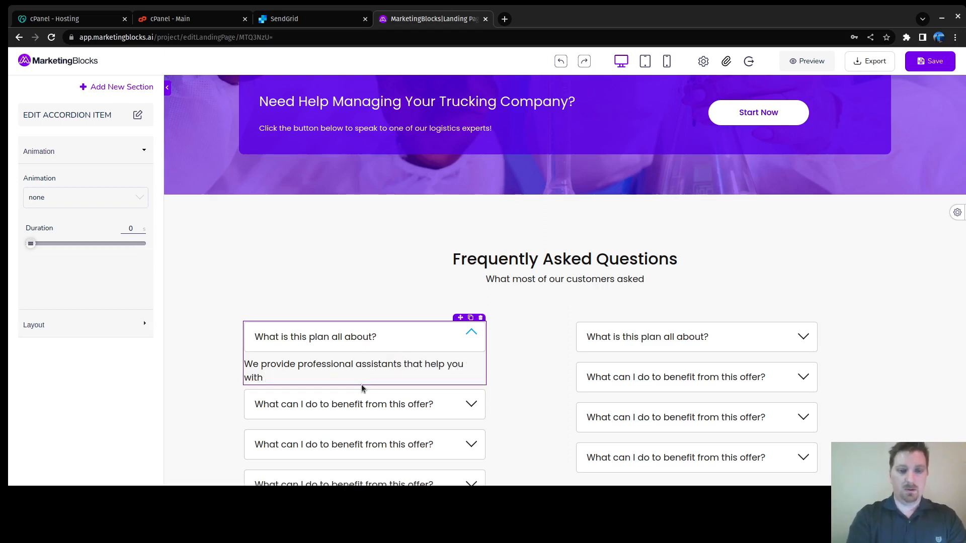
{"action": "type", "text": "e"}
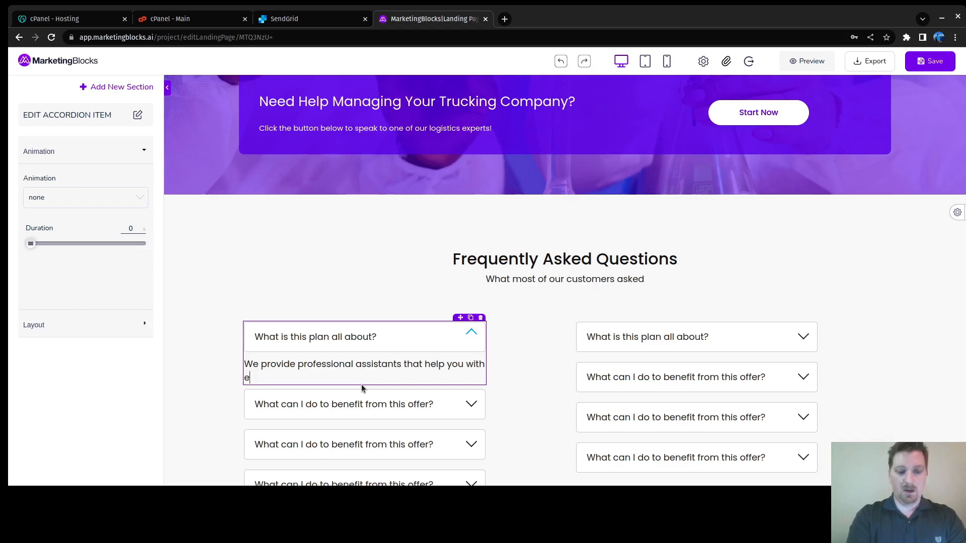
{"action": "type", "text": "veryday business tasks"}
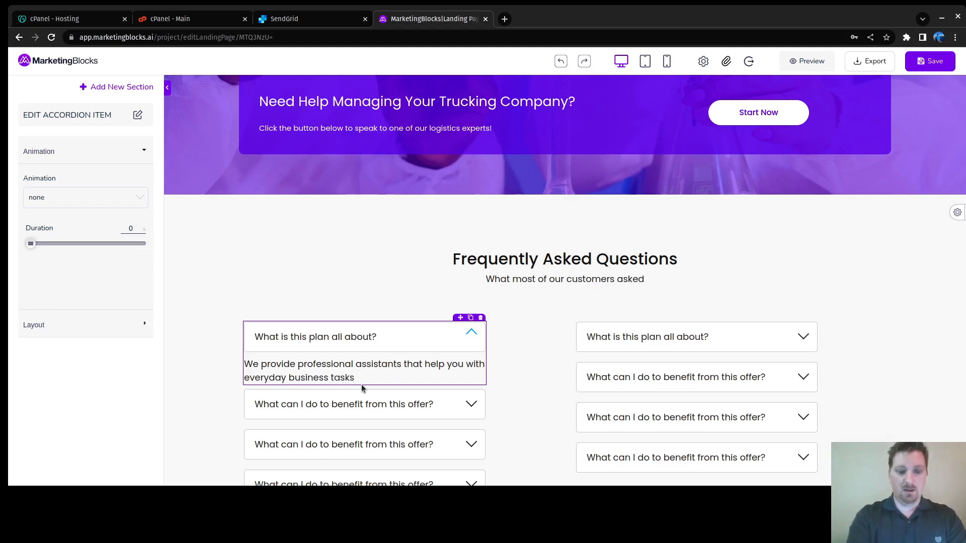
{"action": "type", "text": " and "}
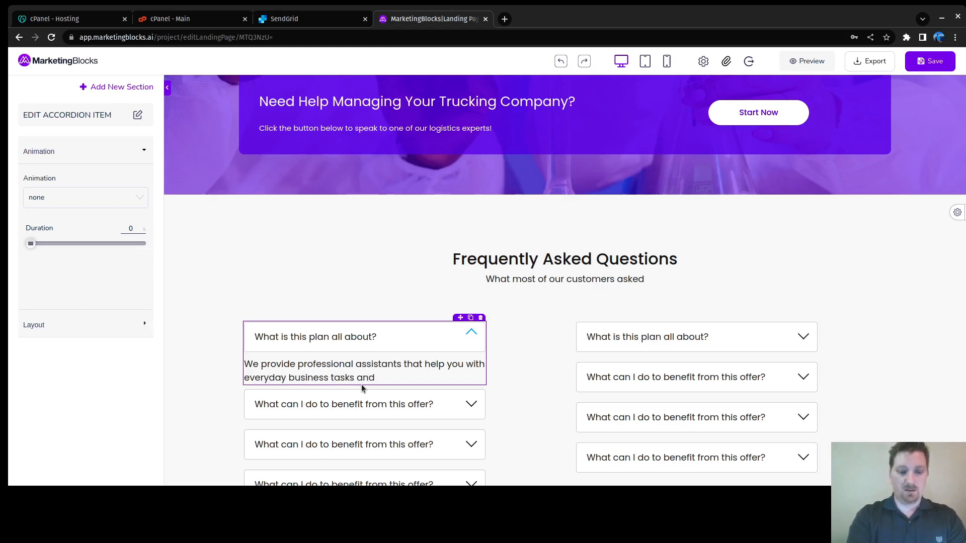
{"action": "type", "text": "/o"}
{"action": "type", "text": "r speciali"}
{"action": "type", "text": "st"}
{"action": "key", "text": "BackSpace"}
{"action": "key", "text": "BackSpace"}
{"action": "type", "text": "zed services"}
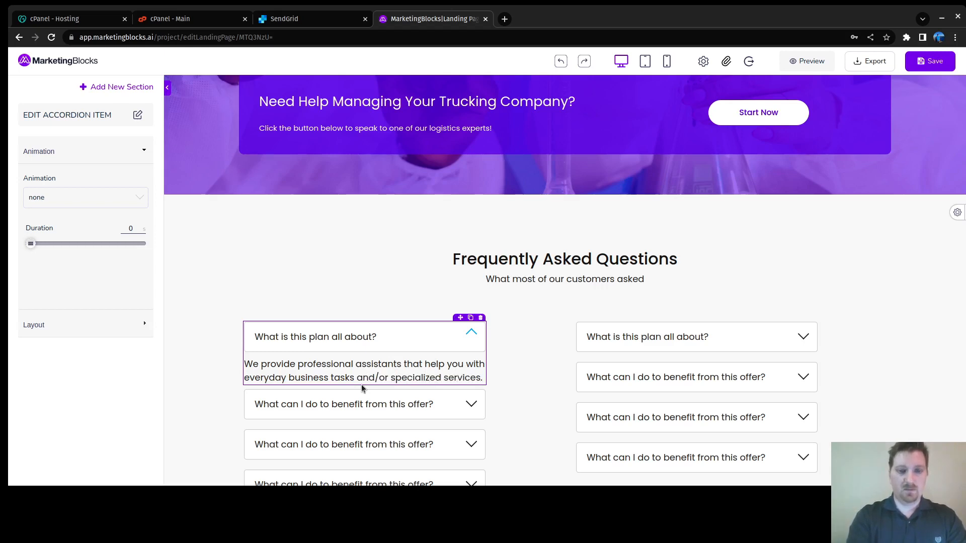
{"action": "type", "text": ". Ou"}
{"action": "type", "text": "r pro"}
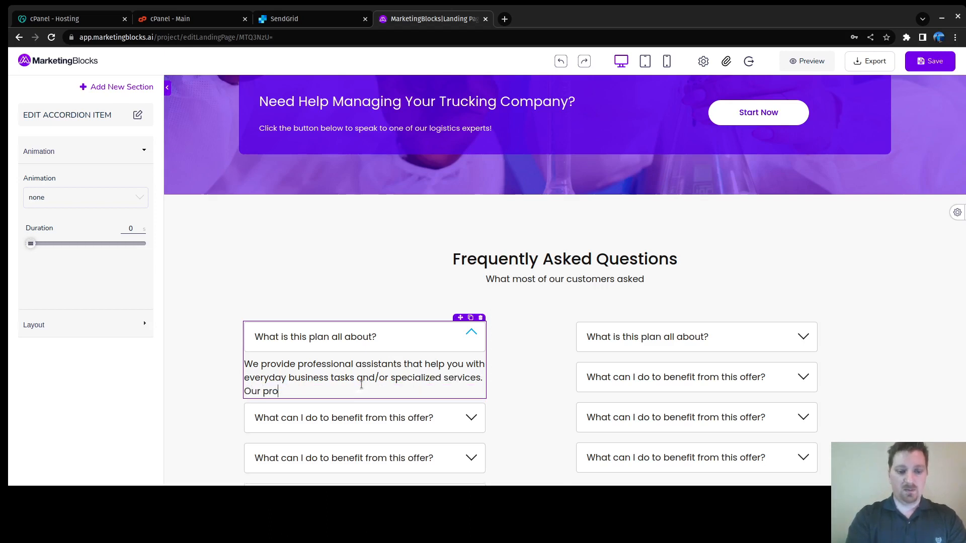
{"action": "type", "text": "fesisionals"}
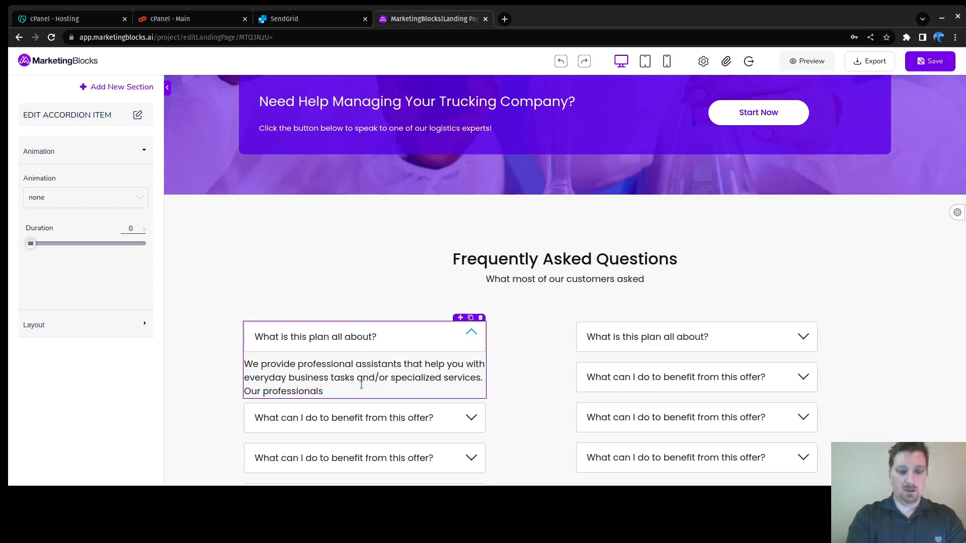
{"action": "type", "text": " are trained to dispatch"}
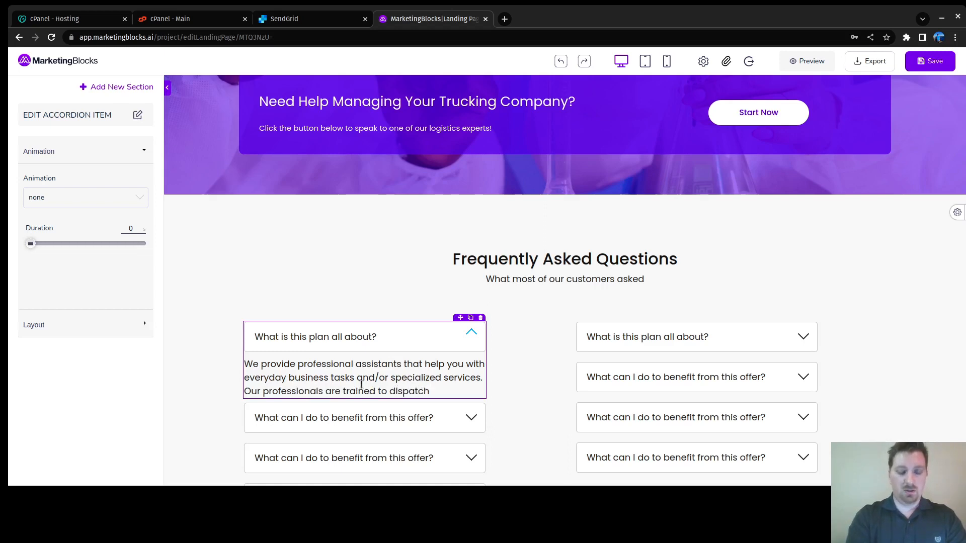
{"action": "type", "text": " in the "}
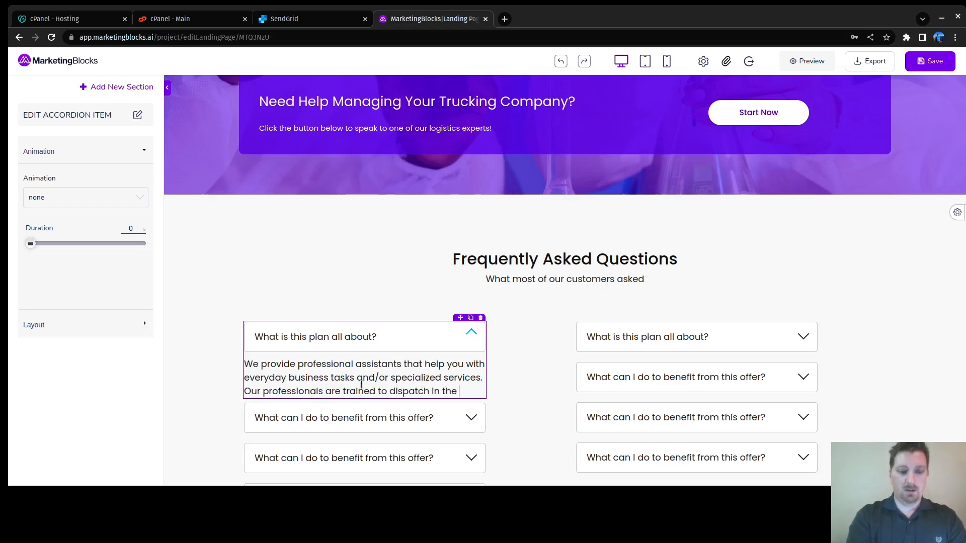
{"action": "type", "text": "US, re"}
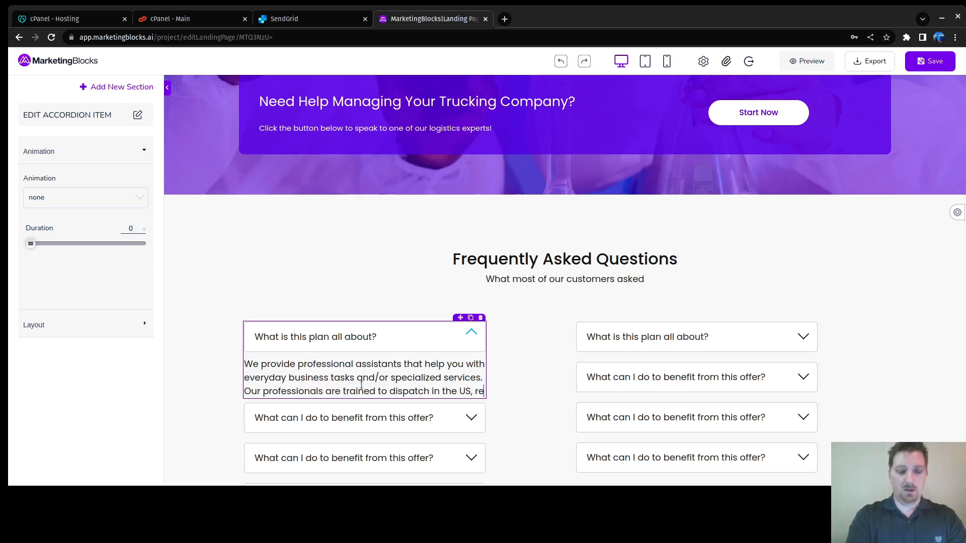
{"action": "type", "text": "cruiter"}
Step: Finish the answer: recruit drivers/employees, onboarding, bookkeeping and so much more!
{"action": "key", "text": "BackSpace"}
{"action": "key", "text": "BackSpace"}
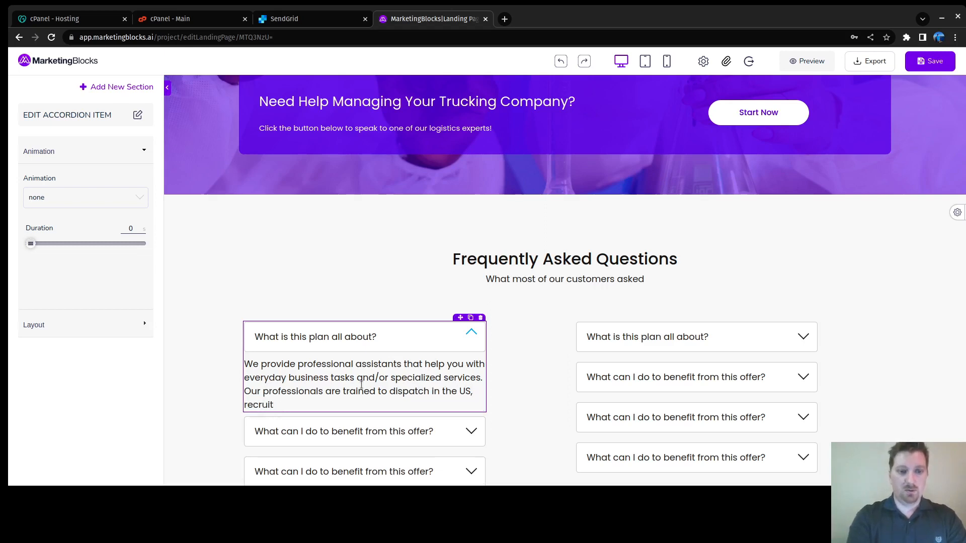
{"action": "type", "text": "t drivers"}
{"action": "key", "text": "BackSpace"}
{"action": "type", "text": "/epm"}
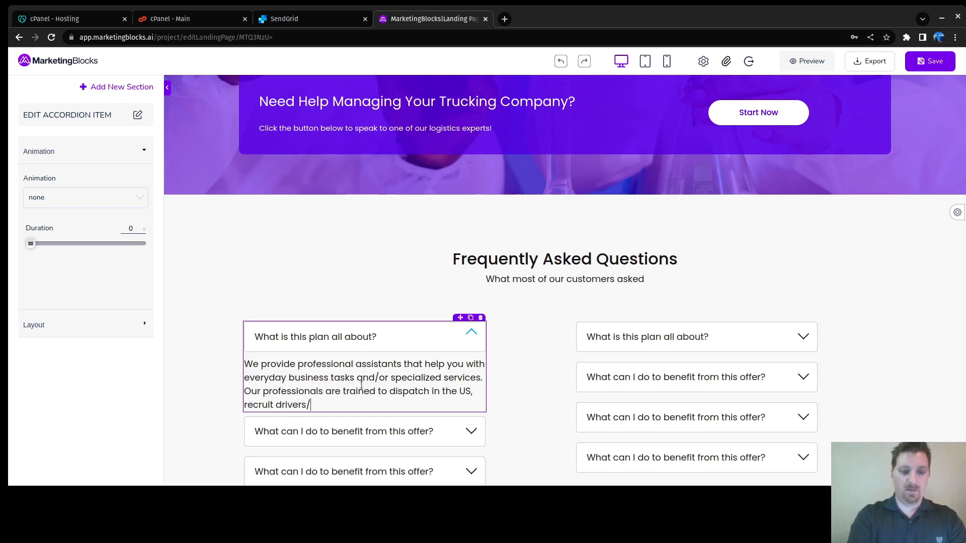
{"action": "key", "text": "BackSpace"}
{"action": "key", "text": "BackSpace"}
{"action": "type", "text": "m"}
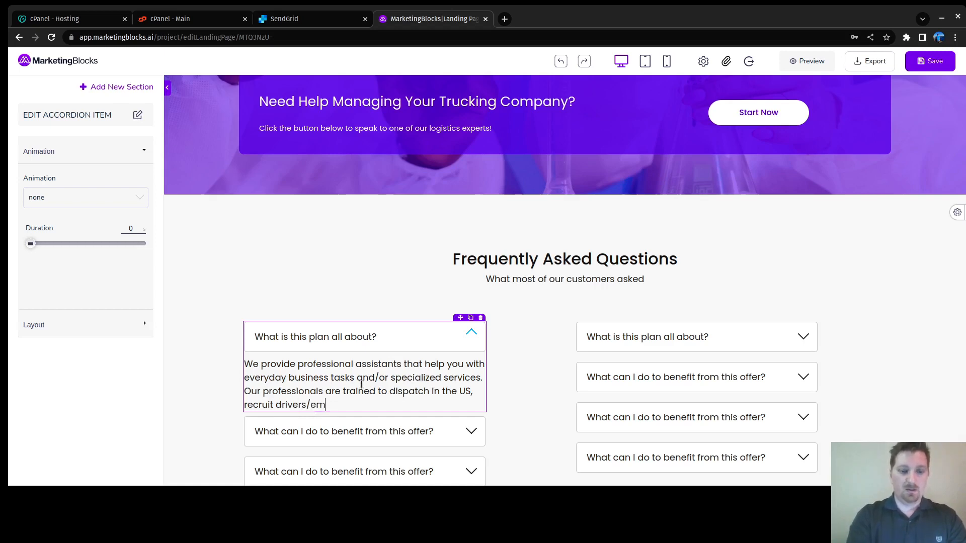
{"action": "type", "text": "ployees, "}
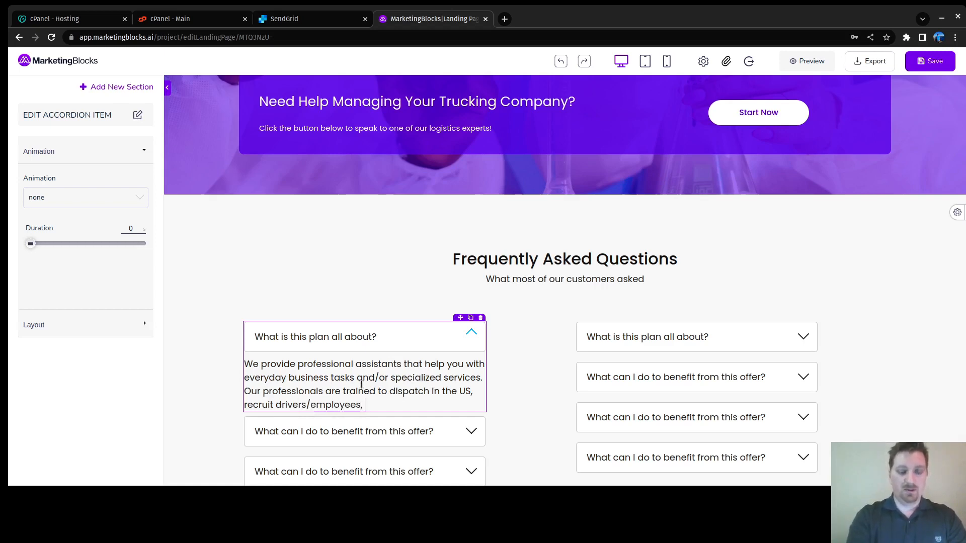
{"action": "type", "text": "onboardin"}
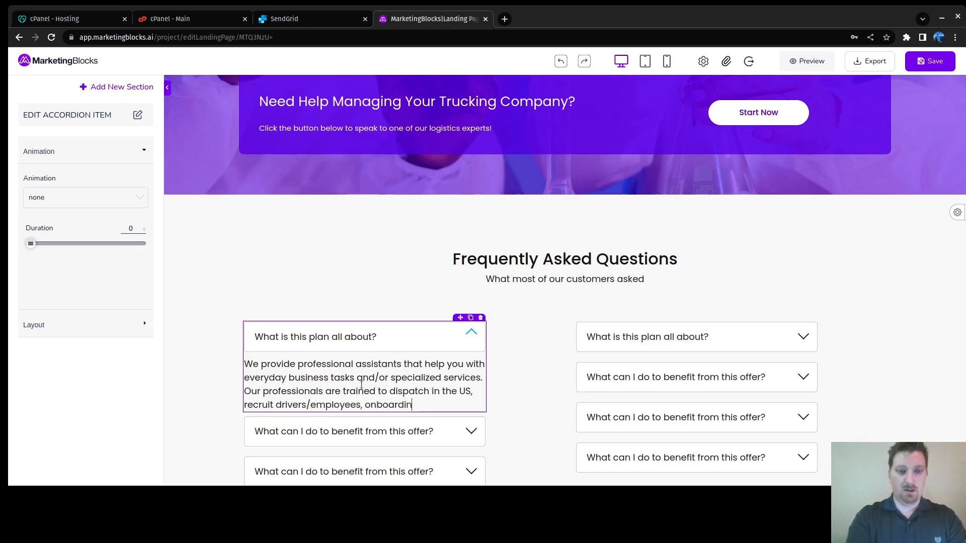
{"action": "type", "text": "g, book"}
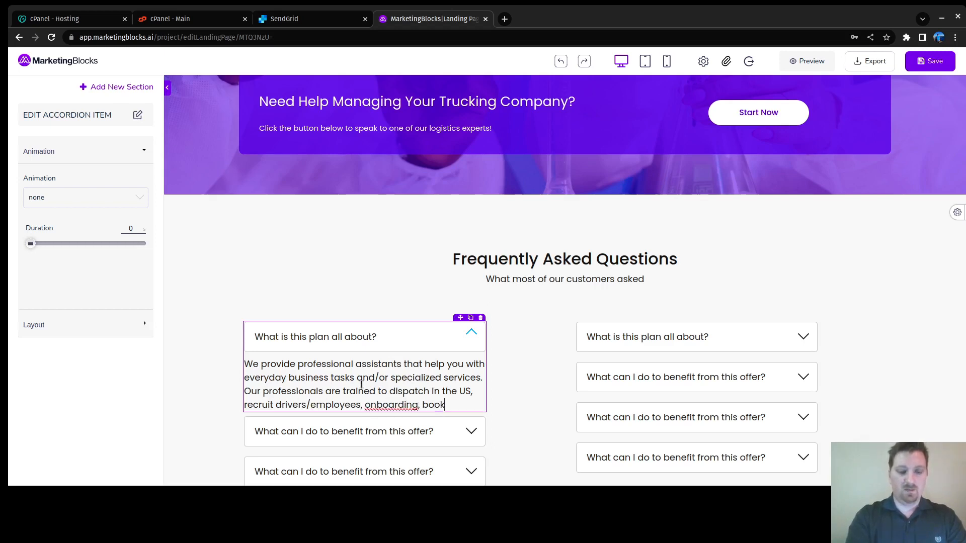
{"action": "type", "text": "keep"}
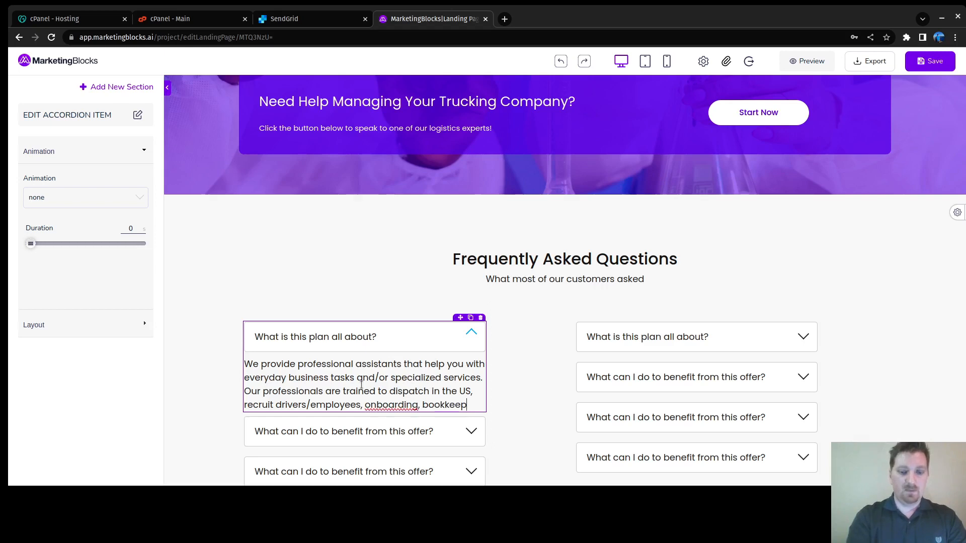
{"action": "type", "text": "ing  and so mush"}
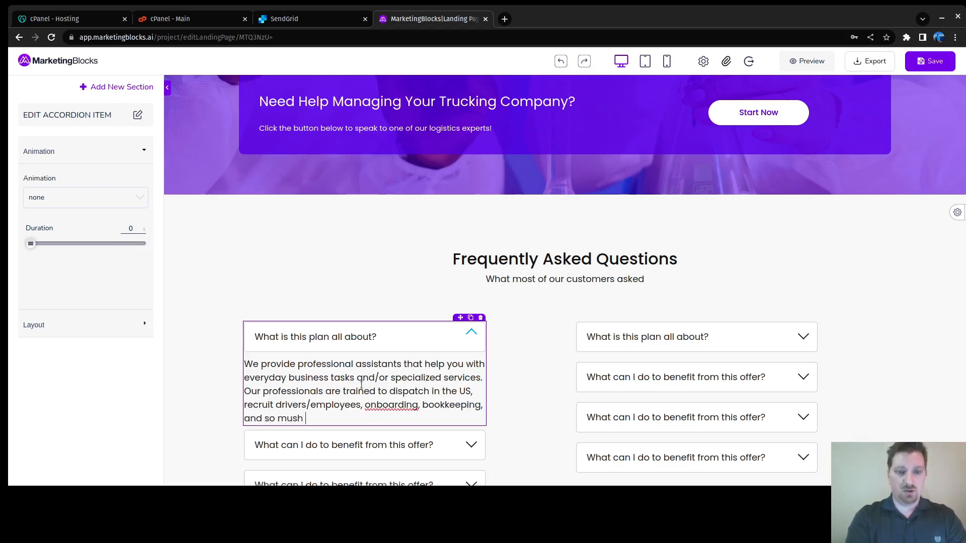
{"action": "key", "text": "BackSpace"}
{"action": "type", "text": "ch more"}
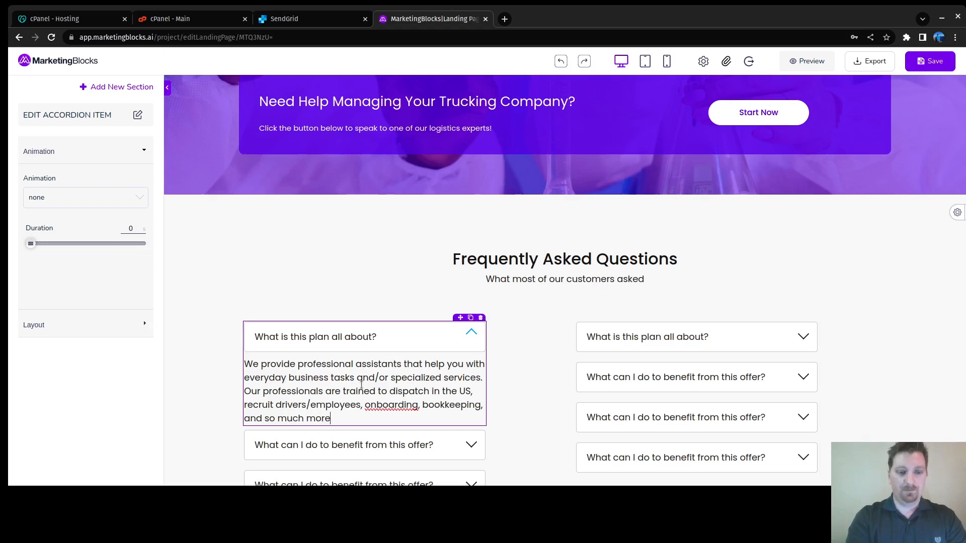
{"action": "type", "text": "!"}
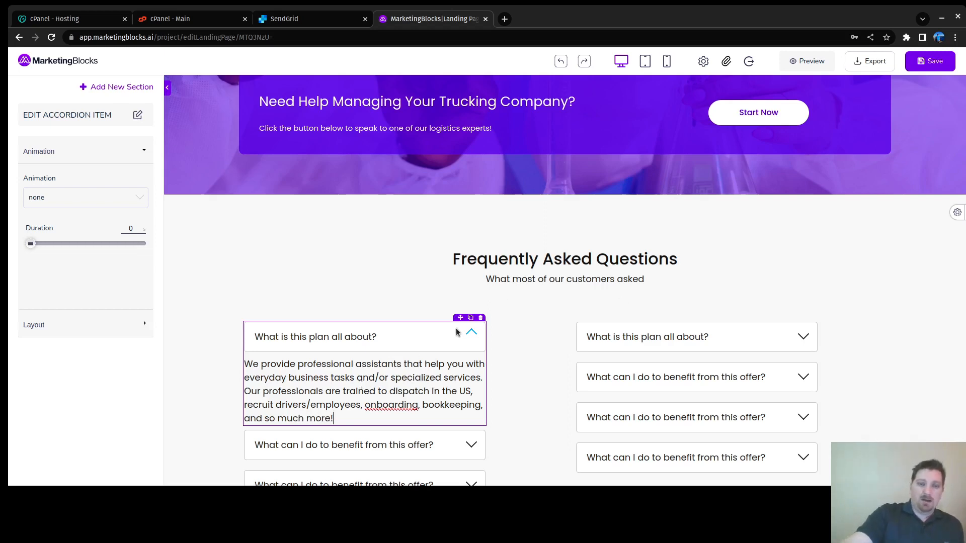
{"action": "scroll", "coordinate": [454, 333], "scroll_direction": "down", "scroll_amount": 5}
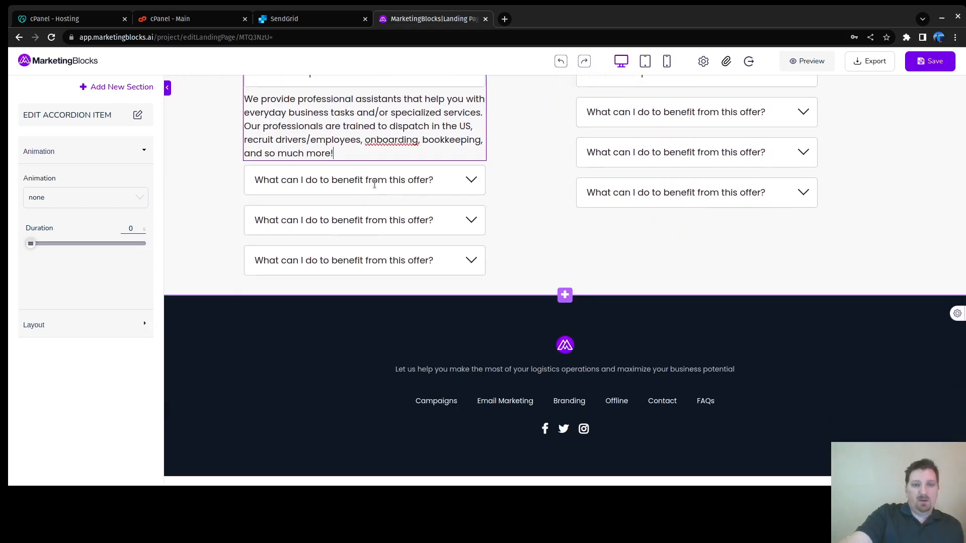
Step: Shorten the third FAQ question to 'What?'
{"action": "left_click", "coordinate": [374, 184]}
{"action": "left_click", "coordinate": [469, 237]}
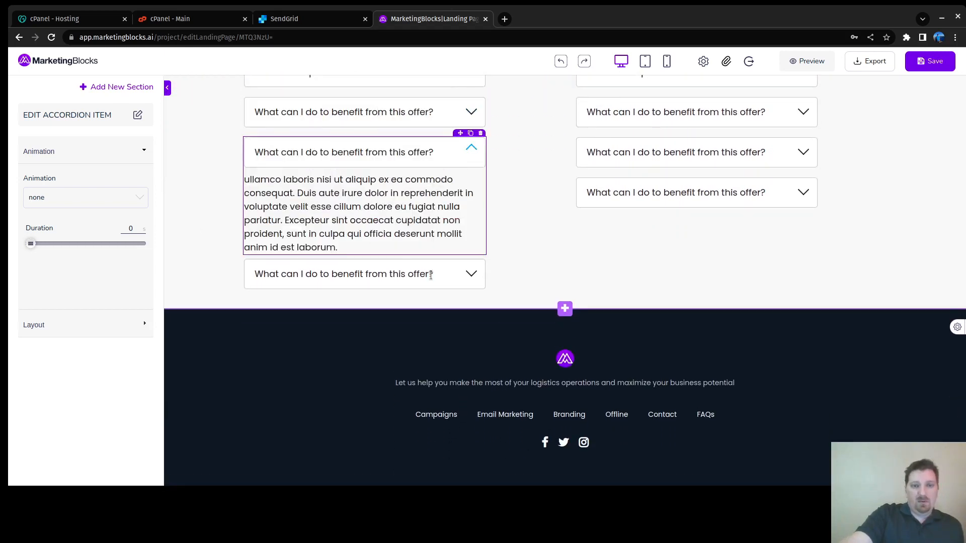
{"action": "left_click", "coordinate": [374, 253]}
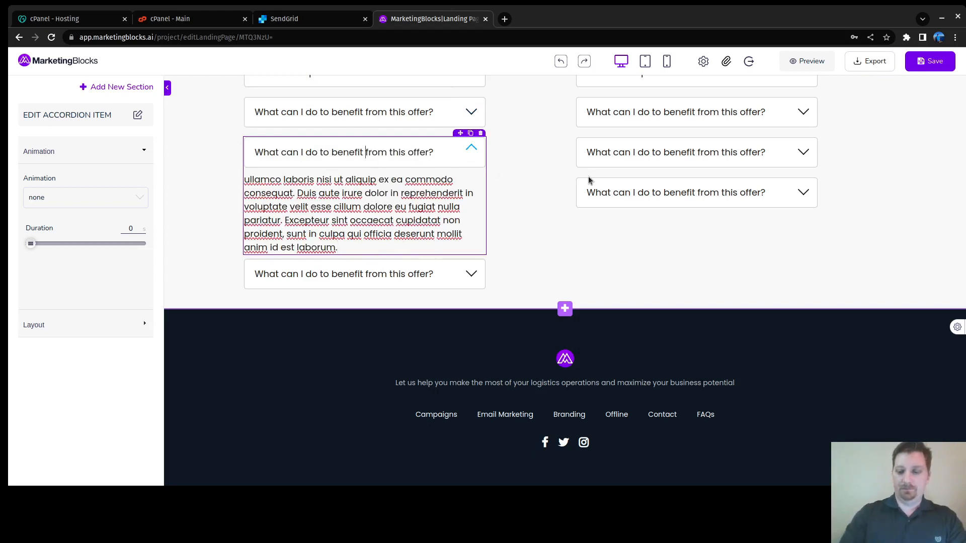
{"action": "key", "text": "BackSpace"}
{"action": "key", "text": "BackSpace"}
{"action": "key", "text": "BackSpace"}
{"action": "key", "text": "BackSpace"}
{"action": "key", "text": "BackSpace"}
{"action": "key", "text": "BackSpace"}
{"action": "key", "text": "BackSpace"}
{"action": "key", "text": "BackSpace"}
{"action": "key", "text": "BackSpace"}
{"action": "key", "text": "BackSpace"}
{"action": "key", "text": "BackSpace"}
{"action": "key", "text": "BackSpace"}
{"action": "key", "text": "BackSpace"}
{"action": "key", "text": "BackSpace"}
{"action": "key", "text": "BackSpace"}
{"action": "key", "text": "BackSpace"}
{"action": "key", "text": "BackSpace"}
{"action": "key", "text": "BackSpace"}
{"action": "key", "text": "BackSpace"}
{"action": "key", "text": "BackSpace"}
{"action": "key", "text": "BackSpace"}
{"action": "scroll", "coordinate": [588, 177], "scroll_direction": "up", "scroll_amount": 4}
{"action": "scroll", "coordinate": [432, 143], "scroll_direction": "down", "scroll_amount": 4}
Step: Remove 'plan' so the first question reads 'What is this all about?'
{"action": "left_click", "coordinate": [347, 101]}
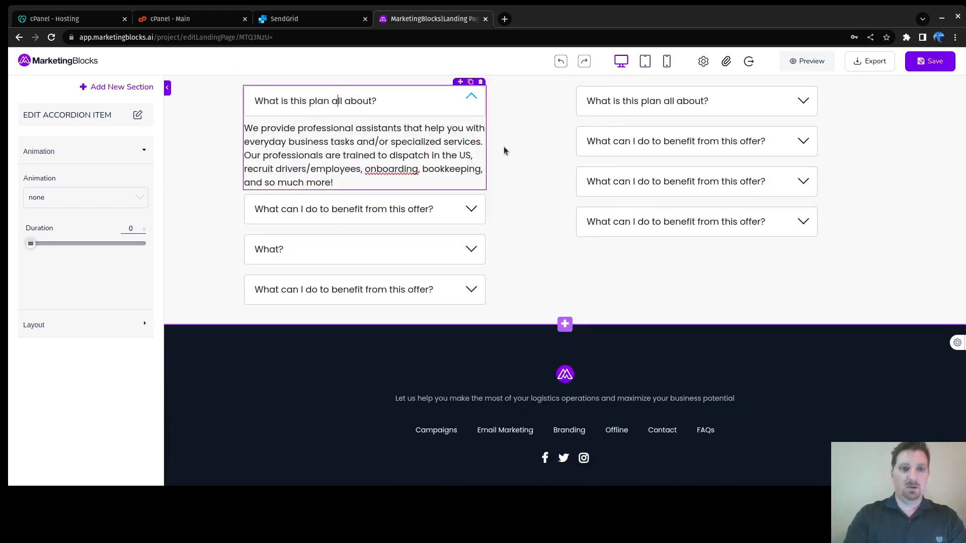
{"action": "key", "text": "BackSpace"}
{"action": "key", "text": "BackSpace"}
{"action": "key", "text": "BackSpace"}
{"action": "key", "text": "BackSpace"}
{"action": "key", "text": "BackSpace"}
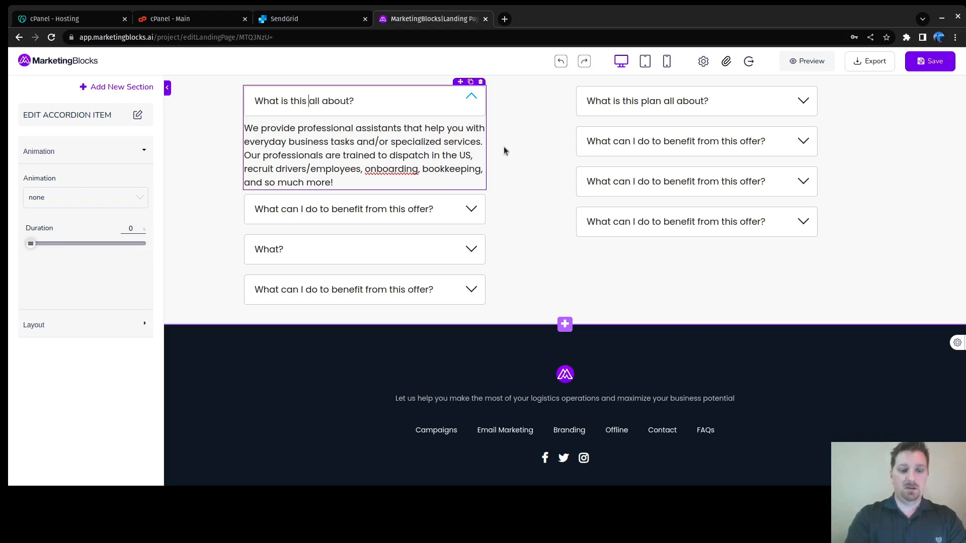
{"action": "left_click", "coordinate": [343, 209]}
Step: Retitle the second question 'How can a vritual assistant benefit me more than hiring locally?' and select its placeholder answer
{"action": "left_click", "coordinate": [357, 141]}
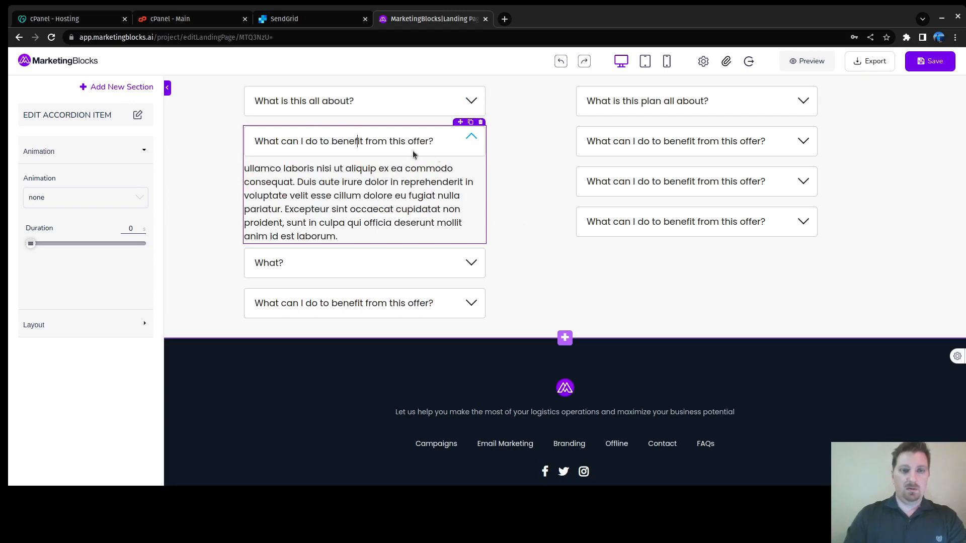
{"action": "key", "text": "ctrl+a"}
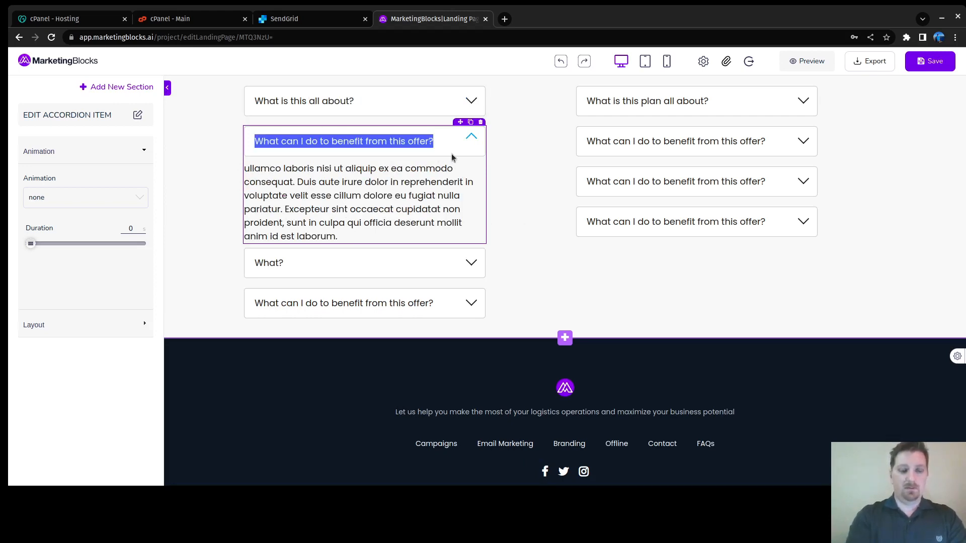
{"action": "type", "text": "How c"}
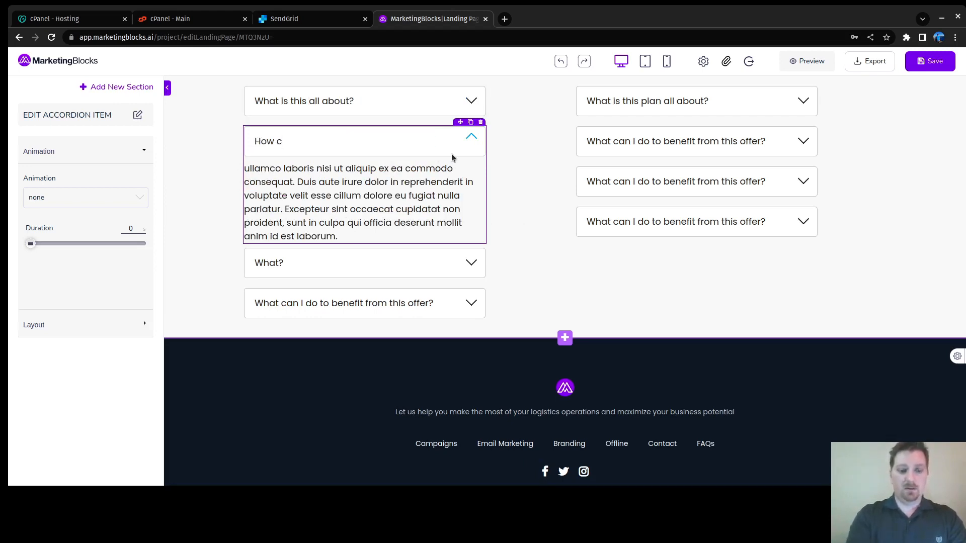
{"action": "type", "text": "an a vritual "}
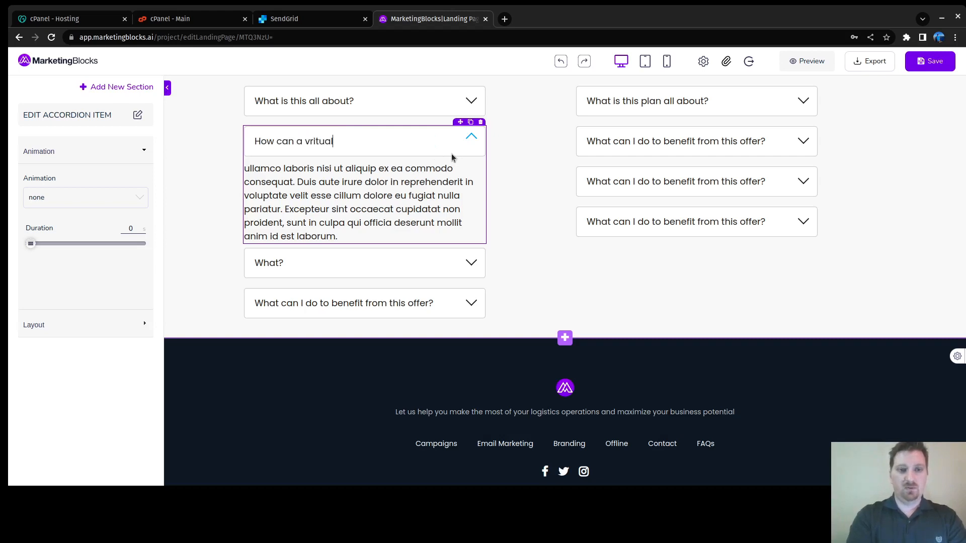
{"action": "type", "text": "assistan"}
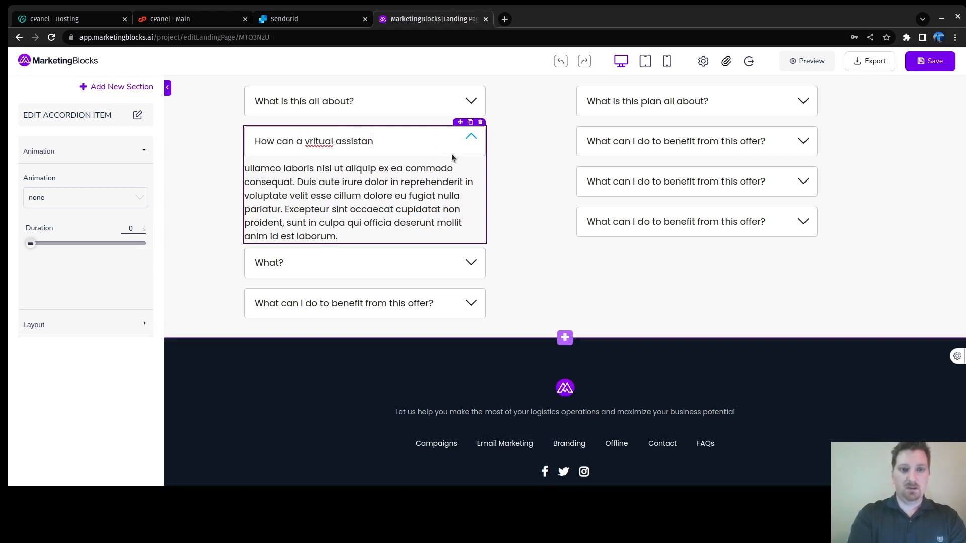
{"action": "type", "text": "t benef"}
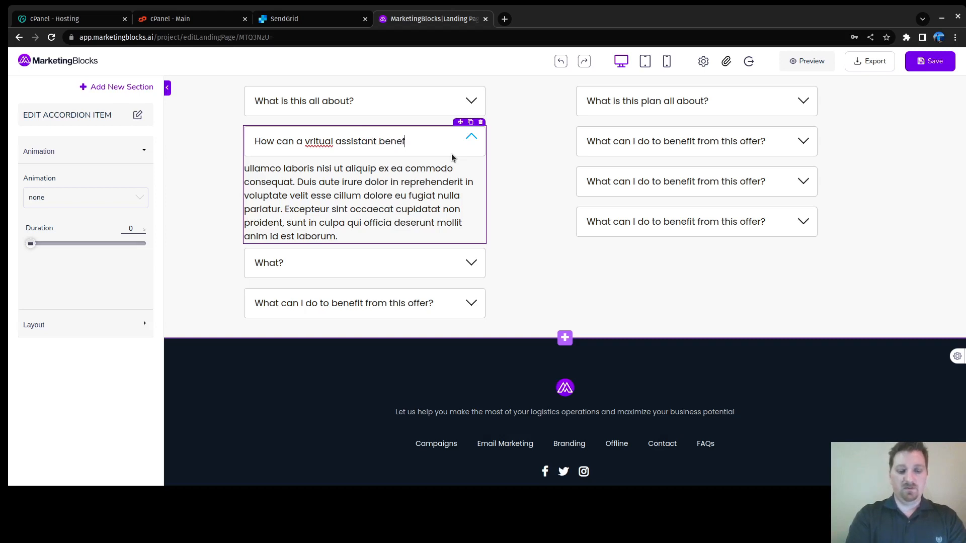
{"action": "type", "text": "it me "}
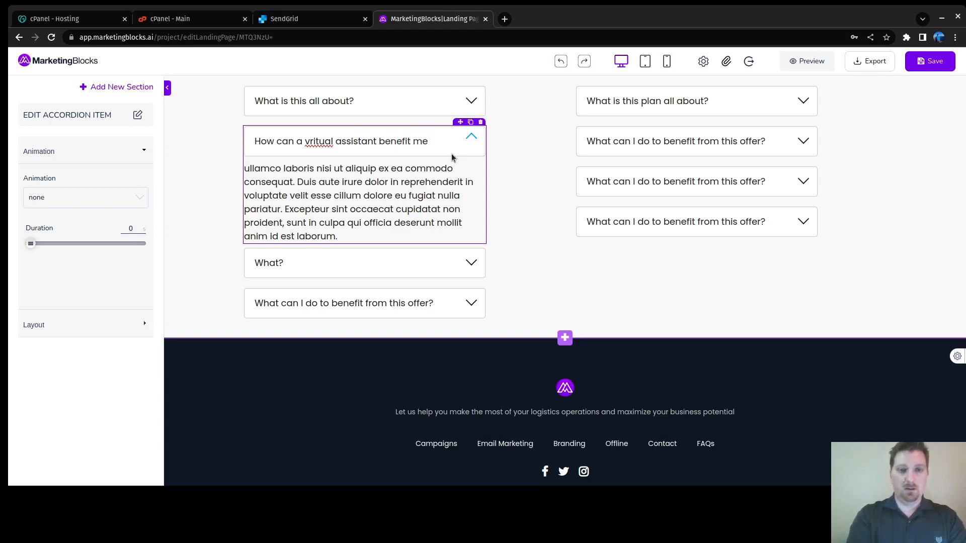
{"action": "type", "text": "more than"}
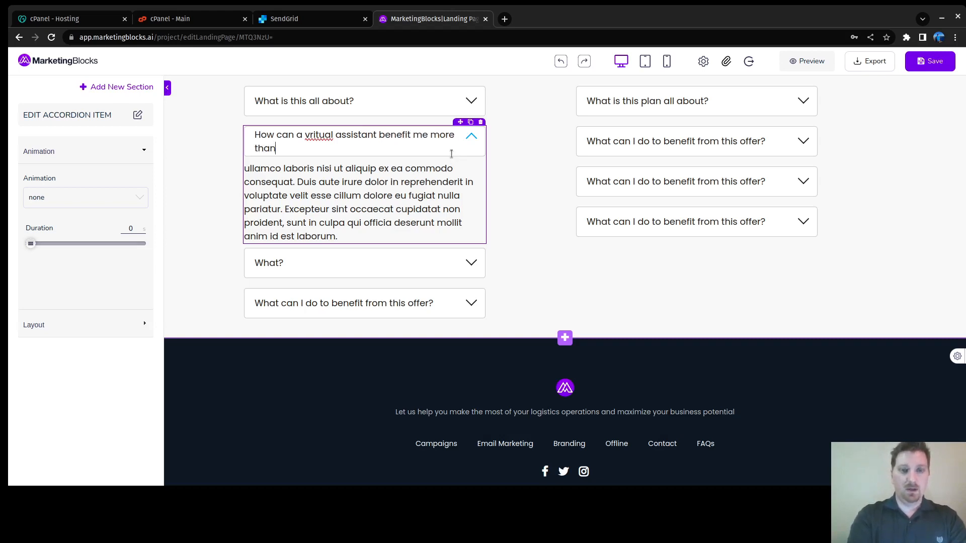
{"action": "type", "text": " hiring"}
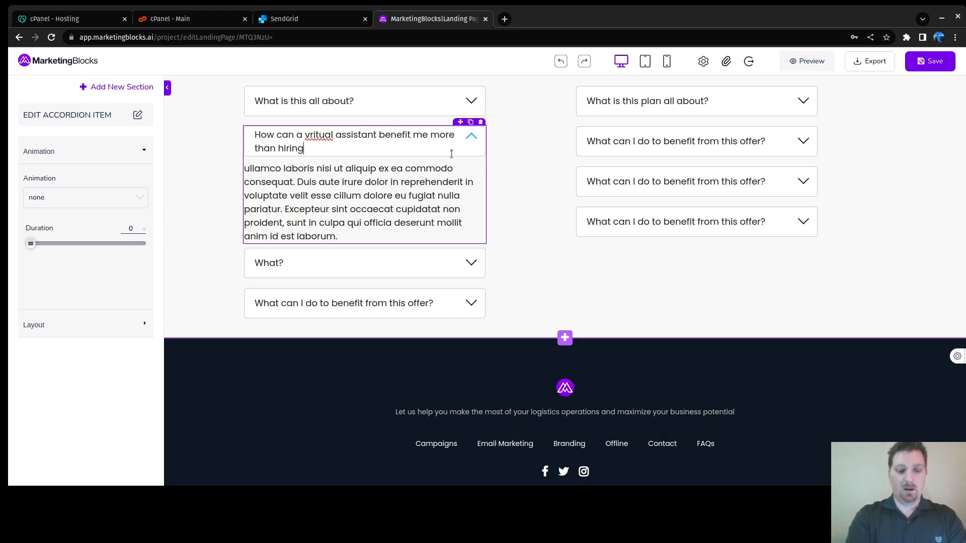
{"action": "type", "text": " locally?"}
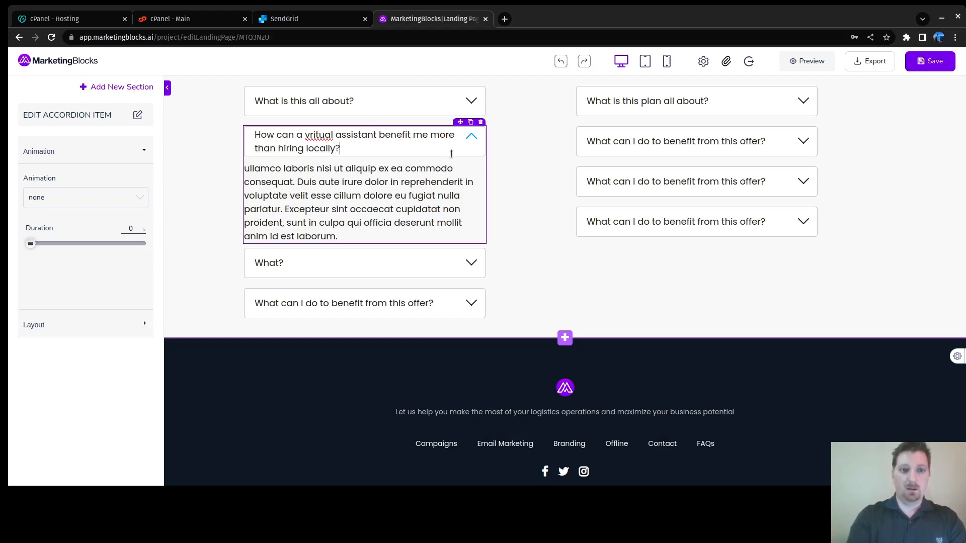
{"action": "key", "text": "Tab"}
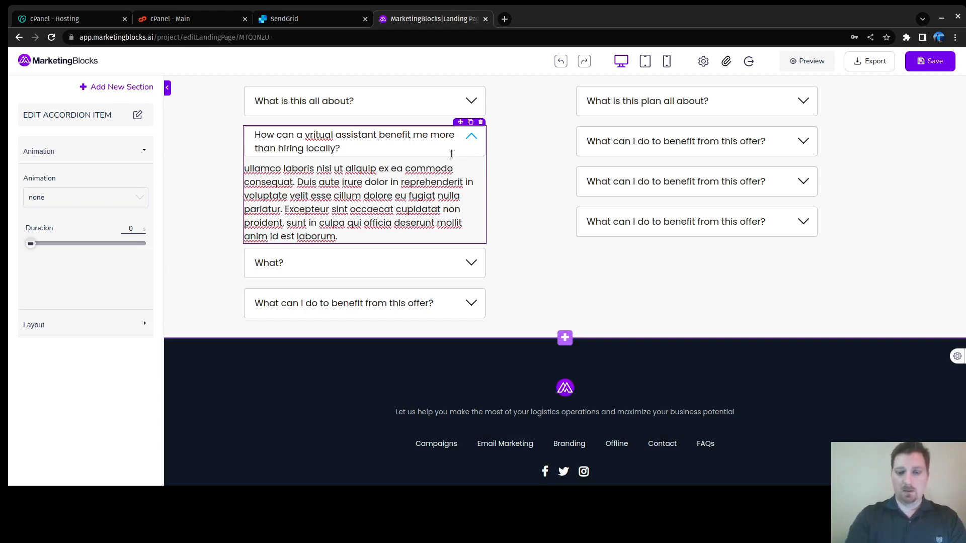
{"action": "key", "text": "shift+Down"}
{"action": "key", "text": "shift+Down"}
{"action": "key", "text": "shift+Down"}
{"action": "key", "text": "shift+Down"}
{"action": "key", "text": "shift+Down"}
{"action": "key", "text": "shift+Down"}
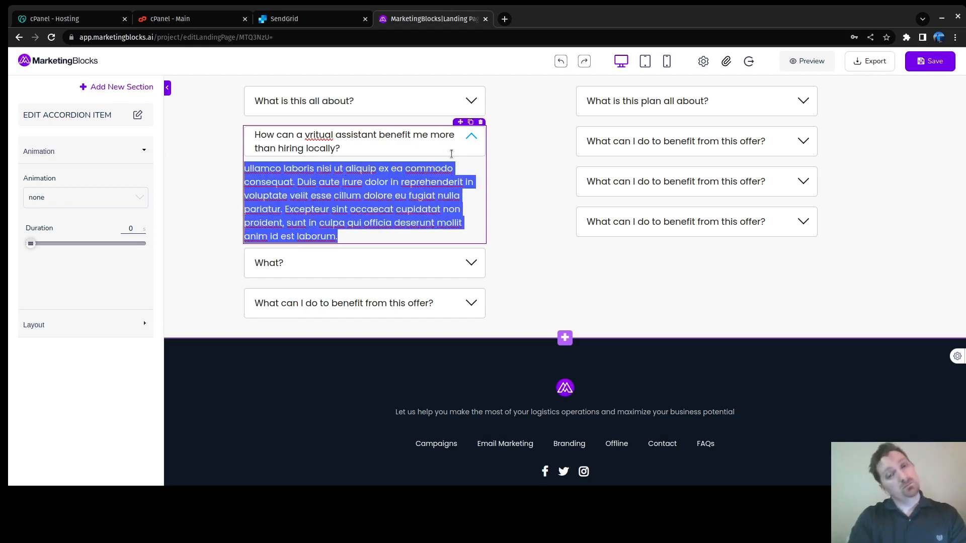
Step: Correct 'vritual' to 'virtual', answer 'Our virtual assistants can save you as much as 60% in labor costs', and save
{"action": "key", "text": "BackSpace"}
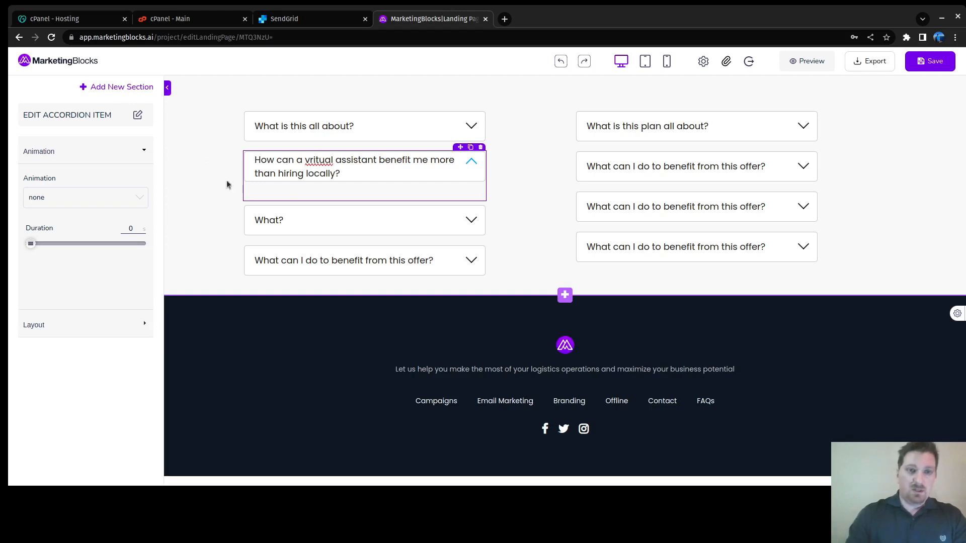
{"action": "left_click", "coordinate": [311, 160]}
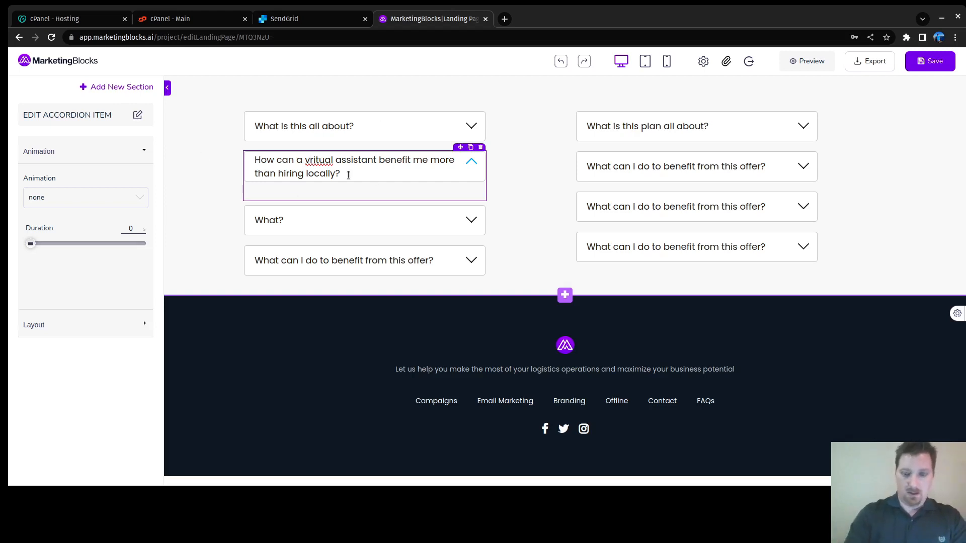
{"action": "key", "text": "BackSpace"}
{"action": "type", "text": "r"}
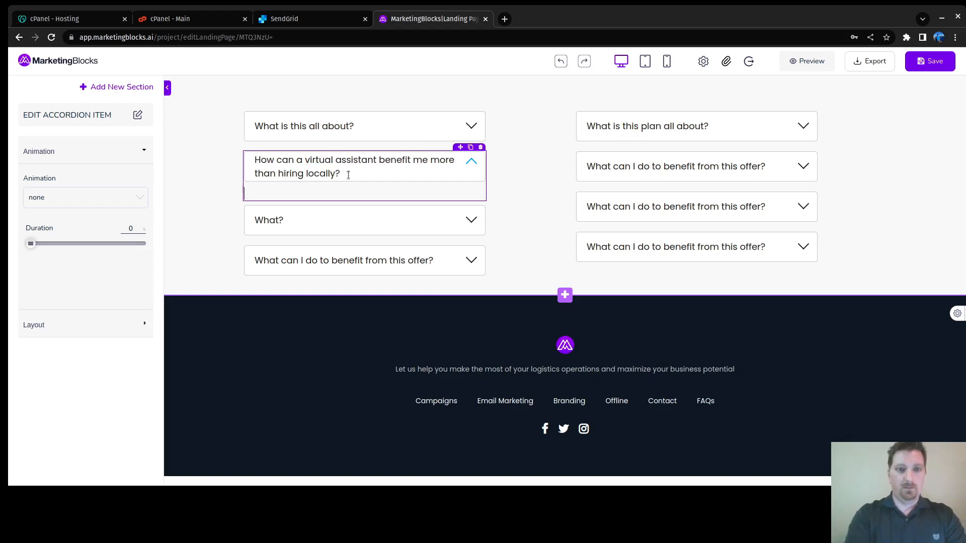
{"action": "type", "text": "Ou"}
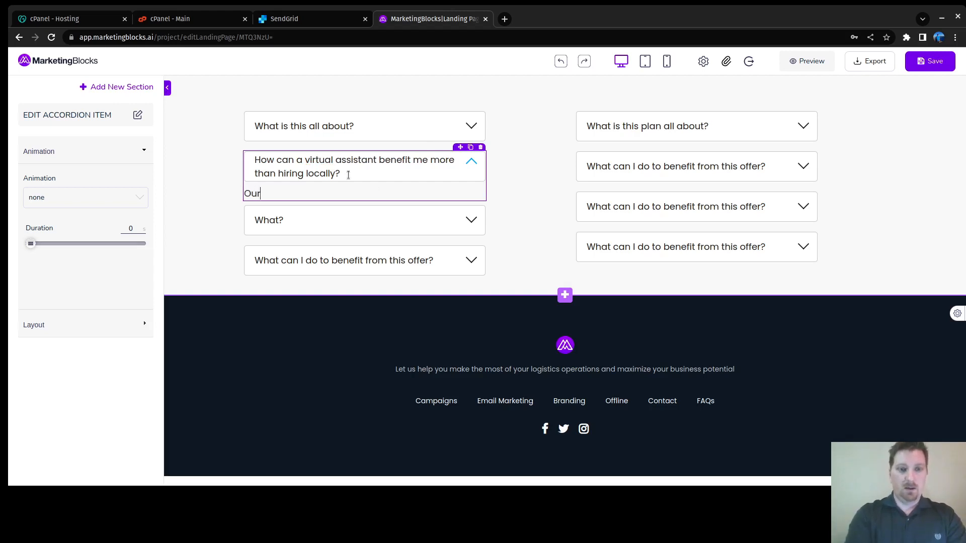
{"action": "type", "text": "r virt"}
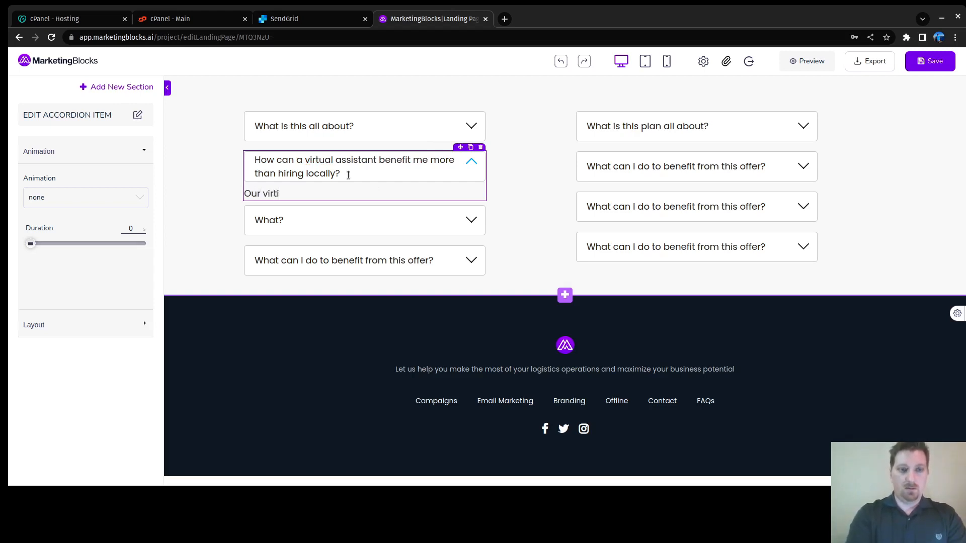
{"action": "type", "text": "ual assist"}
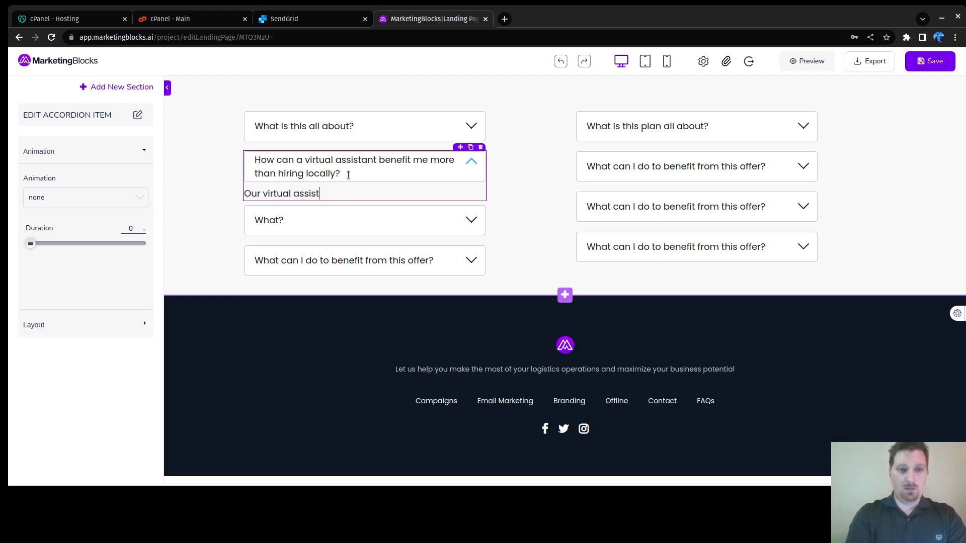
{"action": "type", "text": "ants can save y"}
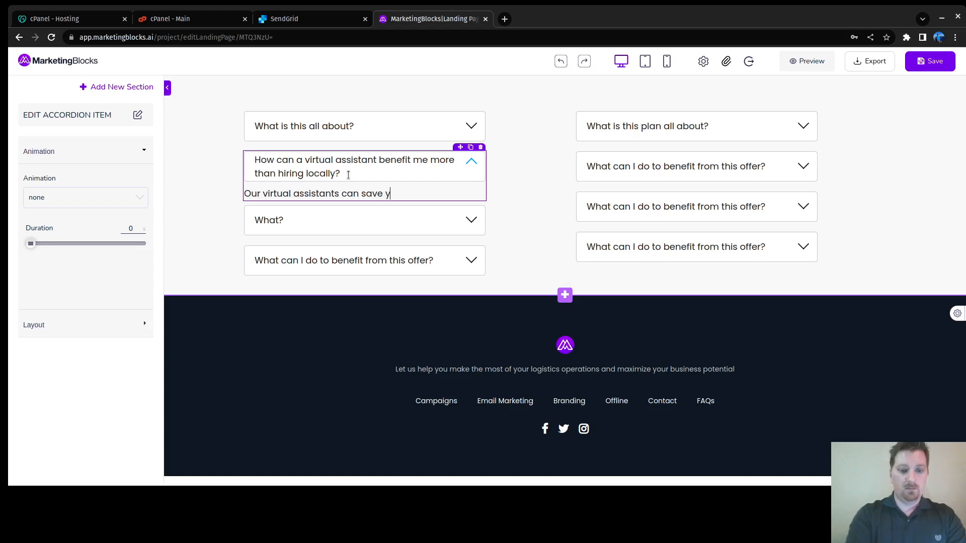
{"action": "type", "text": "ou as much a"}
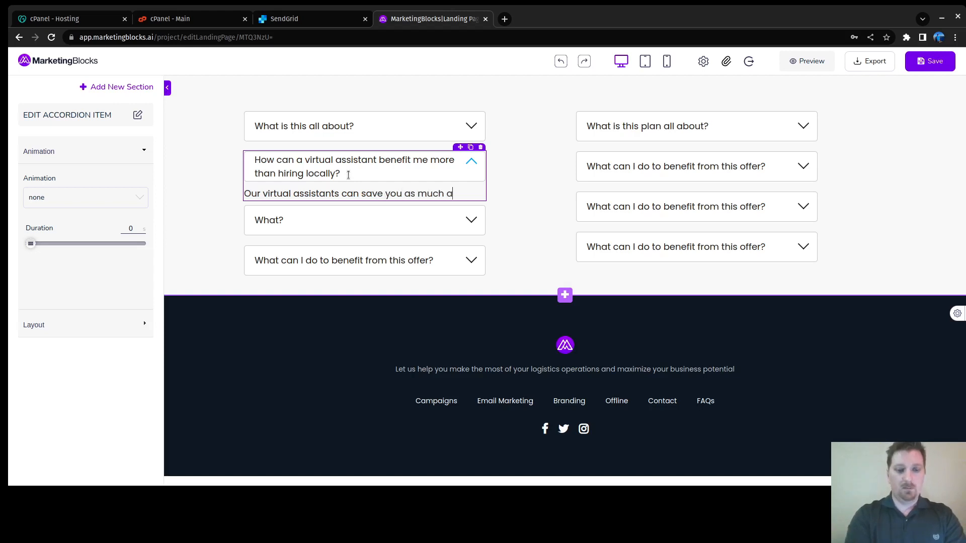
{"action": "type", "text": "s 60"}
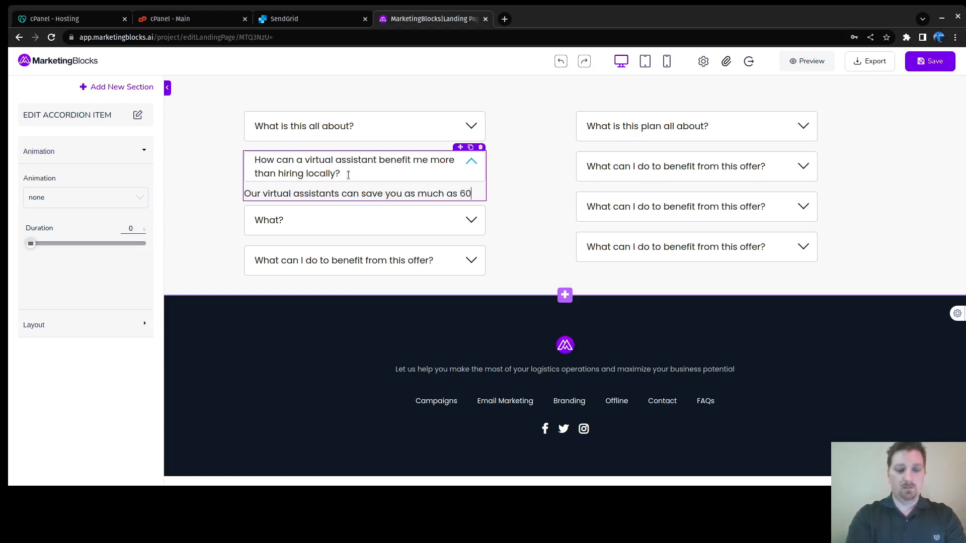
{"action": "type", "text": "% in lab"}
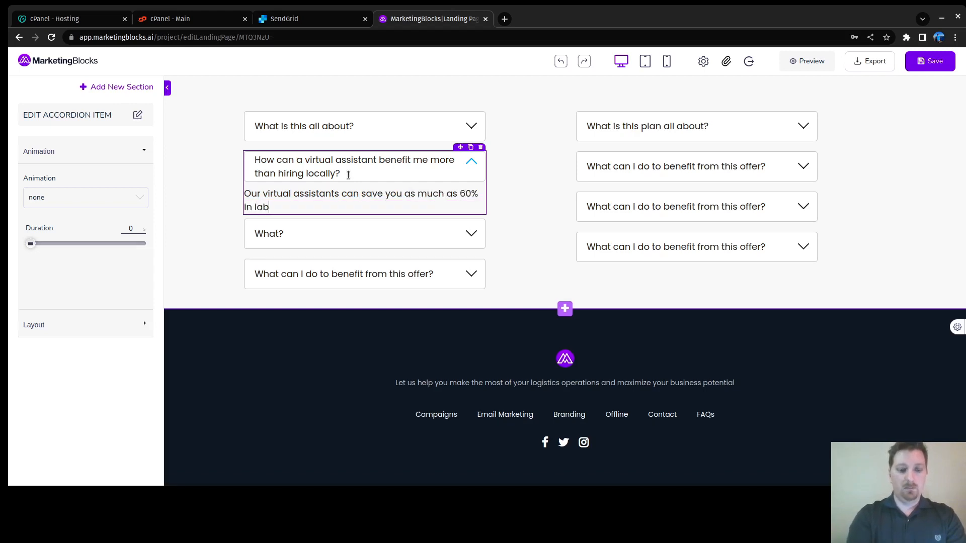
{"action": "type", "text": "or costs. "}
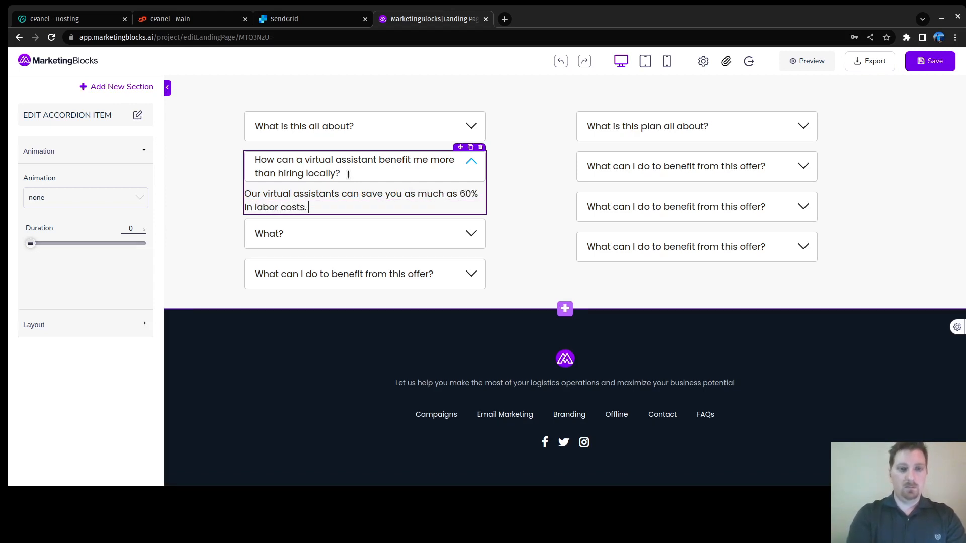
{"action": "type", "text": "By"}
{"action": "key", "text": "BackSpace"}
{"action": "key", "text": "BackSpace"}
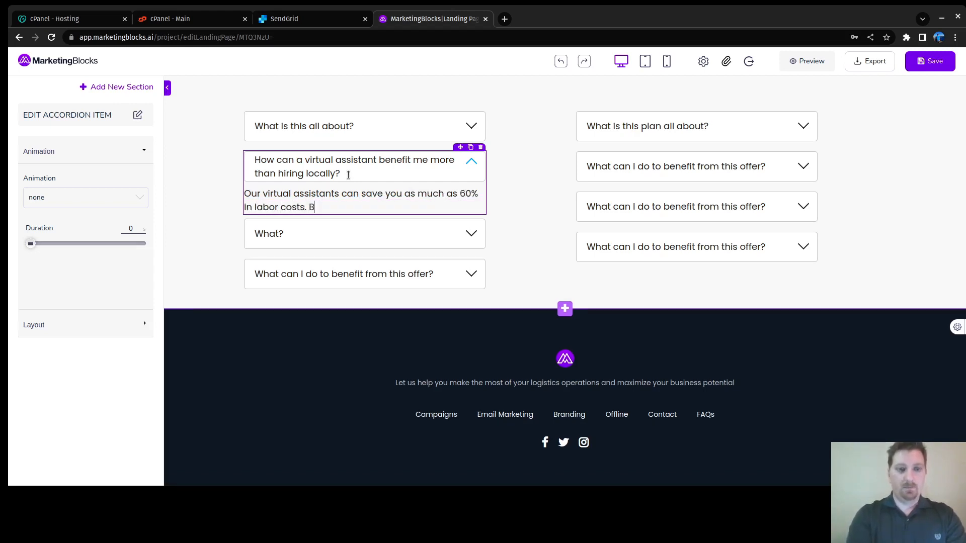
{"action": "key", "text": "ctrl+s"}
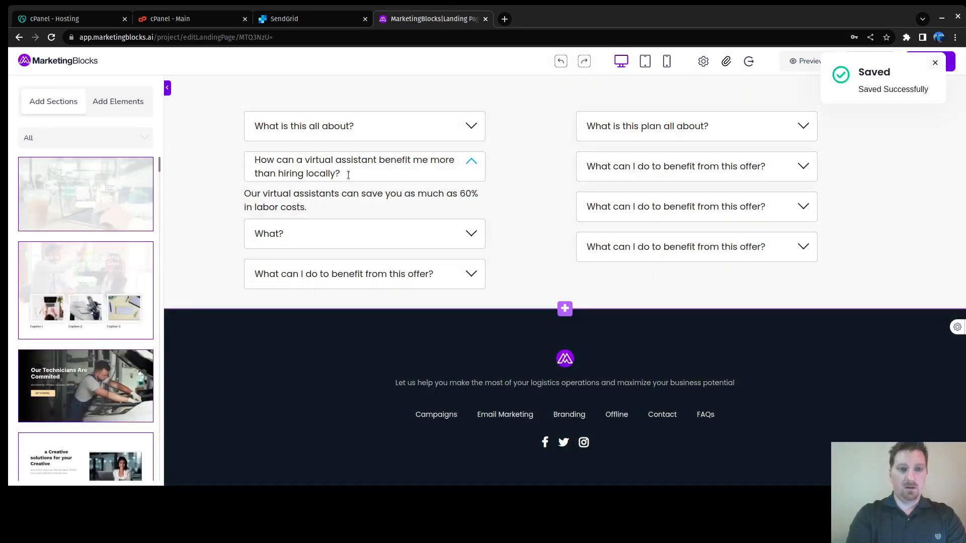
Step: Add 'Any work that can be done in a cubicle can pretty much be done remotely' to the answer
{"action": "type", "text": "Mu"}
{"action": "key", "text": "BackSpace"}
{"action": "key", "text": "BackSpace"}
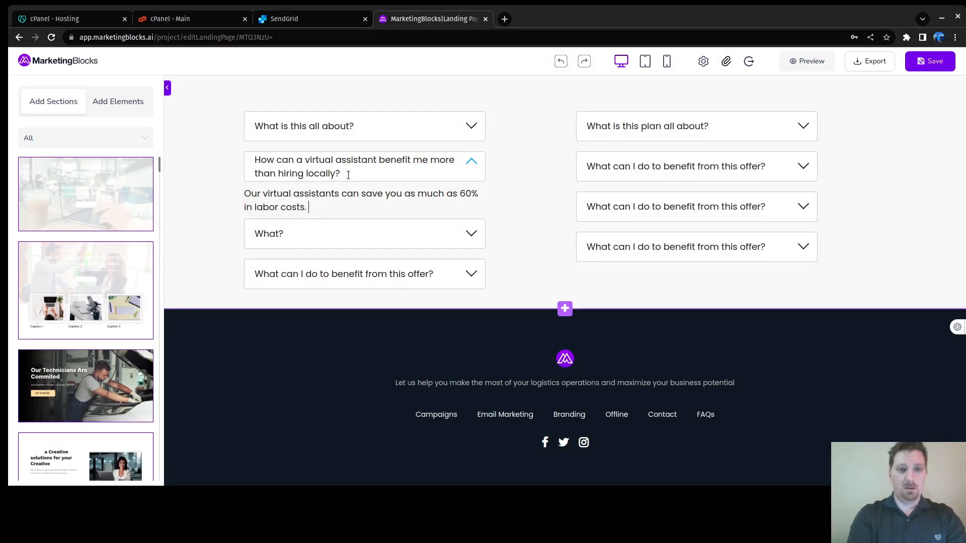
{"action": "type", "text": "Any work that can"}
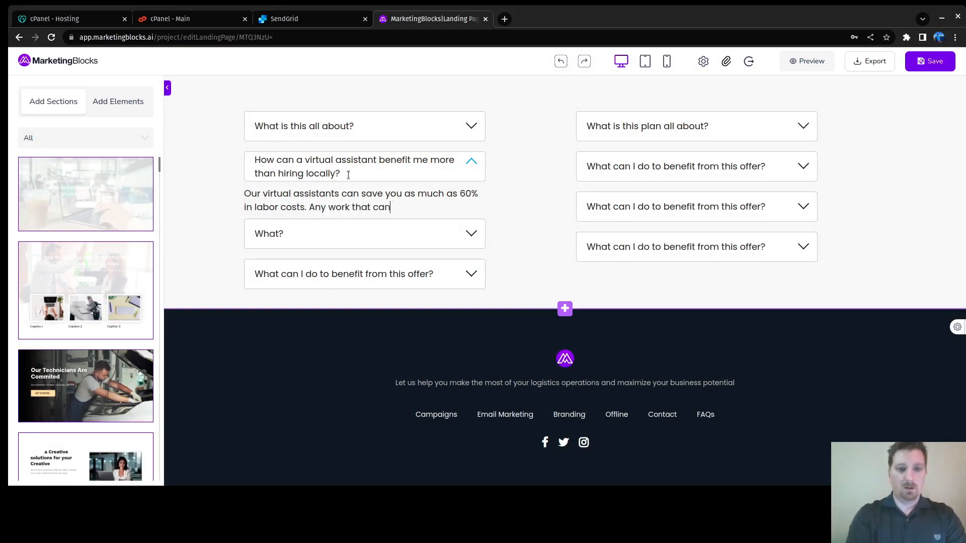
{"action": "type", "text": " be done in a cubicle "}
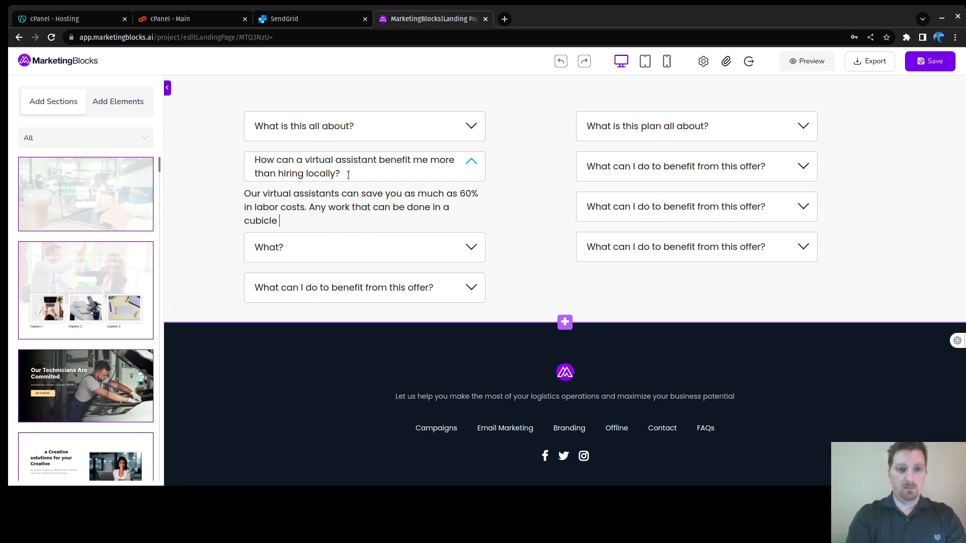
{"action": "type", "text": "can pretty much "}
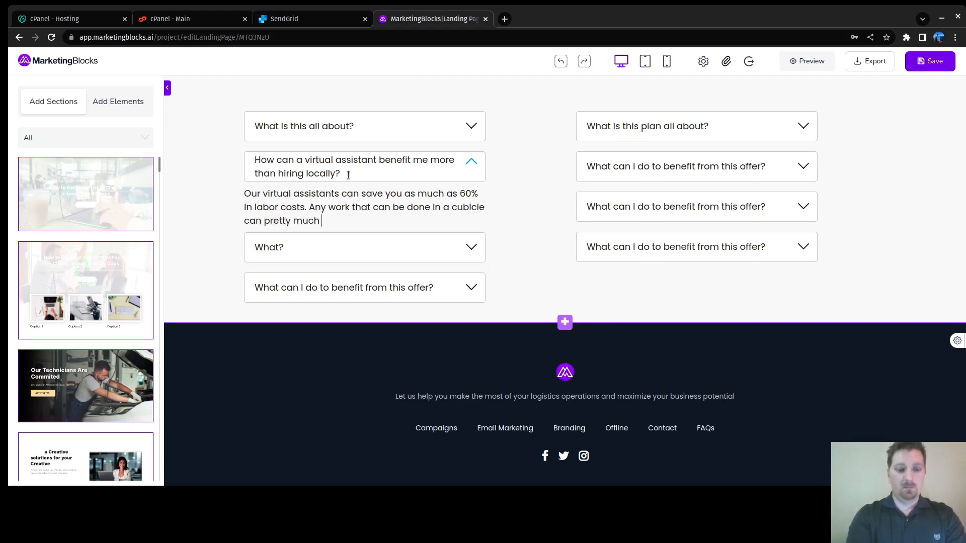
{"action": "type", "text": "be done"}
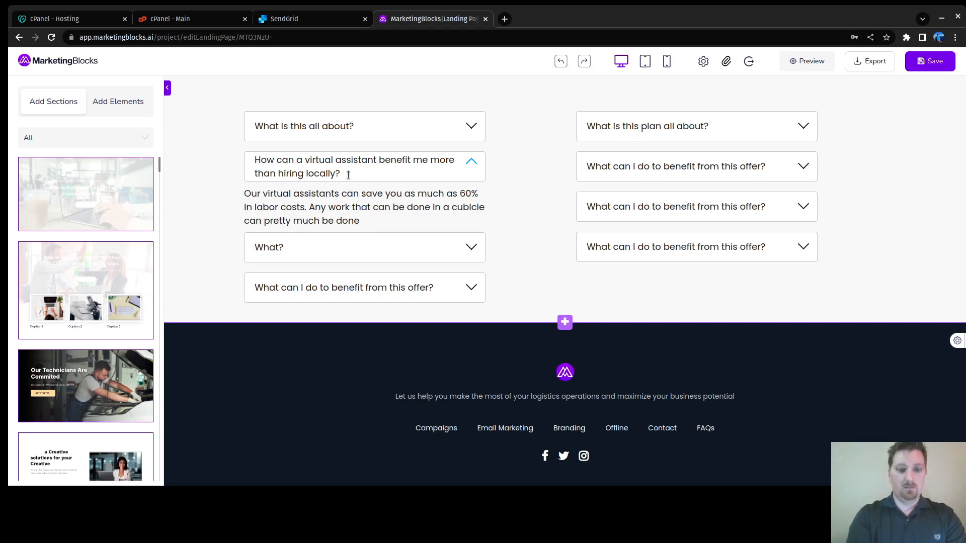
{"action": "type", "text": "remotely."}
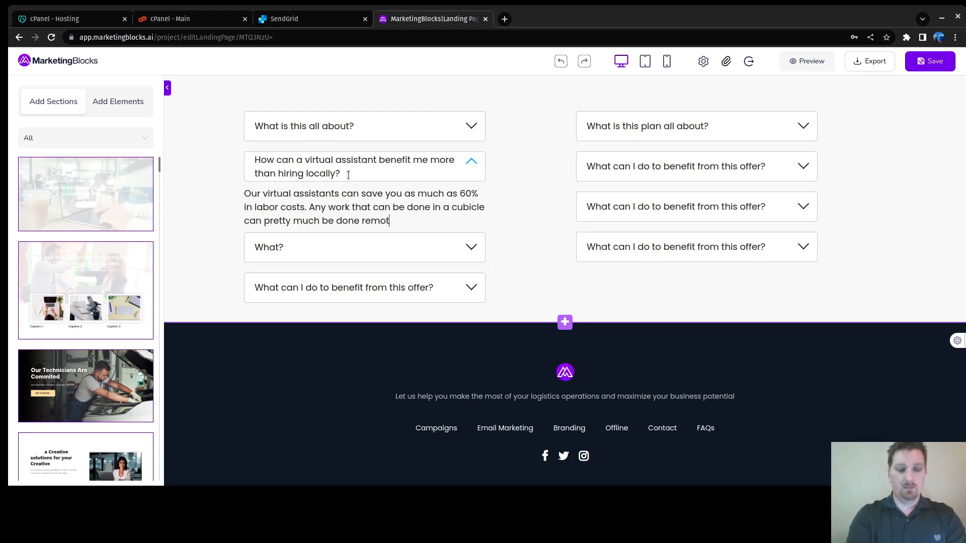
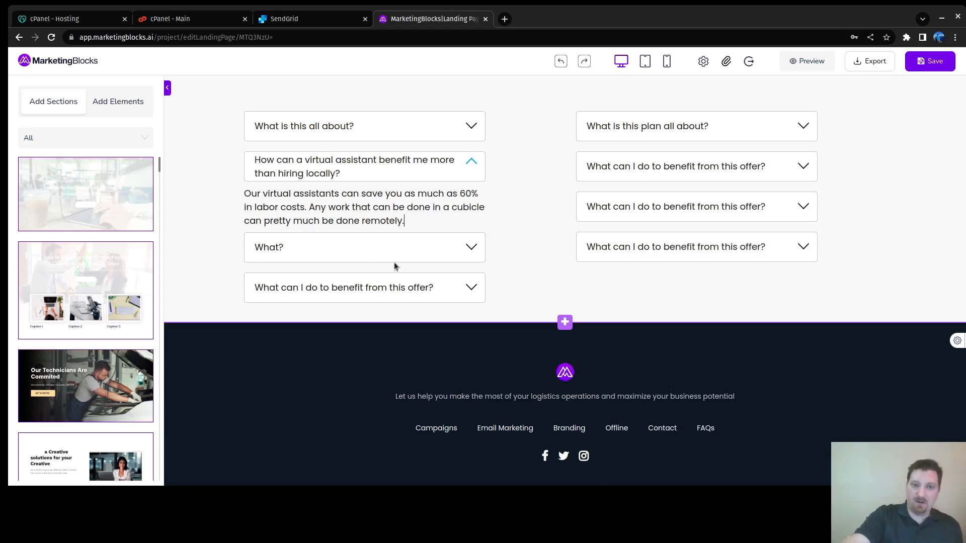
Step: Clear the 'What?' FAQ question and its placeholder answer, then delete the emptied item
{"action": "left_click", "coordinate": [425, 248]}
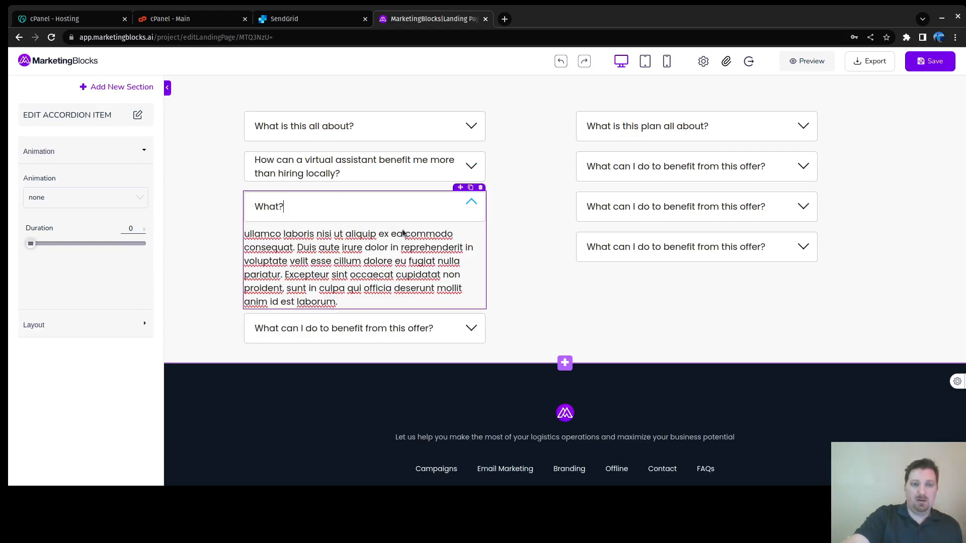
{"action": "key", "text": "ctrl+a"}
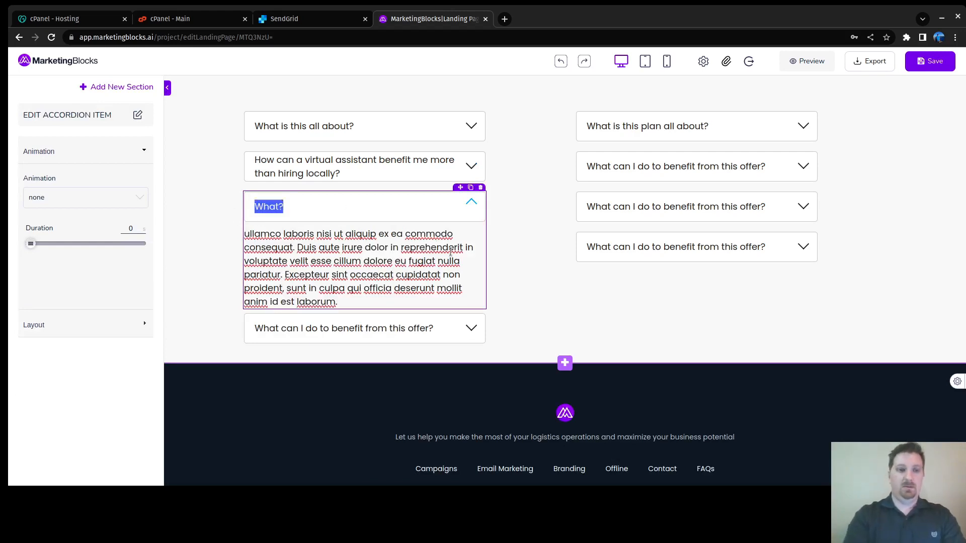
{"action": "key", "text": "BackSpace"}
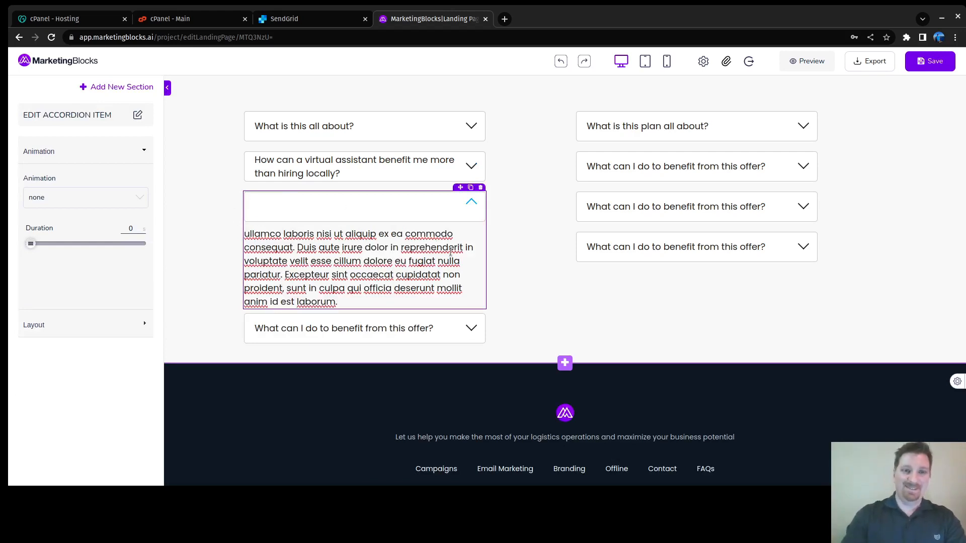
{"action": "left_click_drag", "start_coordinate": [244, 233], "coordinate": [369, 299]}
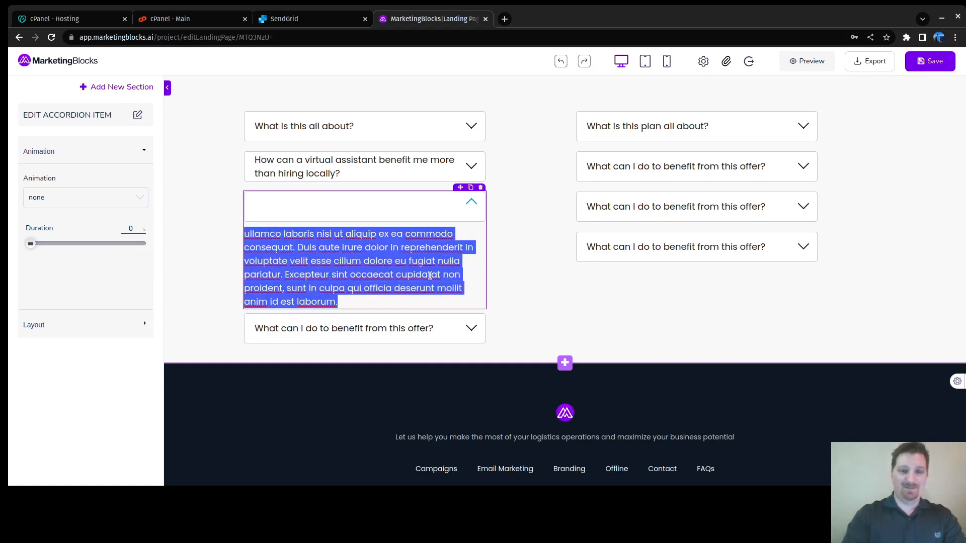
{"action": "key", "text": "BackSpace"}
{"action": "left_click", "coordinate": [321, 209]}
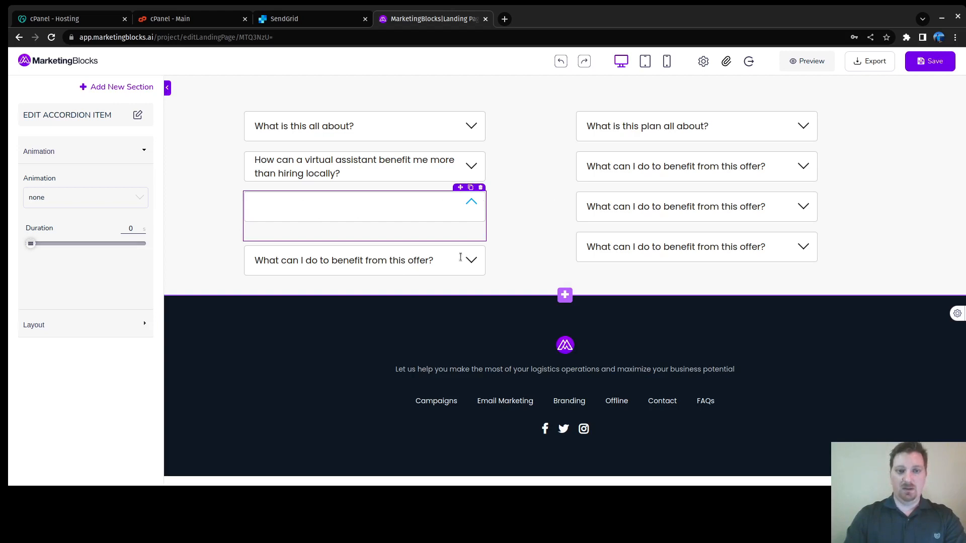
{"action": "left_click", "coordinate": [480, 188]}
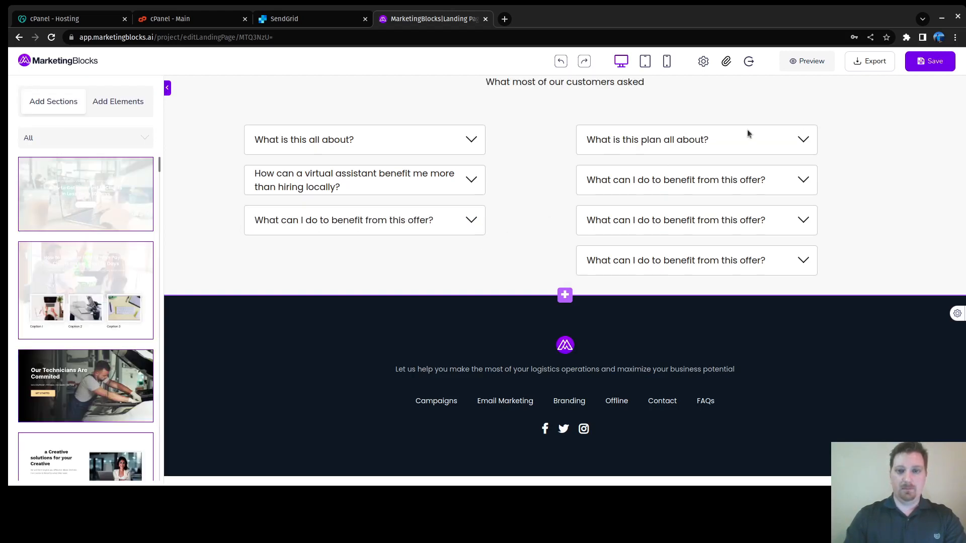
Step: Delete all four right-column FAQ items, including 'What is this plan all about?', and expand the third left question
{"action": "left_click", "coordinate": [803, 138]}
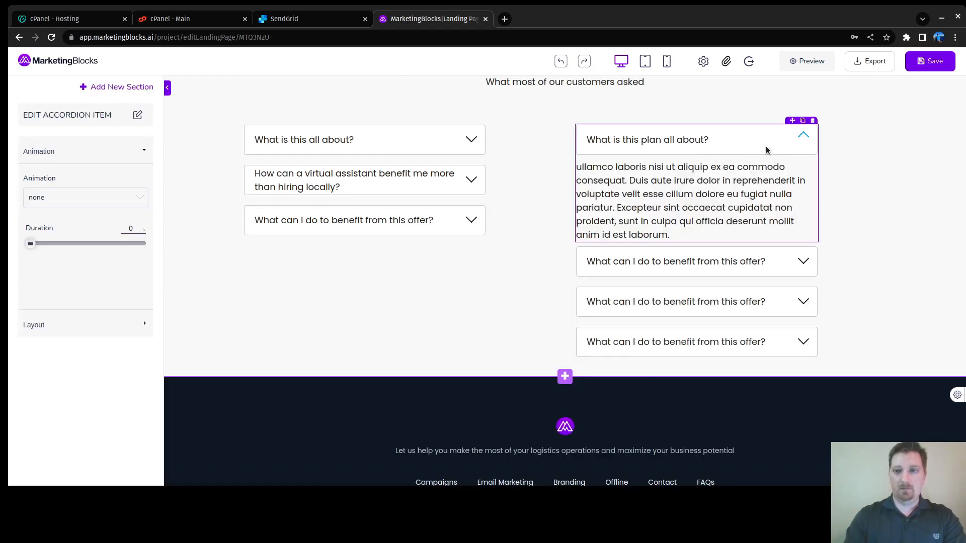
{"action": "left_click", "coordinate": [813, 121]}
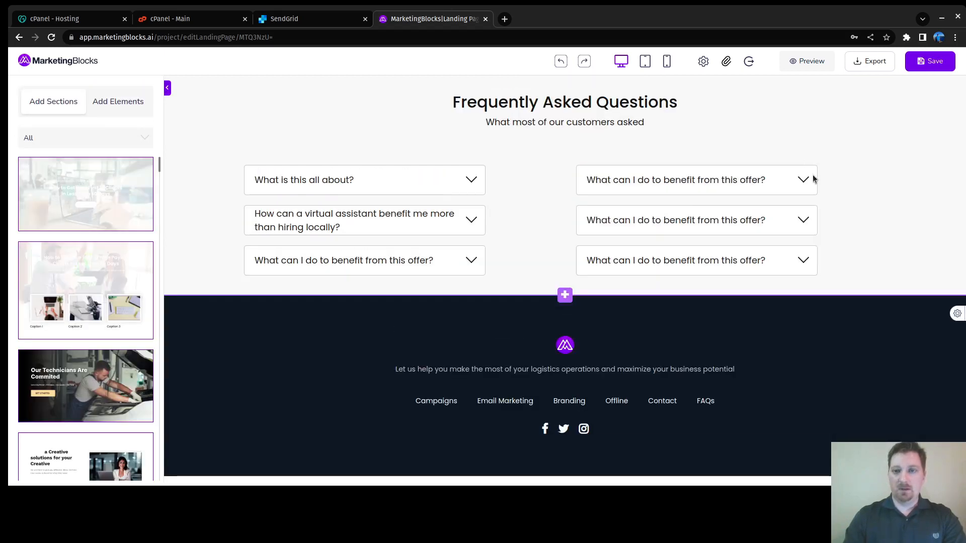
{"action": "left_click", "coordinate": [803, 180]}
{"action": "left_click", "coordinate": [815, 162]}
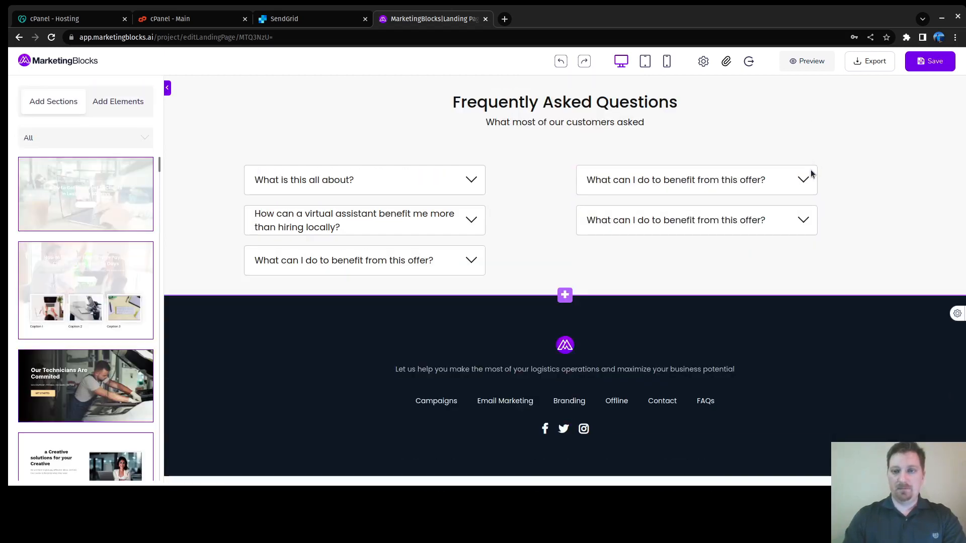
{"action": "left_click", "coordinate": [805, 179]}
{"action": "left_click", "coordinate": [815, 162]}
{"action": "left_click", "coordinate": [796, 178]}
{"action": "left_click", "coordinate": [816, 162]}
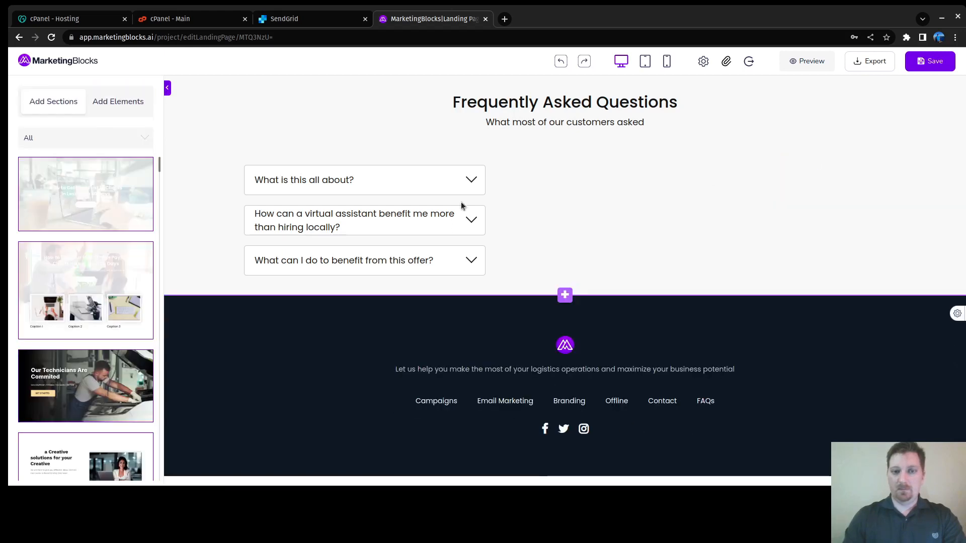
{"action": "left_click", "coordinate": [413, 259]}
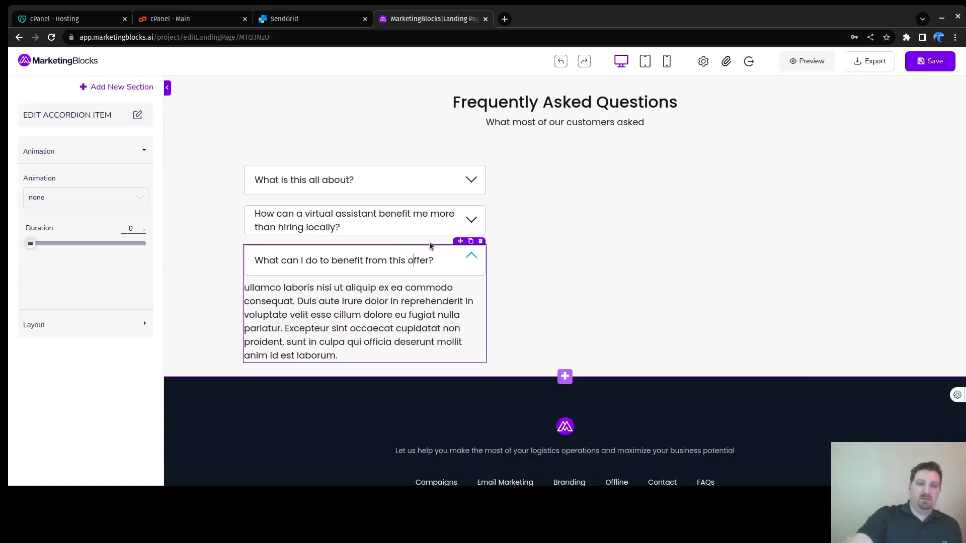
Step: Replace the third answer's placeholder with 'Aside from saving you money, our assistants have a background in'
{"action": "left_click_drag", "start_coordinate": [248, 288], "coordinate": [378, 353]}
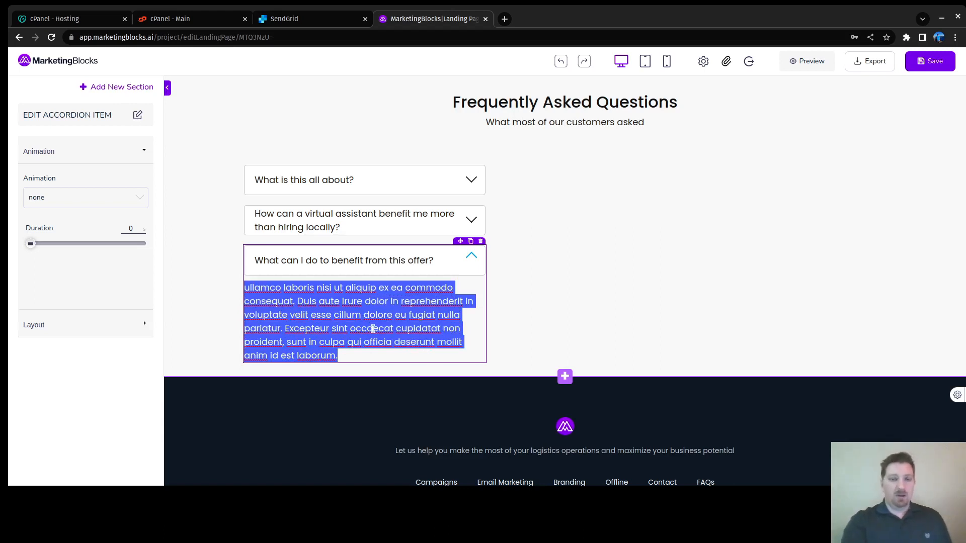
{"action": "key", "text": "BackSpace"}
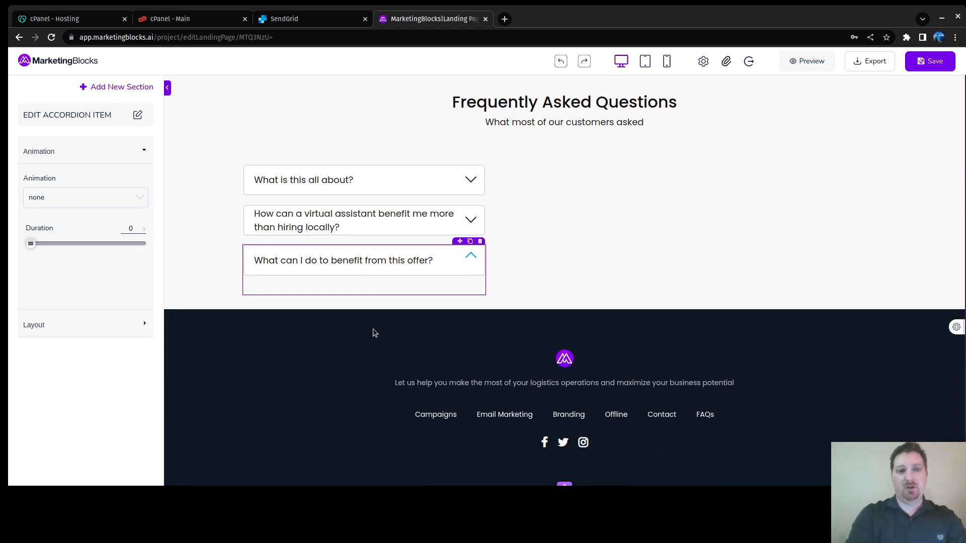
{"action": "type", "text": "Aside"}
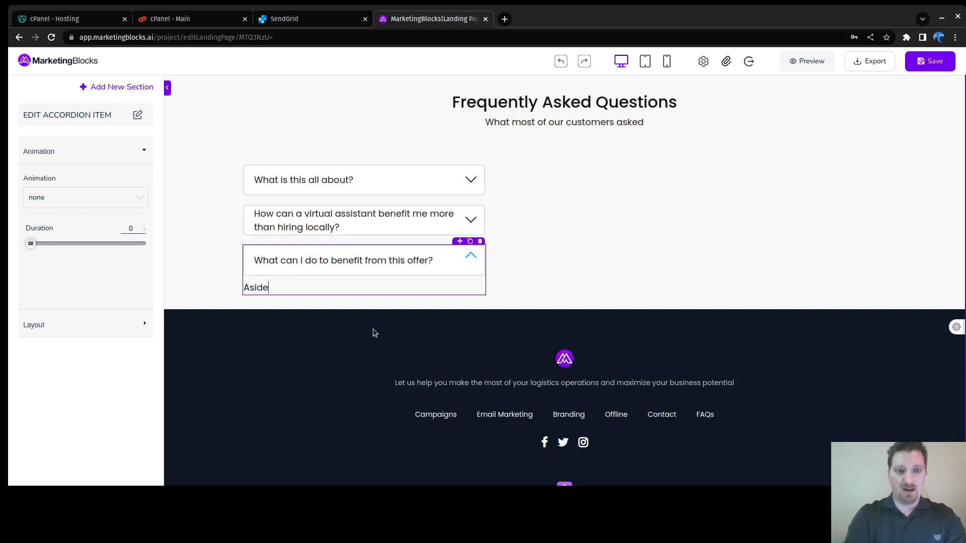
{"action": "type", "text": " from saving you "}
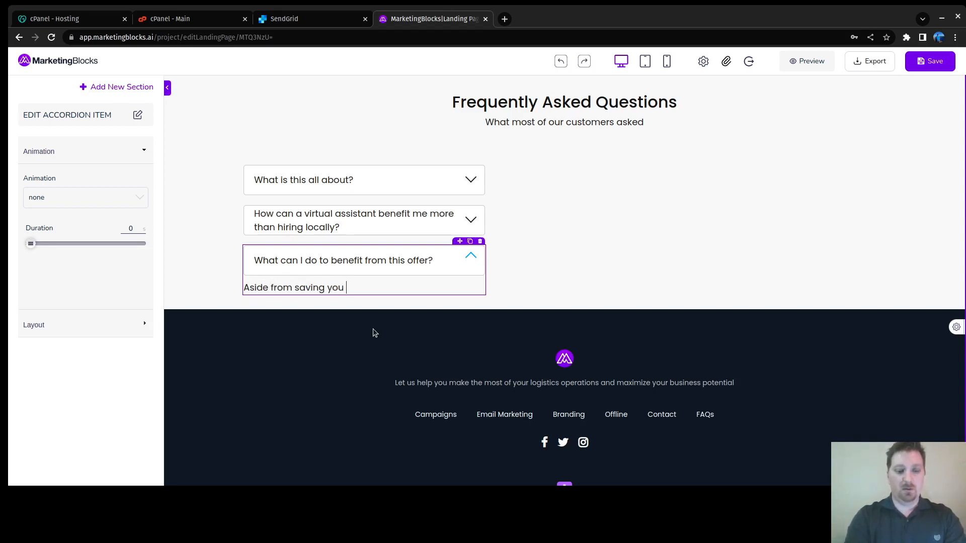
{"action": "type", "text": "money, our assistnat"}
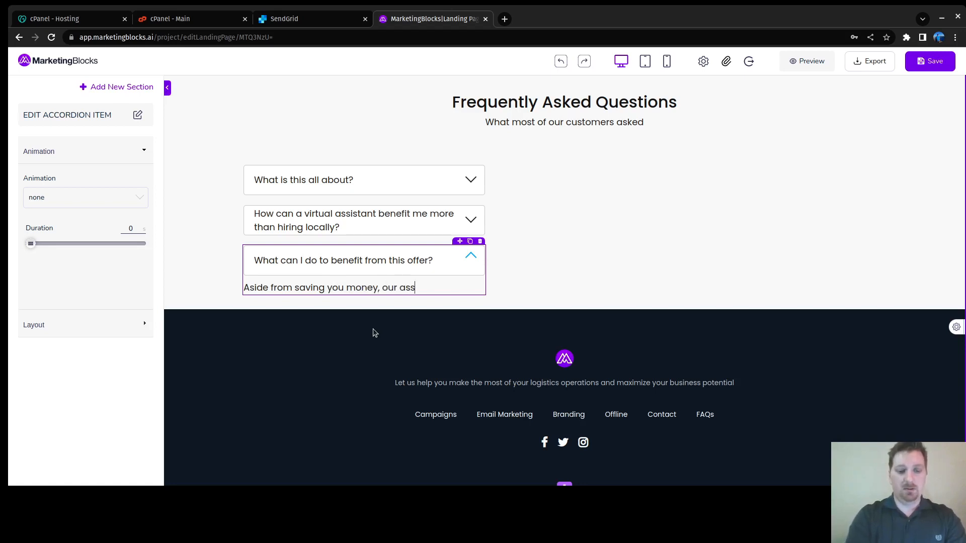
{"action": "key", "text": "BackSpace"}
{"action": "key", "text": "BackSpace"}
{"action": "key", "text": "BackSpace"}
{"action": "type", "text": "ants have "}
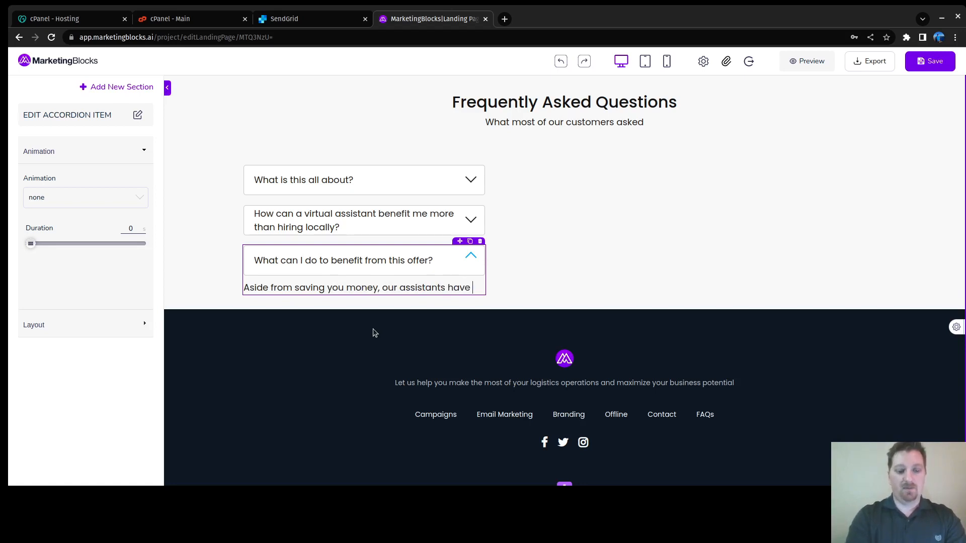
{"action": "type", "text": "a backgournd in"}
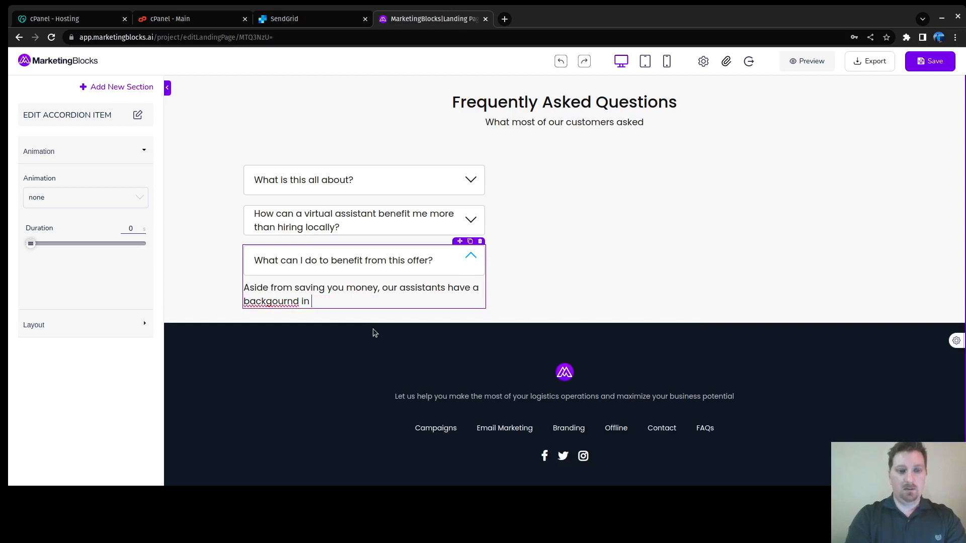
{"action": "key", "text": "BackSpace"}
{"action": "key", "text": "BackSpace"}
{"action": "key", "text": "BackSpace"}
{"action": "key", "text": "BackSpace"}
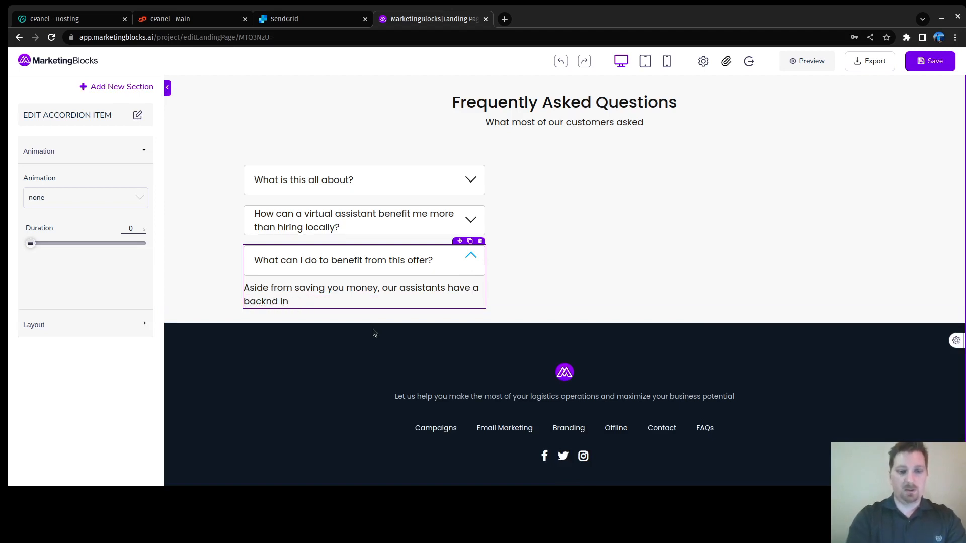
{"action": "type", "text": "groun"}
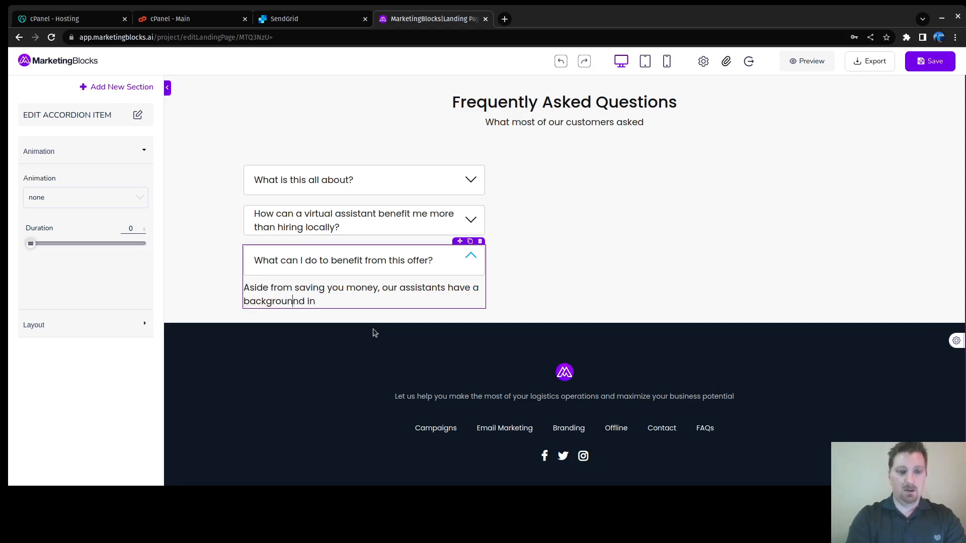
{"action": "key", "text": "BackSpace"}
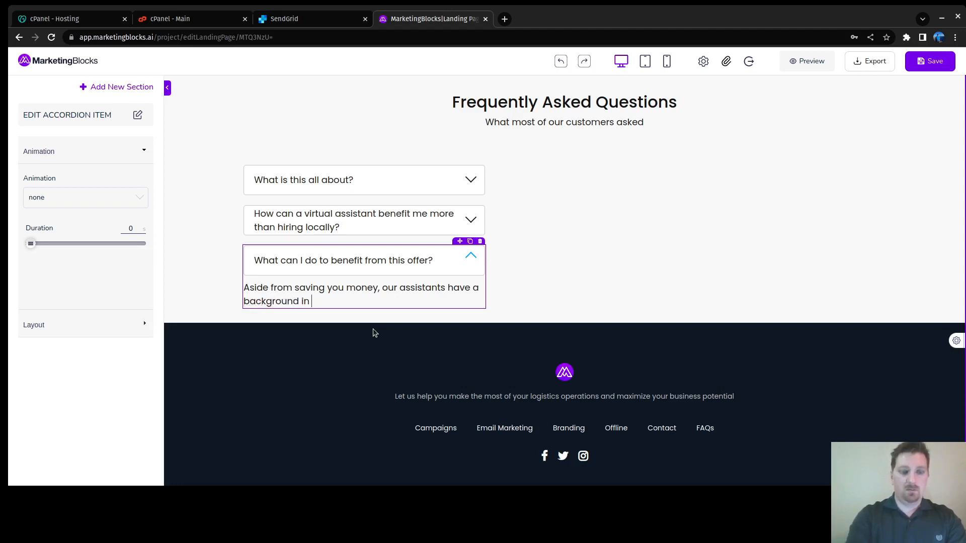
Step: Finish the answer with 'trucking. Our company has been servicing logistics companies since 2017.'
{"action": "type", "text": "trucki"}
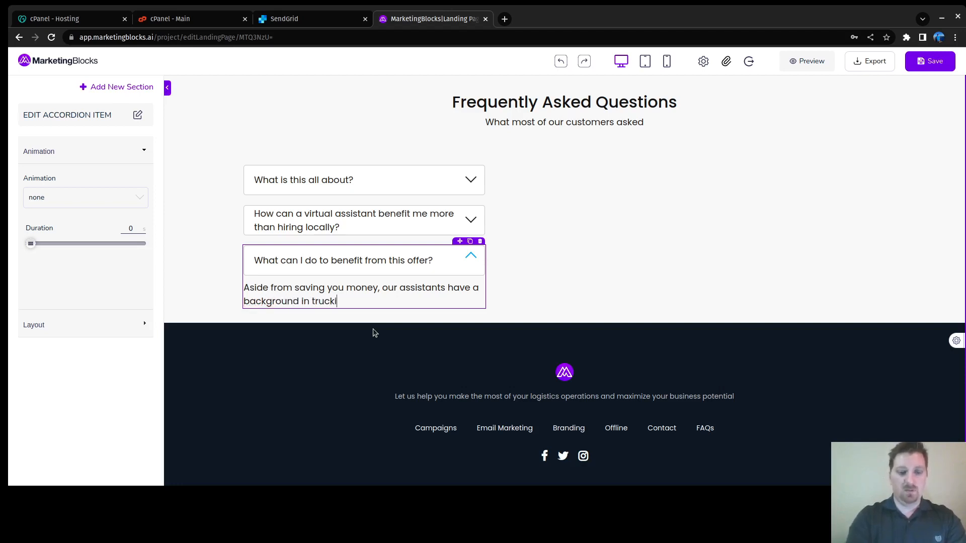
{"action": "type", "text": "ng. They "}
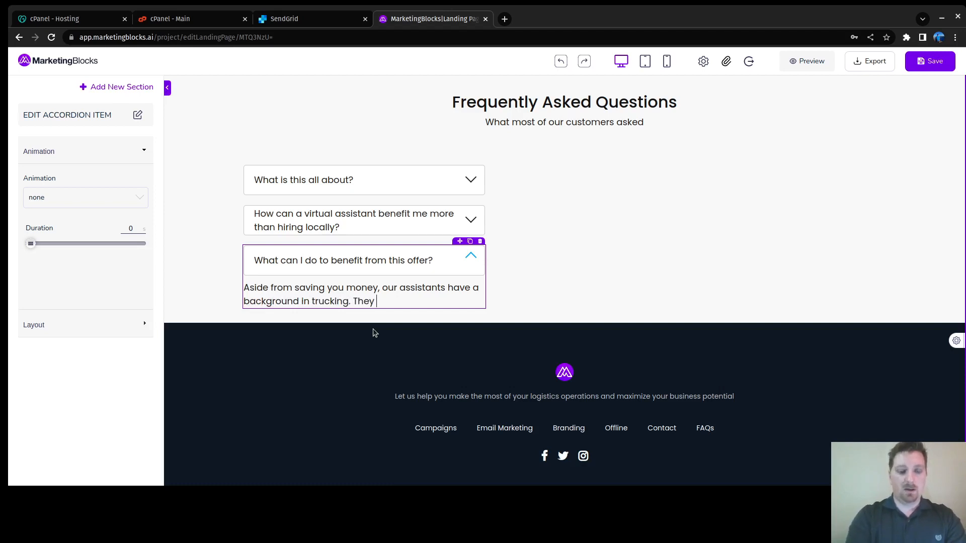
{"action": "type", "text": "have been"}
{"action": "key", "text": "BackSpace"}
{"action": "key", "text": "BackSpace"}
{"action": "key", "text": "BackSpace"}
{"action": "key", "text": "BackSpace"}
{"action": "key", "text": "BackSpace"}
{"action": "key", "text": "BackSpace"}
{"action": "key", "text": "BackSpace"}
{"action": "key", "text": "BackSpace"}
{"action": "key", "text": "BackSpace"}
{"action": "key", "text": "BackSpace"}
{"action": "key", "text": "BackSpace"}
{"action": "key", "text": "BackSpace"}
{"action": "key", "text": "BackSpace"}
{"action": "key", "text": "BackSpace"}
{"action": "key", "text": "BackSpace"}
{"action": "type", "text": "Our company "}
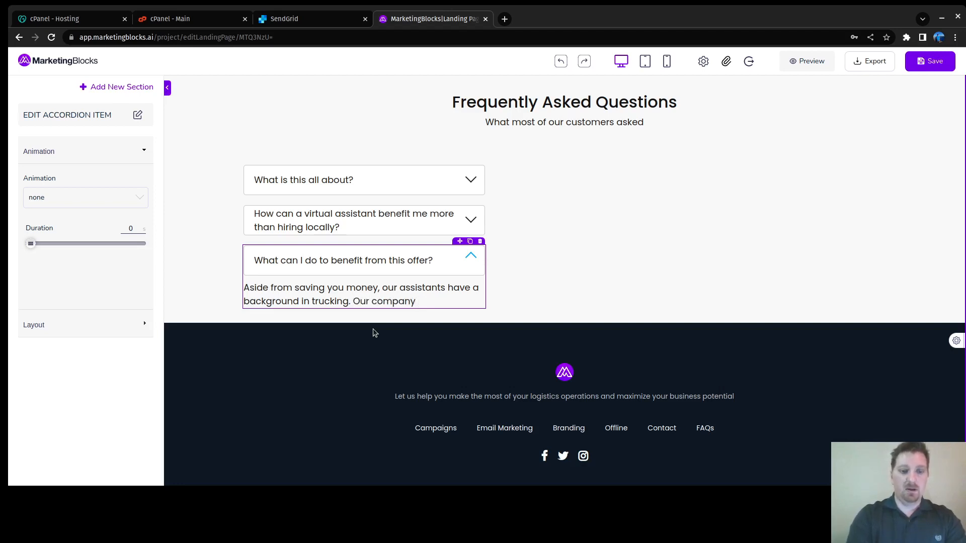
{"action": "type", "text": "has 6"}
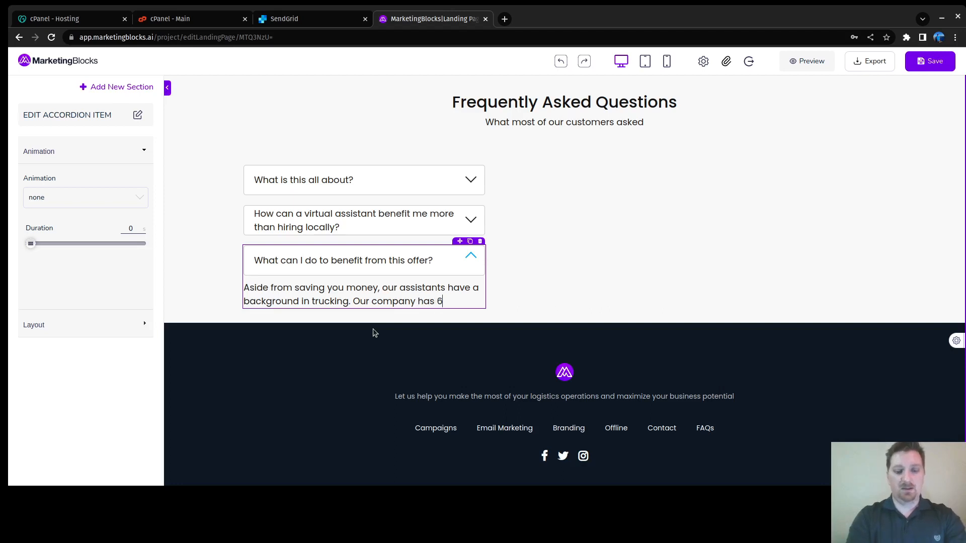
{"action": "type", "text": " years "}
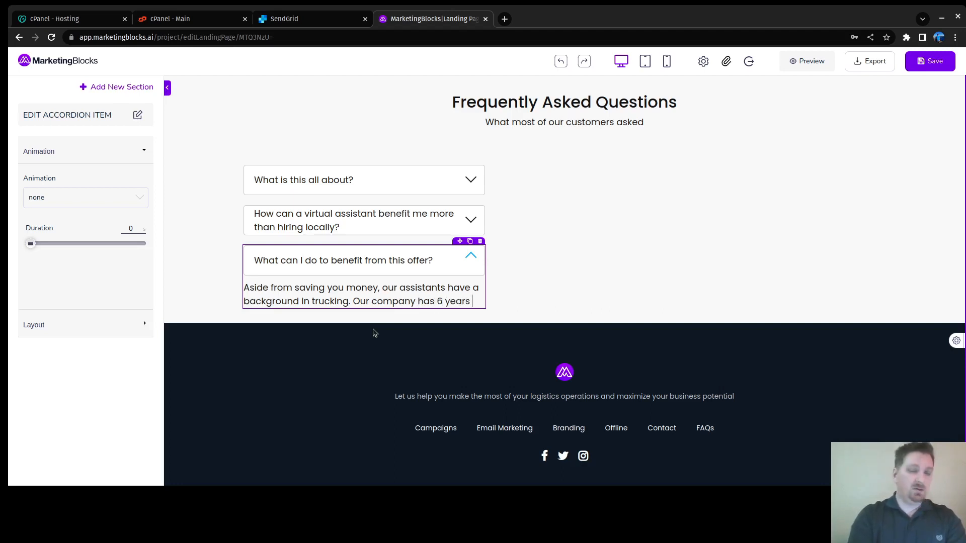
{"action": "type", "text": "of"}
{"action": "key", "text": "BackSpace"}
{"action": "key", "text": "BackSpace"}
{"action": "key", "text": "BackSpace"}
{"action": "key", "text": "BackSpace"}
{"action": "key", "text": "BackSpace"}
{"action": "key", "text": "BackSpace"}
{"action": "key", "text": "BackSpace"}
{"action": "key", "text": "BackSpace"}
{"action": "key", "text": "BackSpace"}
{"action": "key", "text": "BackSpace"}
{"action": "key", "text": "BackSpace"}
{"action": "key", "text": "BackSpace"}
{"action": "key", "text": "BackSpace"}
{"action": "key", "text": "BackSpace"}
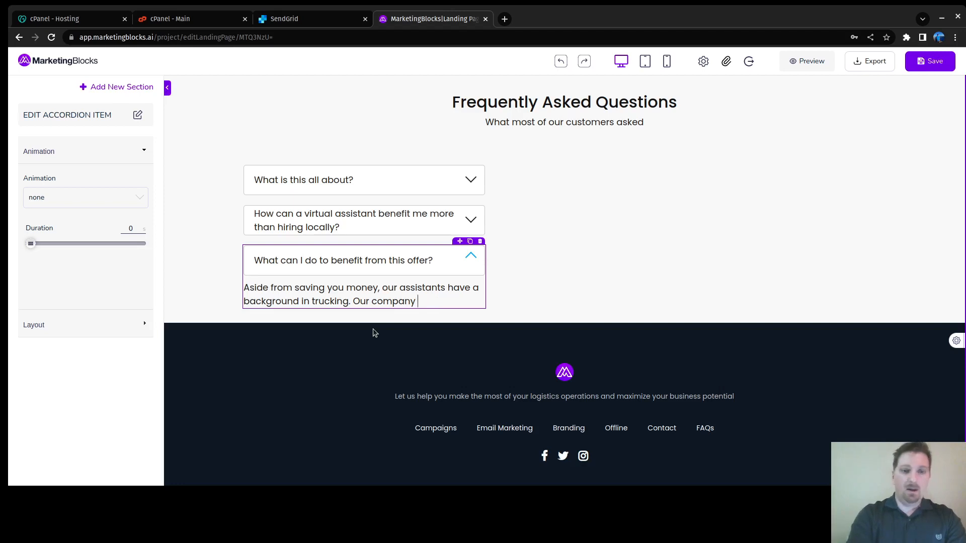
{"action": "type", "text": "has been"}
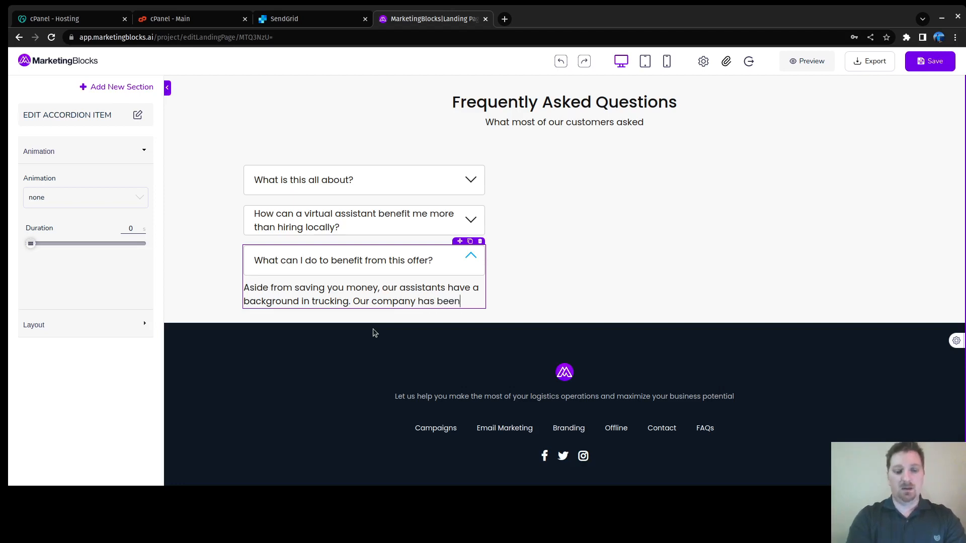
{"action": "type", "text": " servicing "}
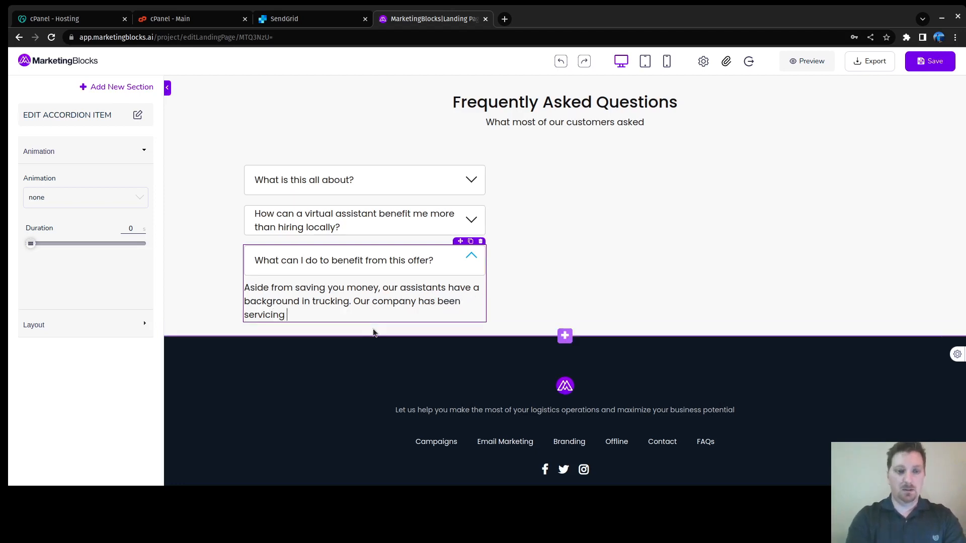
{"action": "type", "text": "logs"}
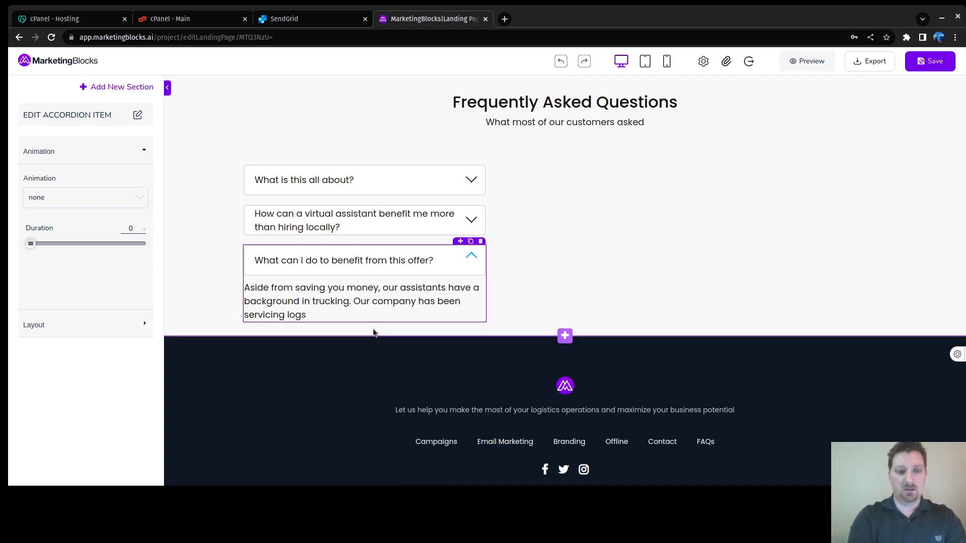
{"action": "key", "text": "BackSpace"}
{"action": "type", "text": "istics"}
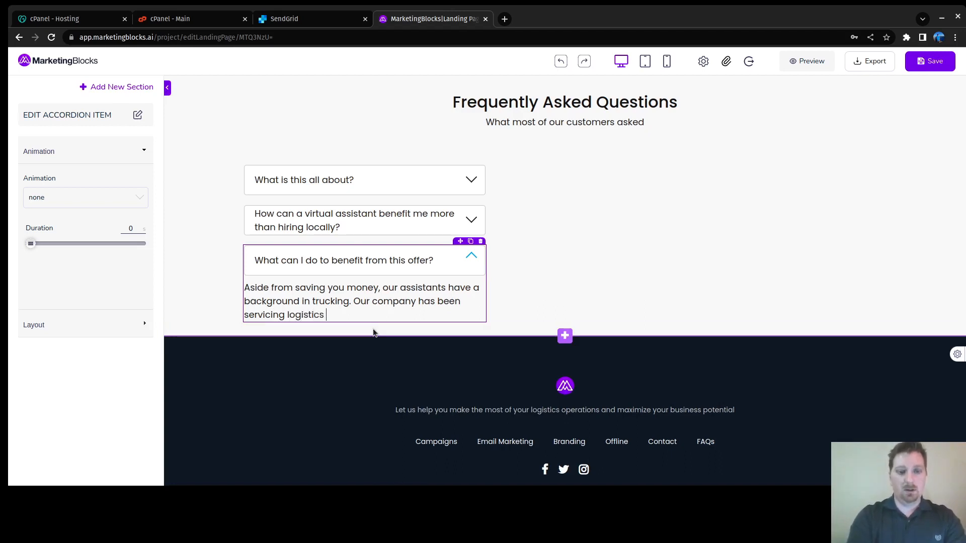
{"action": "type", "text": " companies since"}
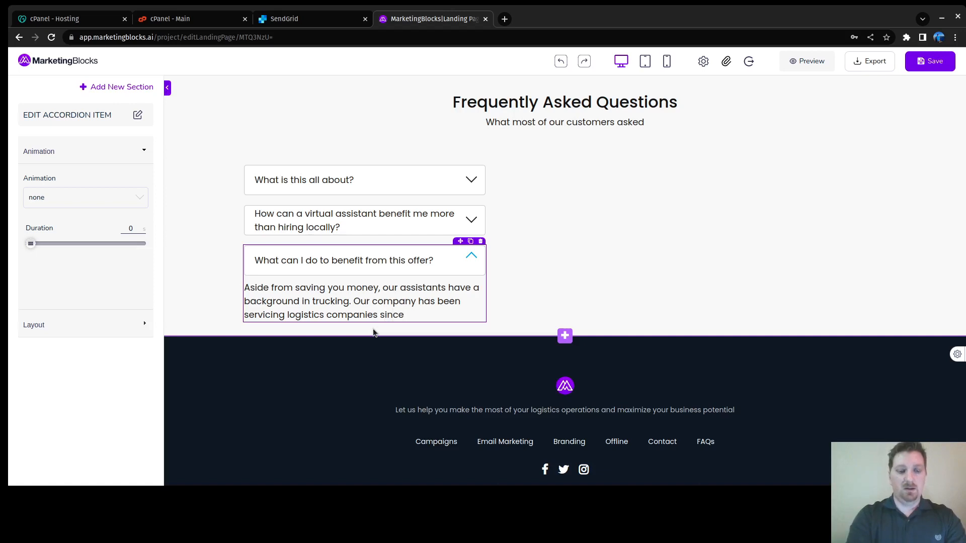
{"action": "type", "text": " 2017."}
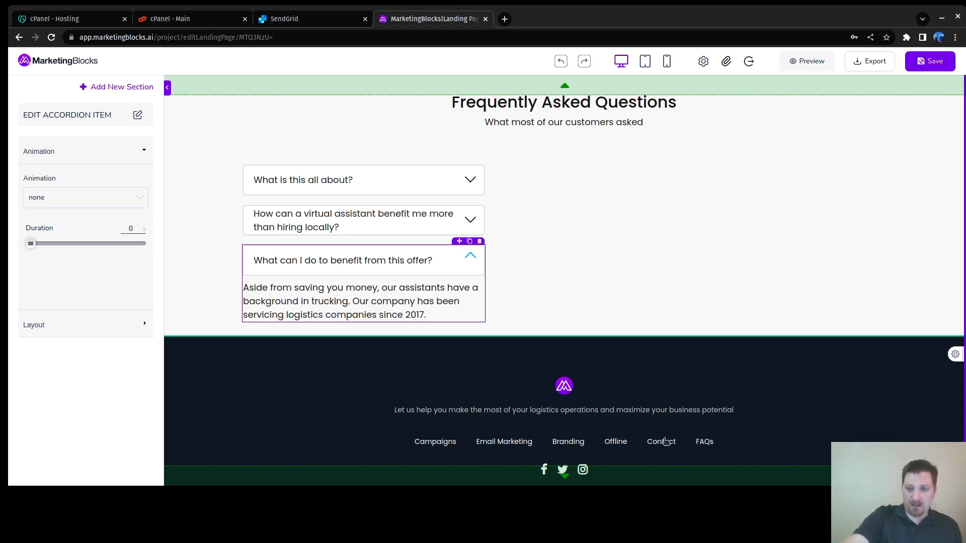
Step: Delete the Offline, Branding, Email Marketing and Campaigns footer links, keeping only Contact and FAQs
{"action": "scroll", "coordinate": [663, 425], "scroll_direction": "up", "scroll_amount": 10}
{"action": "scroll", "coordinate": [666, 421], "scroll_direction": "down", "scroll_amount": 4}
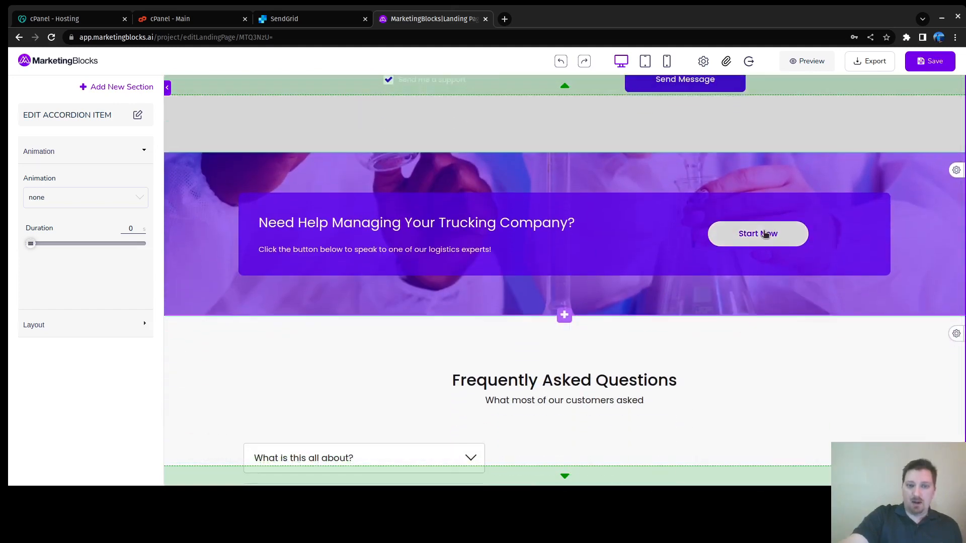
{"action": "scroll", "coordinate": [691, 352], "scroll_direction": "up", "scroll_amount": 5}
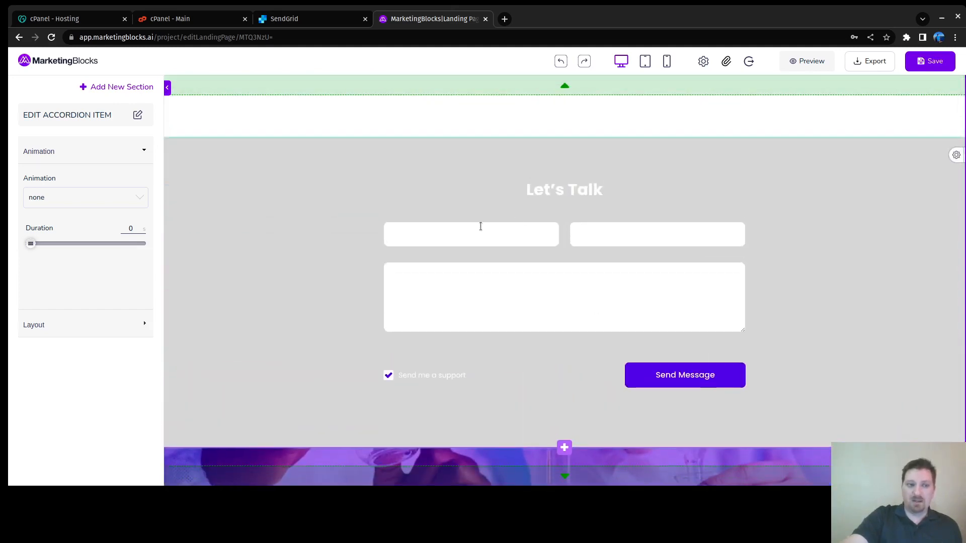
{"action": "scroll", "coordinate": [606, 290], "scroll_direction": "up", "scroll_amount": 10}
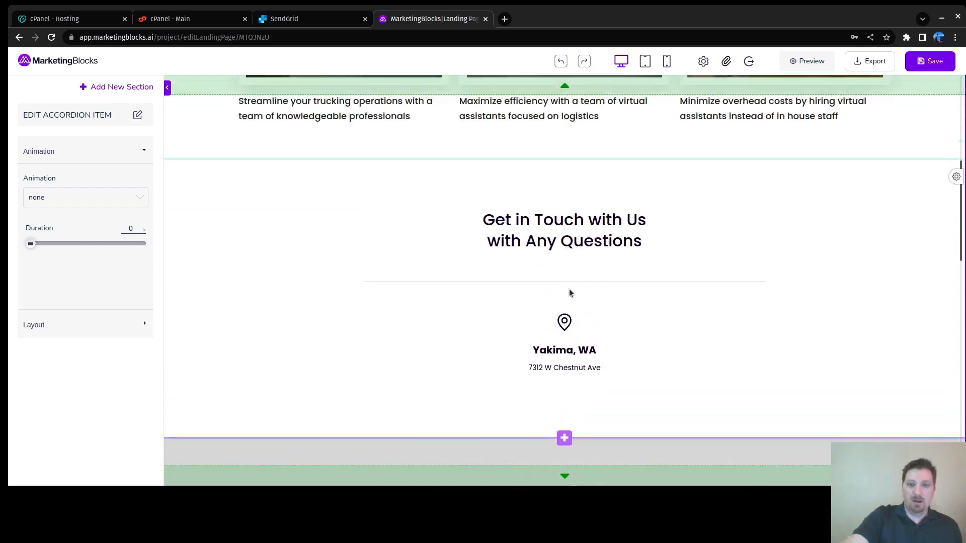
{"action": "scroll", "coordinate": [569, 293], "scroll_direction": "up", "scroll_amount": 3}
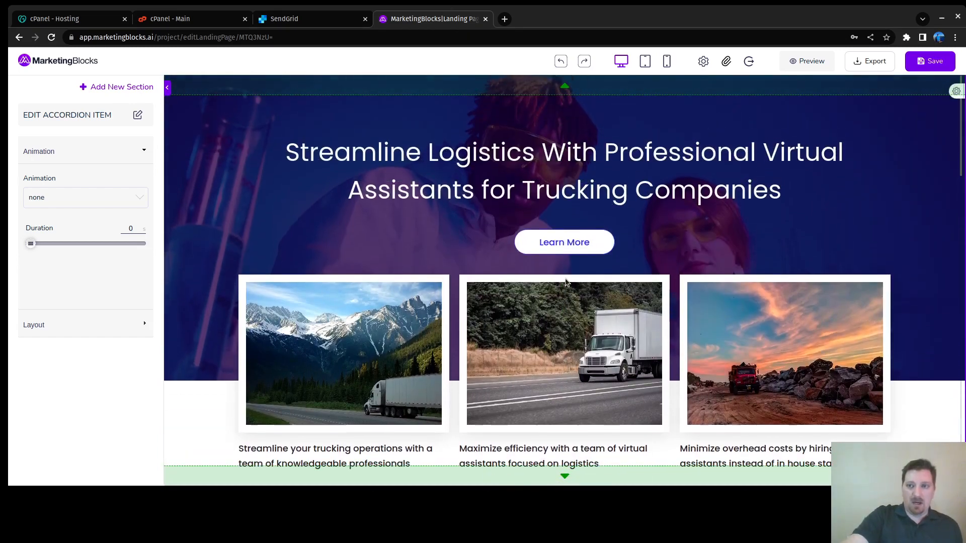
{"action": "scroll", "coordinate": [554, 302], "scroll_direction": "down", "scroll_amount": 5}
{"action": "scroll", "coordinate": [550, 301], "scroll_direction": "down", "scroll_amount": 15}
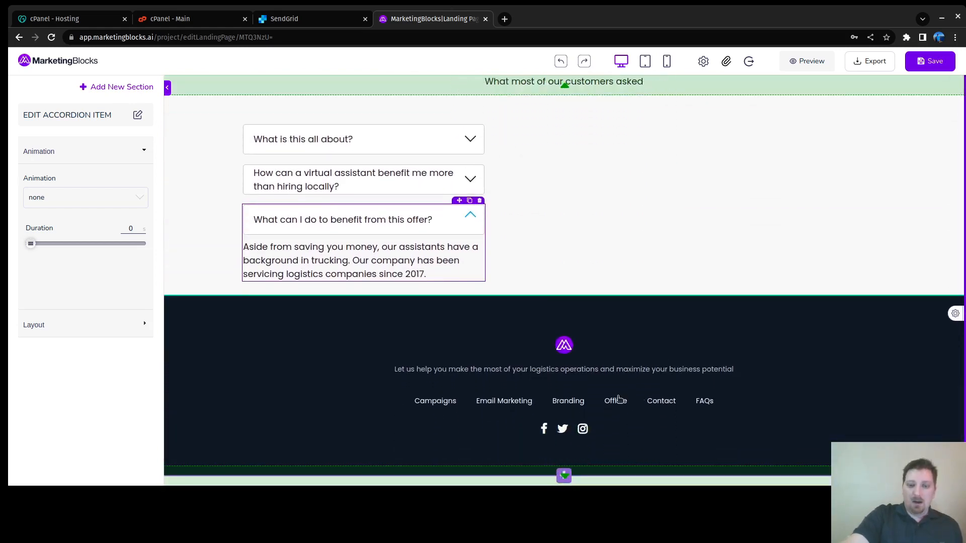
{"action": "left_click", "coordinate": [617, 399]}
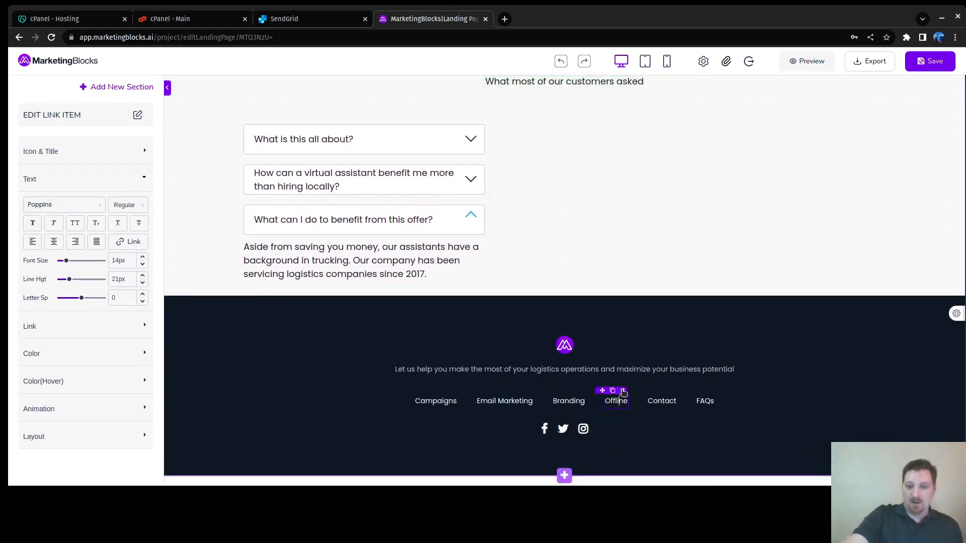
{"action": "left_click", "coordinate": [623, 392]}
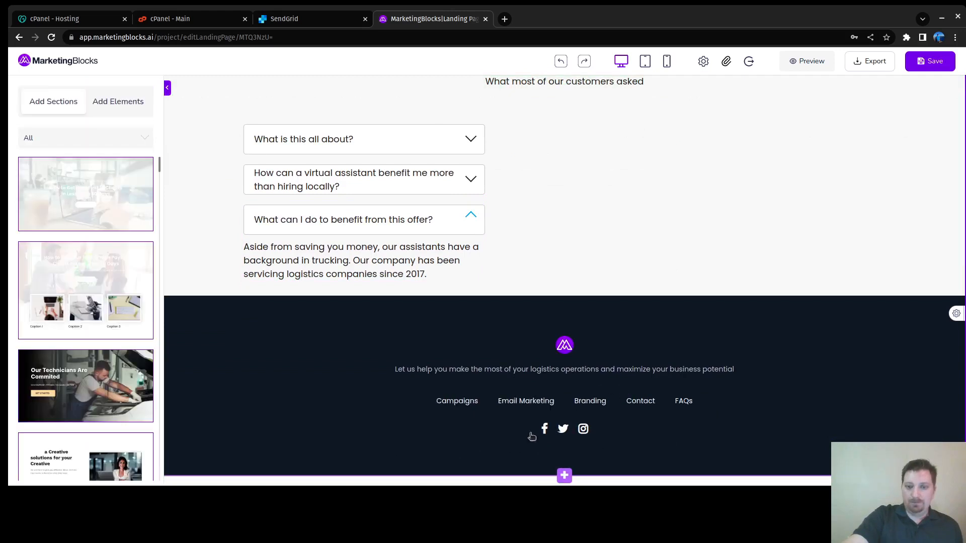
{"action": "left_click", "coordinate": [590, 401]}
{"action": "left_click", "coordinate": [602, 391]}
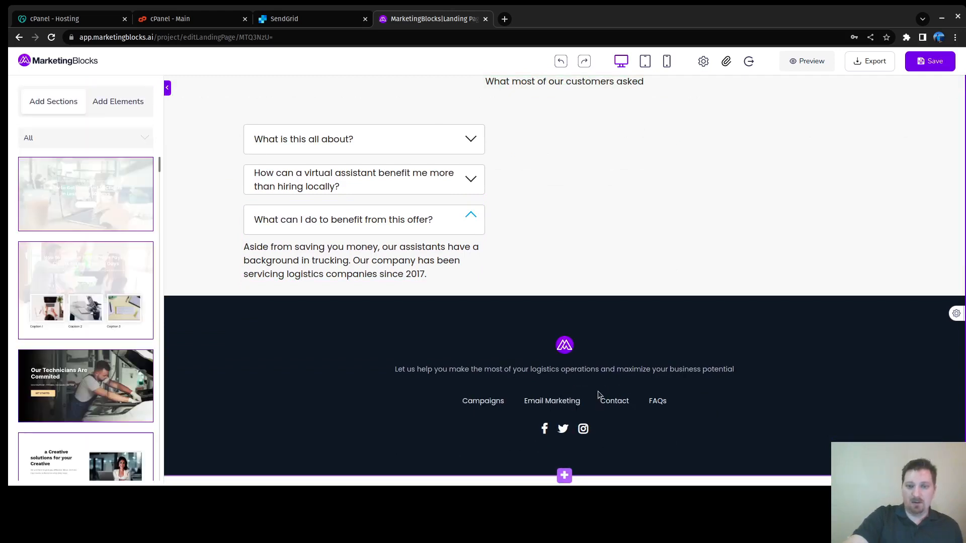
{"action": "left_click", "coordinate": [570, 402]}
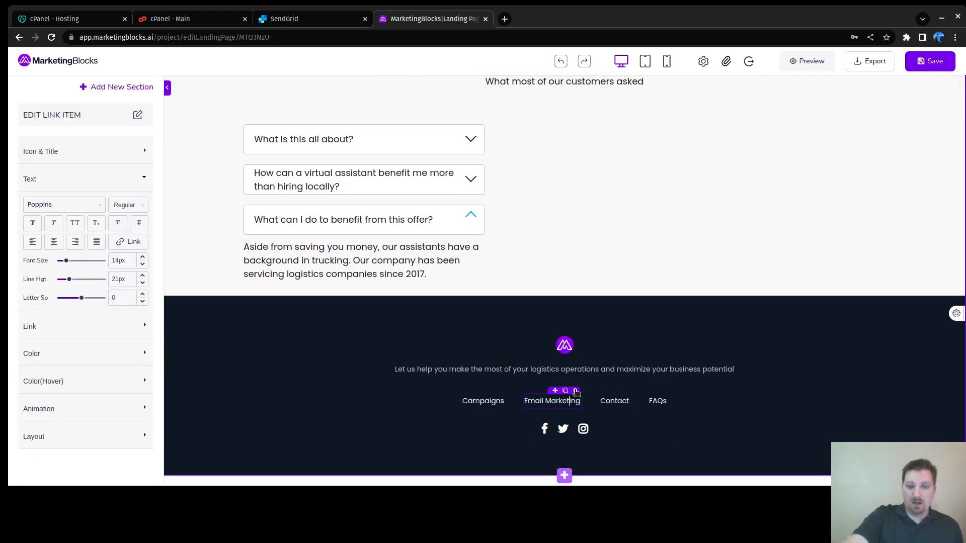
{"action": "left_click", "coordinate": [577, 391]}
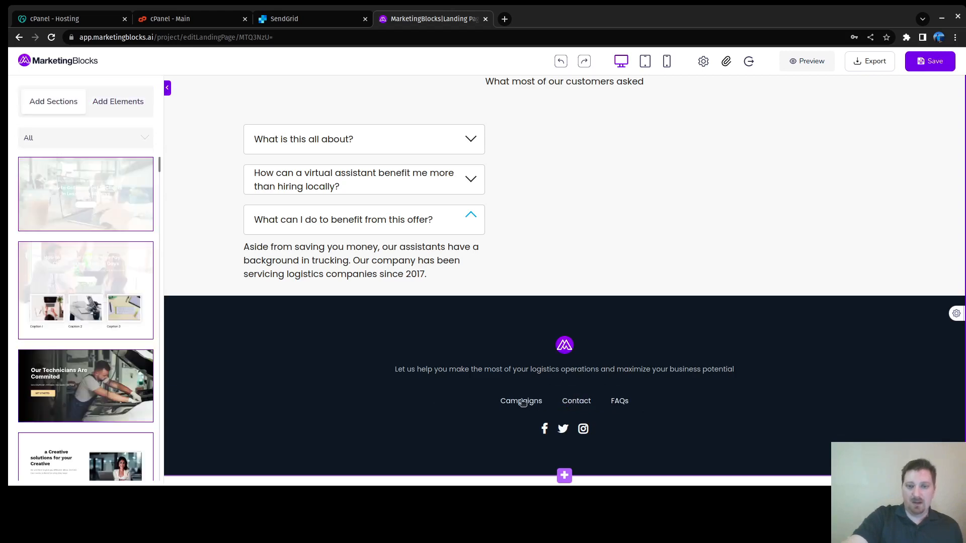
{"action": "left_click", "coordinate": [525, 401]}
{"action": "left_click", "coordinate": [539, 392]}
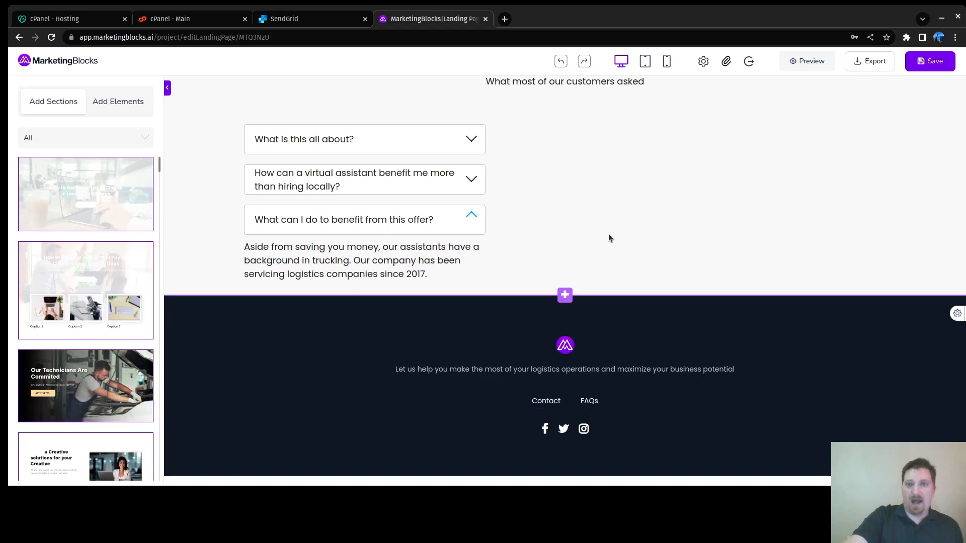
{"action": "scroll", "coordinate": [663, 236], "scroll_direction": "up", "scroll_amount": 15}
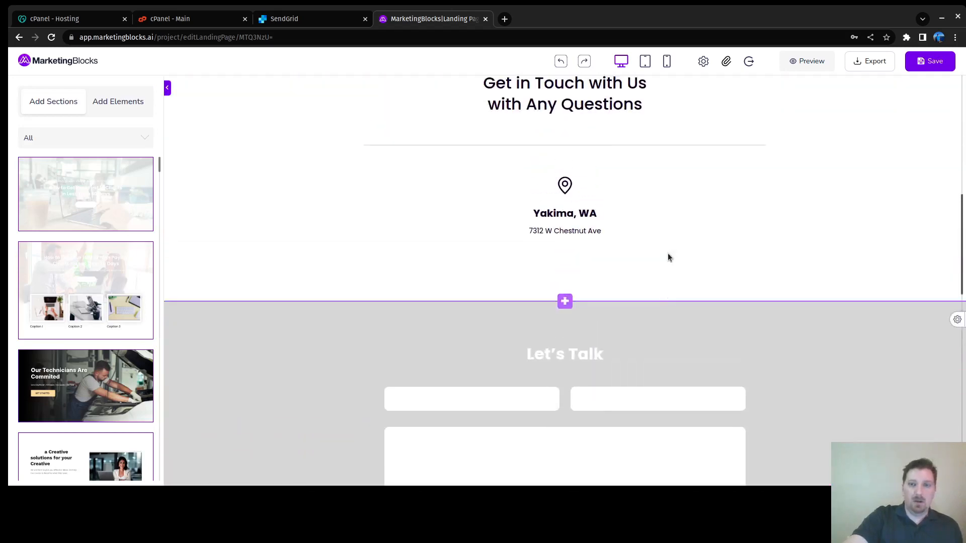
{"action": "scroll", "coordinate": [669, 257], "scroll_direction": "up", "scroll_amount": 10}
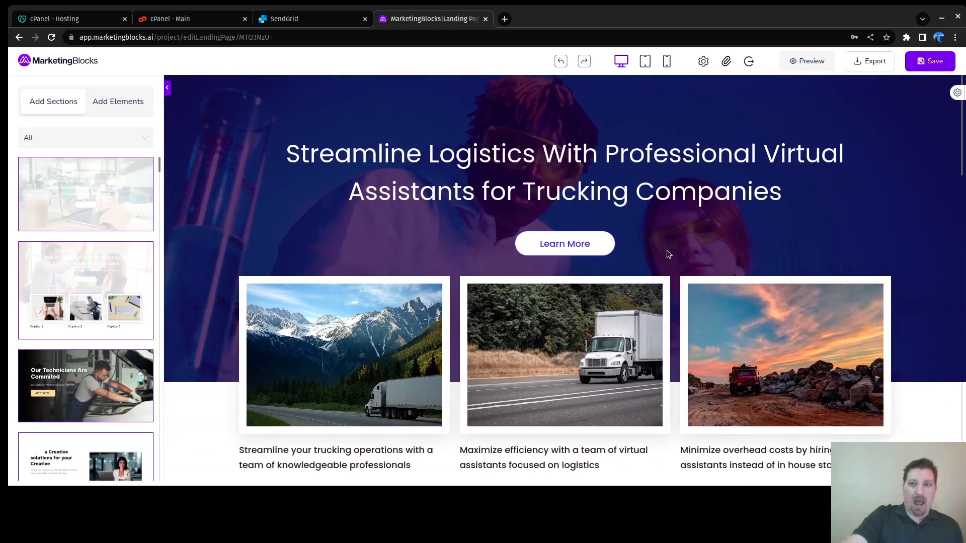
{"action": "scroll", "coordinate": [669, 254], "scroll_direction": "down", "scroll_amount": 20}
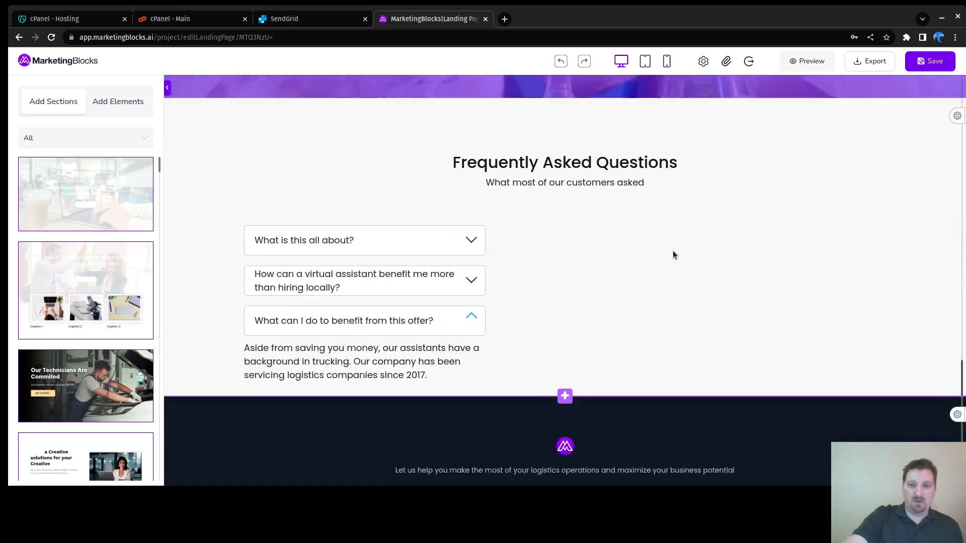
{"action": "scroll", "coordinate": [672, 255], "scroll_direction": "down", "scroll_amount": 3}
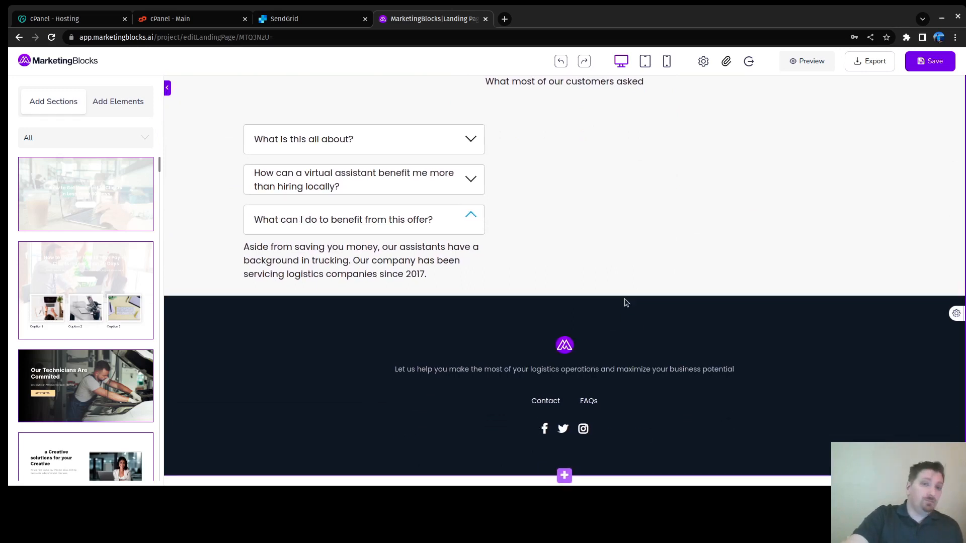
{"action": "scroll", "coordinate": [643, 227], "scroll_direction": "up", "scroll_amount": 4}
{"action": "scroll", "coordinate": [641, 235], "scroll_direction": "up", "scroll_amount": 6}
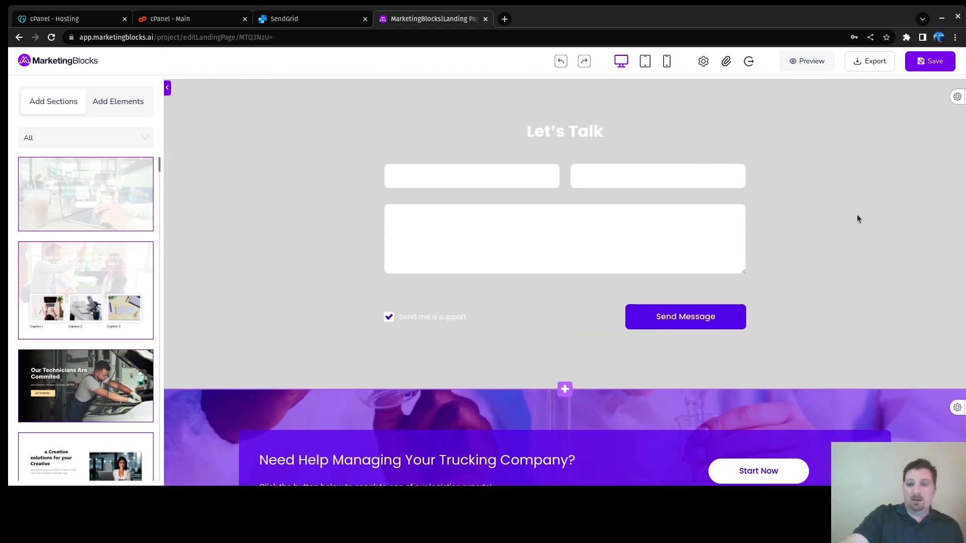
{"action": "scroll", "coordinate": [855, 214], "scroll_direction": "up", "scroll_amount": 10}
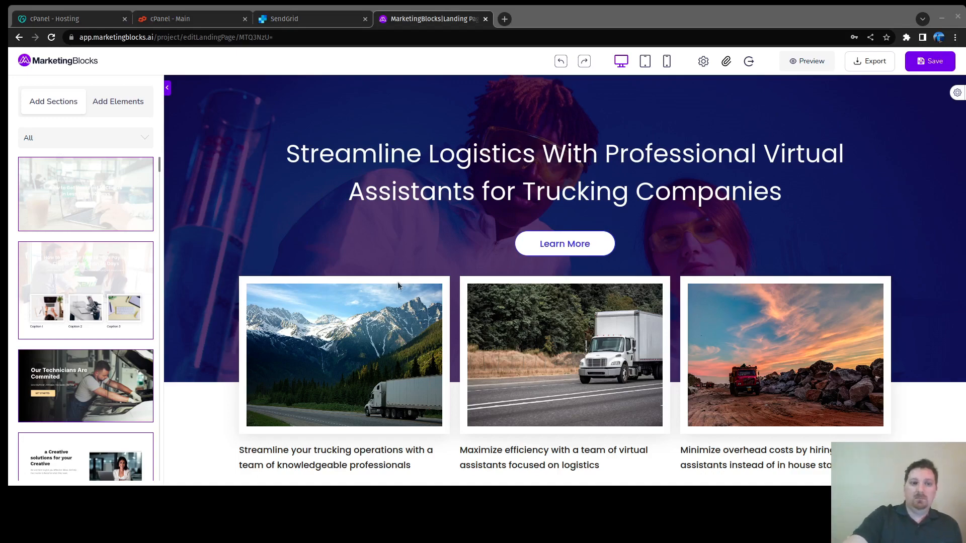
Step: Save the trucking landing page and browse the Add Sections category list
{"action": "left_click", "coordinate": [272, 102]}
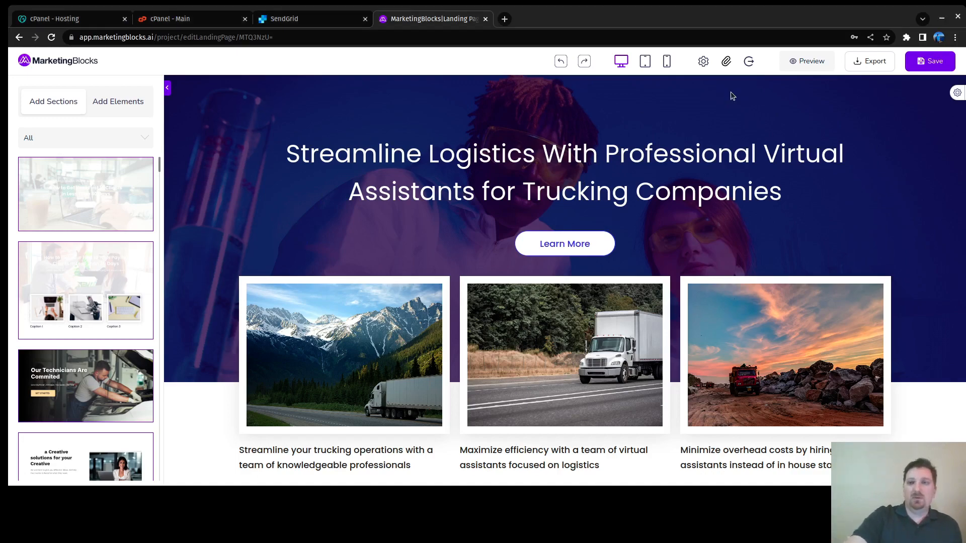
{"action": "left_click", "coordinate": [931, 66]}
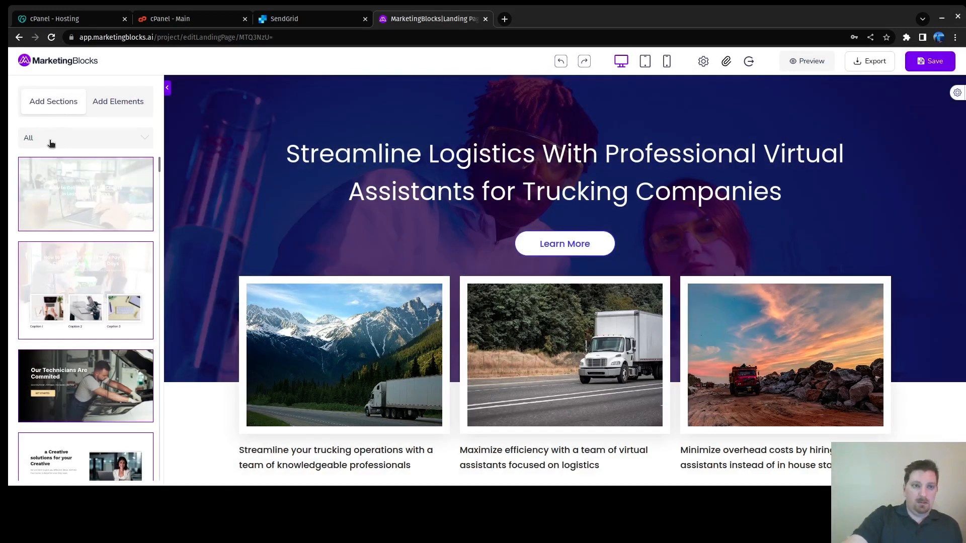
{"action": "left_click", "coordinate": [51, 142]}
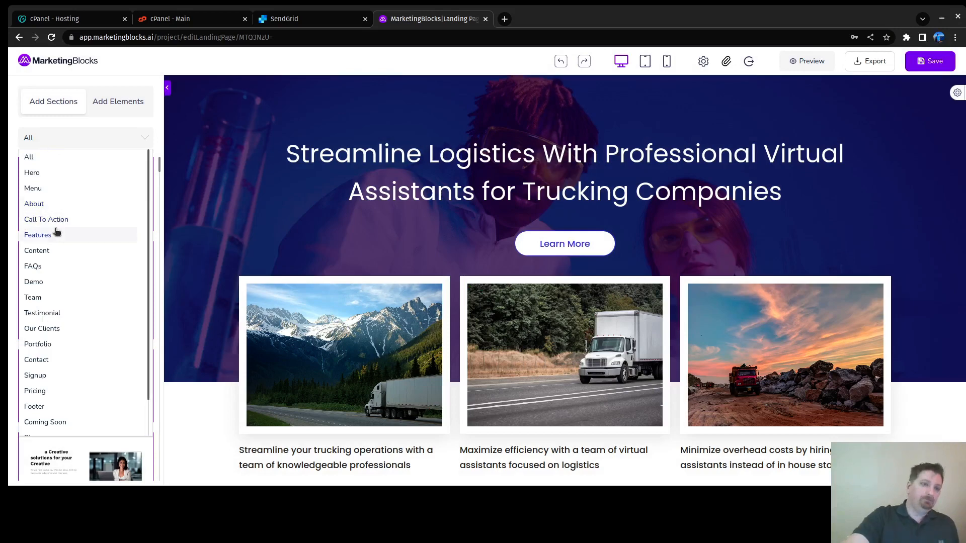
{"action": "scroll", "coordinate": [58, 229], "scroll_direction": "down", "scroll_amount": 1}
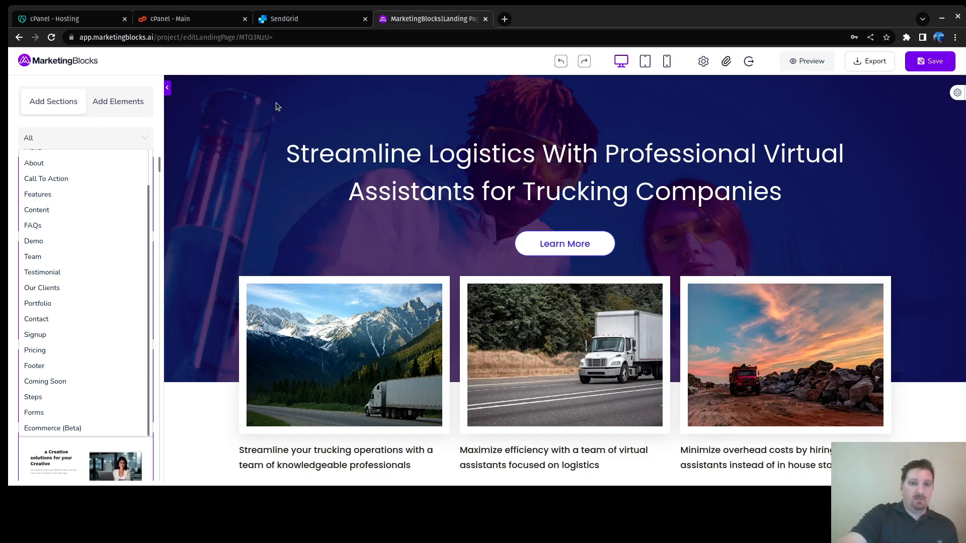
{"action": "left_click", "coordinate": [125, 123]}
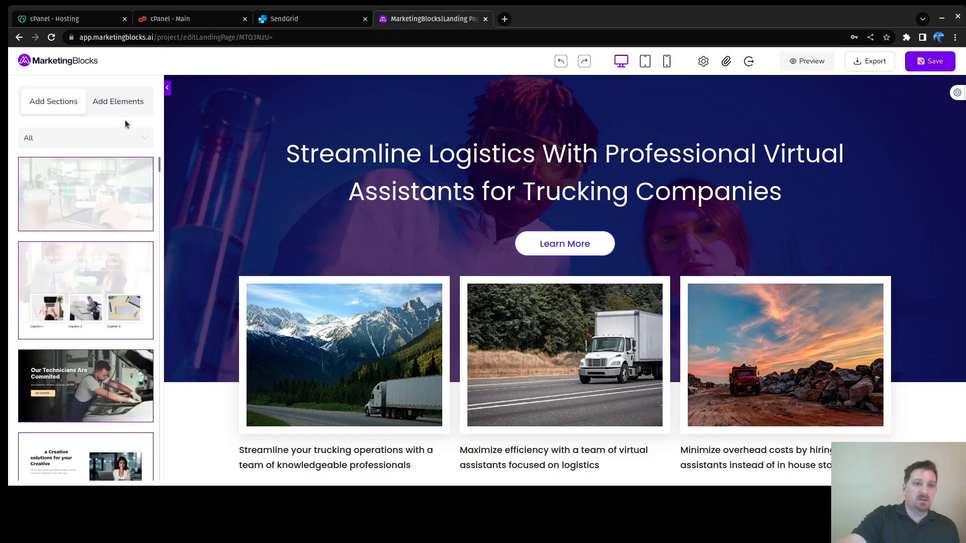
{"action": "left_click", "coordinate": [122, 137]}
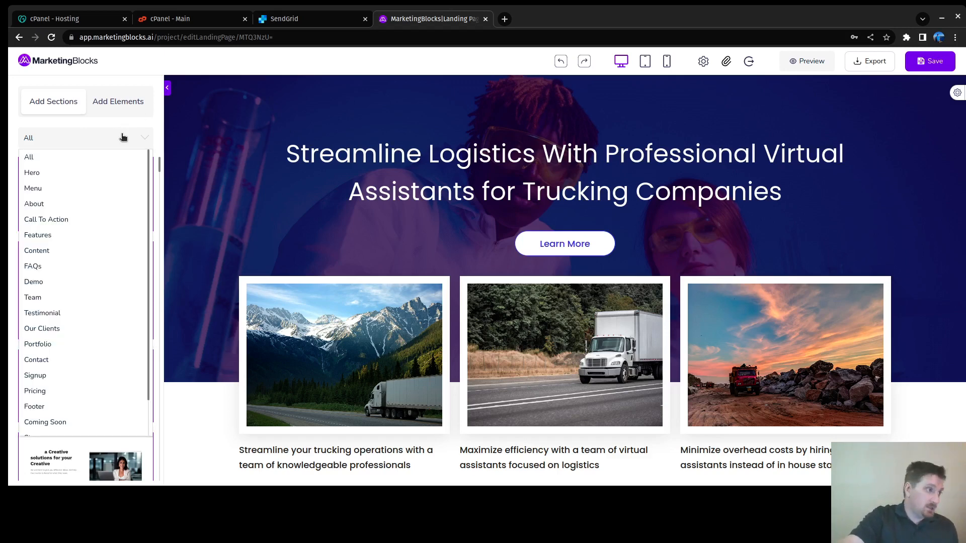
{"action": "left_click", "coordinate": [145, 123]}
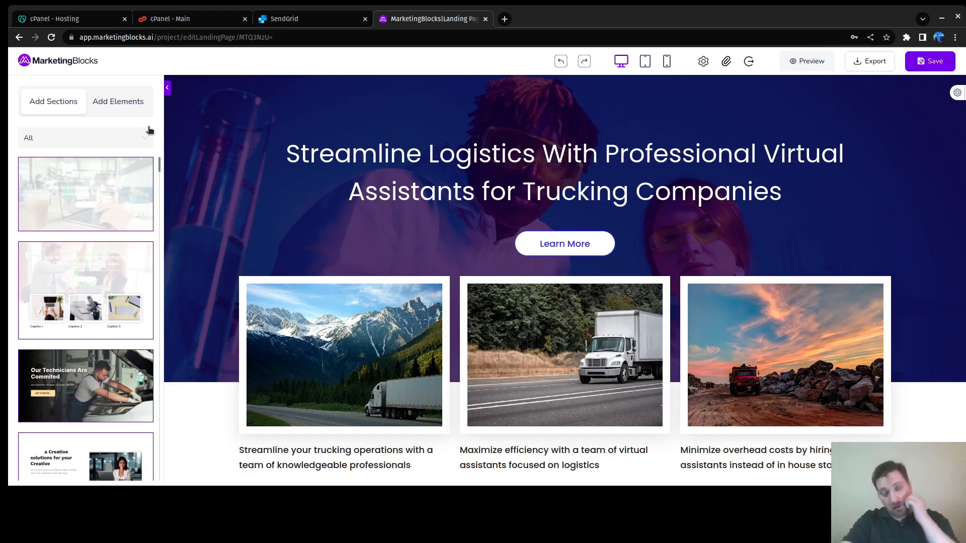
Step: Filter the section library to Features templates and locate the Popular Repair Services layout
{"action": "scroll", "coordinate": [149, 166], "scroll_direction": "down", "scroll_amount": 5}
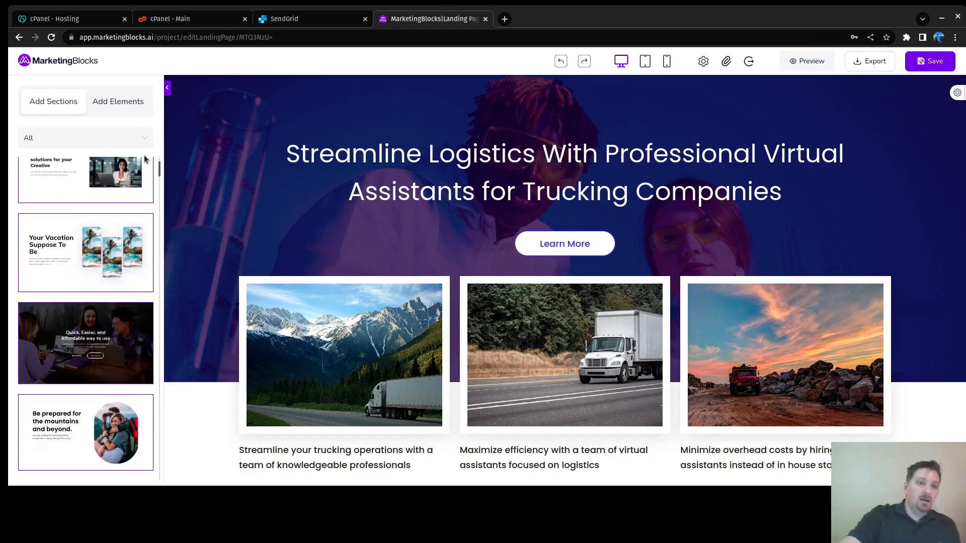
{"action": "scroll", "coordinate": [146, 179], "scroll_direction": "down", "scroll_amount": 10}
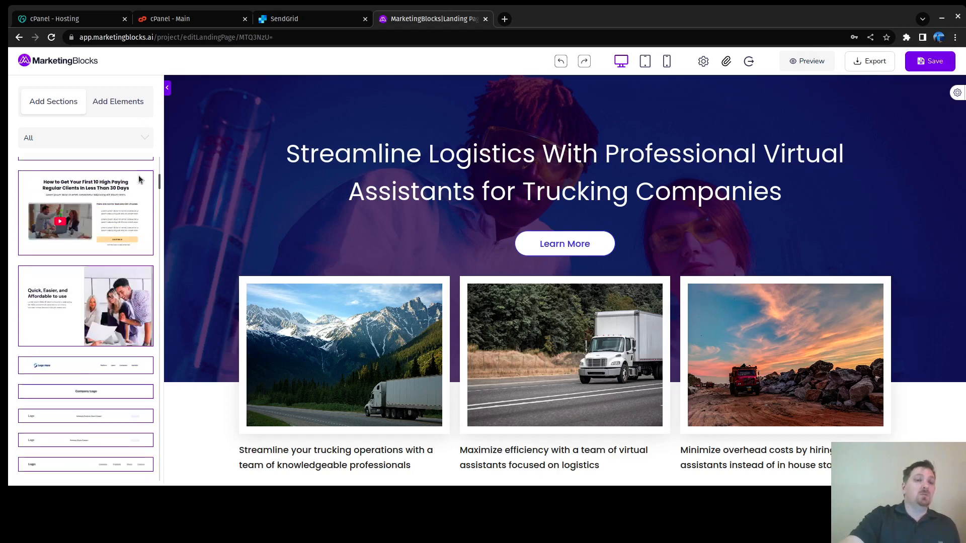
{"action": "scroll", "coordinate": [141, 180], "scroll_direction": "down", "scroll_amount": 5}
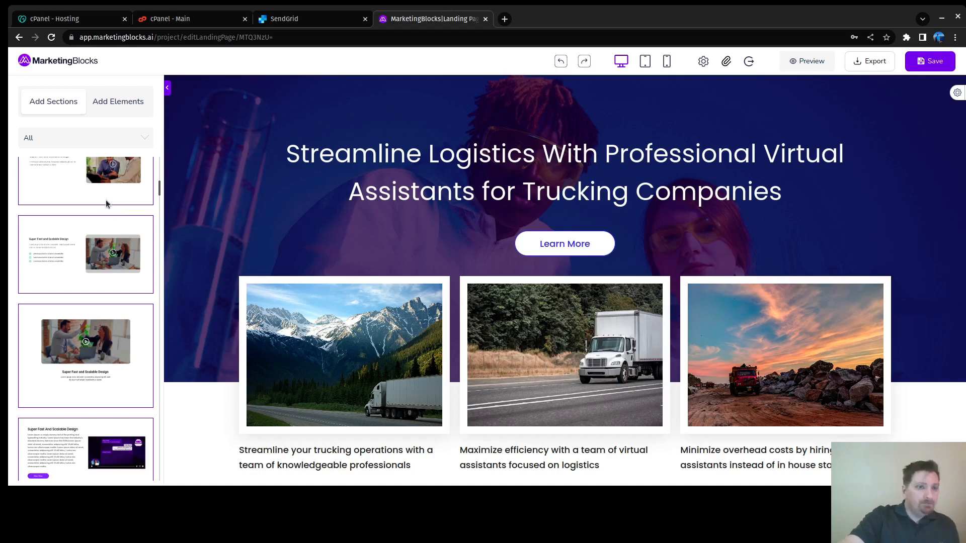
{"action": "scroll", "coordinate": [106, 201], "scroll_direction": "up", "scroll_amount": 3}
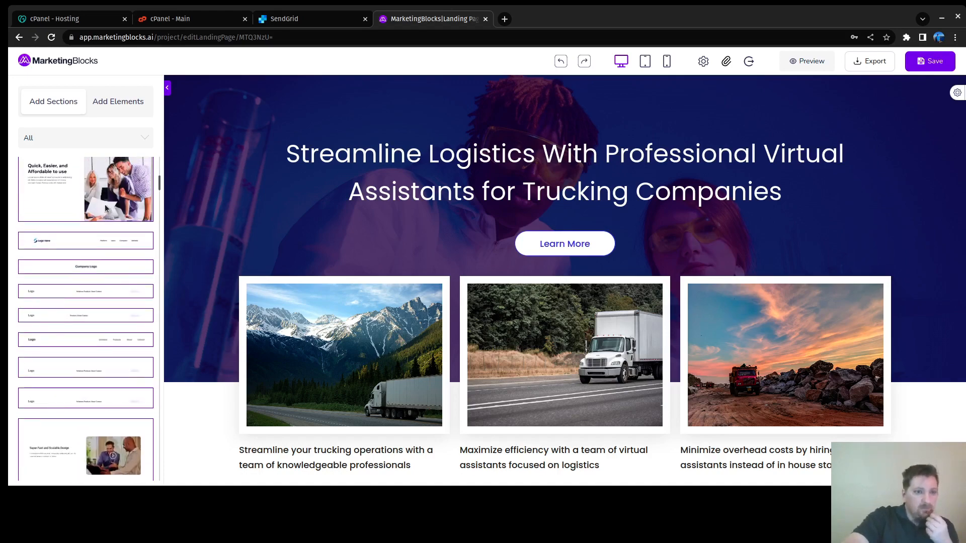
{"action": "scroll", "coordinate": [106, 209], "scroll_direction": "down", "scroll_amount": 5}
{"action": "scroll", "coordinate": [104, 209], "scroll_direction": "down", "scroll_amount": 8}
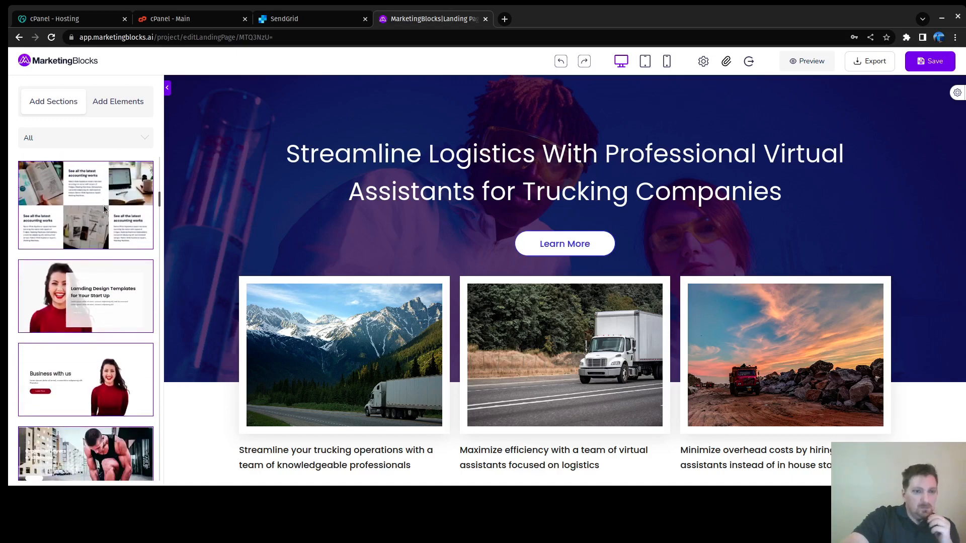
{"action": "scroll", "coordinate": [104, 209], "scroll_direction": "down", "scroll_amount": 6}
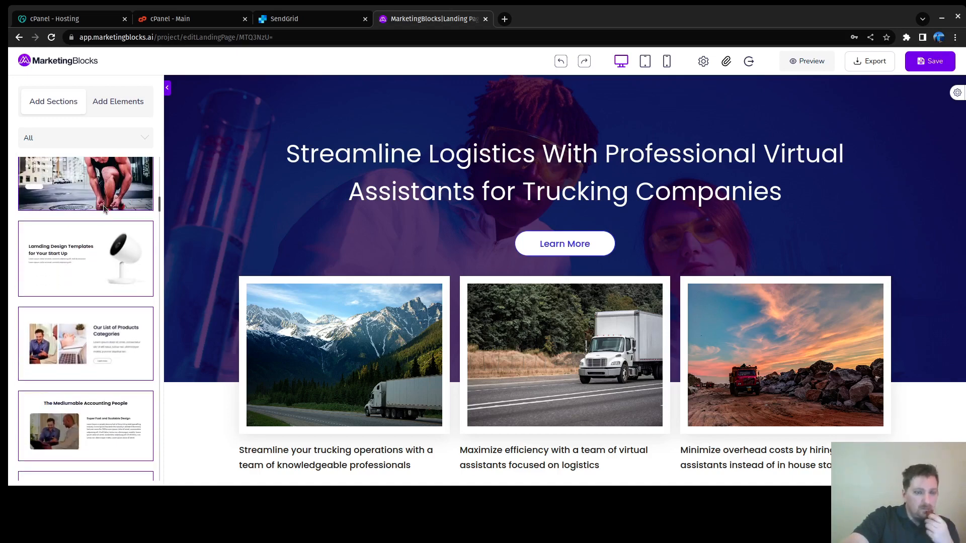
{"action": "scroll", "coordinate": [104, 208], "scroll_direction": "up", "scroll_amount": 6}
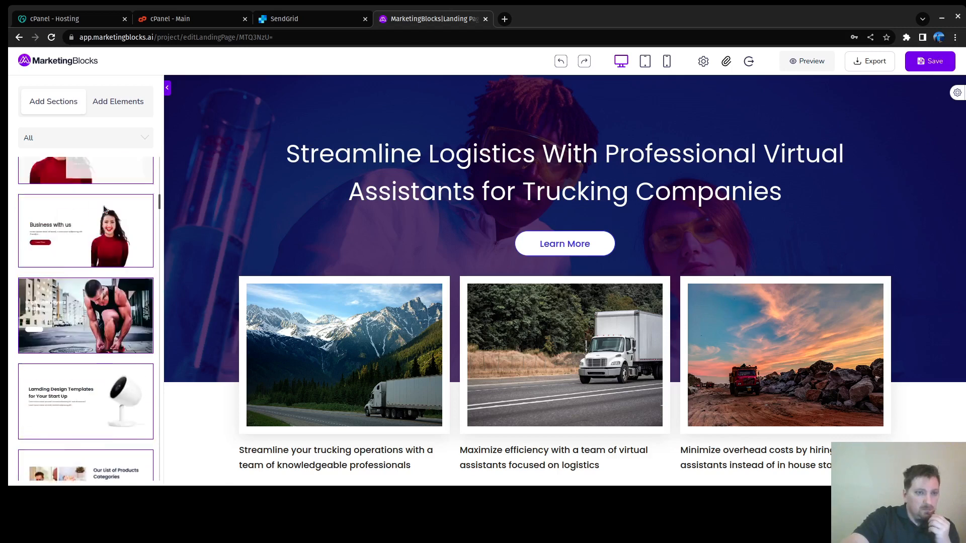
{"action": "left_click", "coordinate": [142, 146]}
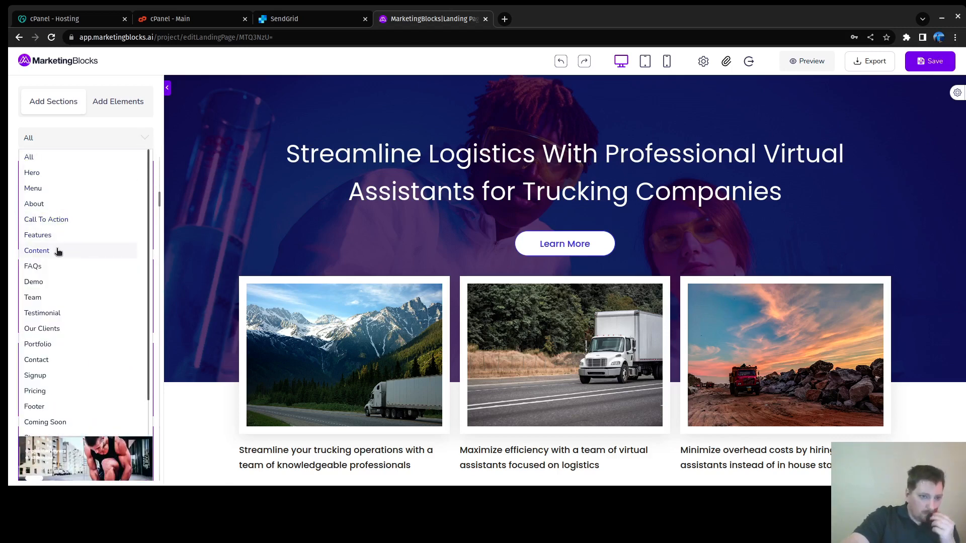
{"action": "left_click", "coordinate": [40, 345]}
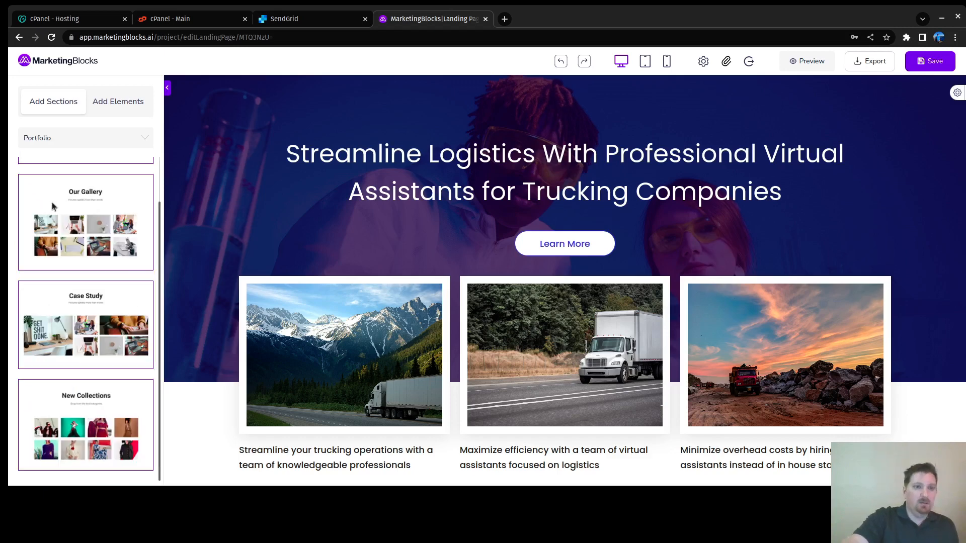
{"action": "left_click", "coordinate": [83, 141]}
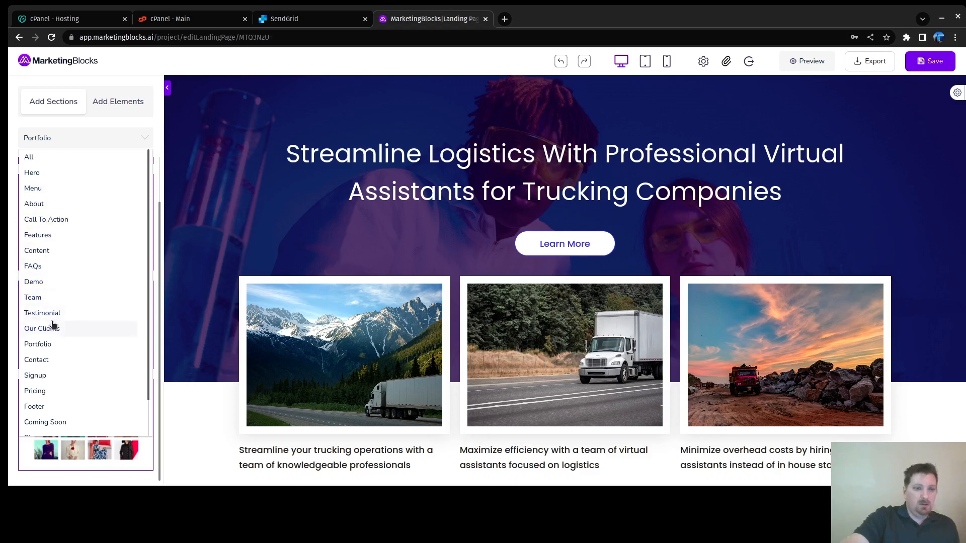
{"action": "left_click", "coordinate": [37, 236]}
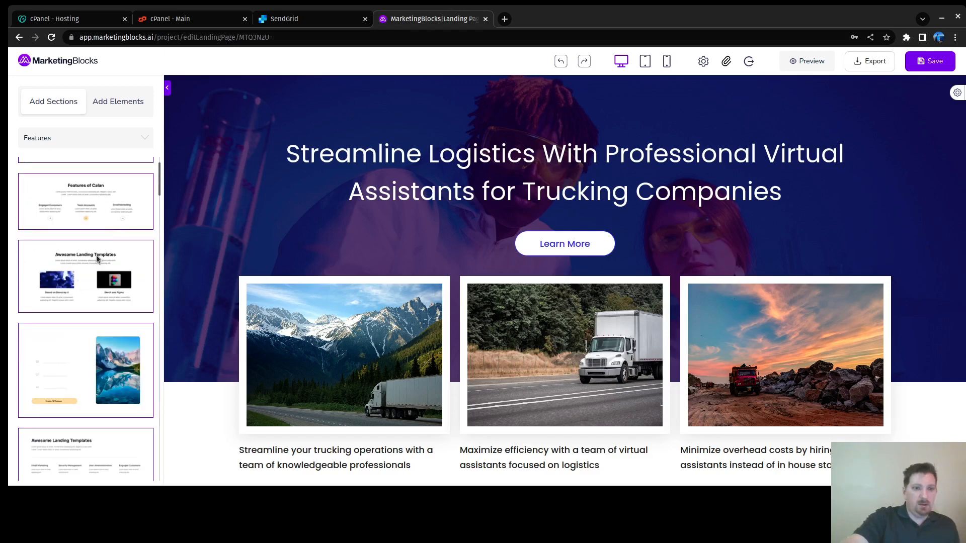
{"action": "scroll", "coordinate": [87, 260], "scroll_direction": "down", "scroll_amount": 5}
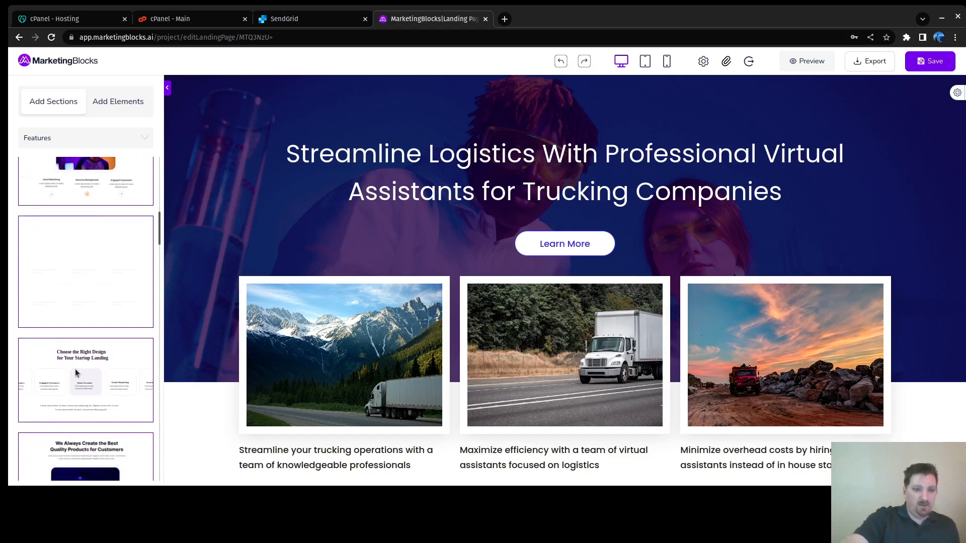
{"action": "scroll", "coordinate": [107, 370], "scroll_direction": "down", "scroll_amount": 8}
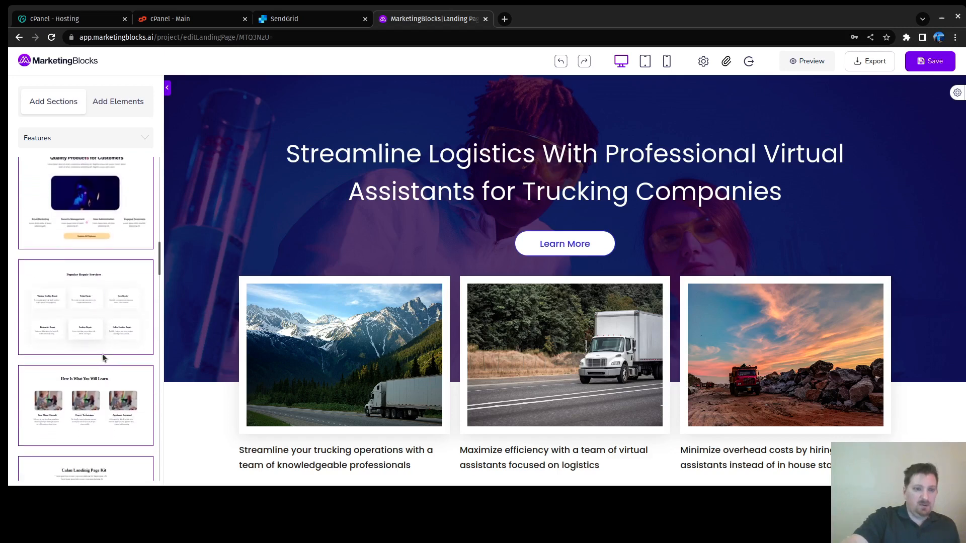
{"action": "scroll", "coordinate": [102, 349], "scroll_direction": "up", "scroll_amount": 5}
Step: Drag the Popular Repair Services template onto the page below Get in Touch to generate the services section
{"action": "left_click_drag", "start_coordinate": [99, 317], "coordinate": [56, 312]}
{"action": "scroll", "coordinate": [59, 308], "scroll_direction": "down", "scroll_amount": 5}
{"action": "scroll", "coordinate": [112, 299], "scroll_direction": "up", "scroll_amount": 5}
{"action": "scroll", "coordinate": [296, 251], "scroll_direction": "down", "scroll_amount": 5}
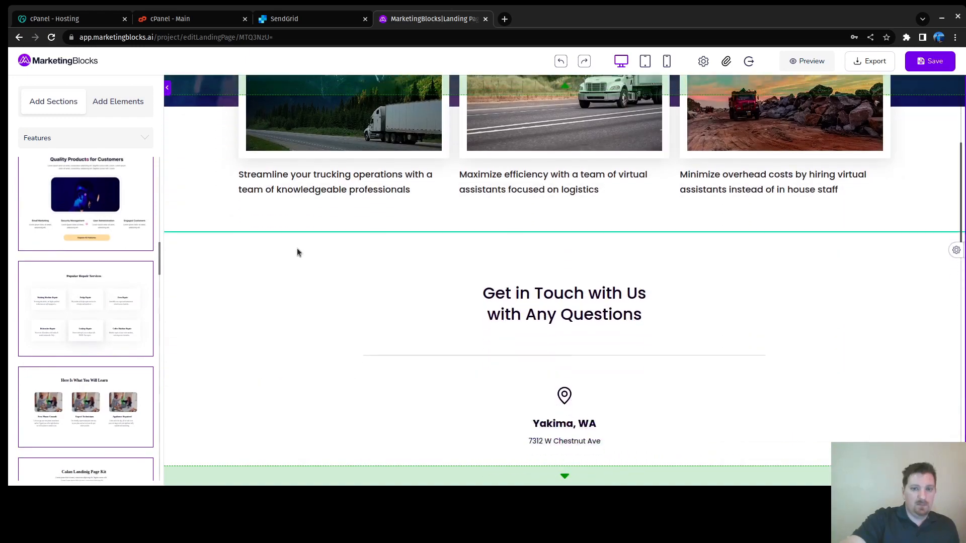
{"action": "scroll", "coordinate": [297, 252], "scroll_direction": "down", "scroll_amount": 6}
{"action": "left_click_drag", "start_coordinate": [86, 299], "coordinate": [270, 198]}
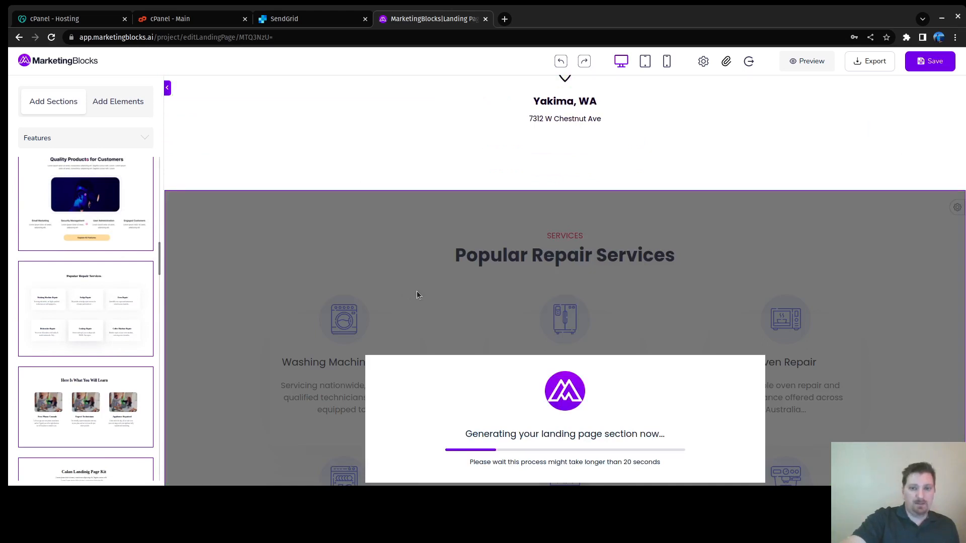
{"action": "scroll", "coordinate": [417, 295], "scroll_direction": "up", "scroll_amount": 10}
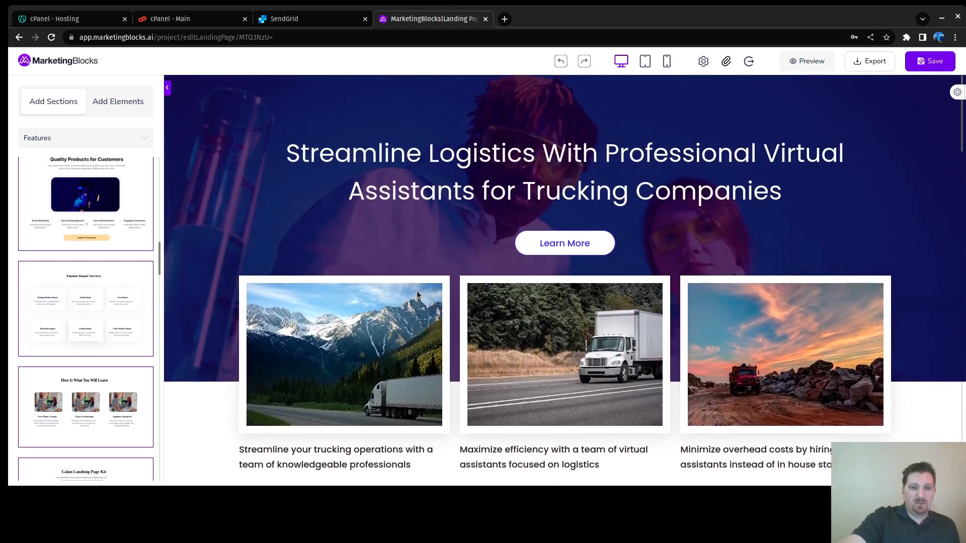
{"action": "scroll", "coordinate": [418, 294], "scroll_direction": "down", "scroll_amount": 6}
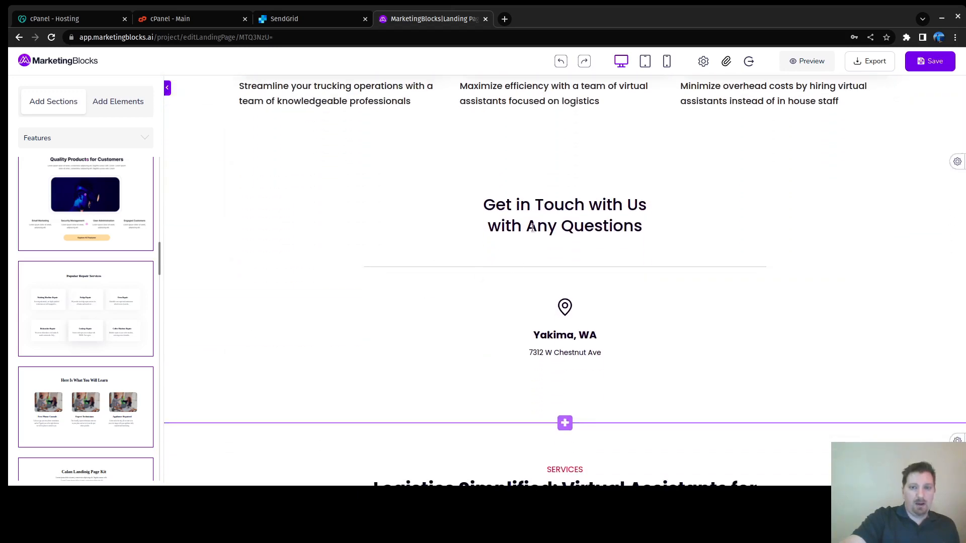
Step: Delete the location pin, city name and street address from the Get in Touch block
{"action": "left_click", "coordinate": [565, 311]}
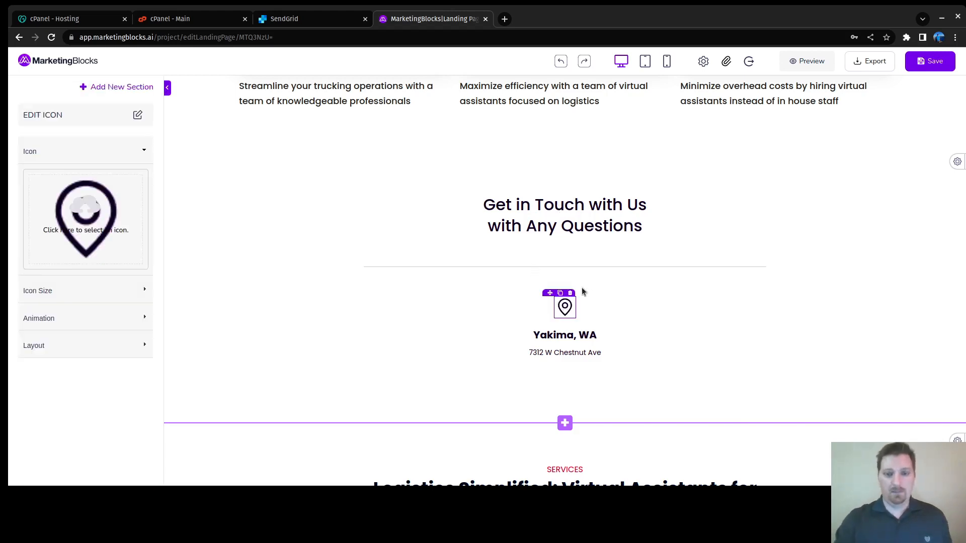
{"action": "left_click", "coordinate": [570, 293]}
{"action": "left_click", "coordinate": [586, 307]}
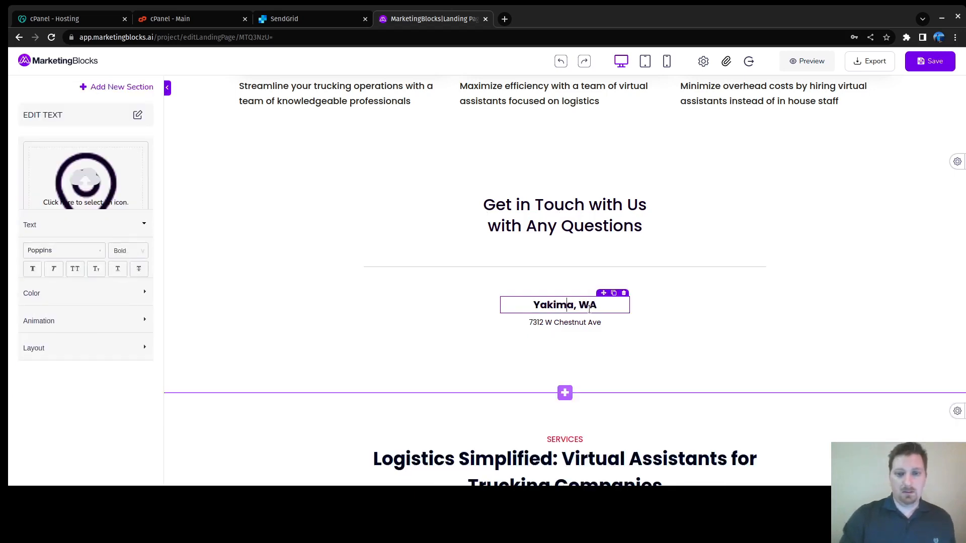
{"action": "left_click", "coordinate": [624, 293]}
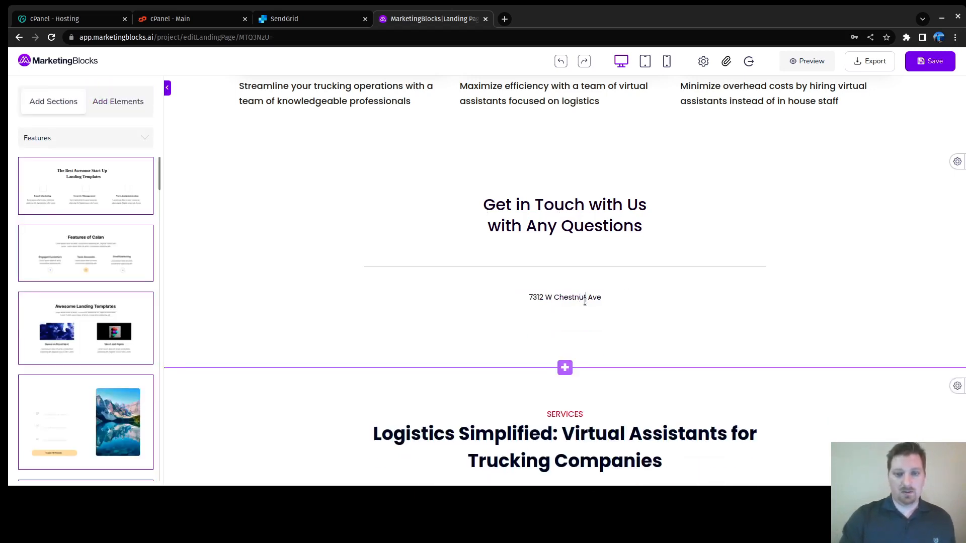
{"action": "left_click", "coordinate": [585, 298]}
{"action": "left_click", "coordinate": [623, 289]}
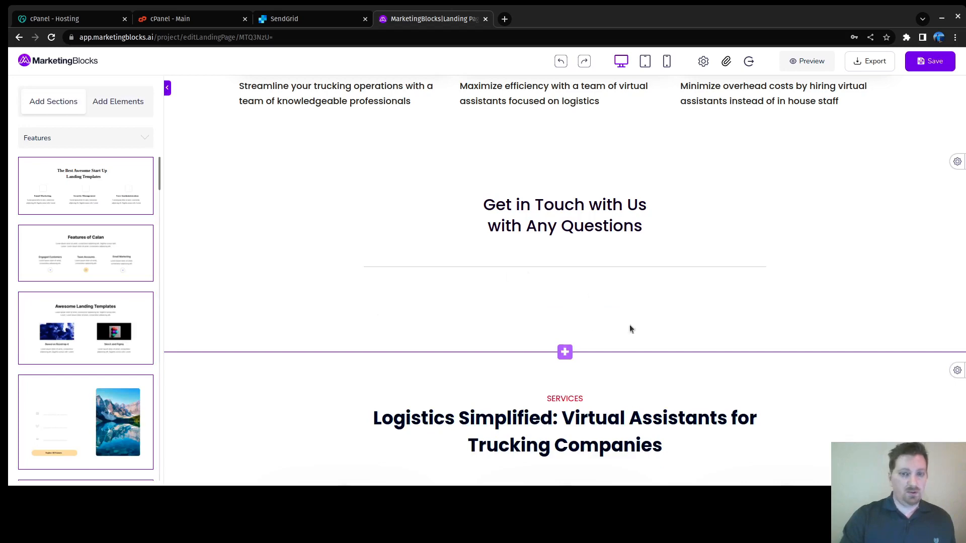
{"action": "scroll", "coordinate": [473, 302], "scroll_direction": "down", "scroll_amount": 7}
{"action": "scroll", "coordinate": [472, 303], "scroll_direction": "up", "scroll_amount": 4}
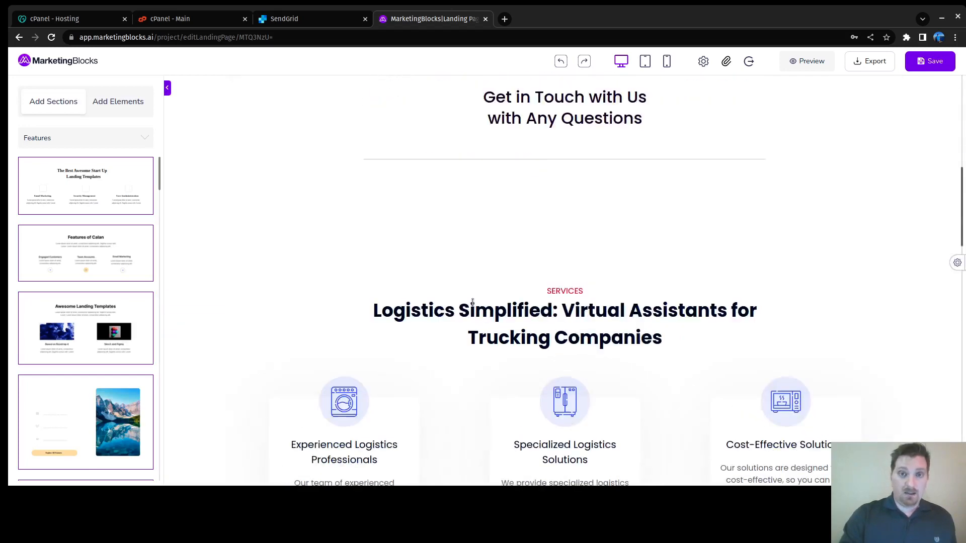
{"action": "scroll", "coordinate": [473, 303], "scroll_direction": "up", "scroll_amount": 3}
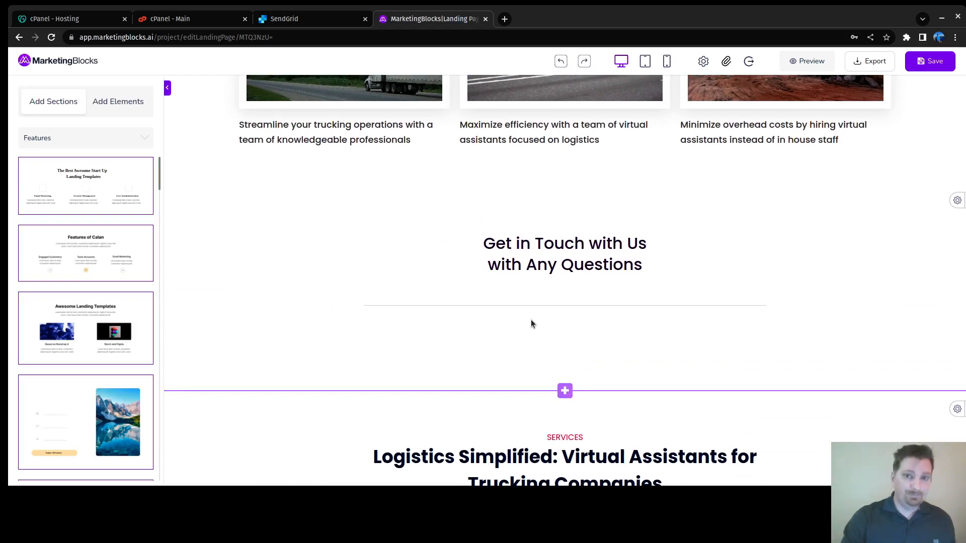
{"action": "scroll", "coordinate": [529, 320], "scroll_direction": "up", "scroll_amount": 6}
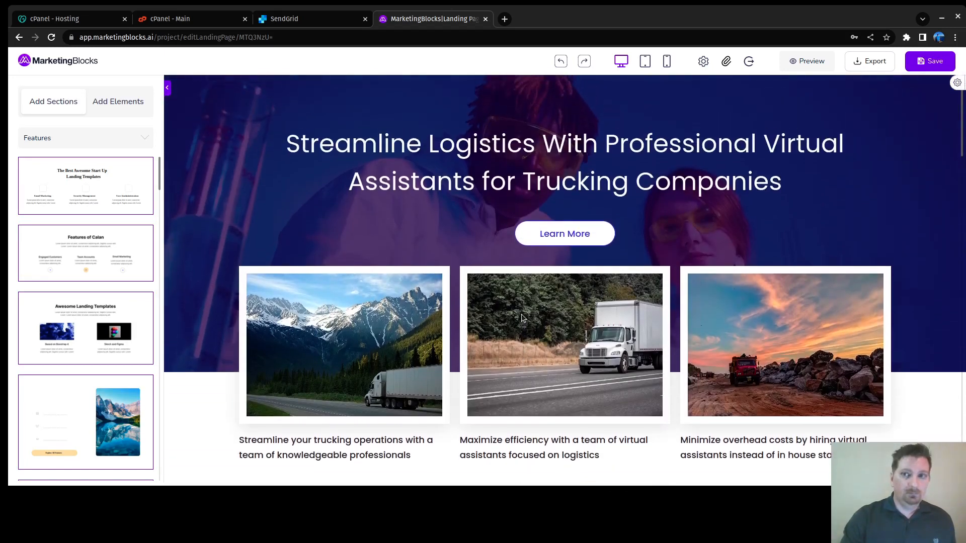
{"action": "scroll", "coordinate": [523, 318], "scroll_direction": "down", "scroll_amount": 4}
{"action": "scroll", "coordinate": [523, 318], "scroll_direction": "down", "scroll_amount": 3}
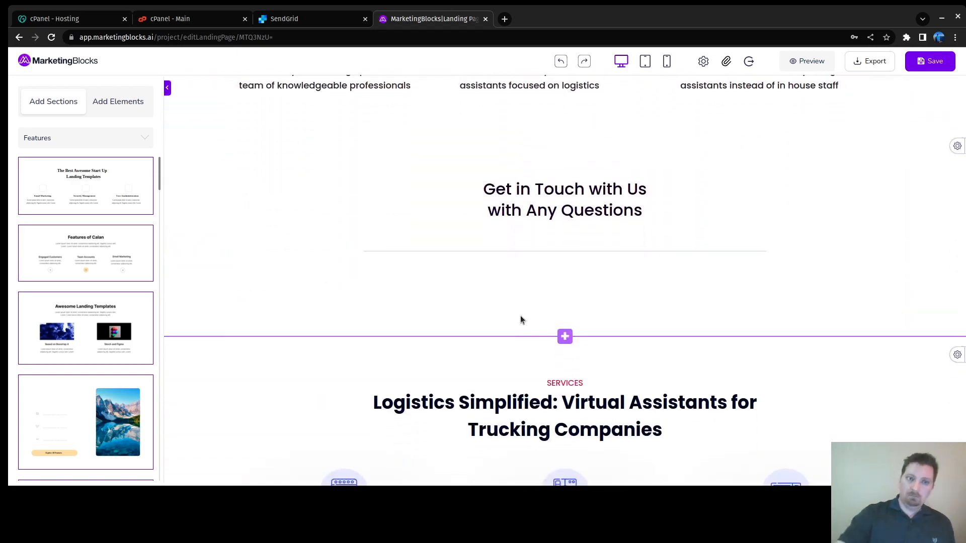
{"action": "scroll", "coordinate": [535, 338], "scroll_direction": "down", "scroll_amount": 5}
{"action": "scroll", "coordinate": [530, 328], "scroll_direction": "up", "scroll_amount": 4}
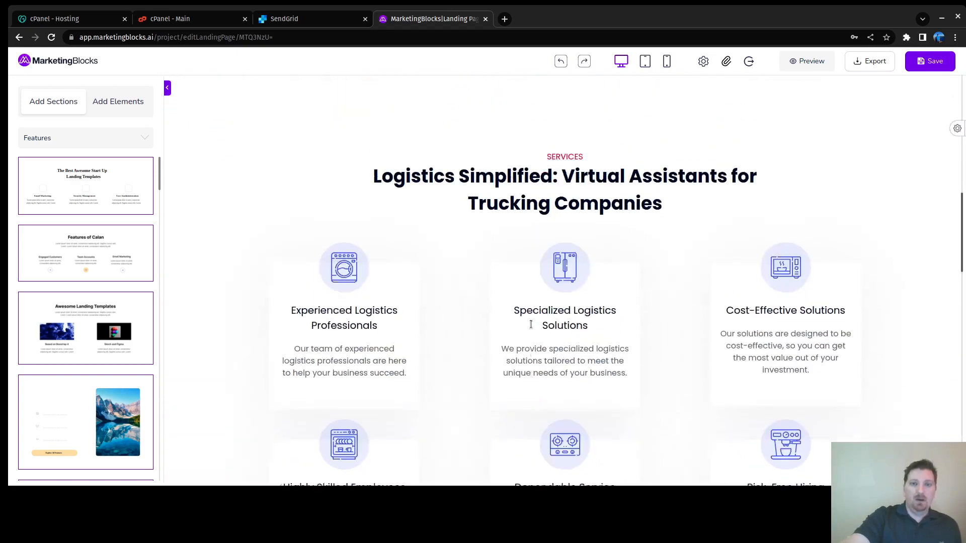
{"action": "scroll", "coordinate": [509, 292], "scroll_direction": "down", "scroll_amount": 5}
{"action": "scroll", "coordinate": [510, 291], "scroll_direction": "up", "scroll_amount": 5}
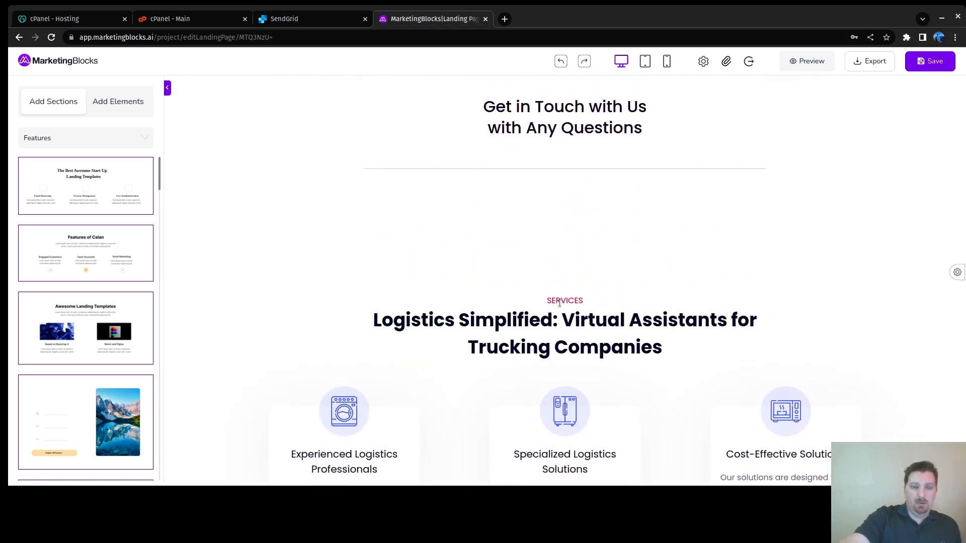
{"action": "scroll", "coordinate": [549, 281], "scroll_direction": "up", "scroll_amount": 5}
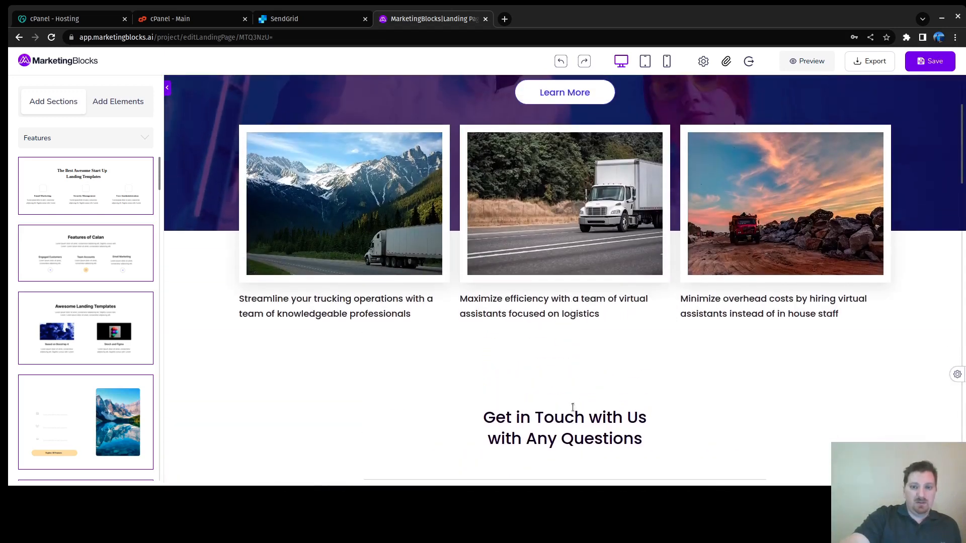
{"action": "scroll", "coordinate": [571, 398], "scroll_direction": "up", "scroll_amount": 3}
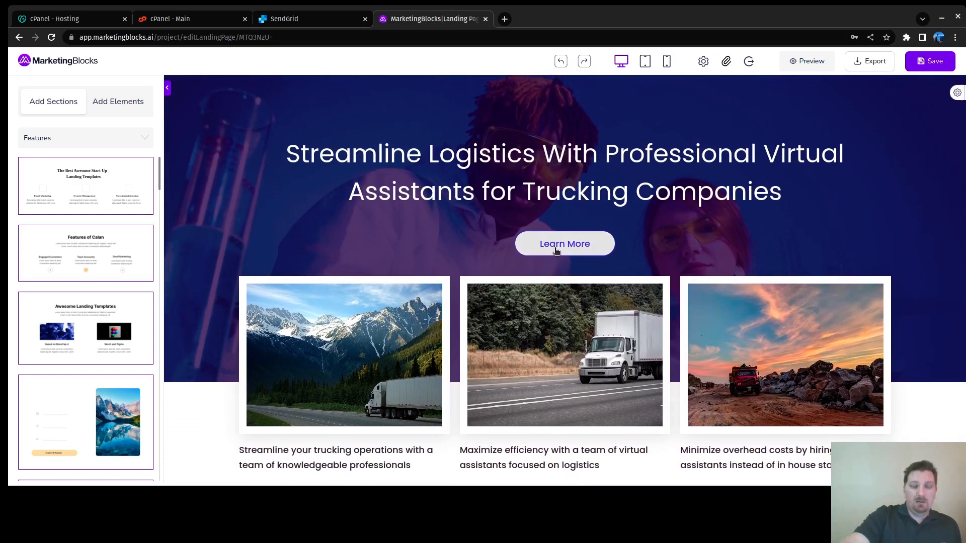
Step: Delete the Get in Touch heading, then remove the empty contact section
{"action": "scroll", "coordinate": [562, 258], "scroll_direction": "down", "scroll_amount": 6}
{"action": "left_click", "coordinate": [544, 258]}
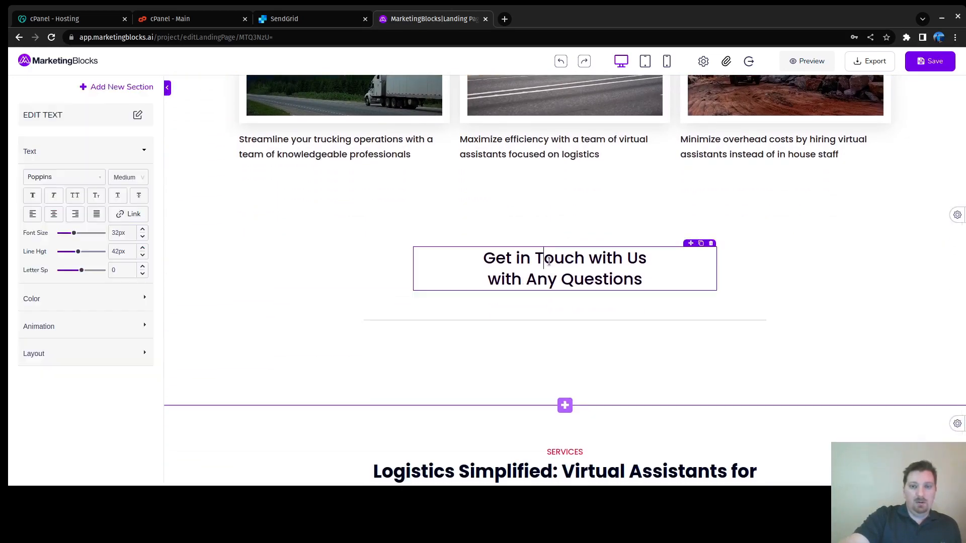
{"action": "left_click", "coordinate": [712, 243]}
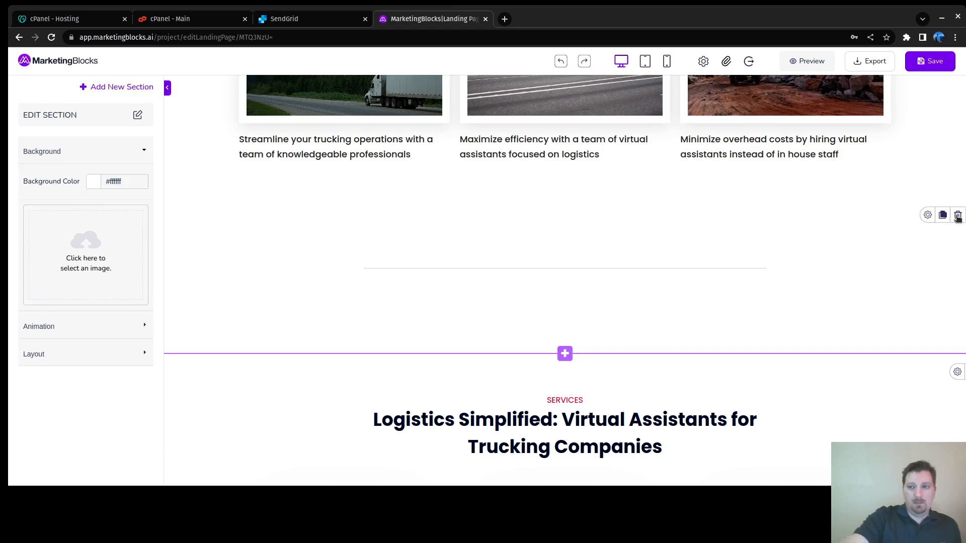
{"action": "left_click", "coordinate": [958, 216]}
{"action": "scroll", "coordinate": [579, 226], "scroll_direction": "down", "scroll_amount": 5}
{"action": "scroll", "coordinate": [581, 229], "scroll_direction": "up", "scroll_amount": 4}
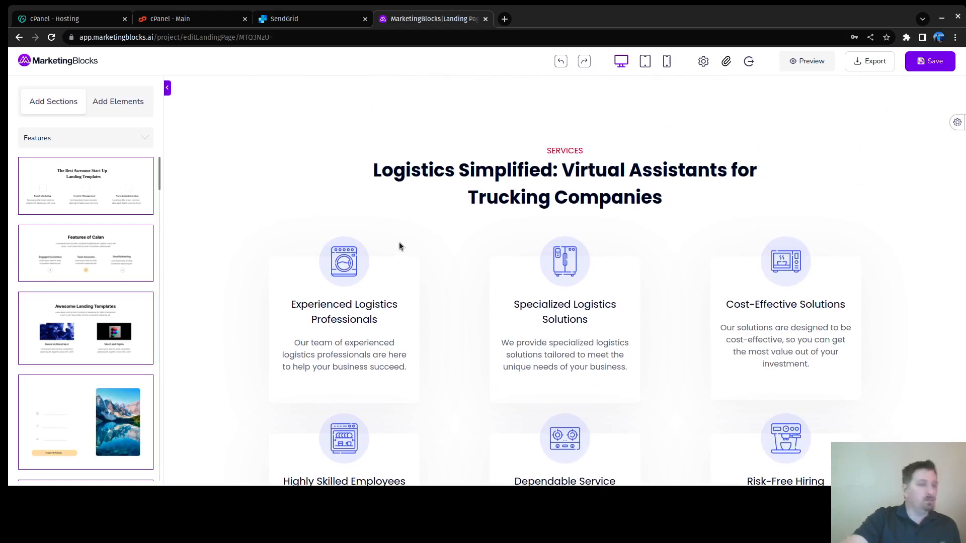
Step: Retitle the first service card 'Bookkeeping'
{"action": "left_click", "coordinate": [380, 323]}
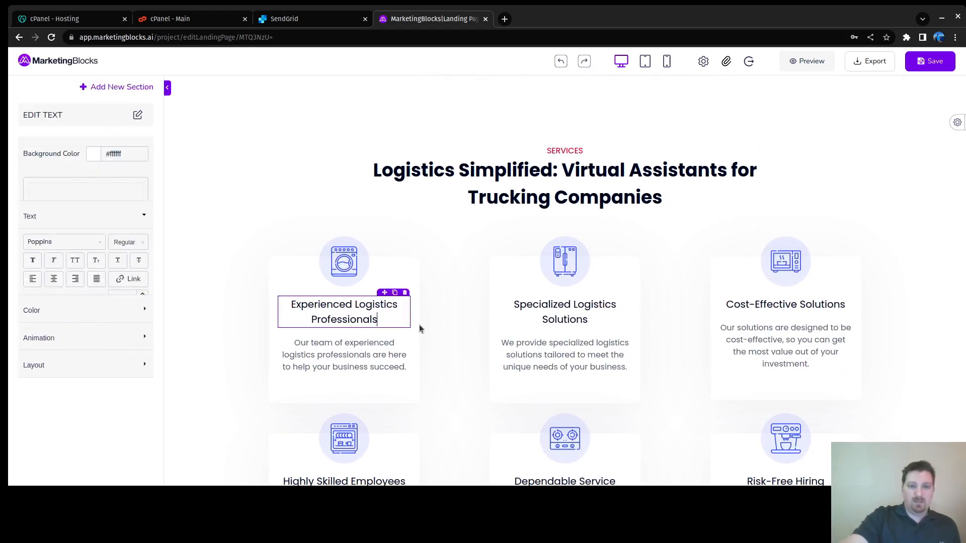
{"action": "key", "text": "ctrl+a"}
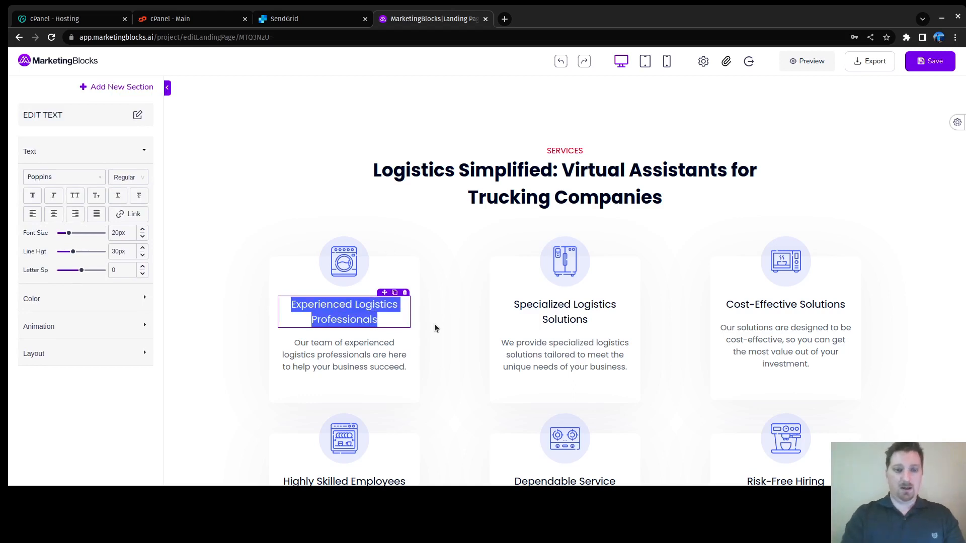
{"action": "type", "text": "Book"}
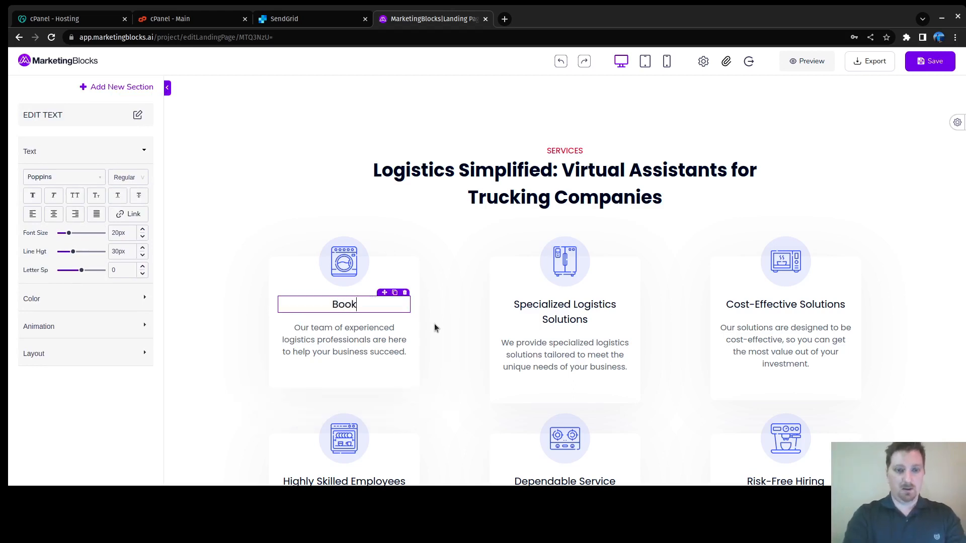
{"action": "type", "text": "keeping"}
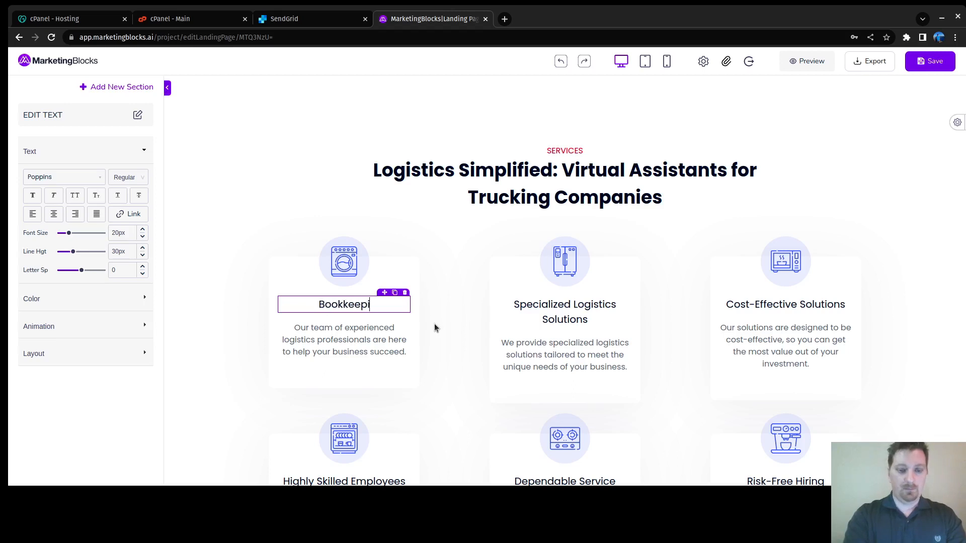
Step: Replace the card's old description with 'Our remote bookkeepers'
{"action": "key", "text": "shift+Down"}
{"action": "key", "text": "shift+Down"}
{"action": "key", "text": "shift+Down"}
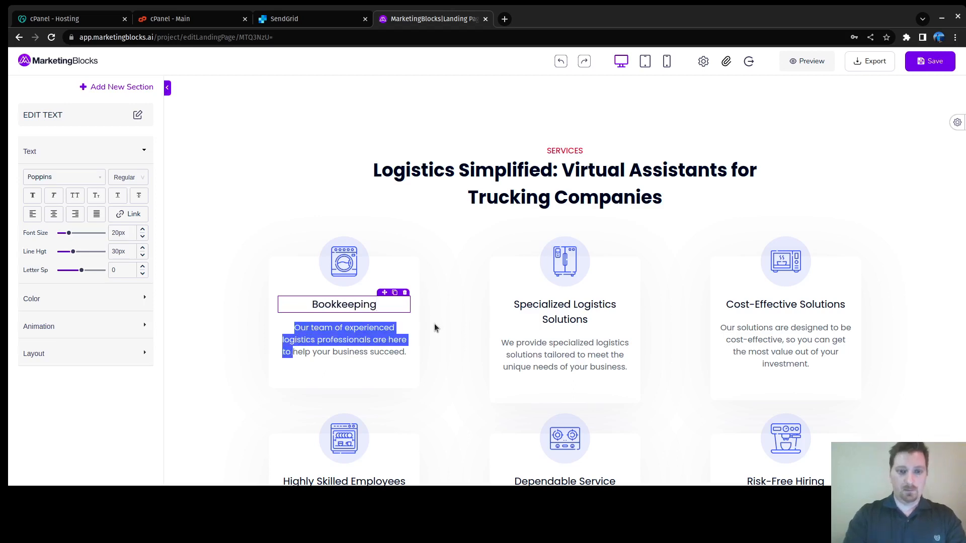
{"action": "key", "text": "BackSpace"}
{"action": "type", "text": "We"}
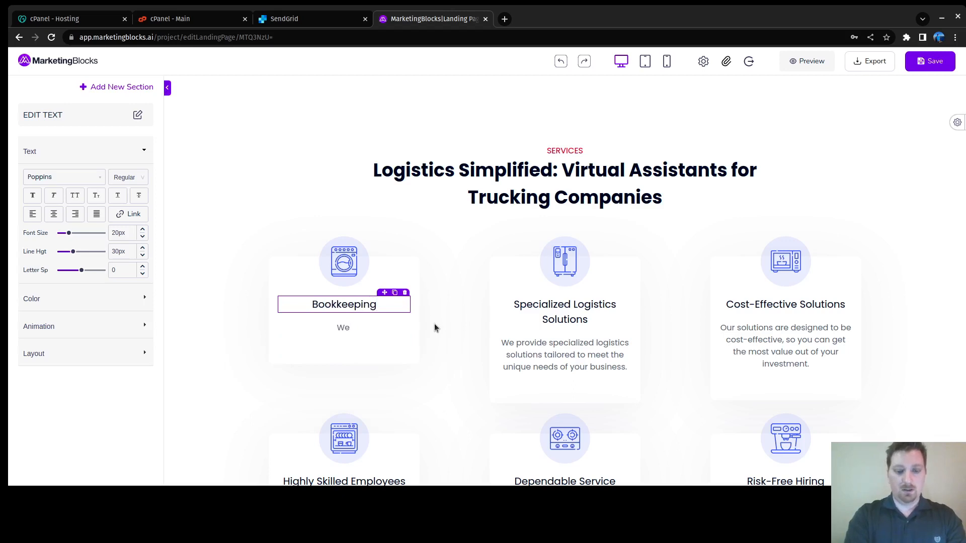
{"action": "key", "text": "BackSpace"}
{"action": "key", "text": "BackSpace"}
{"action": "key", "text": "BackSpace"}
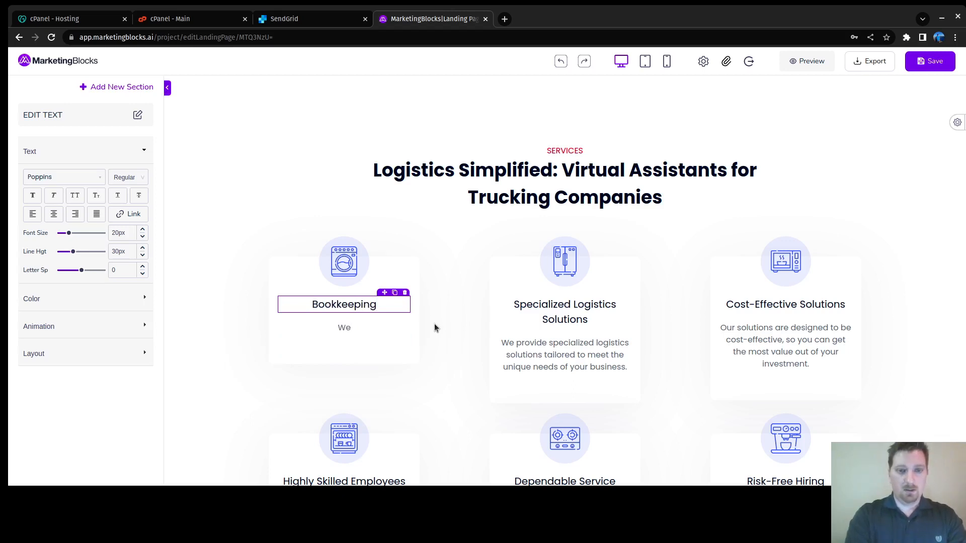
{"action": "type", "text": "A rem"}
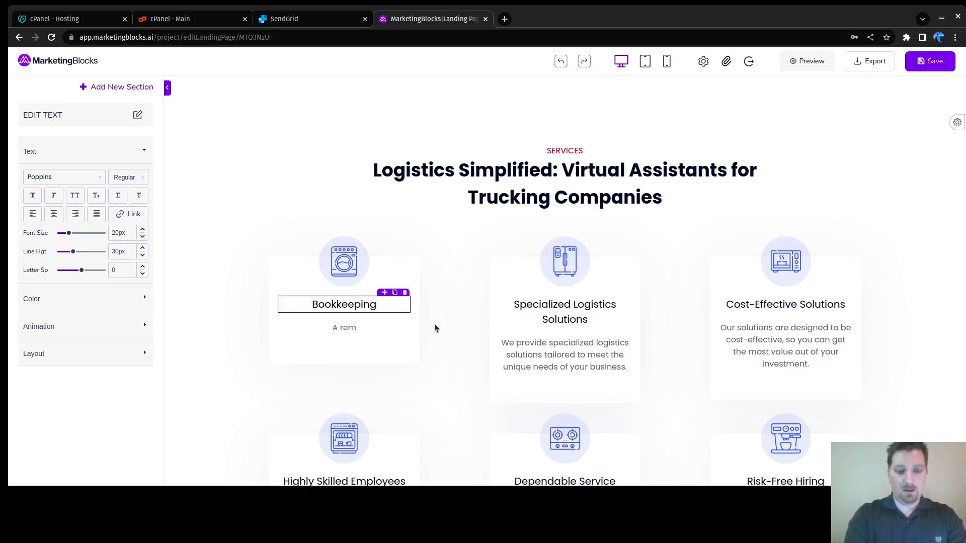
{"action": "type", "text": "ote book"}
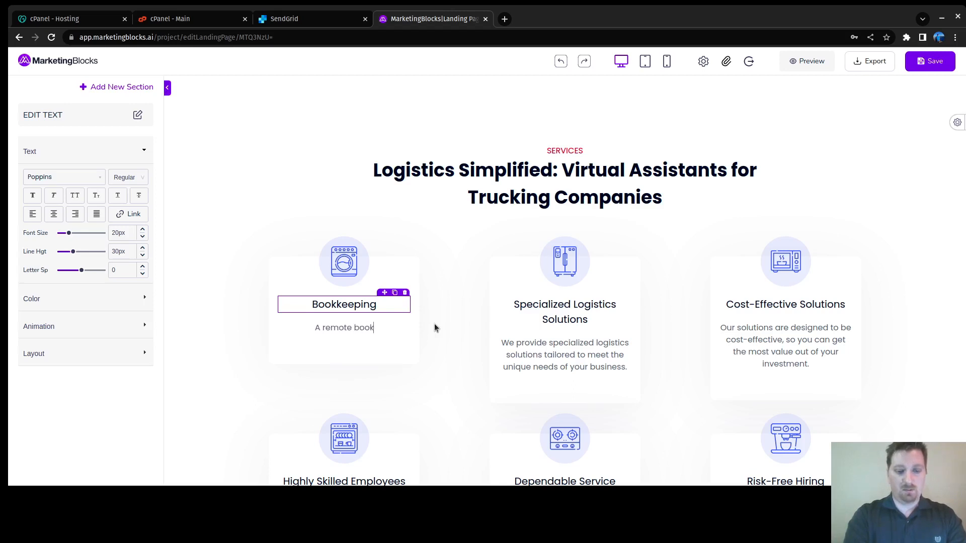
{"action": "type", "text": "kep"}
{"action": "key", "text": "BackSpace"}
{"action": "key", "text": "BackSpace"}
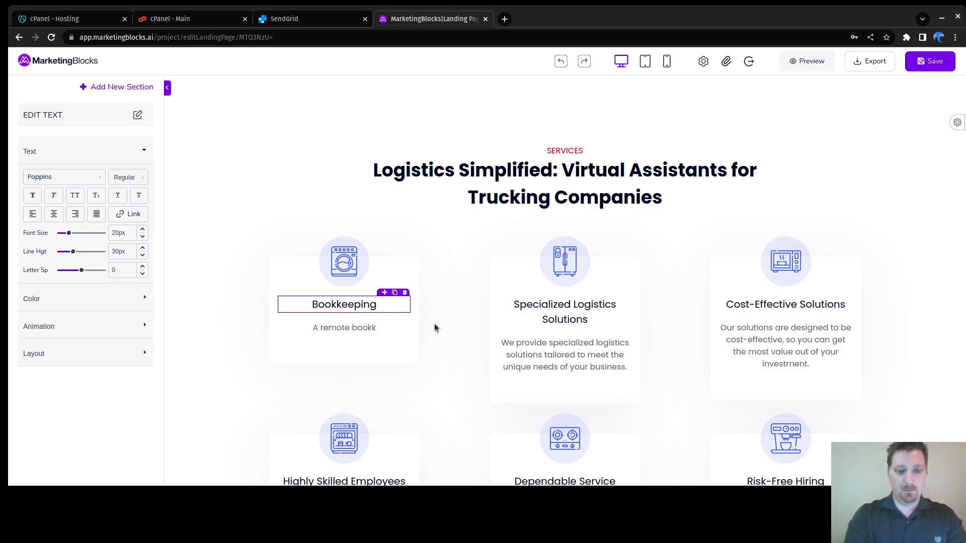
{"action": "type", "text": "eeper"}
{"action": "key", "text": "ctrl+a"}
{"action": "type", "text": "Our "}
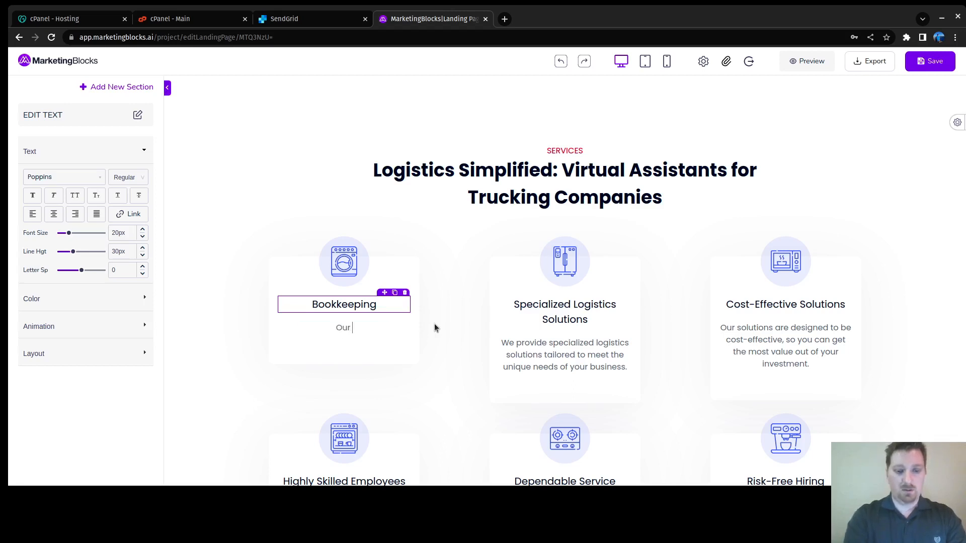
{"action": "type", "text": "remote bo"}
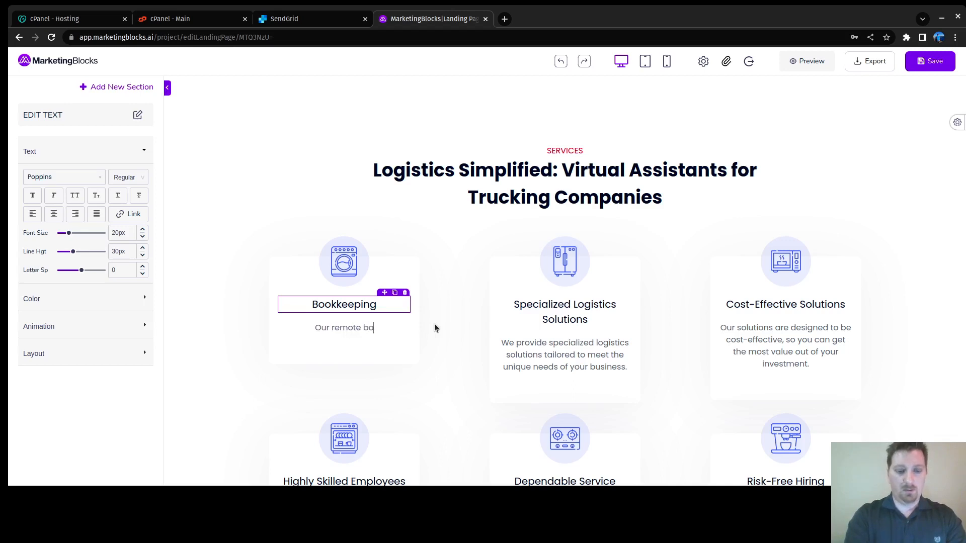
{"action": "type", "text": "okkeepers"}
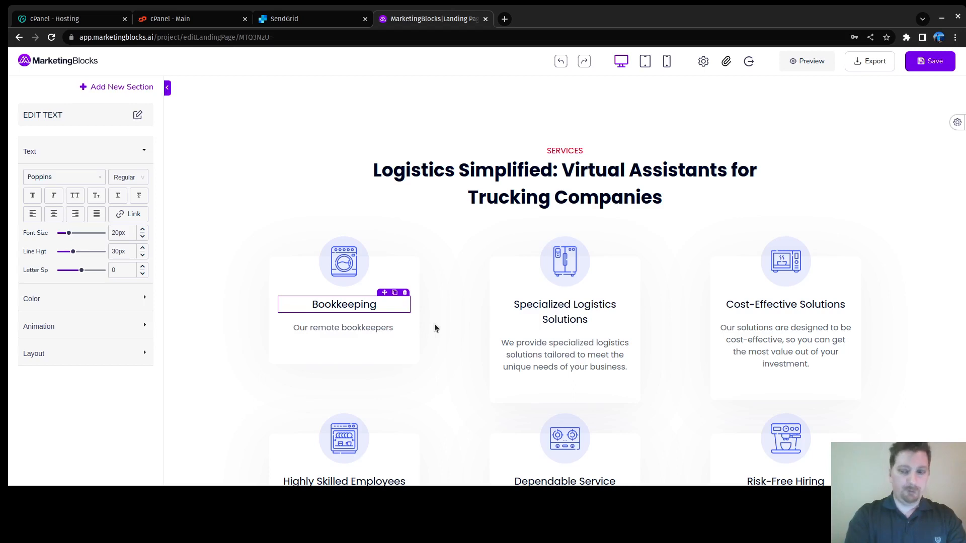
Step: Replace the Bookkeeping description with 'Categorize financial transactions, creating and maintaining financial reports, balance sheets, income statements'
{"action": "key", "text": "ctrl+a"}
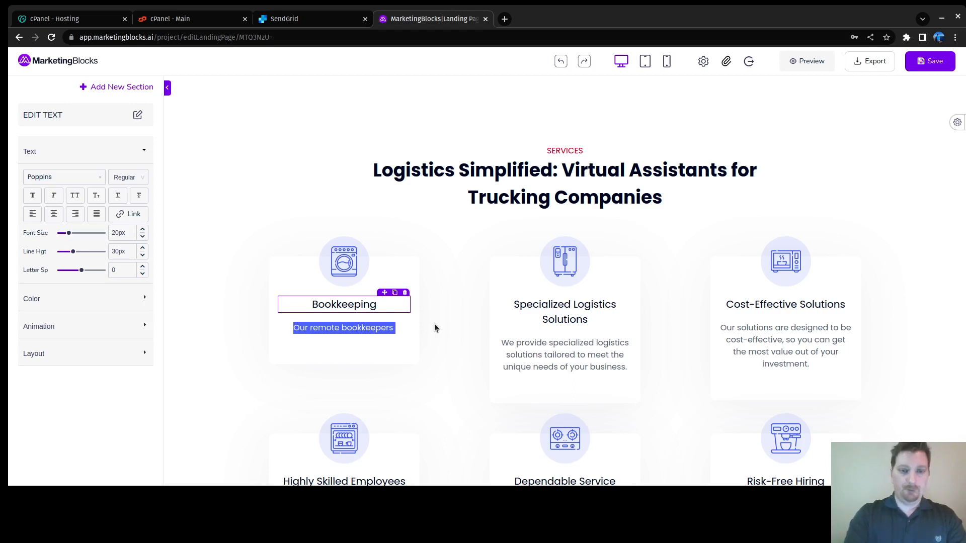
{"action": "type", "text": "Cate"}
{"action": "type", "text": "groize"}
{"action": "key", "text": "BackSpace"}
{"action": "key", "text": "BackSpace"}
{"action": "key", "text": "BackSpace"}
{"action": "key", "text": "BackSpace"}
{"action": "key", "text": "BackSpace"}
{"action": "key", "text": "BackSpace"}
{"action": "type", "text": "orize financial transactions,"}
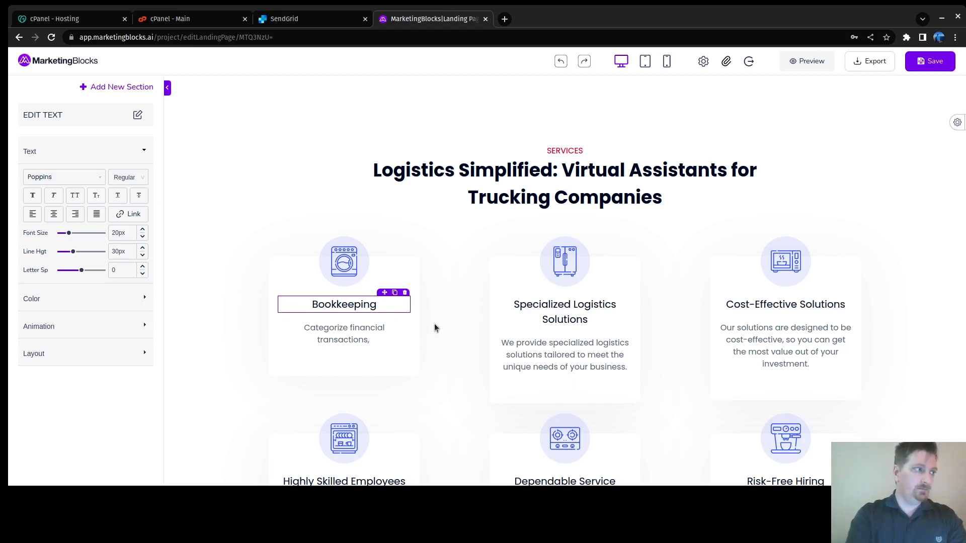
{"action": "type", "text": "creating and maintaining fincna"}
{"action": "key", "text": "BackSpace"}
{"action": "key", "text": "BackSpace"}
{"action": "key", "text": "BackSpace"}
{"action": "type", "text": "ancial reports, balance sheets, income statements, "}
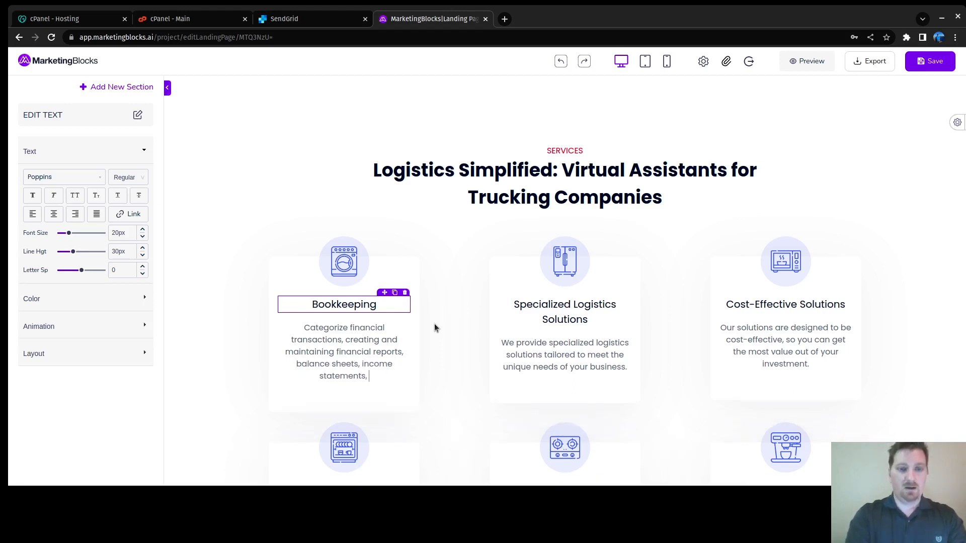
{"action": "type", "text": "finc"}
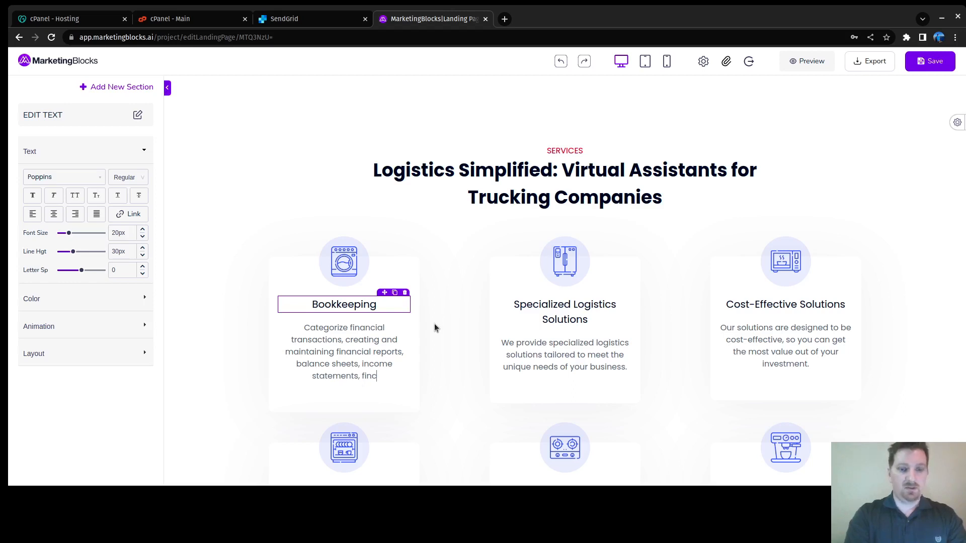
Step: Finish the description with 'financial documents.', correcting the typos and ending with a period
{"action": "key", "text": "BackSpace"}
{"action": "type", "text": "nancia"}
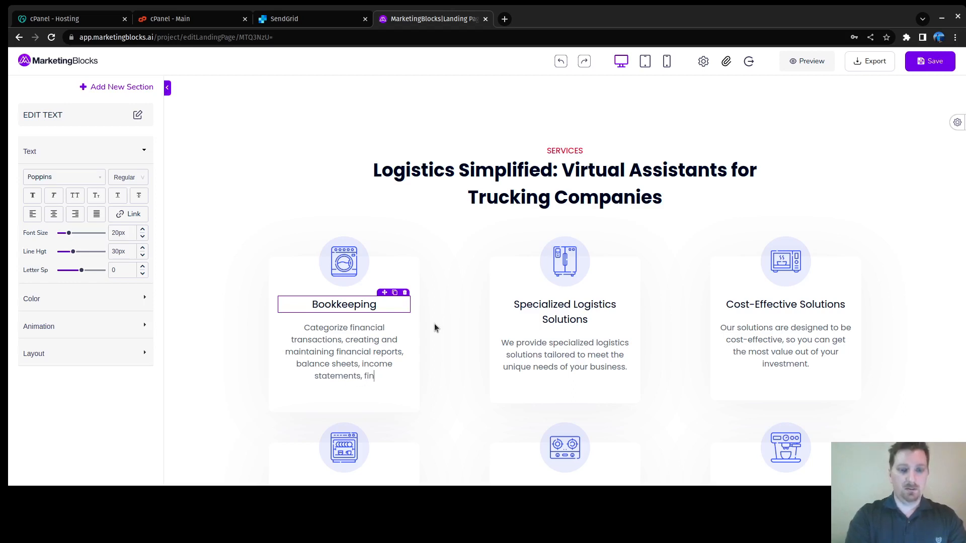
{"action": "type", "text": "l docuem"}
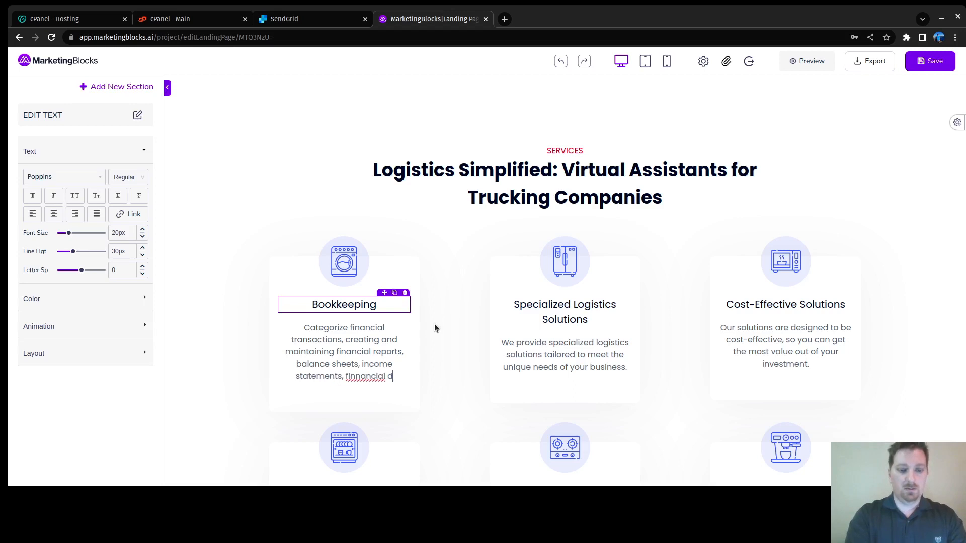
{"action": "key", "text": "BackSpace"}
{"action": "key", "text": "BackSpace"}
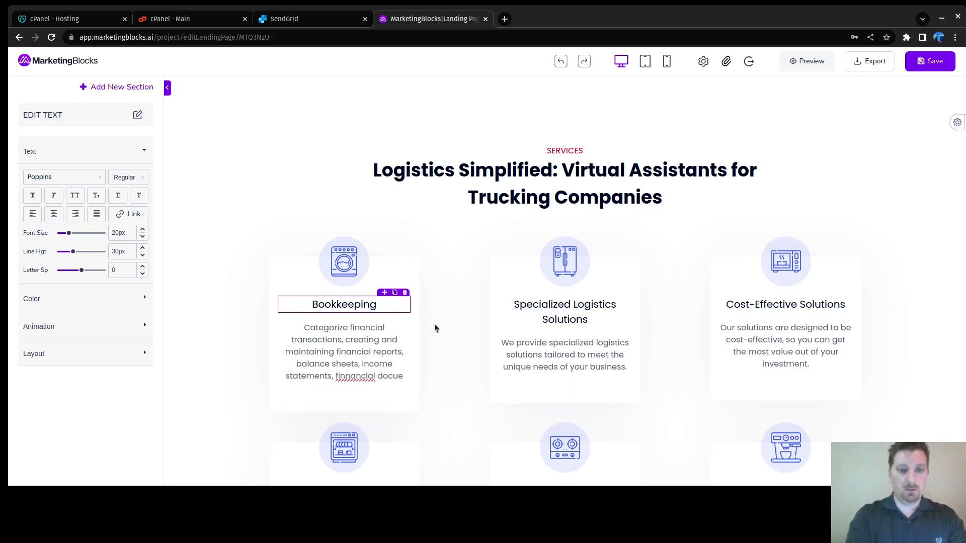
{"action": "type", "text": "ments,"}
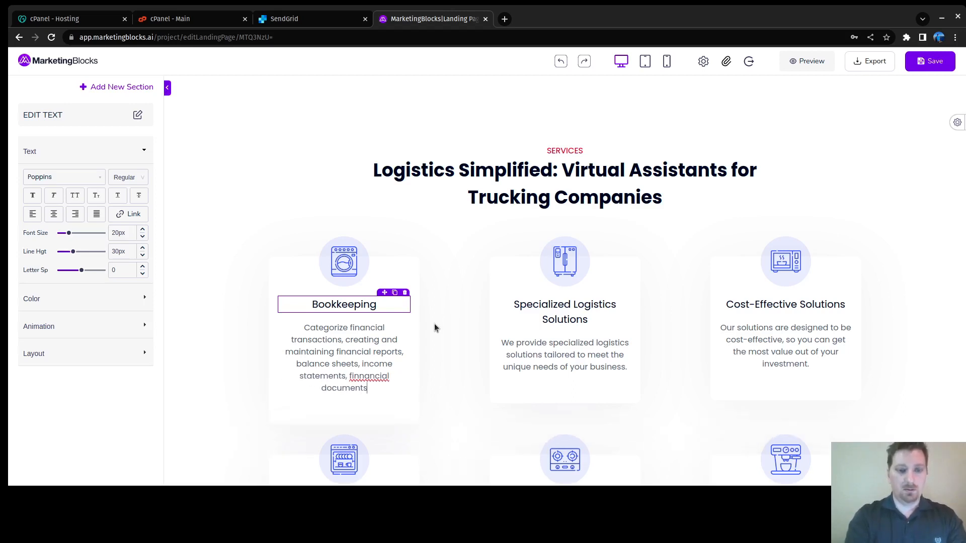
{"action": "key", "text": "Up"}
{"action": "key", "text": "Left"}
{"action": "key", "text": "BackSpace"}
{"action": "key", "text": "End"}
{"action": "key", "text": "BackSpace"}
{"action": "type", "text": "."}
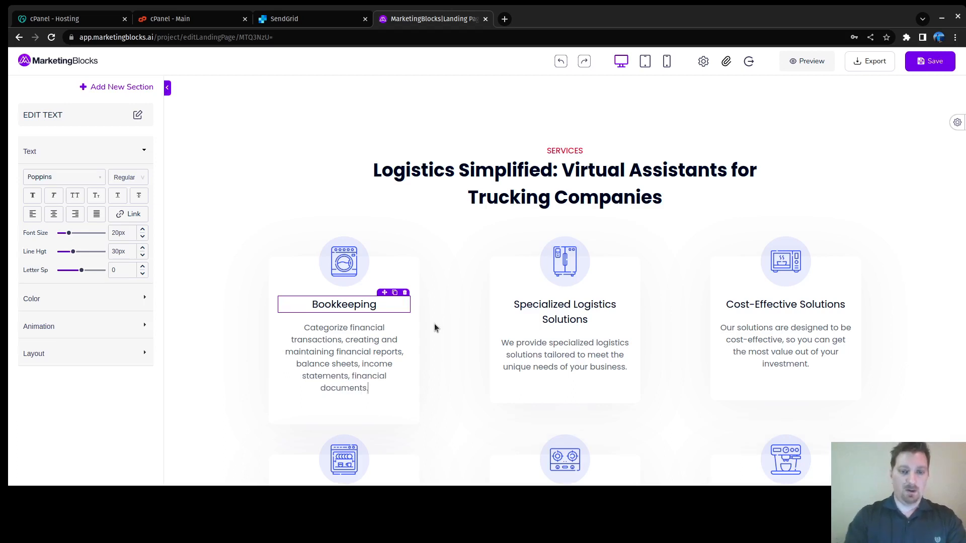
Step: Begin the Bookkeeping description with 'We categorize financial transactions' and select the services section
{"action": "left_click", "coordinate": [573, 305]}
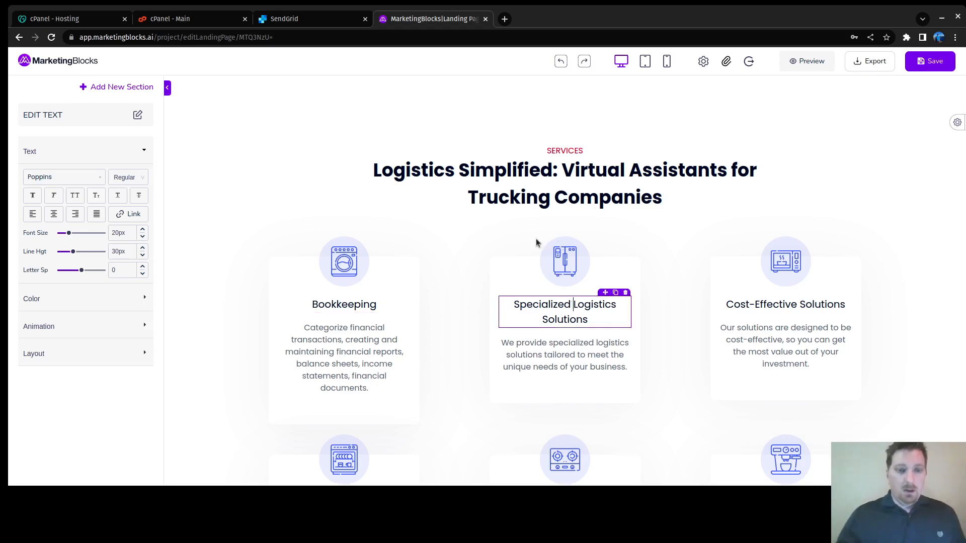
{"action": "left_click", "coordinate": [367, 332]}
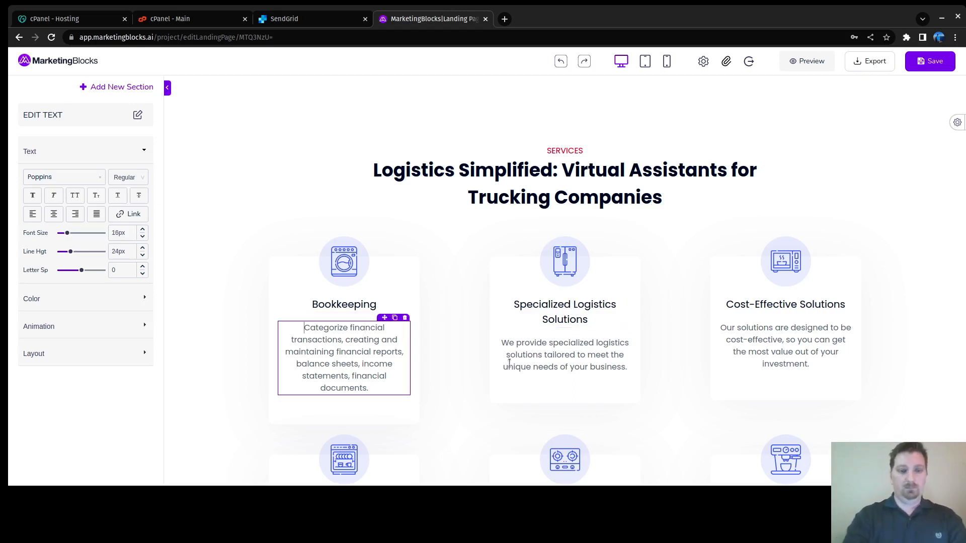
{"action": "type", "text": "We"}
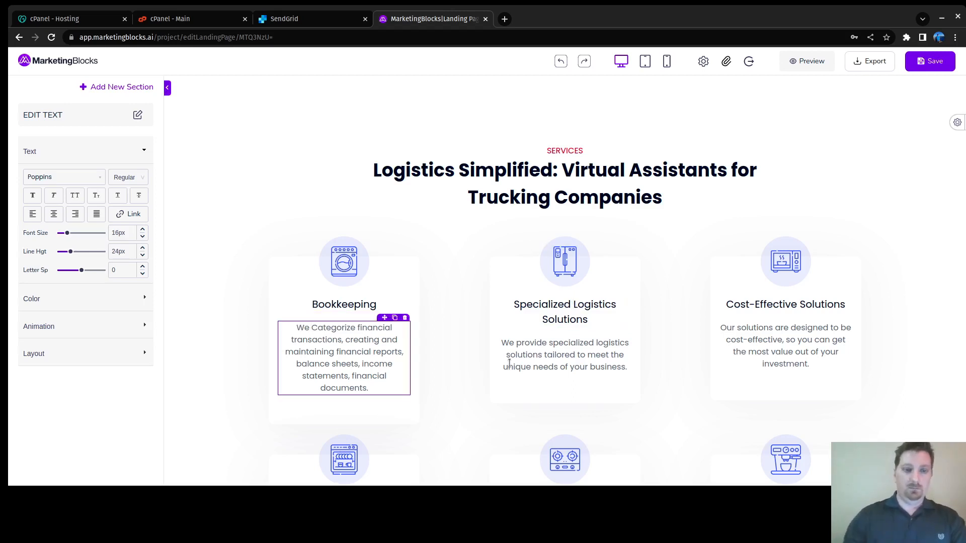
{"action": "key", "text": "Delete"}
{"action": "type", "text": "c"}
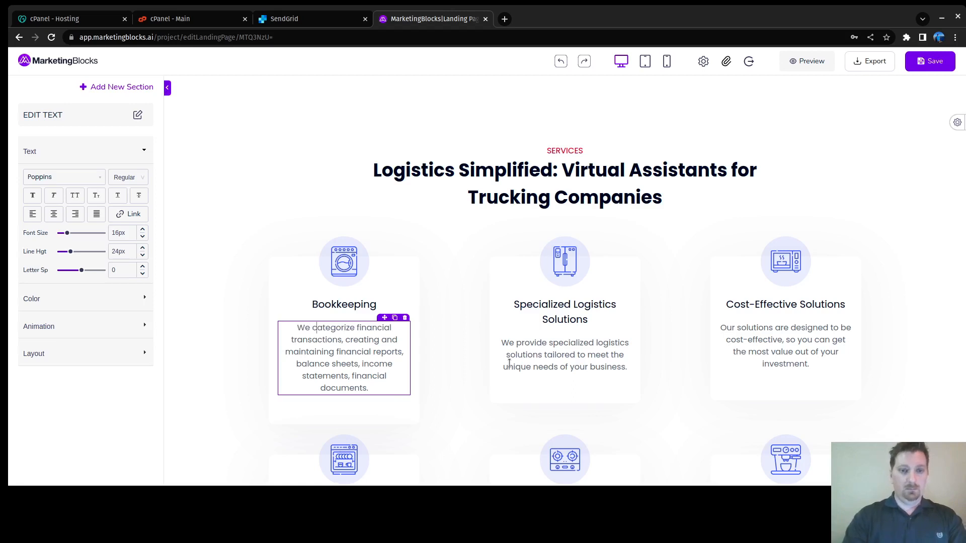
{"action": "left_click", "coordinate": [459, 309]}
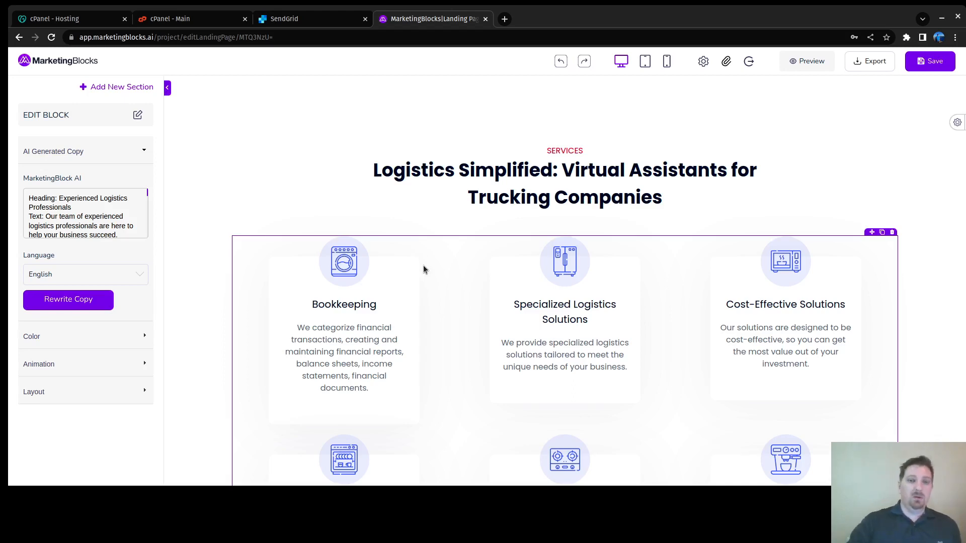
Step: Scroll back up to the service cards and select the Specialized Logistics Solutions heading
{"action": "scroll", "coordinate": [444, 301], "scroll_direction": "down", "scroll_amount": 10}
{"action": "scroll", "coordinate": [484, 321], "scroll_direction": "up", "scroll_amount": 6}
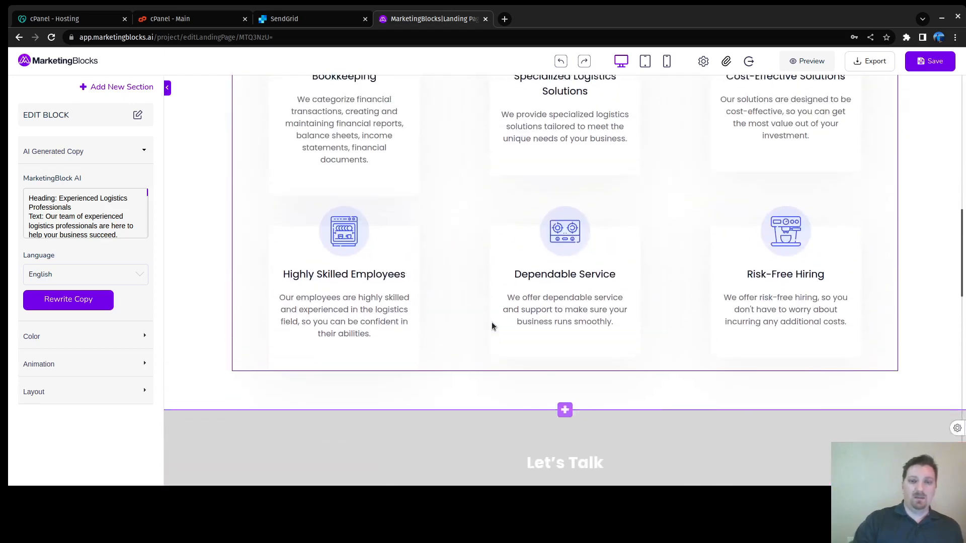
{"action": "scroll", "coordinate": [492, 327], "scroll_direction": "down", "scroll_amount": 6}
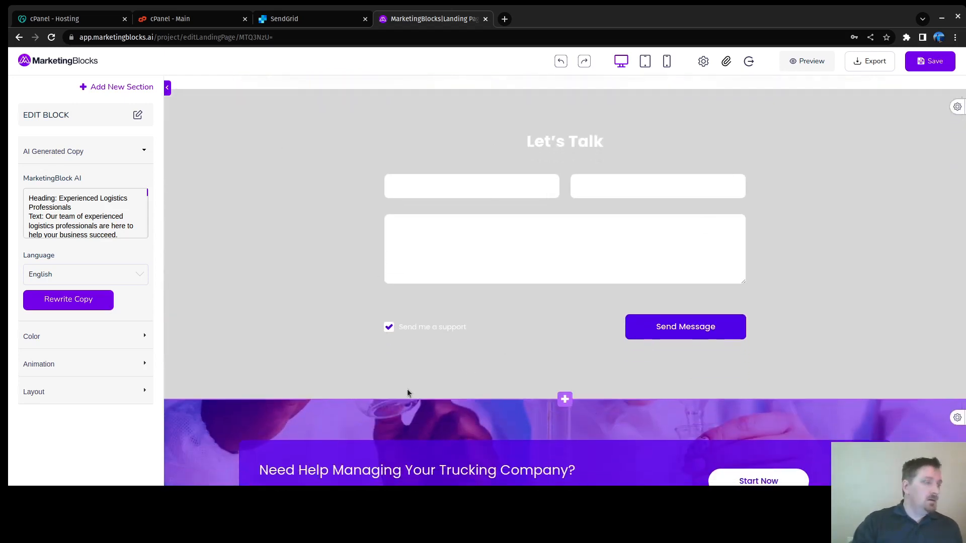
{"action": "scroll", "coordinate": [406, 395], "scroll_direction": "up", "scroll_amount": 6}
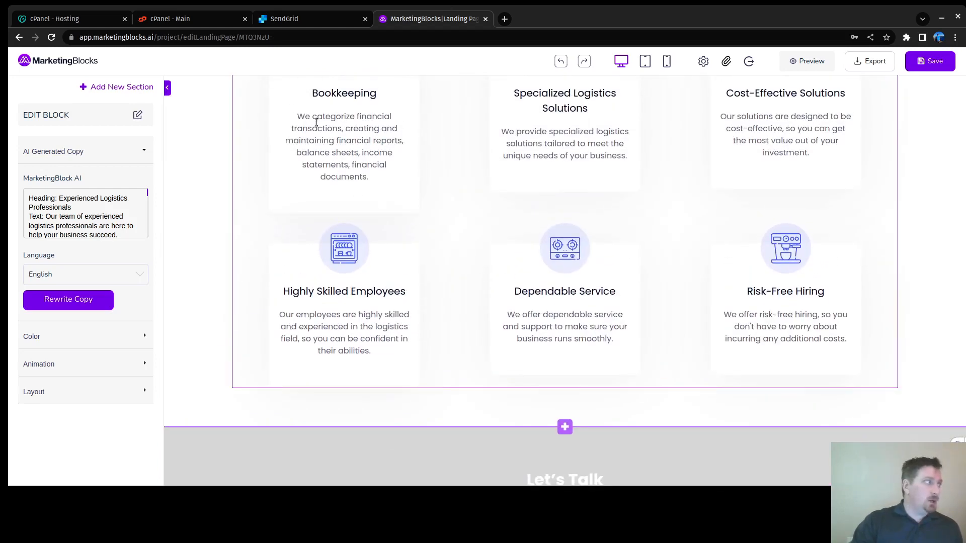
{"action": "scroll", "coordinate": [441, 231], "scroll_direction": "down", "scroll_amount": 5}
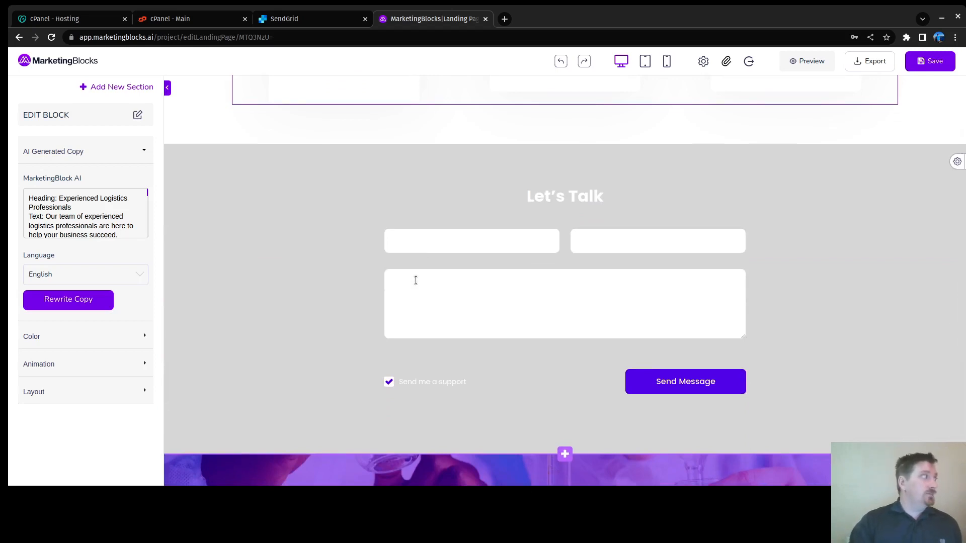
{"action": "scroll", "coordinate": [414, 278], "scroll_direction": "up", "scroll_amount": 6}
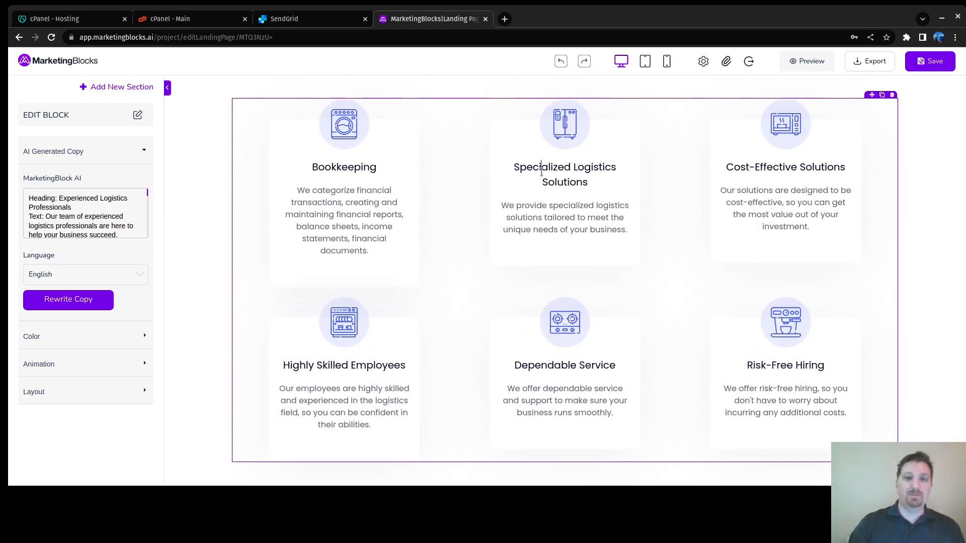
{"action": "left_click", "coordinate": [523, 183]}
Step: Replace the second card's two-line heading with 'Recruiting and Onboarding'
{"action": "key", "text": "Left"}
{"action": "key", "text": "Left"}
{"action": "key", "text": "shift+Down"}
{"action": "key", "text": "shift+Down"}
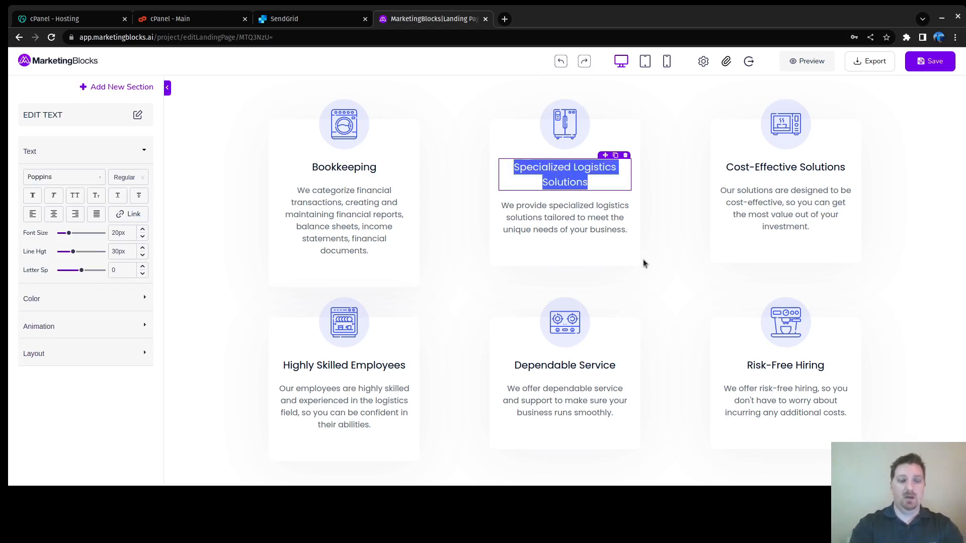
{"action": "type", "text": "Recruiting and Onboarding"}
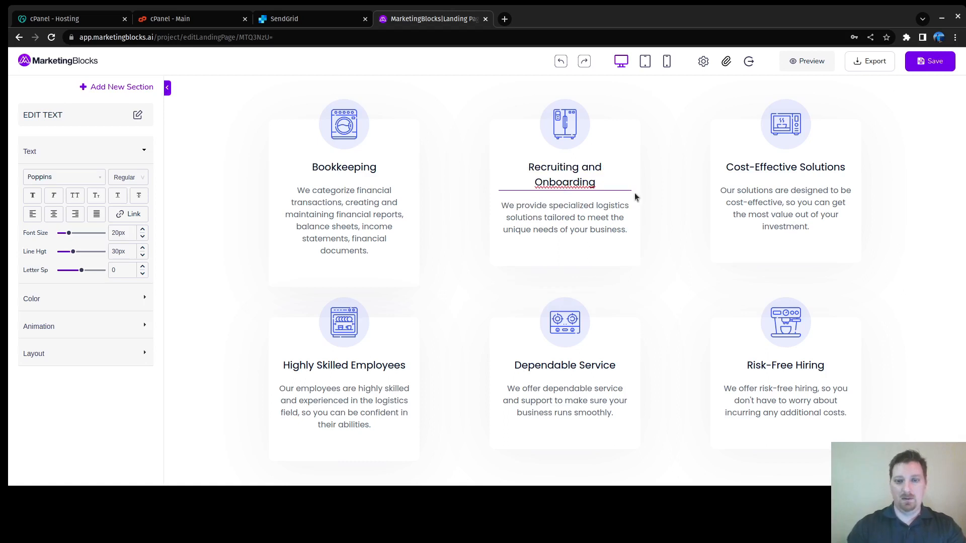
Step: Clear the old description and start it with assistants posting jobs, reviewing resumes and conducting interviews
{"action": "left_click", "coordinate": [627, 229]}
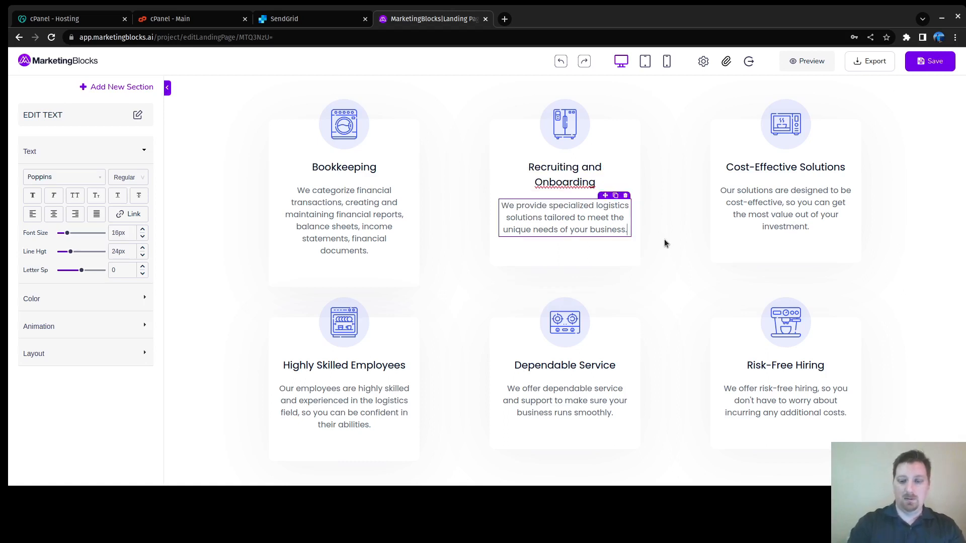
{"action": "key", "text": "ctrl+a"}
{"action": "key", "text": "BackSpace"}
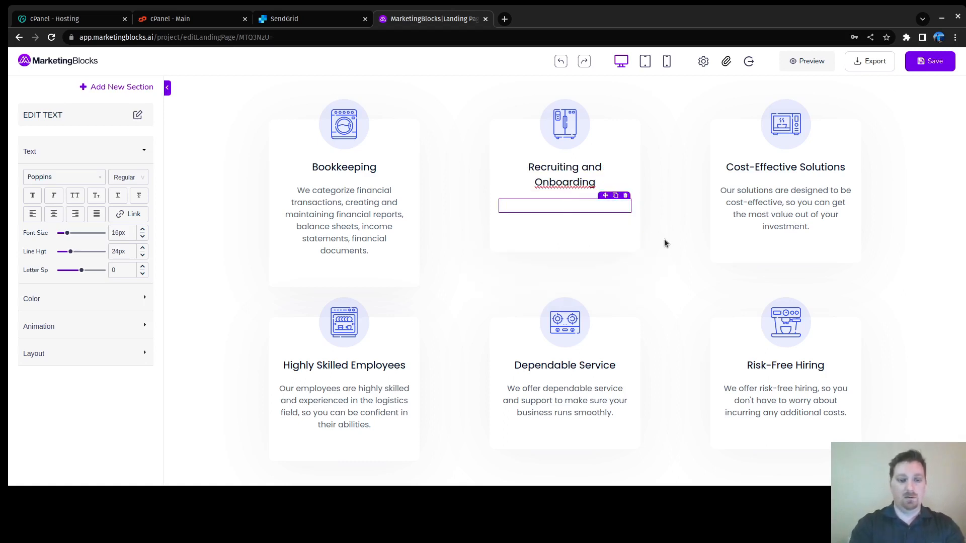
{"action": "type", "text": "Posti"}
{"action": "key", "text": "BackSpace"}
{"action": "key", "text": "BackSpace"}
{"action": "key", "text": "BackSpace"}
{"action": "key", "text": "BackSpace"}
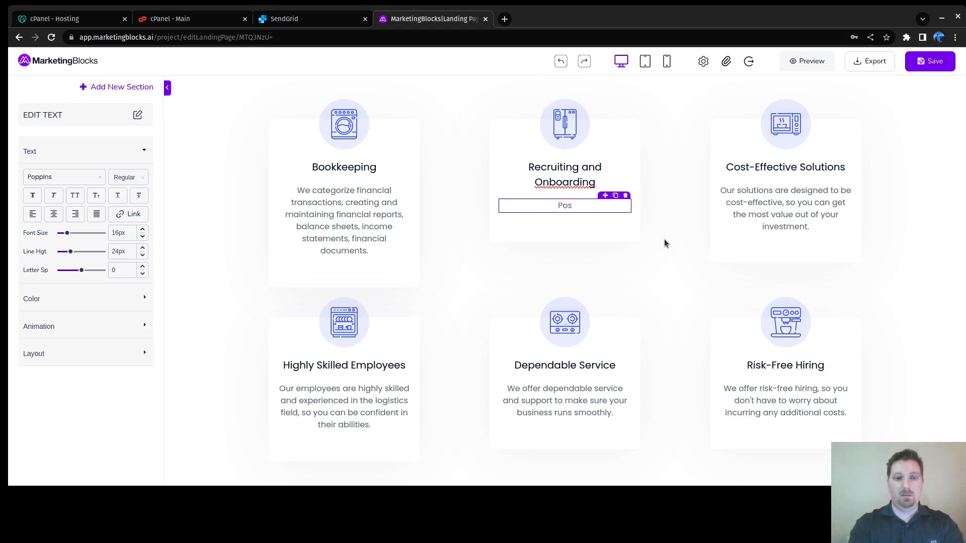
{"action": "key", "text": "BackSpace"}
{"action": "type", "text": "Our"}
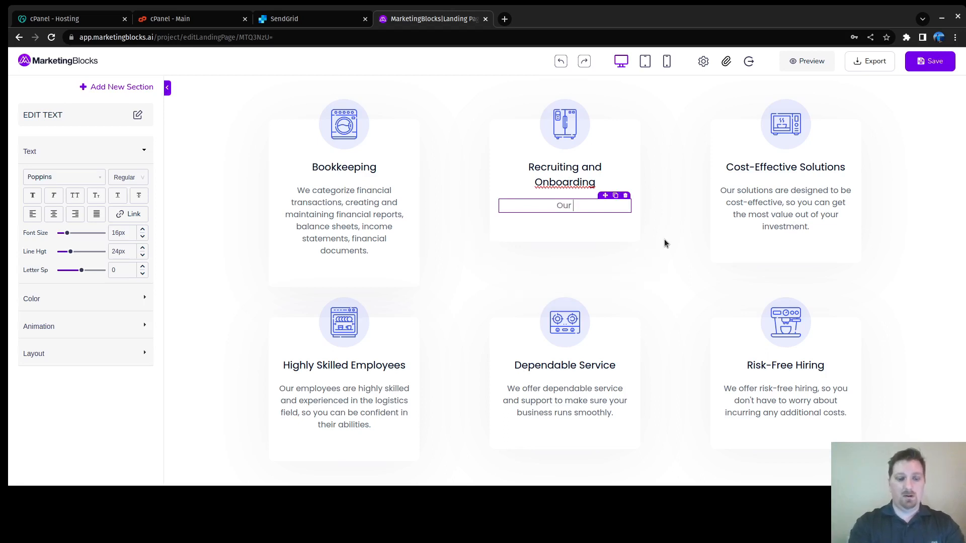
{"action": "type", "text": " assistan"}
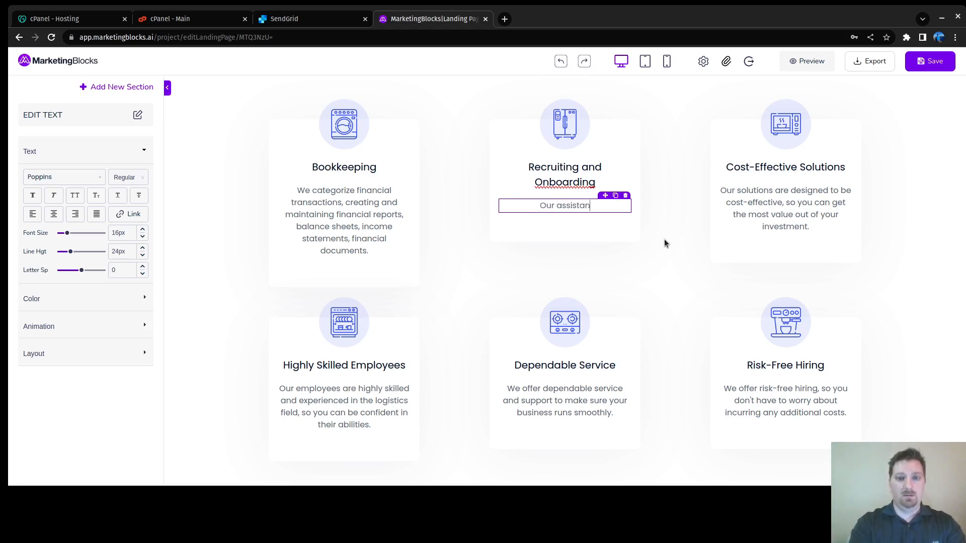
{"action": "type", "text": "ts will post j"}
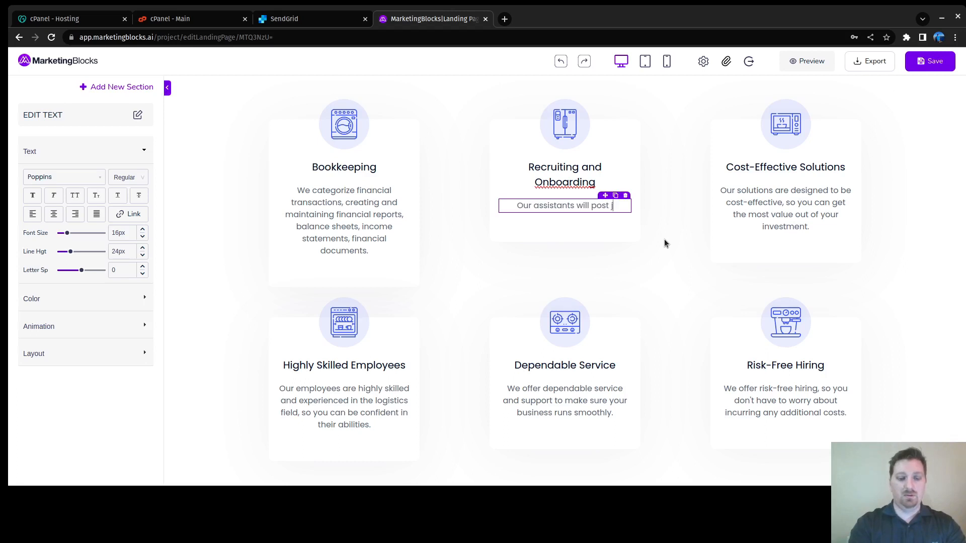
{"action": "type", "text": "obs o"}
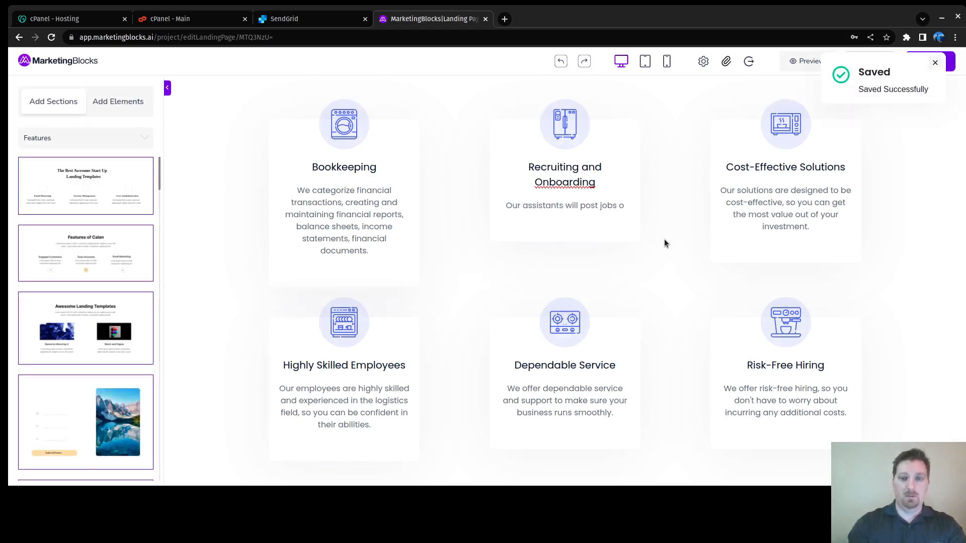
{"action": "type", "text": "n "}
{"action": "type", "text": "job"}
{"action": "key", "text": "BackSpace"}
{"action": "key", "text": "BackSpace"}
{"action": "key", "text": "BackSpace"}
{"action": "key", "text": "BackSpace"}
{"action": "key", "text": "BackSpace"}
{"action": "key", "text": "BackSpace"}
{"action": "key", "text": "BackSpace"}
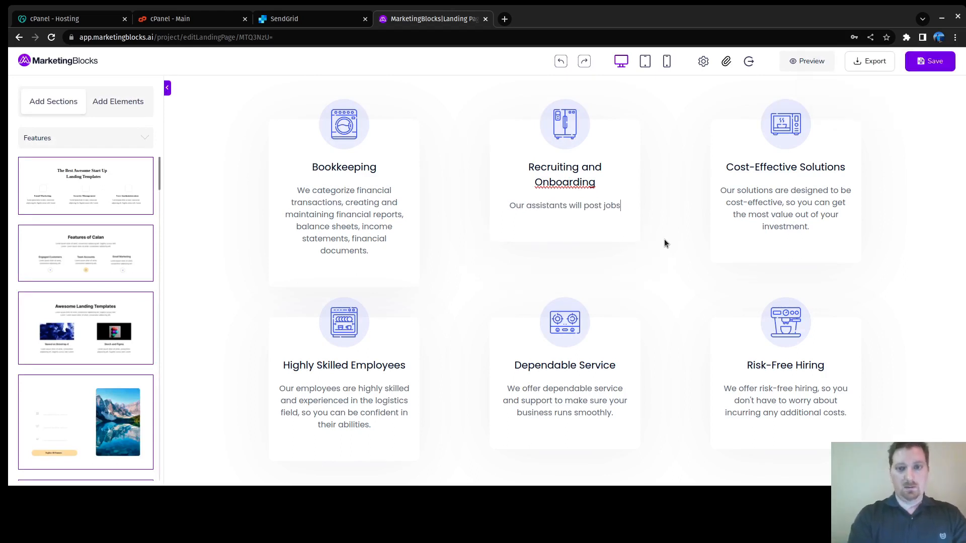
{"action": "type", "text": ", review r"}
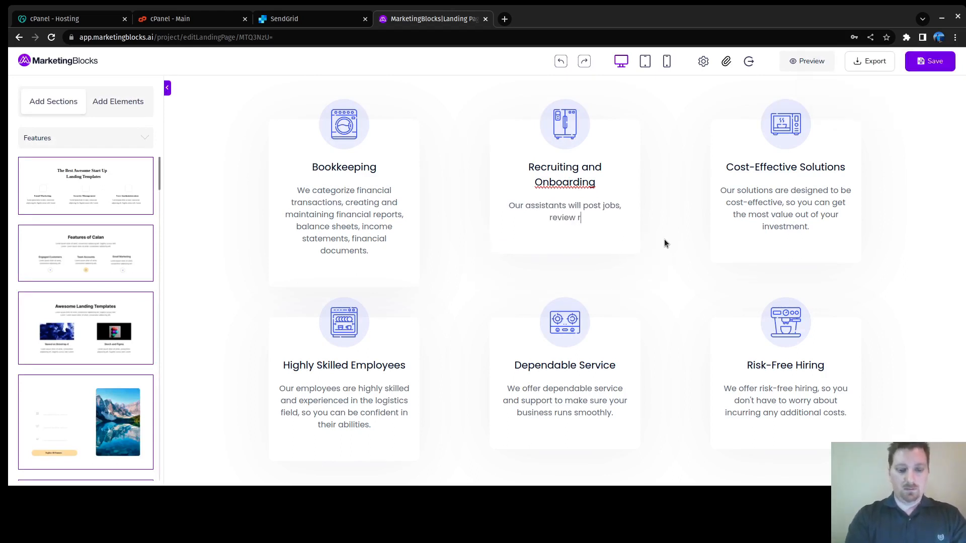
{"action": "type", "text": "esumes, "}
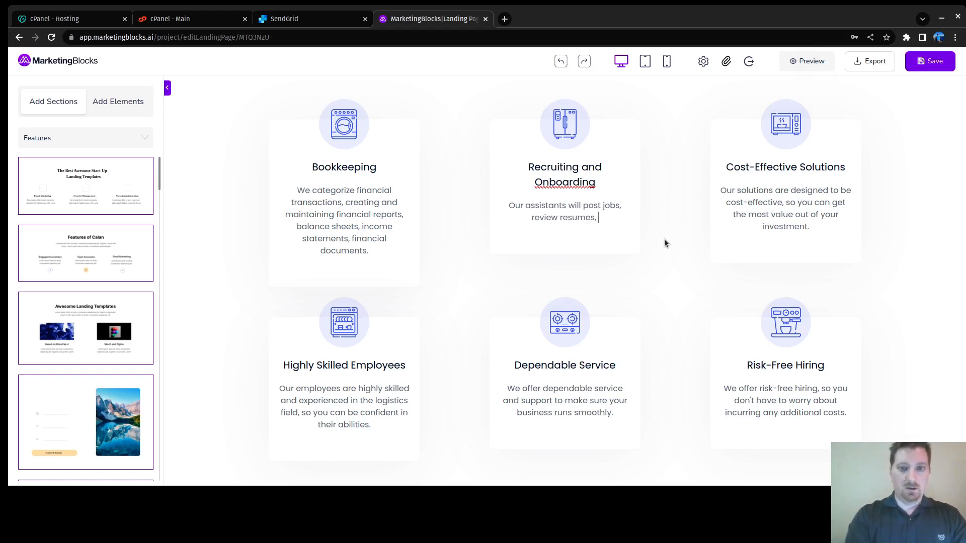
{"action": "type", "text": "interviwe"}
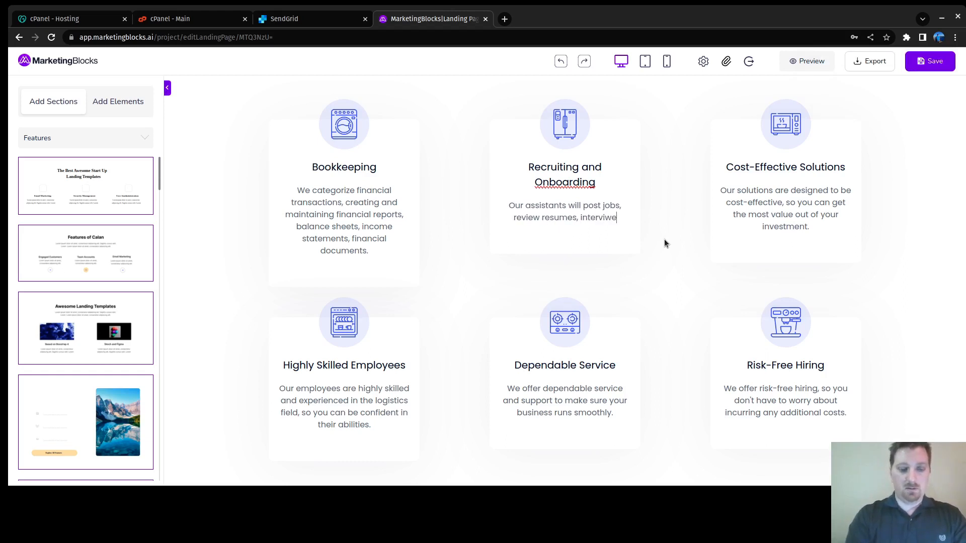
{"action": "key", "text": "BackSpace"}
{"action": "key", "text": "BackSpace"}
{"action": "type", "text": "ews"}
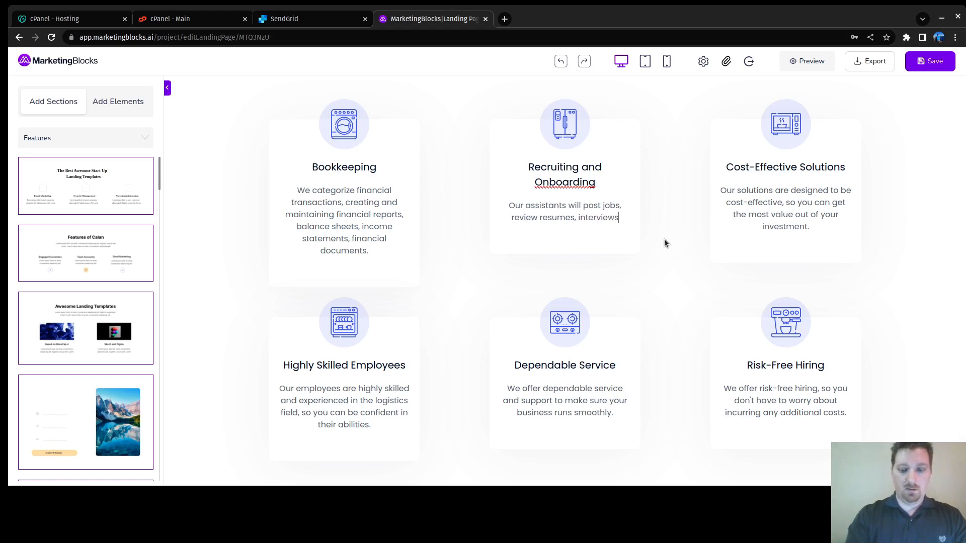
{"action": "type", "text": "conduct "}
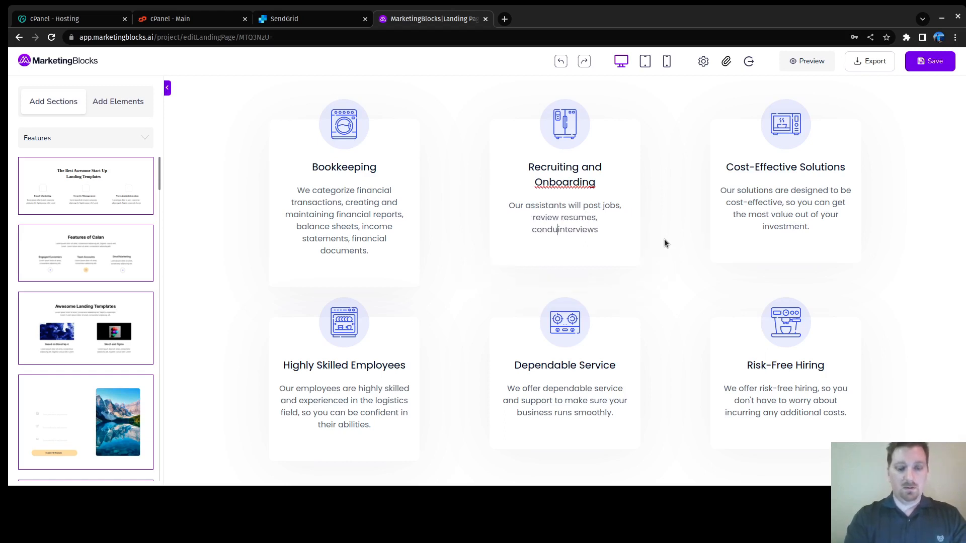
{"action": "type", "text": ", "}
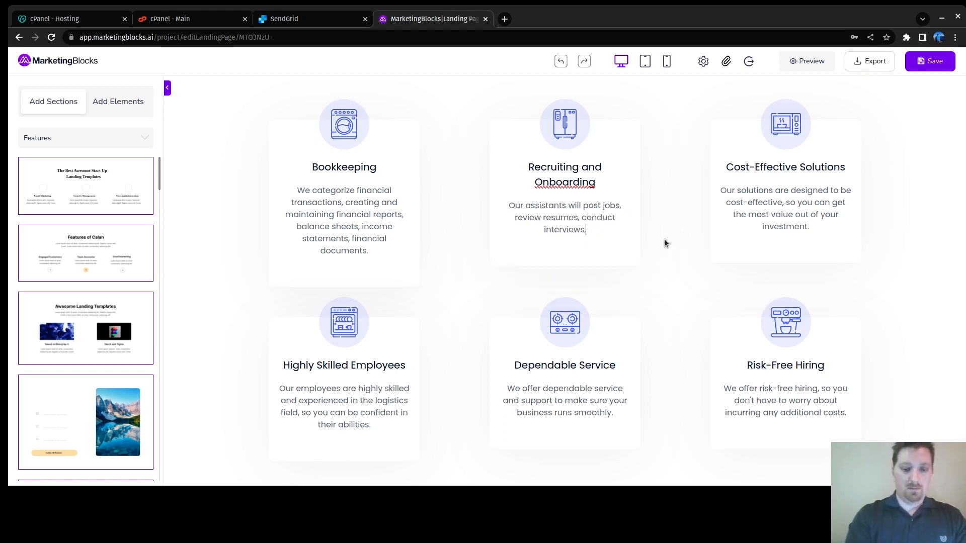
{"action": "type", "text": "perform"}
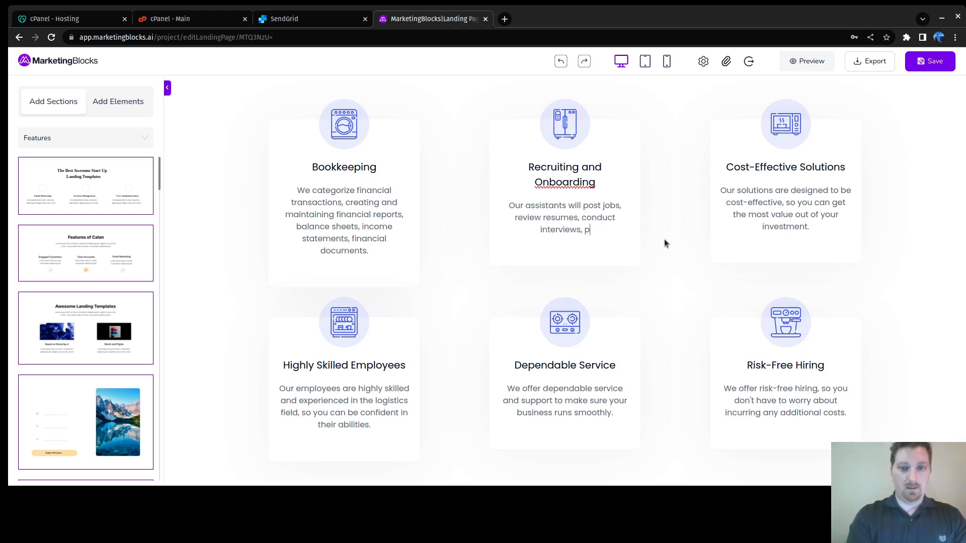
Step: Add background checks and recruiting files, and walk new employees through 'until day one on the job.'
{"action": "type", "text": "nage "}
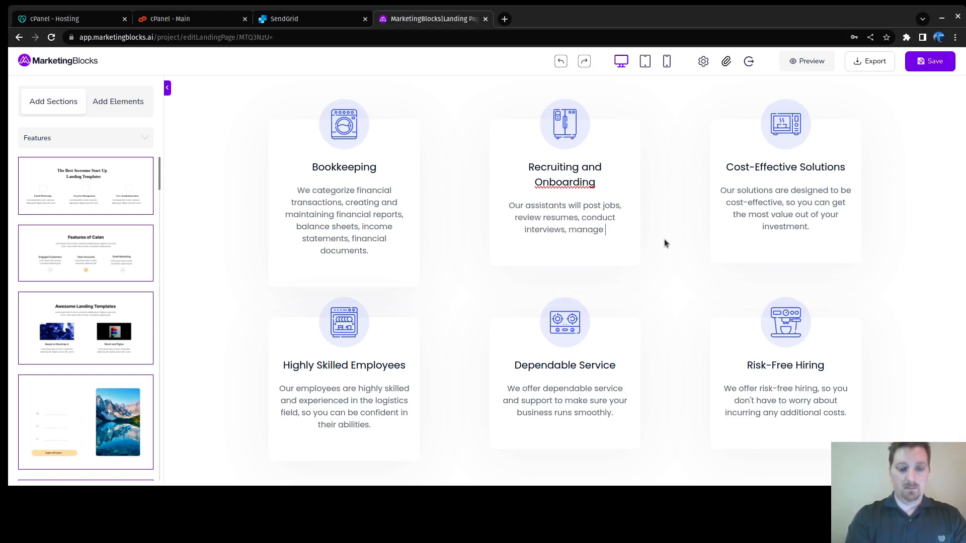
{"action": "type", "text": "backgro"}
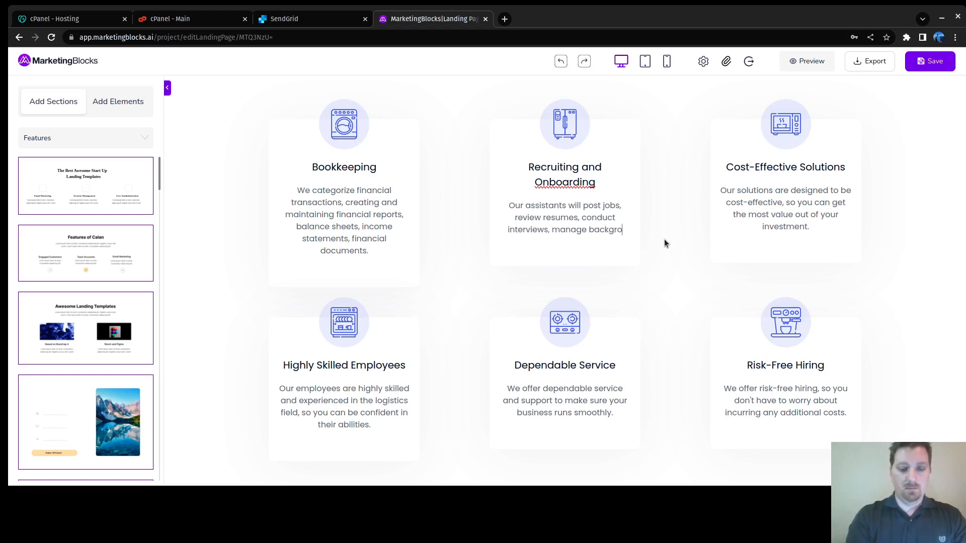
{"action": "type", "text": "und checks, "}
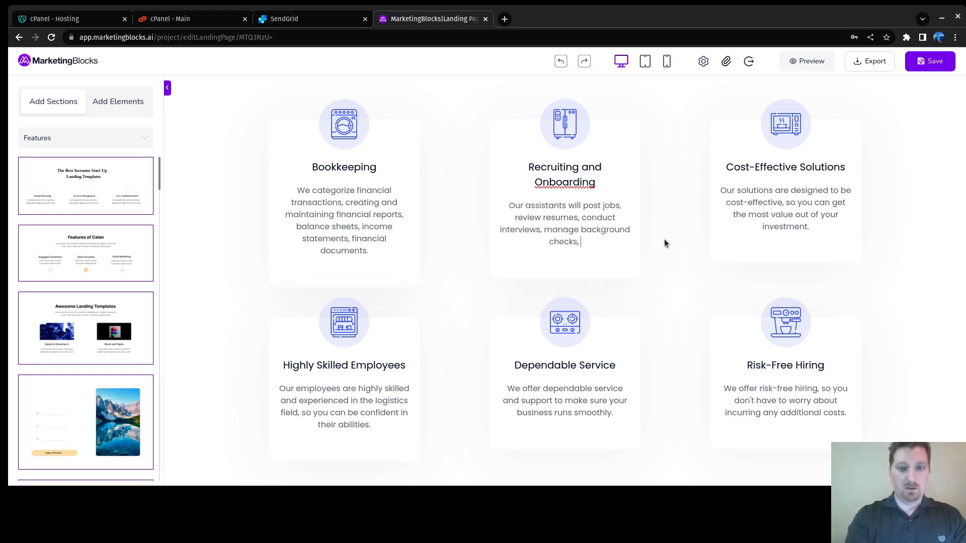
{"action": "type", "text": "manage"}
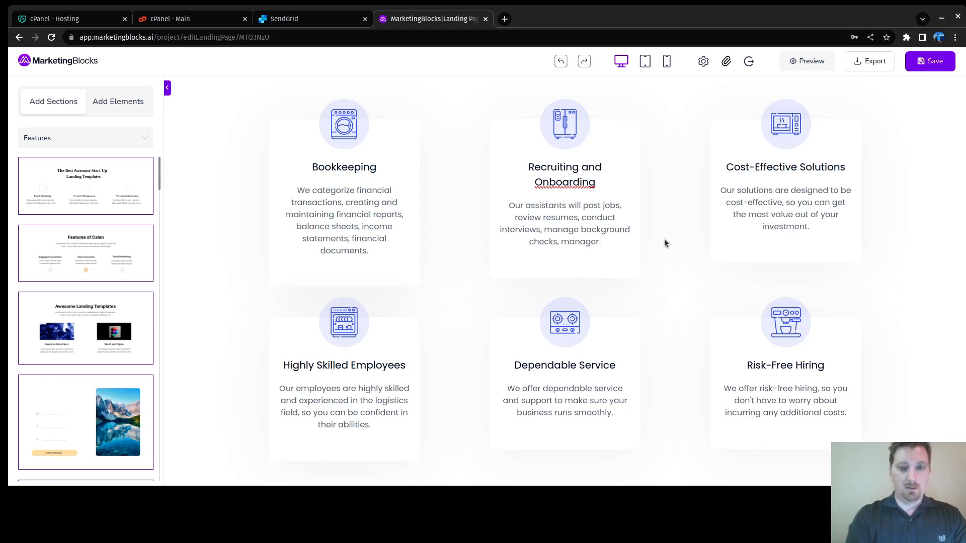
{"action": "type", "text": " recru"}
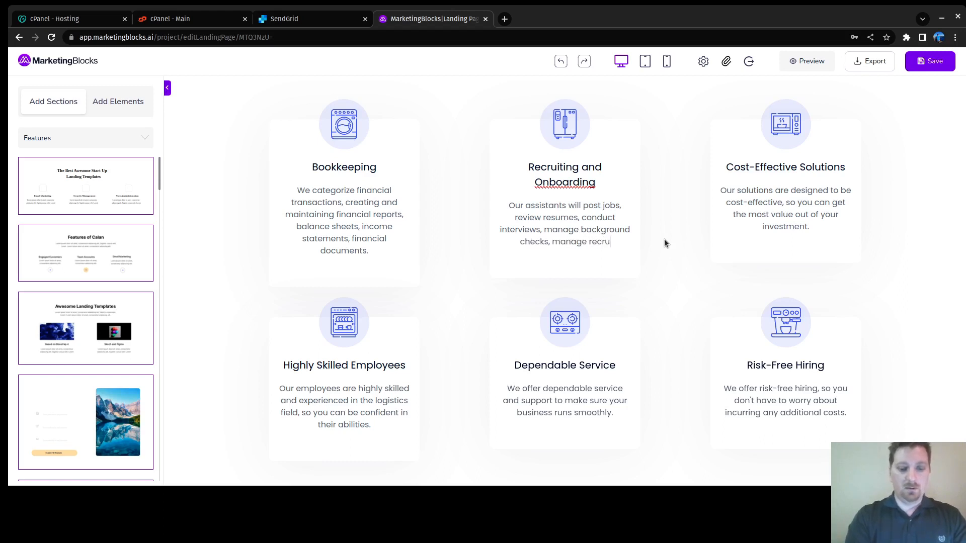
{"action": "type", "text": "iting files,"}
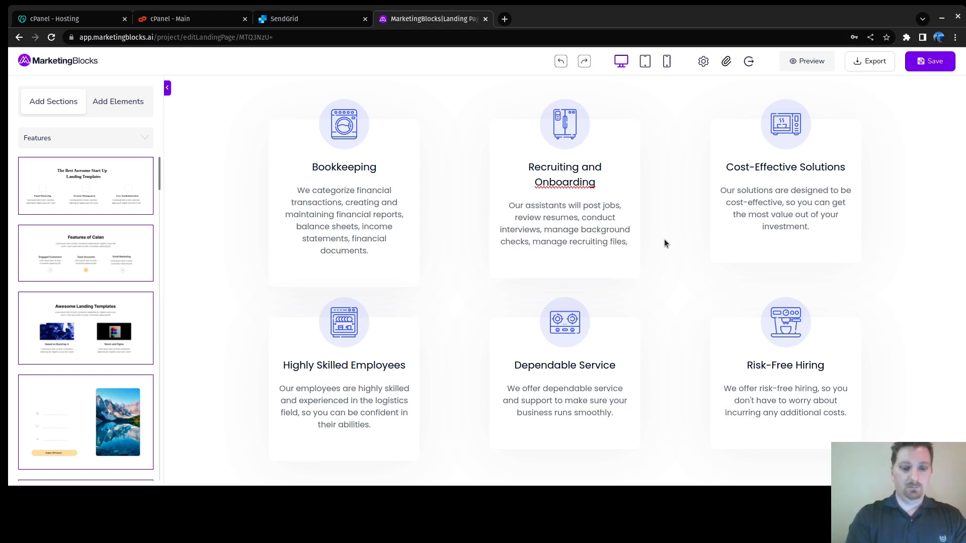
{"action": "type", "text": "and"}
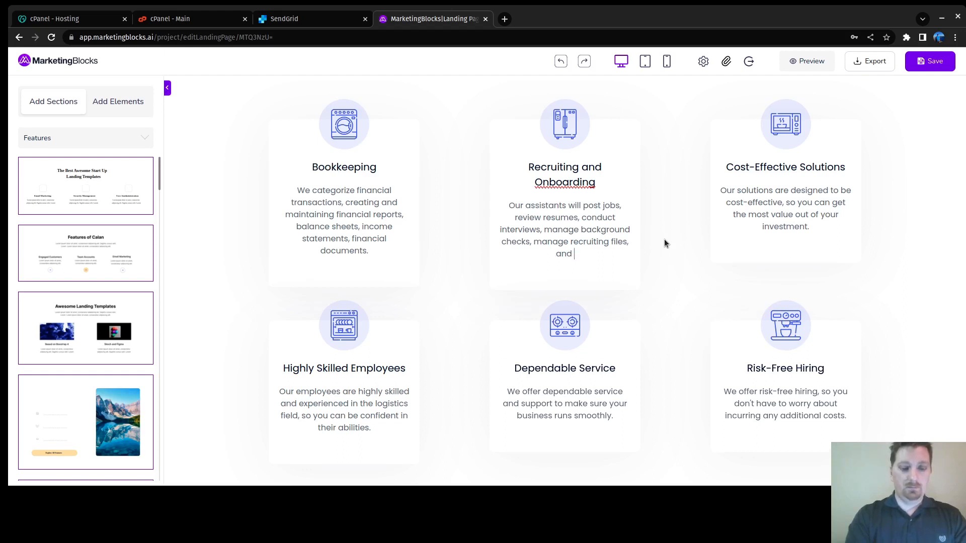
{"action": "type", "text": " walk"}
{"action": "key", "text": "BackSpace"}
{"action": "key", "text": "BackSpace"}
{"action": "type", "text": "alk your poten"}
{"action": "key", "text": "BackSpace"}
{"action": "key", "text": "BackSpace"}
{"action": "key", "text": "BackSpace"}
{"action": "key", "text": "BackSpace"}
{"action": "key", "text": "BackSpace"}
{"action": "type", "text": "new employees"}
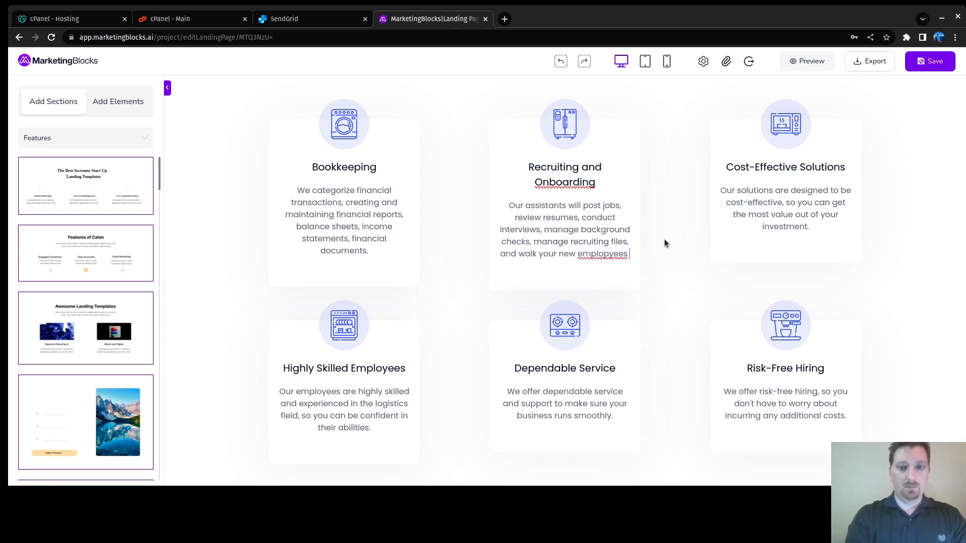
{"action": "key", "text": "BackSpace"}
{"action": "type", "text": "thr"}
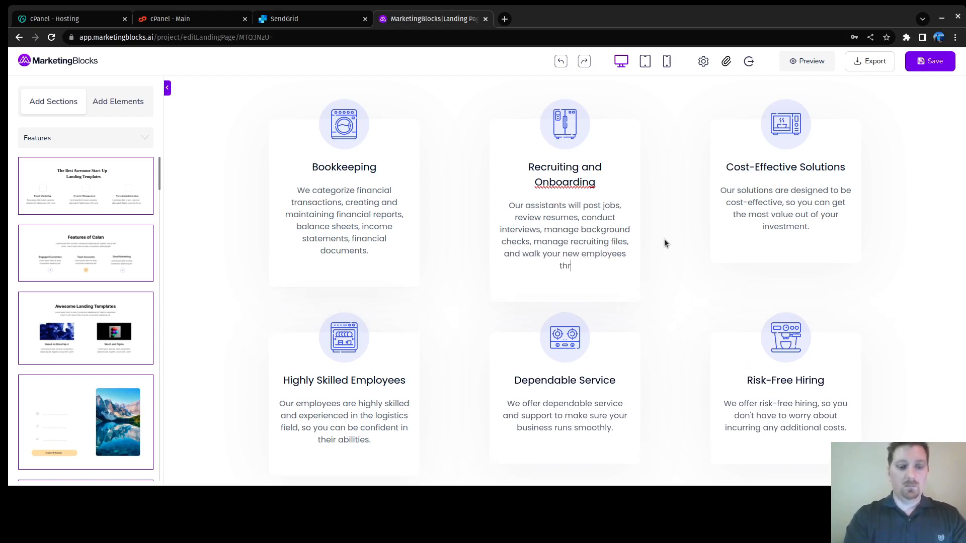
{"action": "type", "text": "ough the ent"}
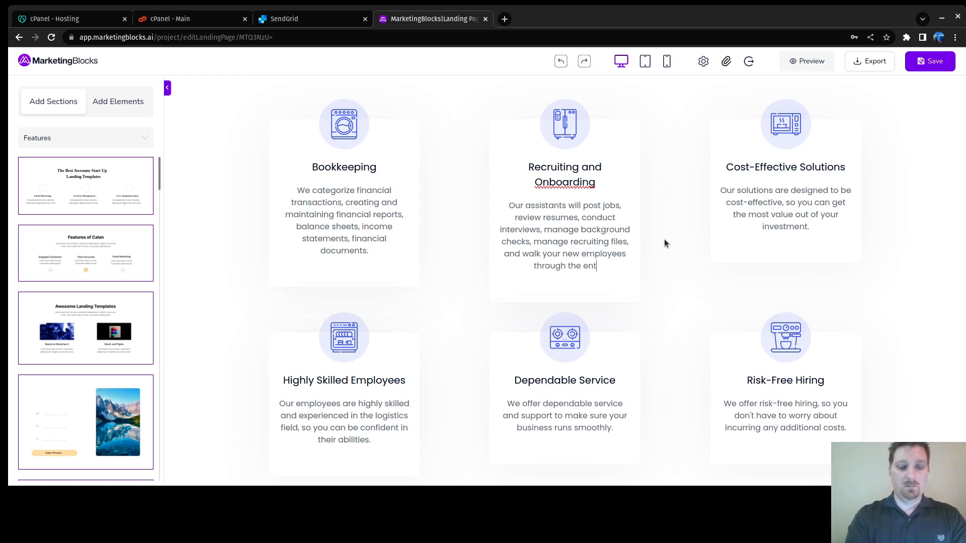
{"action": "type", "text": "ire proc"}
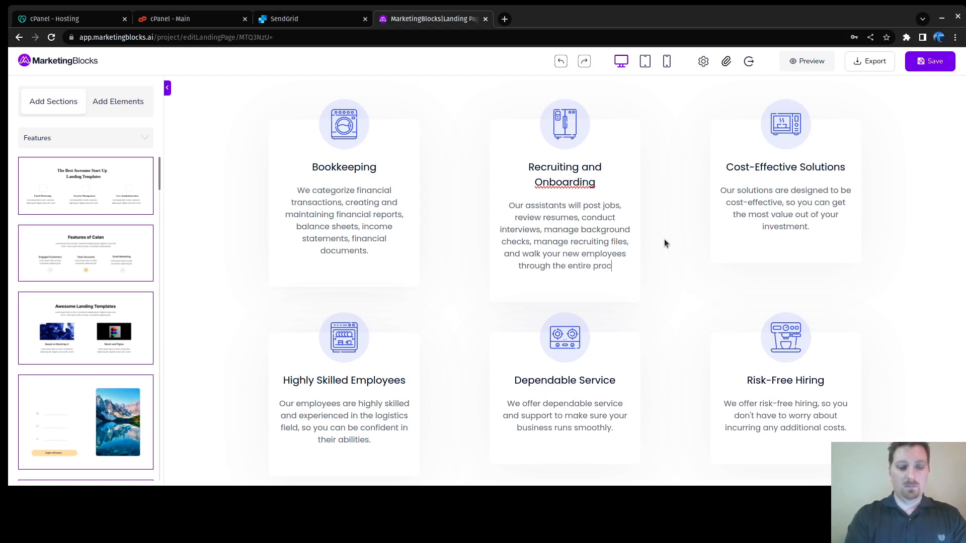
{"action": "type", "text": "ess until "}
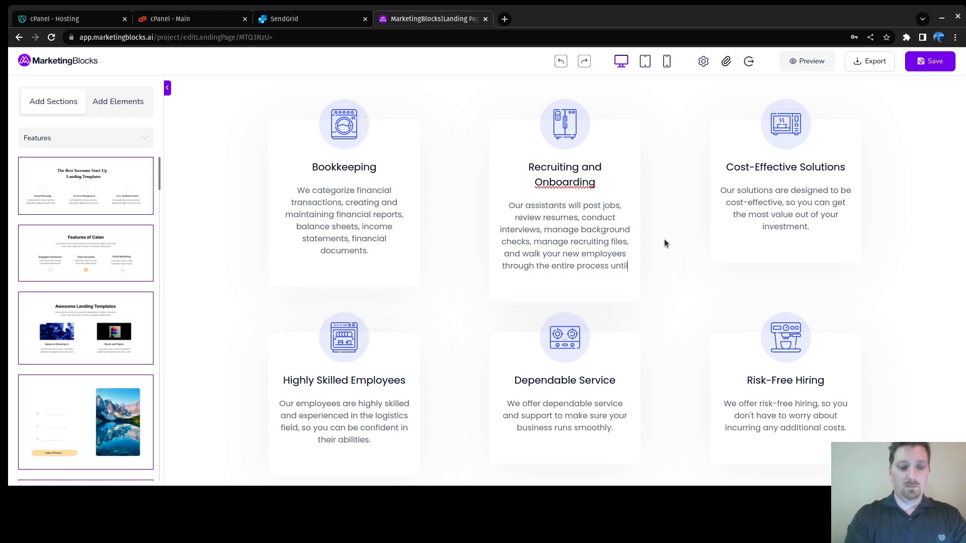
{"action": "type", "text": "day one"}
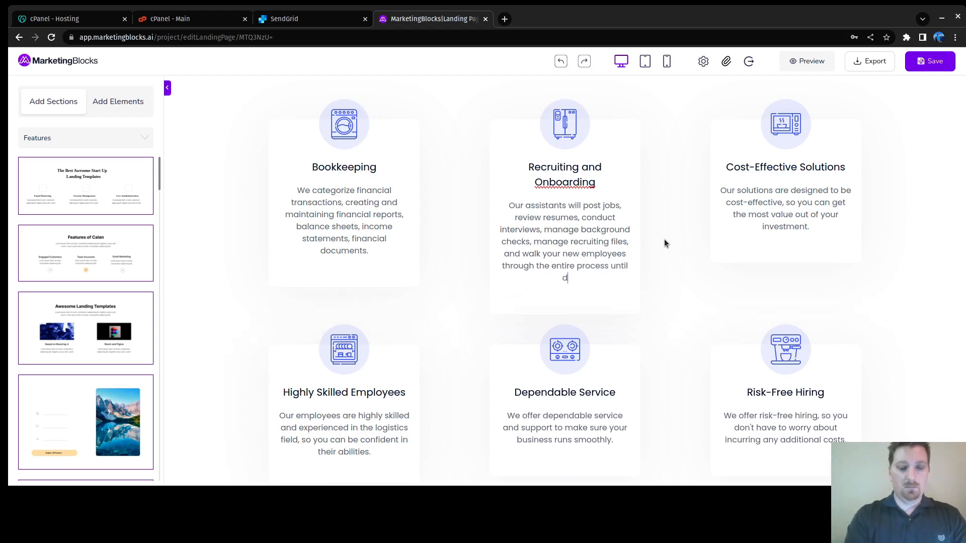
{"action": "type", "text": " on the job."}
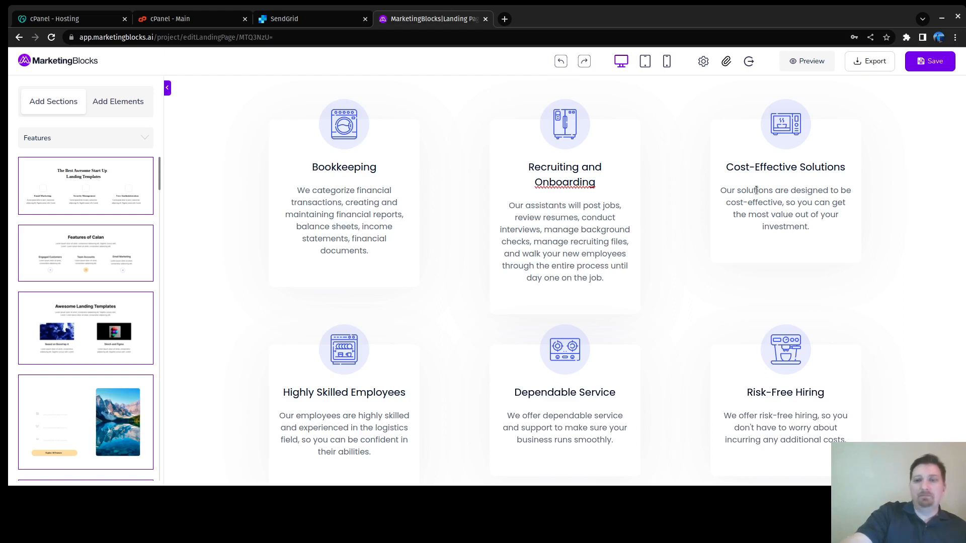
Step: Save the page, retitle the Cost-Effective Solutions card 'Dispatching', and delete its old description
{"action": "left_click", "coordinate": [756, 190]}
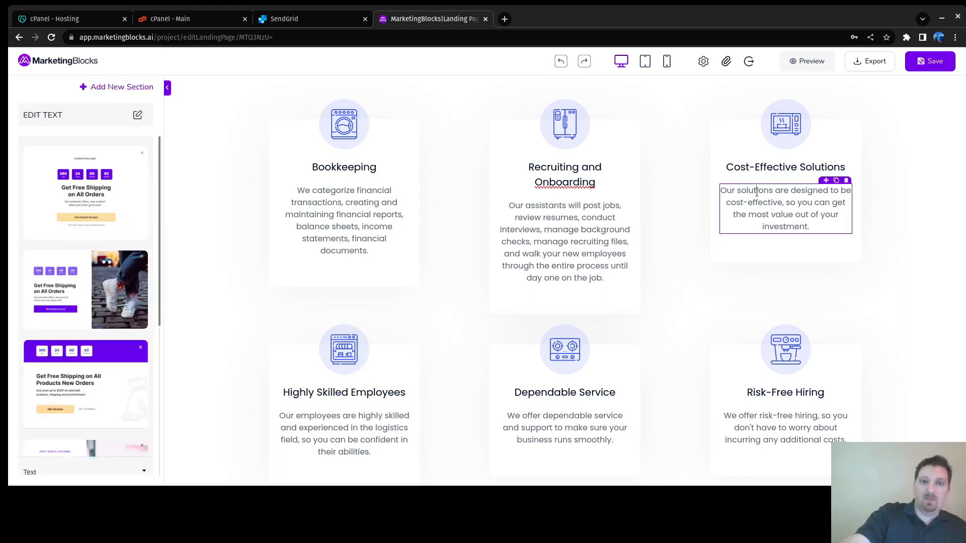
{"action": "left_click", "coordinate": [933, 61]}
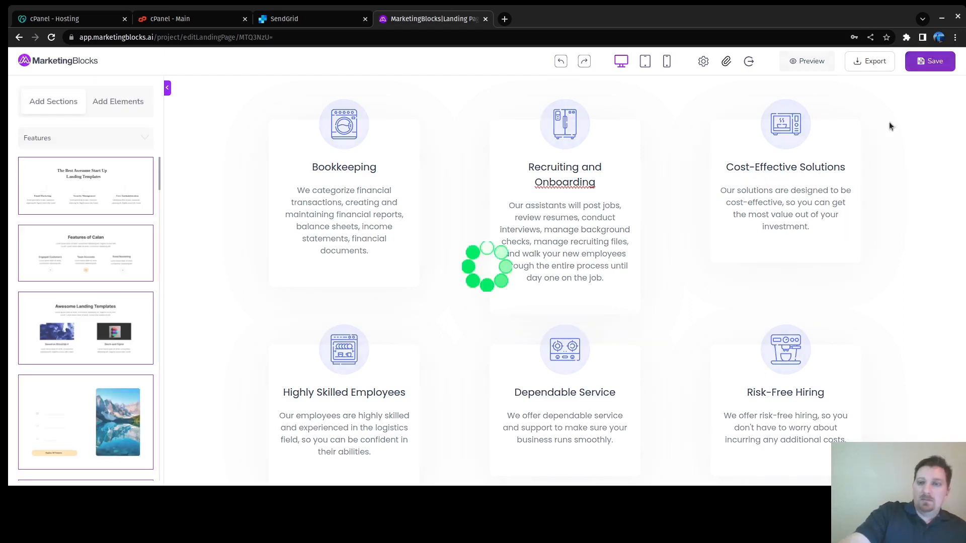
{"action": "left_click", "coordinate": [750, 167]}
{"action": "triple_click", "coordinate": [752, 169]}
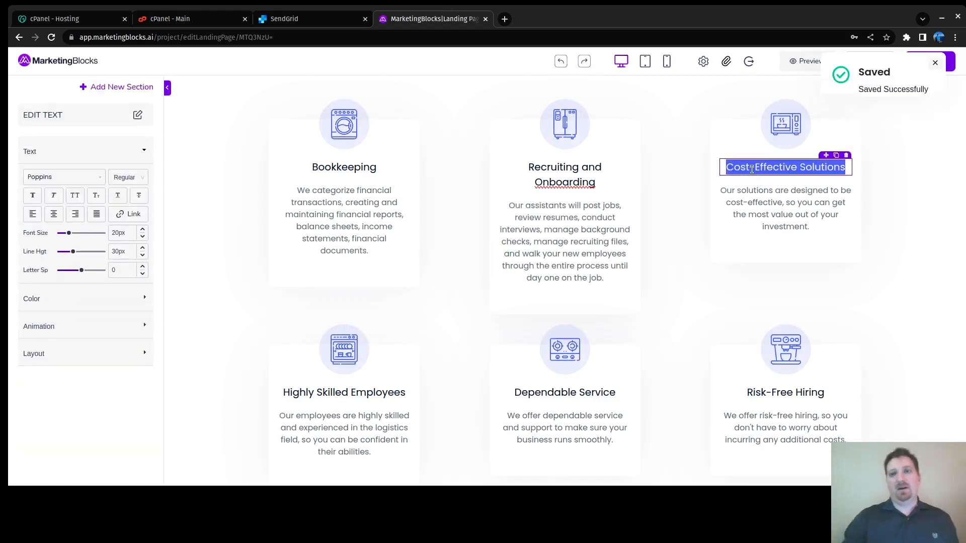
{"action": "key", "text": "BackSpace"}
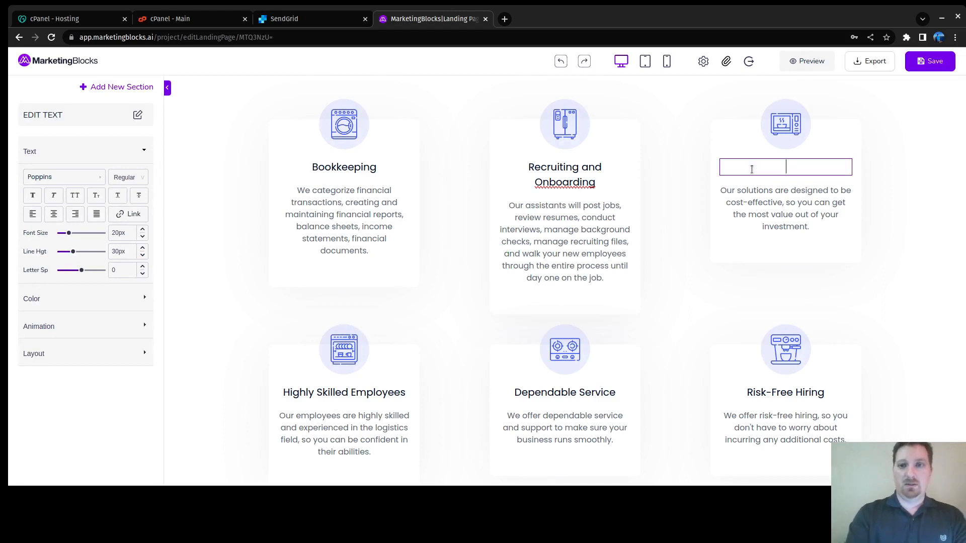
{"action": "type", "text": "Dispatching"}
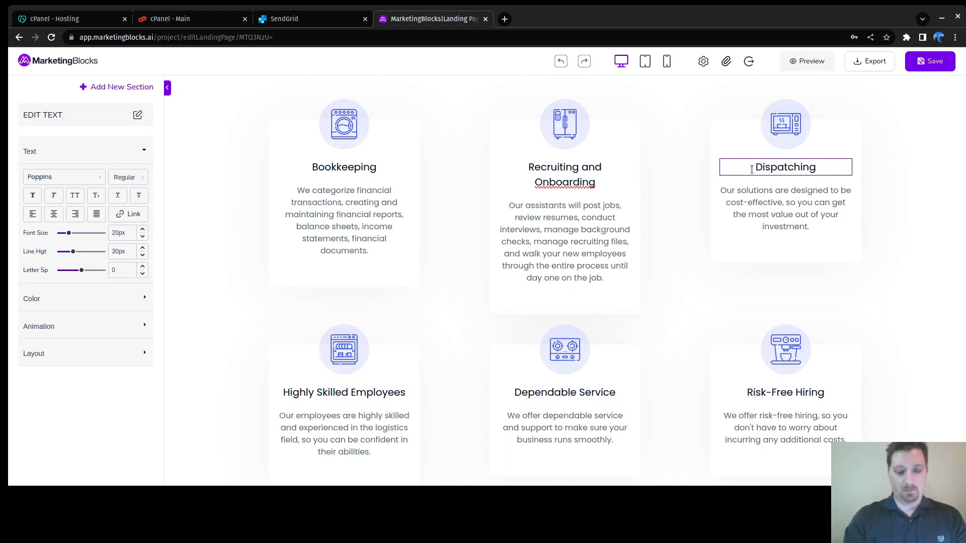
{"action": "key", "text": "shift+Down"}
{"action": "key", "text": "shift+Down"}
{"action": "key", "text": "shift+Down"}
{"action": "key", "text": "shift+Down"}
{"action": "key", "text": "BackSpace"}
Step: Describe Dispatching as managing schedules, monitoring shipment status, booking loads and managing BOLs, fixing 'montior'
{"action": "type", "text": "Manage scheduling, monitor and update shipment status, book loads,"}
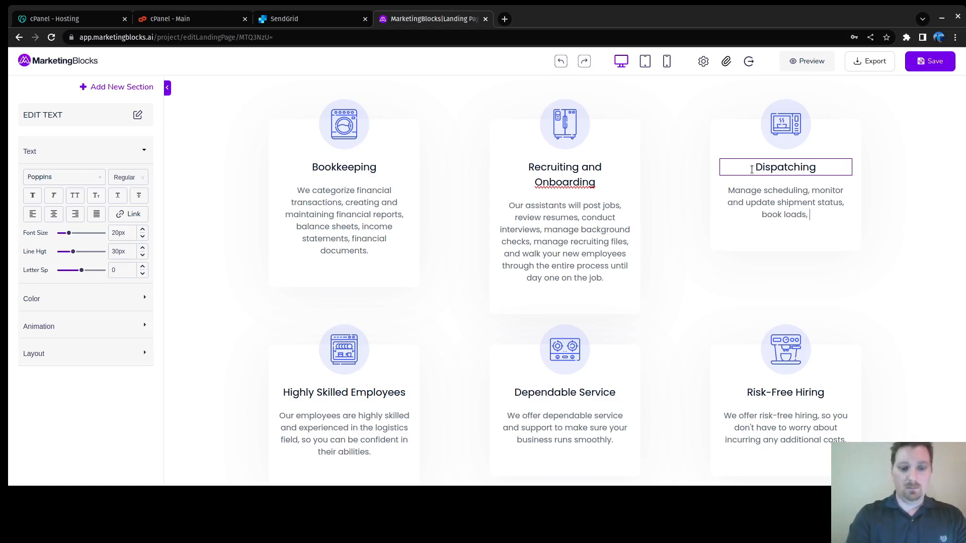
{"action": "type", "text": "manage sc"}
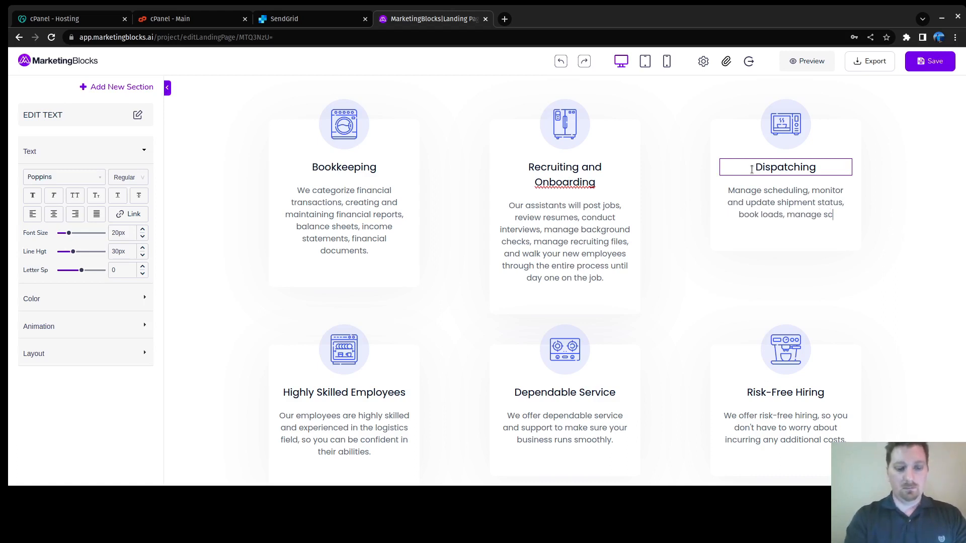
{"action": "type", "text": "hedule, "}
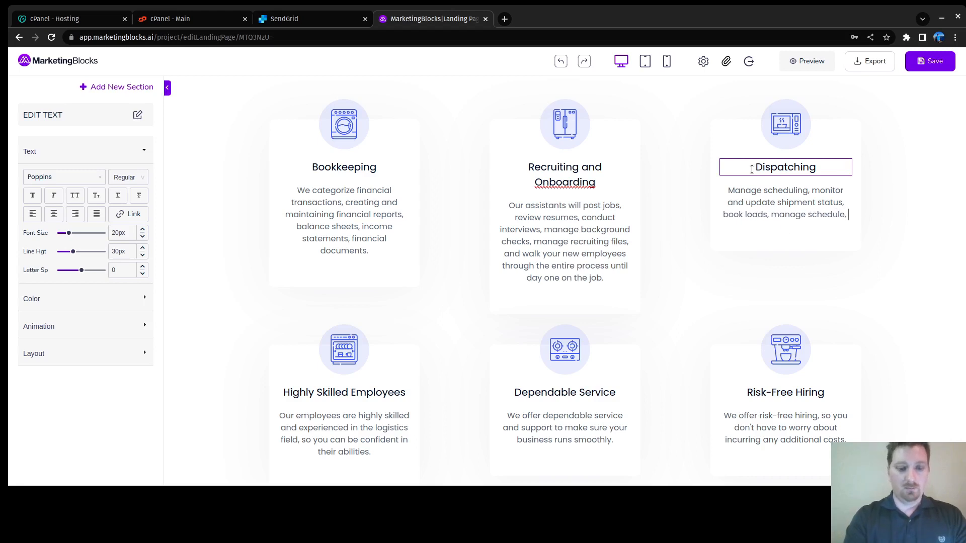
{"action": "type", "text": "montior and"}
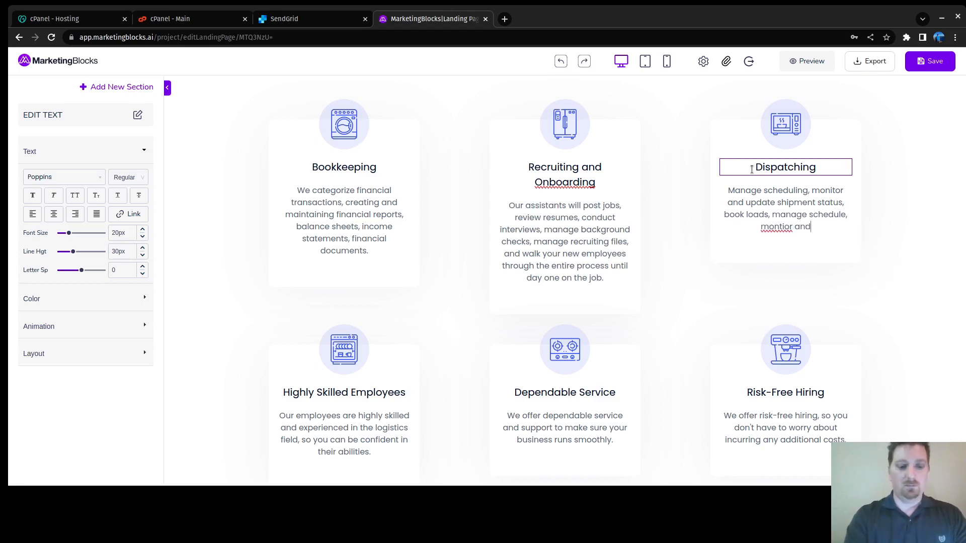
{"action": "type", "text": " update shipment "}
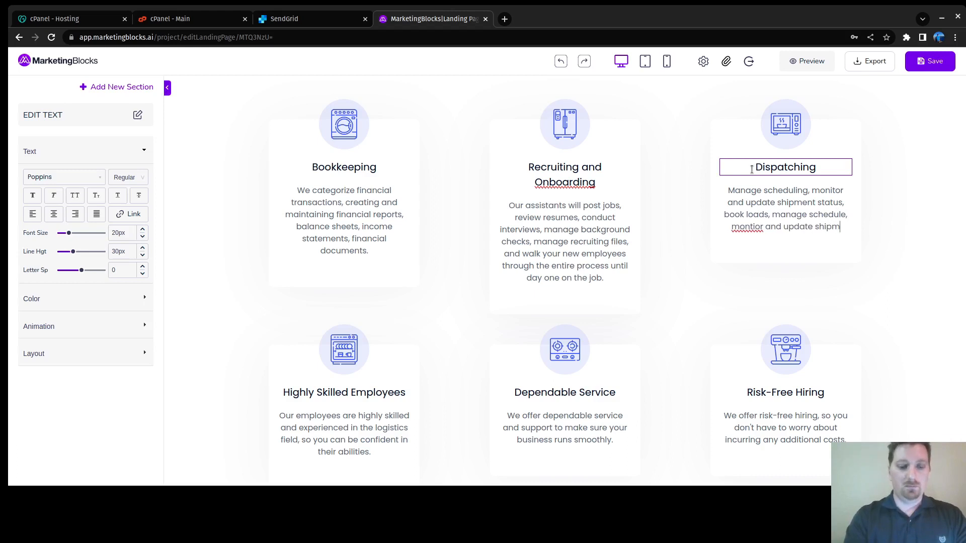
{"action": "type", "text": "status"}
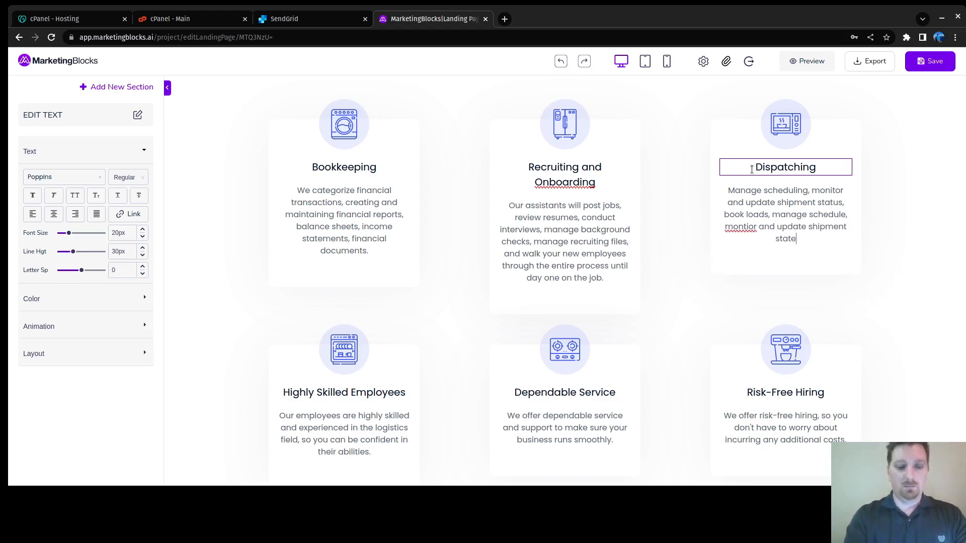
{"action": "type", "text": ", "}
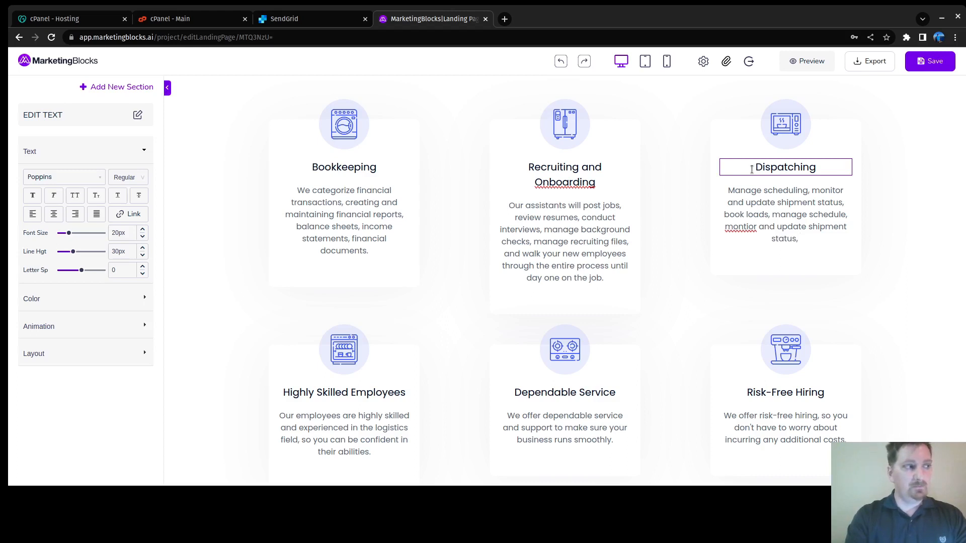
{"action": "type", "text": "commu"}
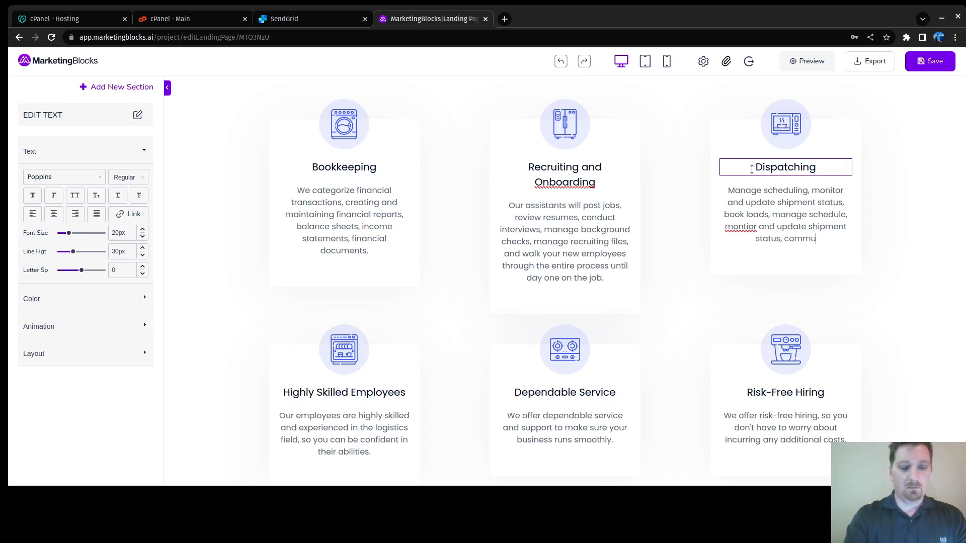
{"action": "type", "text": "nicate and "}
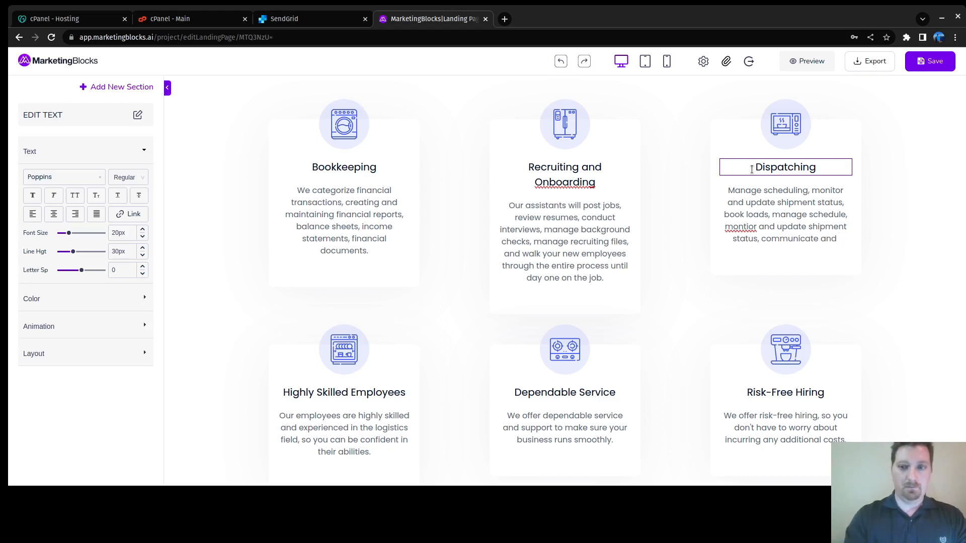
{"action": "type", "text": "manage BO"}
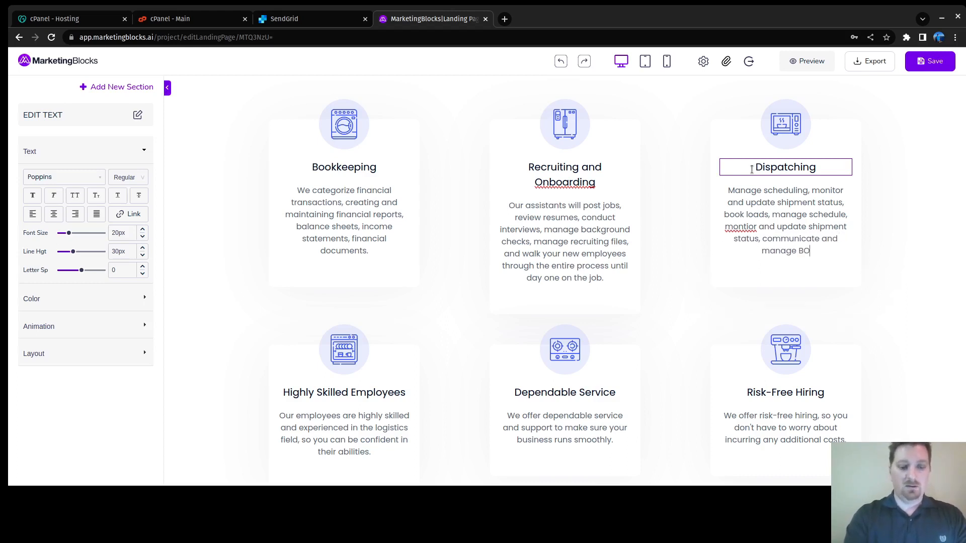
{"action": "type", "text": "Ls"}
{"action": "key", "text": "Up"}
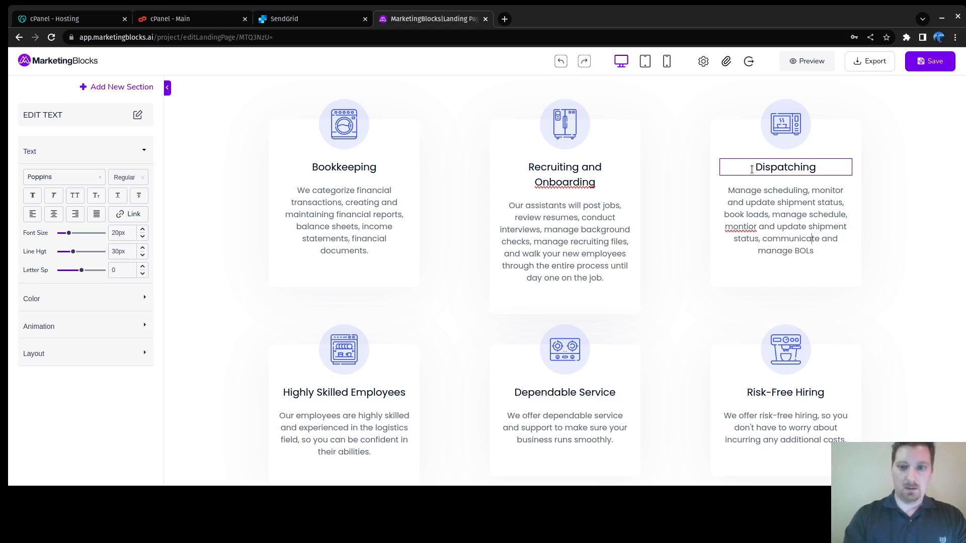
{"action": "key", "text": "Up"}
{"action": "key", "text": "BackSpace"}
{"action": "key", "text": "Right"}
{"action": "type", "text": "t"}
{"action": "key", "text": "Down"}
{"action": "key", "text": "Down"}
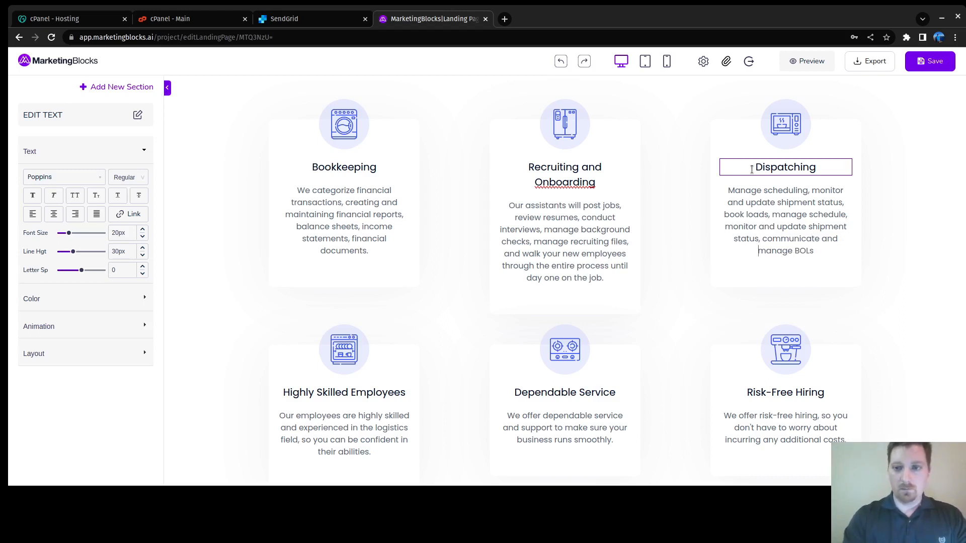
Step: Add driver and vehicle information, maintenance records, driver jackets, reports, data analysis and customer service
{"action": "type", "text": ", ma"}
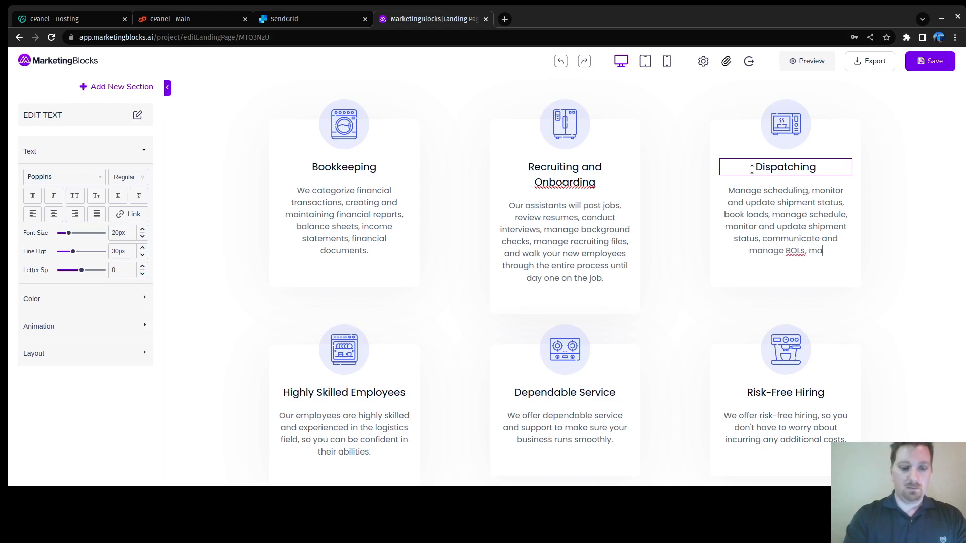
{"action": "type", "text": "nage drive"}
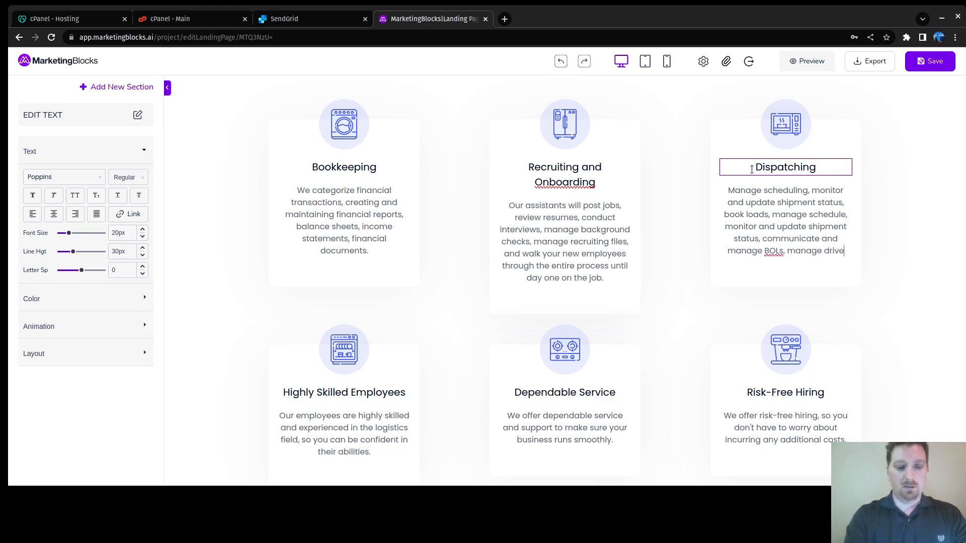
{"action": "type", "text": "r and "}
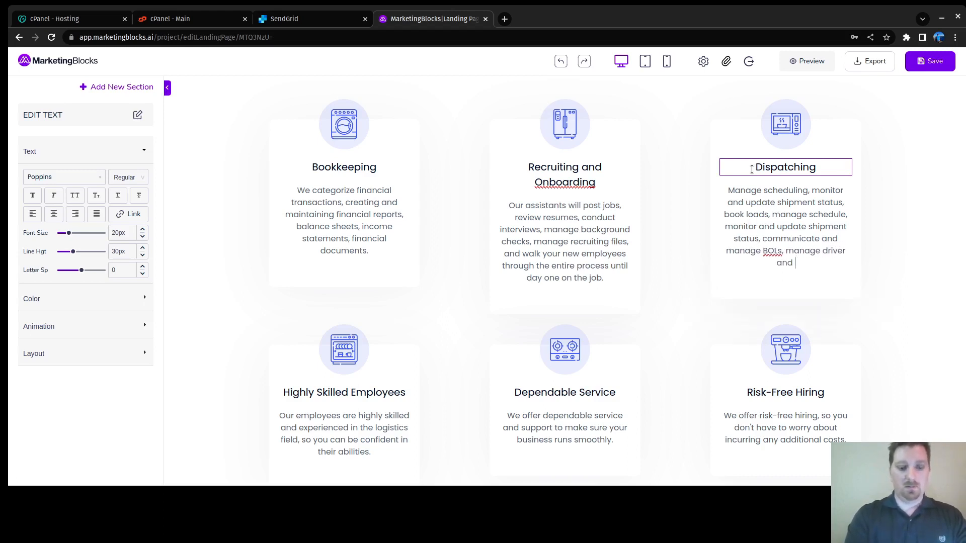
{"action": "type", "text": "vehicals"}
{"action": "key", "text": "BackSpace"}
{"action": "key", "text": "BackSpace"}
{"action": "key", "text": "BackSpace"}
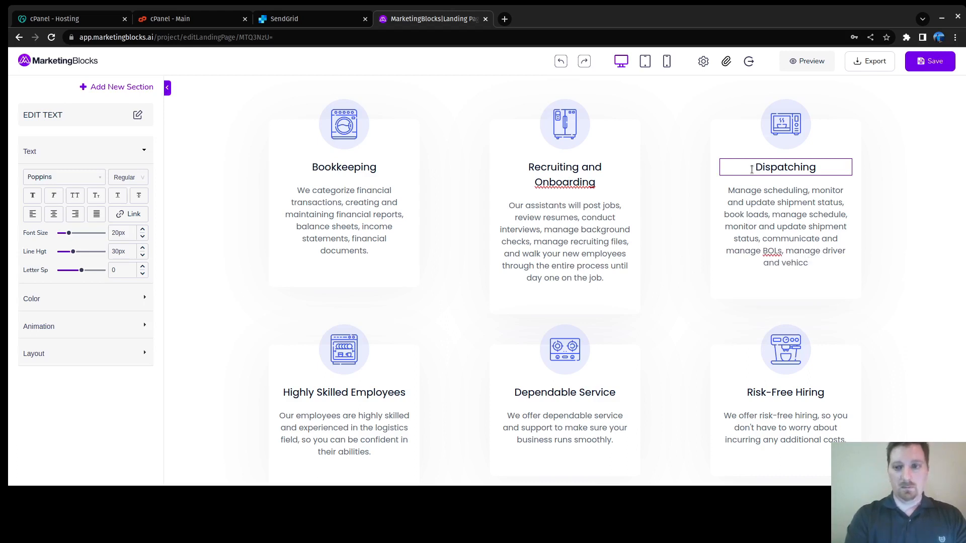
{"action": "type", "text": "le inf"}
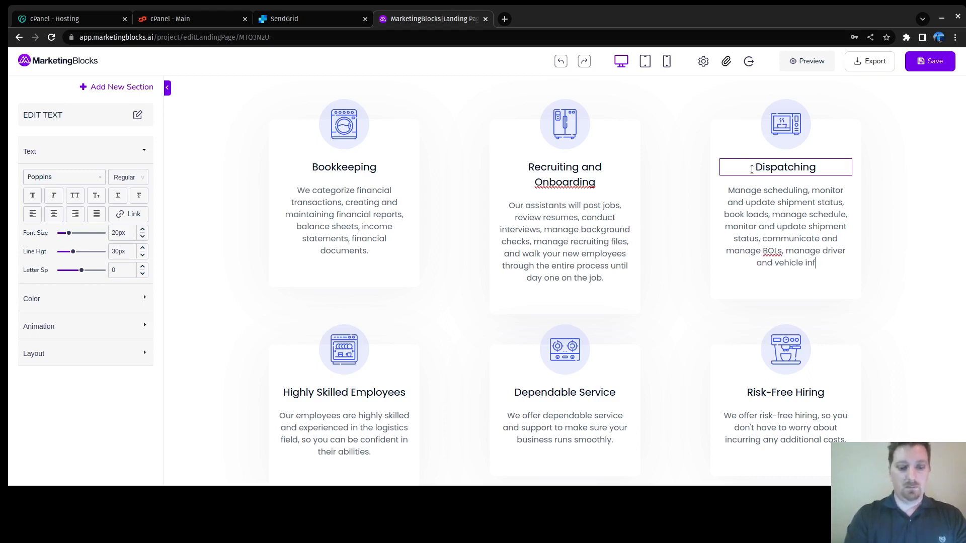
{"action": "type", "text": "ormation, mai"}
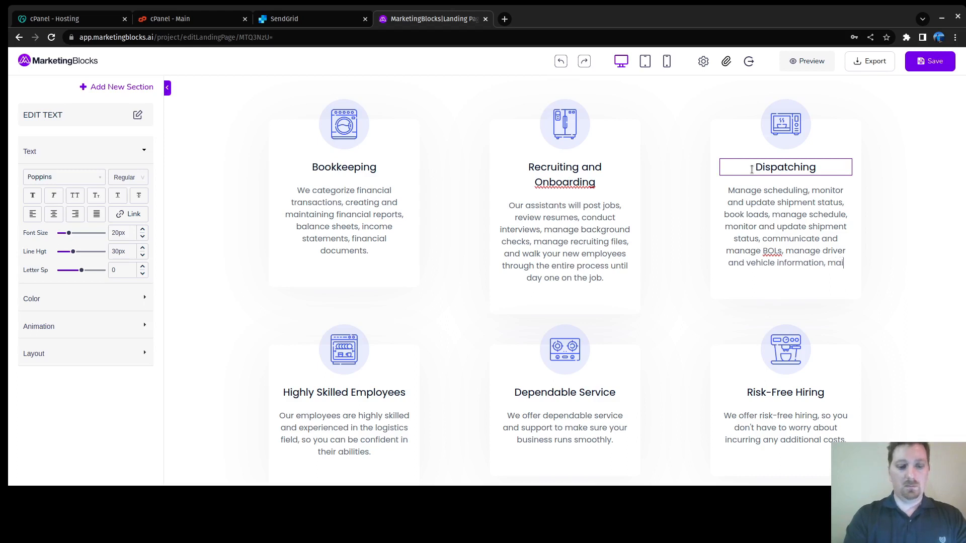
{"action": "type", "text": "ntenance re"}
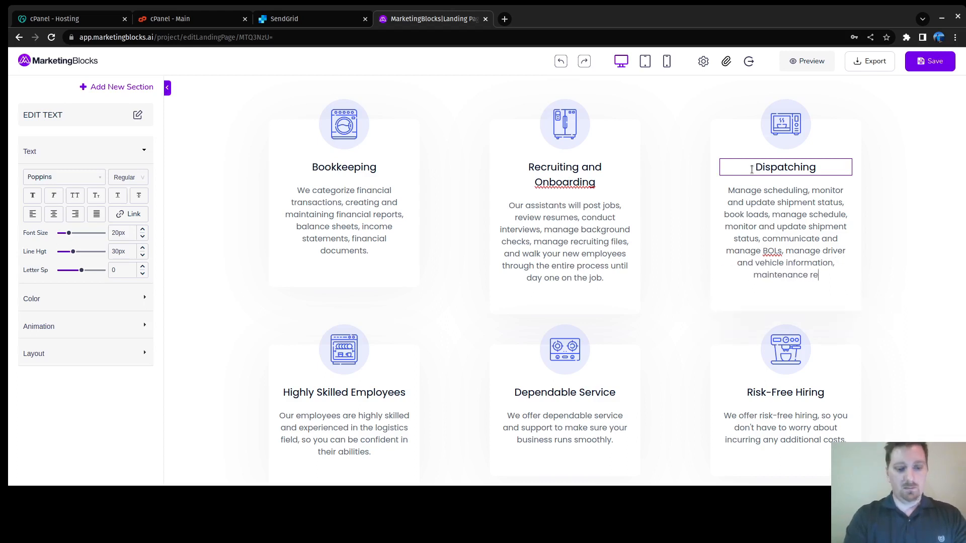
{"action": "type", "text": "cords, d"}
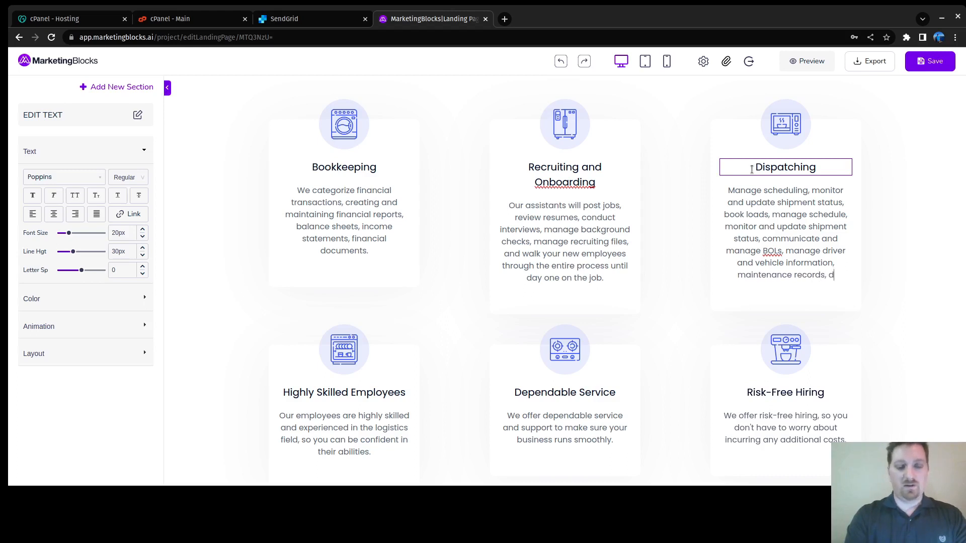
{"action": "type", "text": "river jackets"}
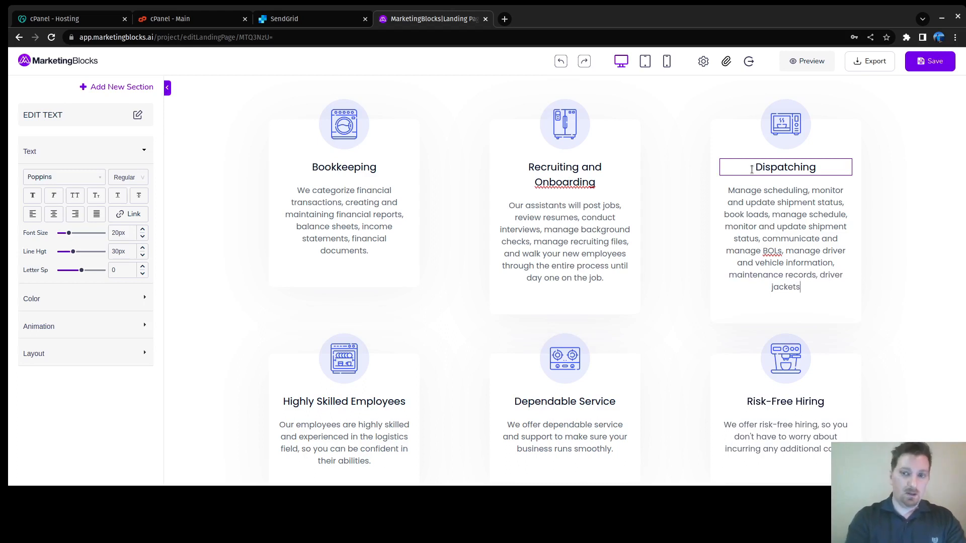
{"action": "type", "text": ", "}
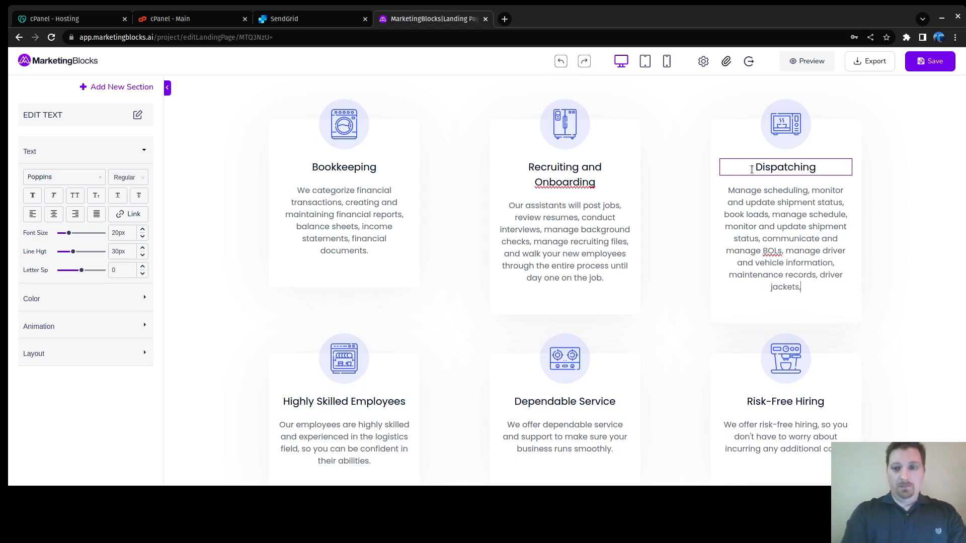
{"action": "type", "text": "genera"}
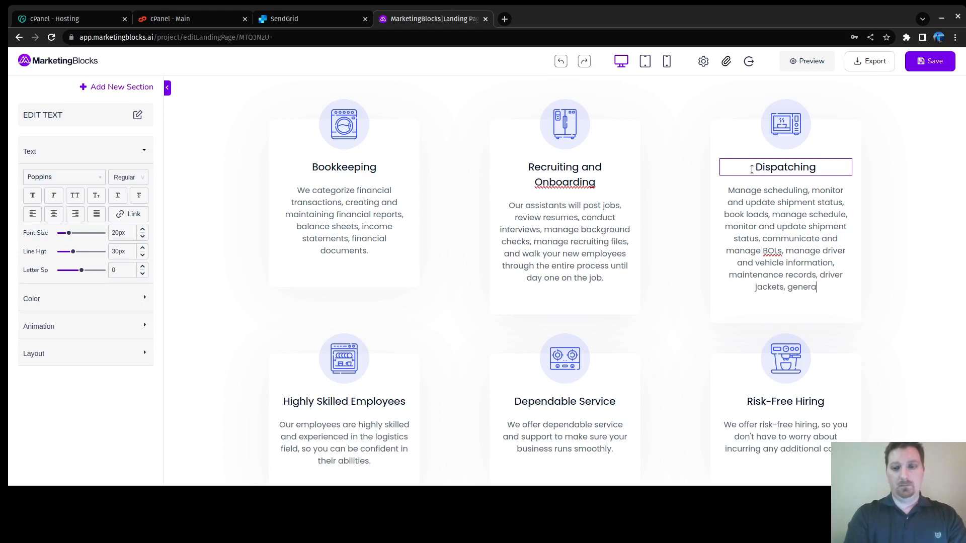
{"action": "type", "text": "te reports a"}
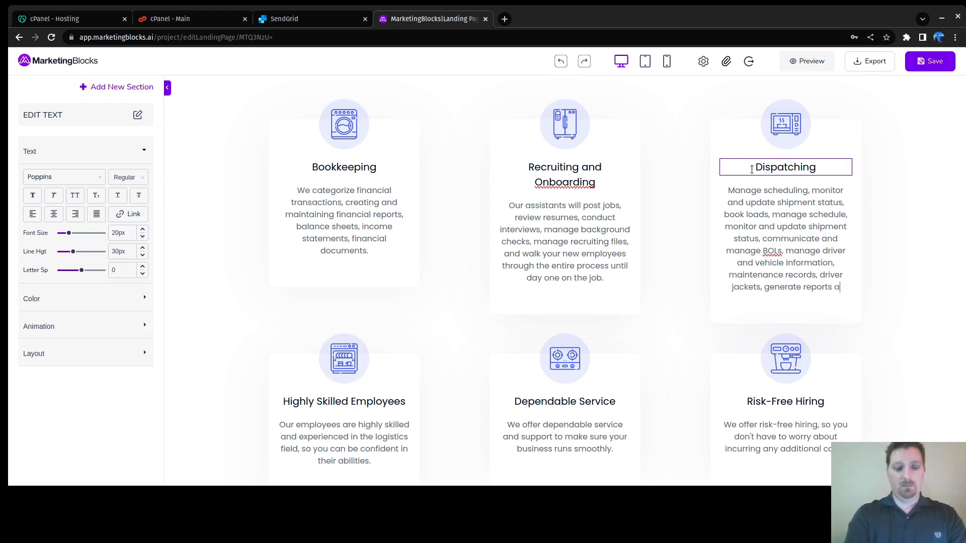
{"action": "type", "text": "nd analyz"}
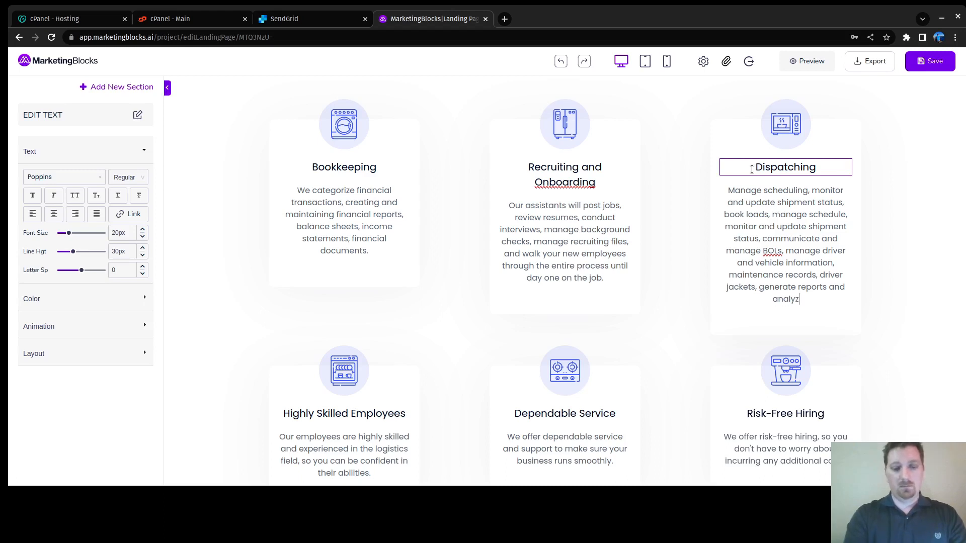
{"action": "type", "text": "e data"}
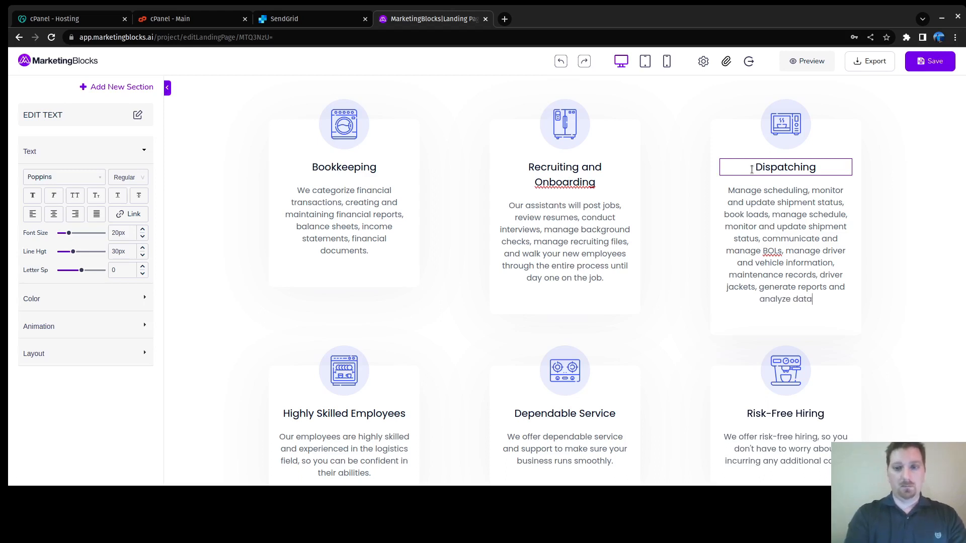
{"action": "type", "text": ", and "}
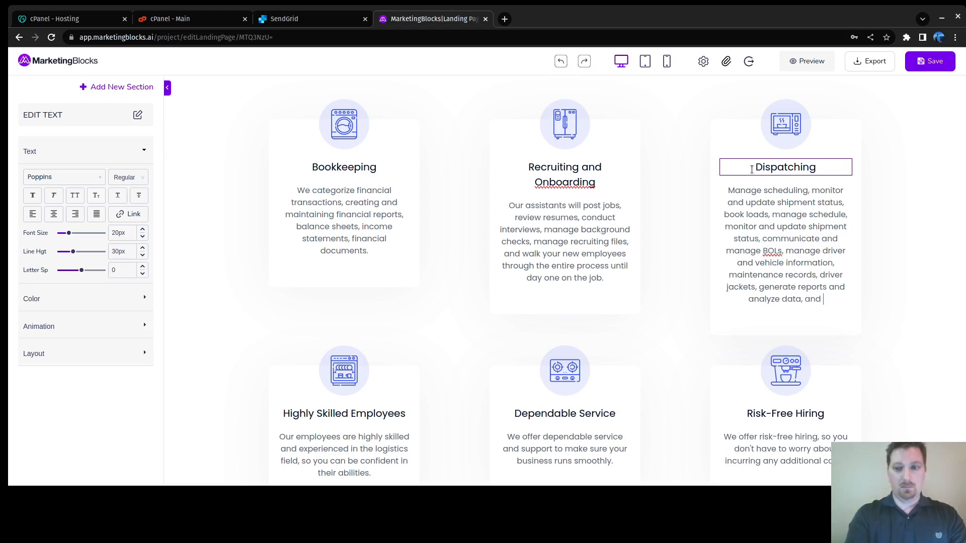
{"action": "type", "text": "customer "}
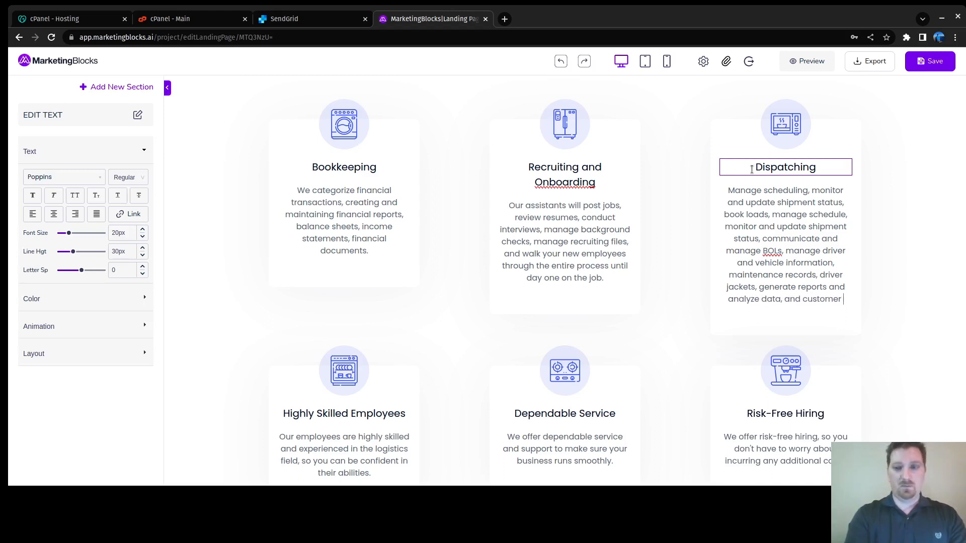
{"action": "type", "text": "service"}
{"action": "type", "text": "/."}
{"action": "key", "text": "BackSpace"}
{"action": "key", "text": "BackSpace"}
{"action": "type", "text": "."}
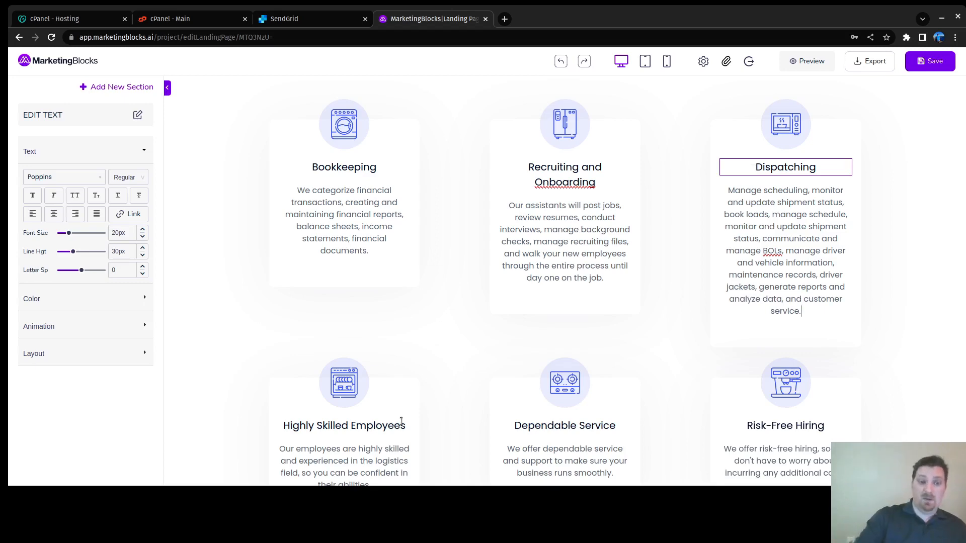
{"action": "scroll", "coordinate": [464, 330], "scroll_direction": "down", "scroll_amount": 7}
{"action": "scroll", "coordinate": [415, 237], "scroll_direction": "up", "scroll_amount": 6}
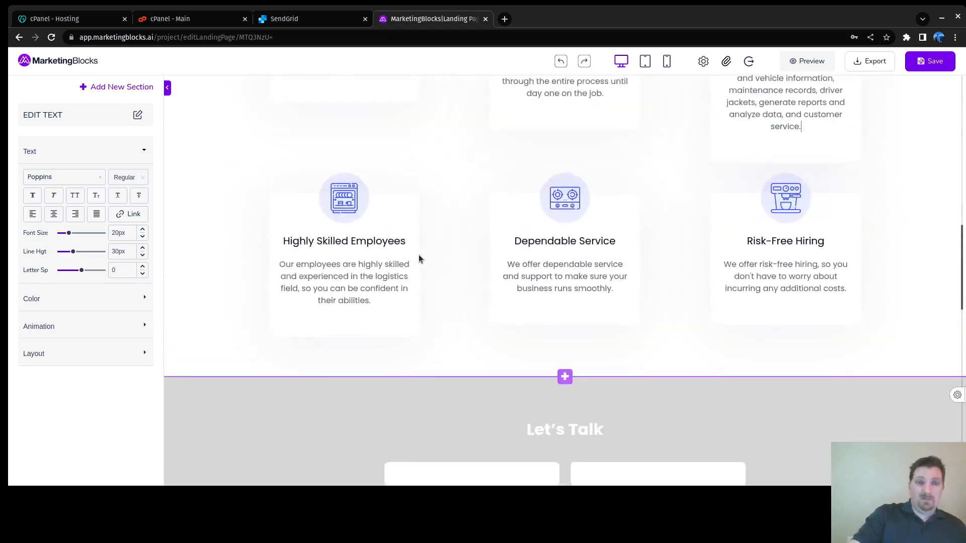
Step: Clear the Highly Skilled Employees heading and description, then type 'Safety and Compliance'
{"action": "left_click", "coordinate": [393, 347]}
{"action": "key", "text": "ctrl+a"}
{"action": "key", "text": "BackSpace"}
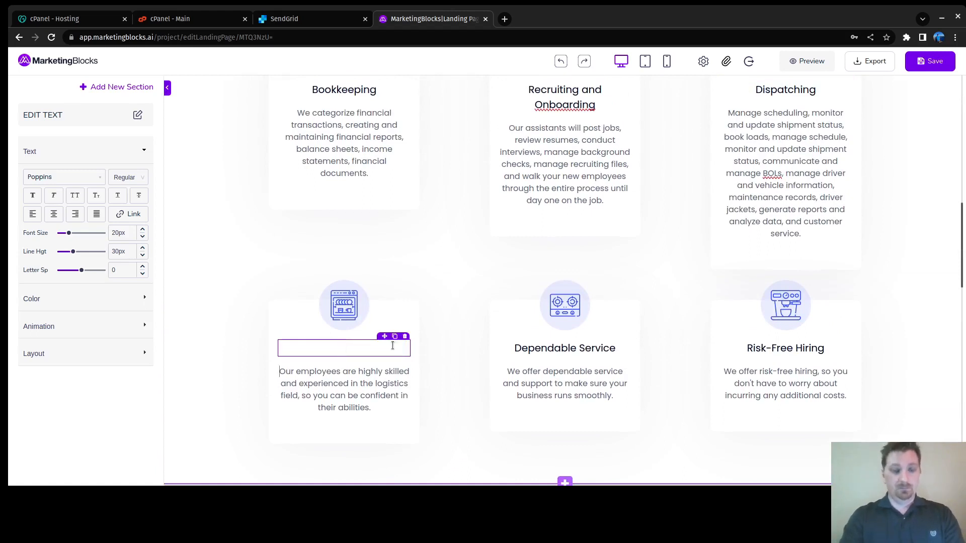
{"action": "key", "text": "shift+Down"}
{"action": "key", "text": "shift+Down"}
{"action": "key", "text": "shift+Down"}
{"action": "key", "text": "shift+Down"}
{"action": "key", "text": "BackSpace"}
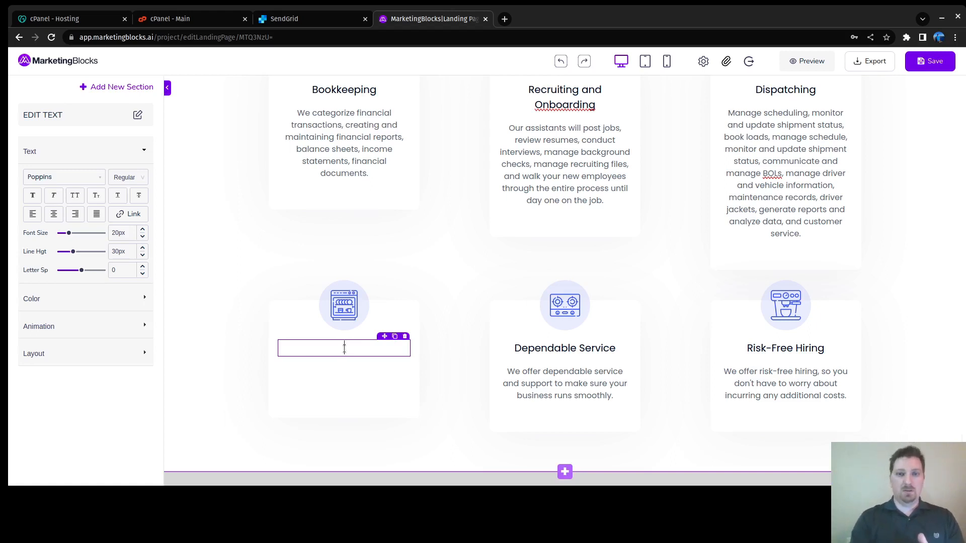
{"action": "type", "text": "Safety and Compli"}
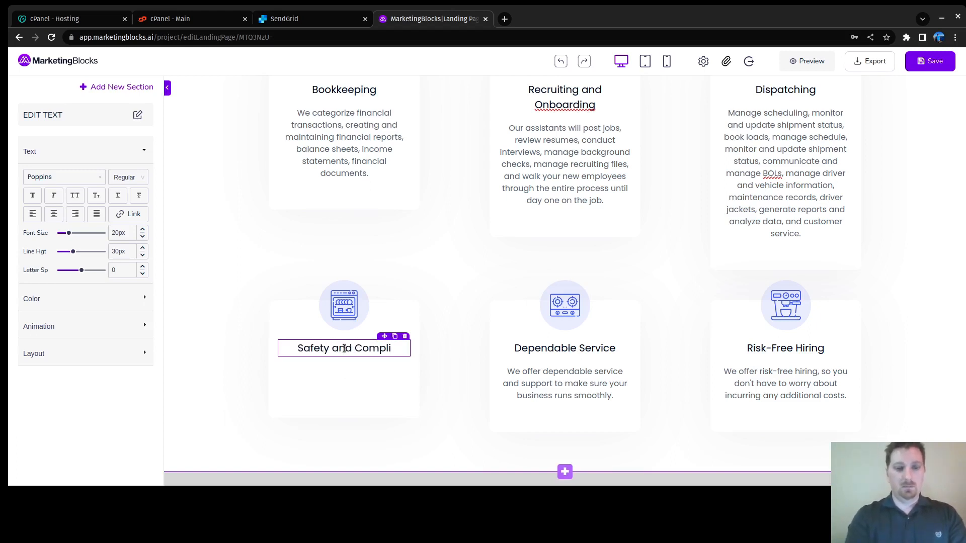
{"action": "type", "text": "ance"}
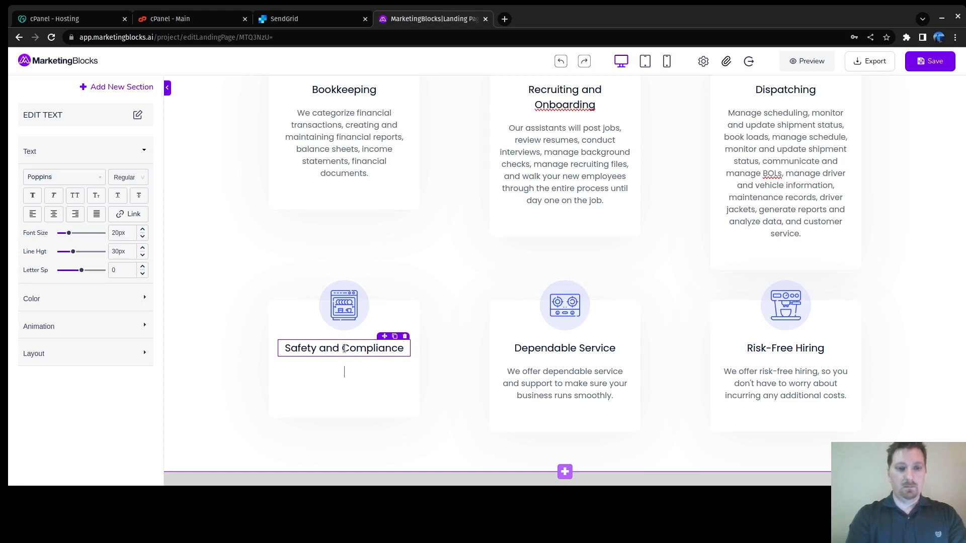
{"action": "type", "text": "We maintain"}
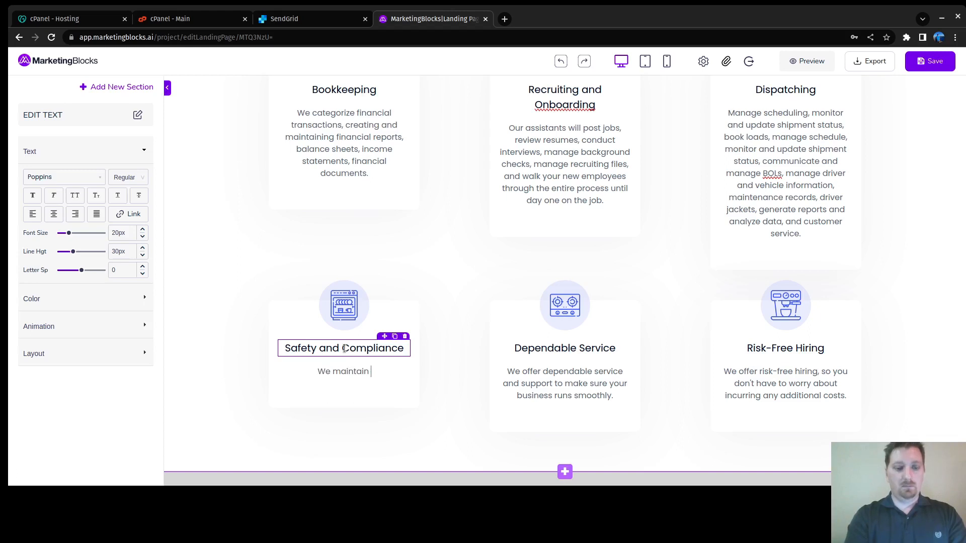
Step: Write about maintaining driver and vehicle records, regular safety audits, and inspections of vehicles and equipment
{"action": "type", "text": "update dr"}
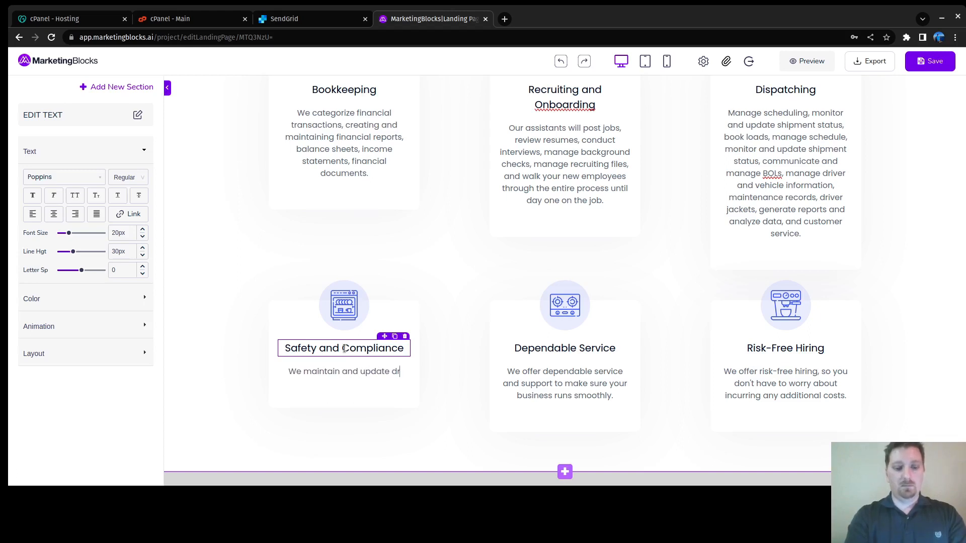
{"action": "type", "text": "iverss "}
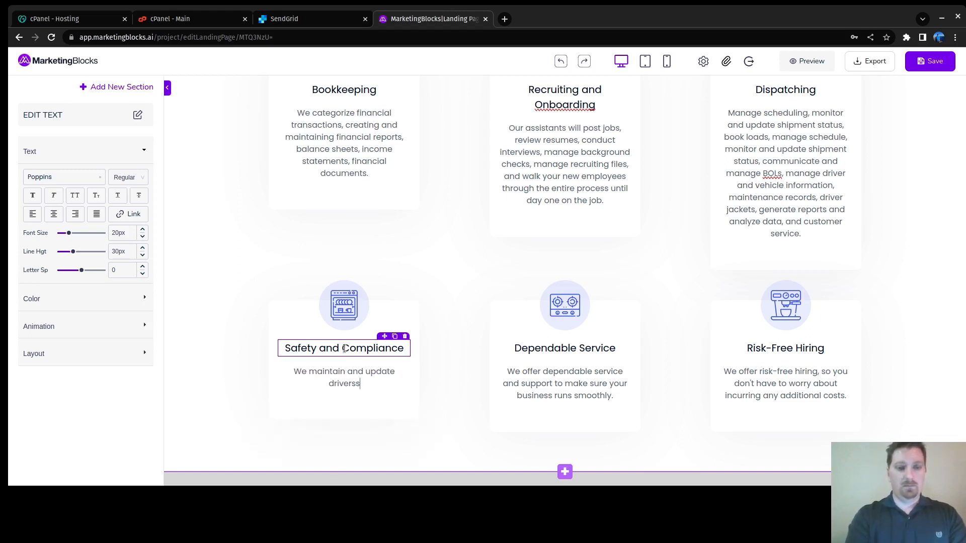
{"action": "type", "text": "and"}
{"action": "key", "text": "BackSpace"}
{"action": "key", "text": "BackSpace"}
{"action": "key", "text": "BackSpace"}
{"action": "key", "text": "BackSpace"}
{"action": "key", "text": "BackSpace"}
{"action": "key", "text": "BackSpace"}
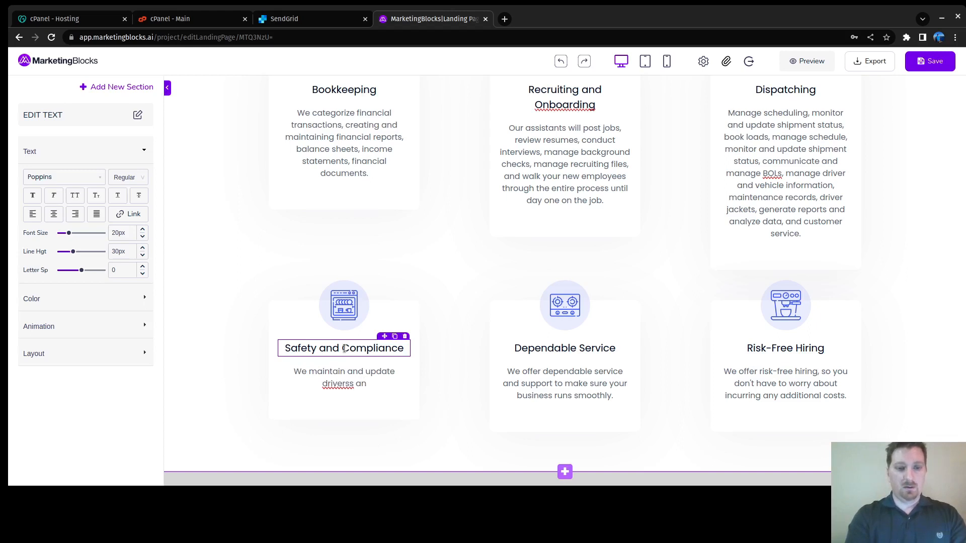
{"action": "type", "text": "' and vehi"}
{"action": "type", "text": "cle "}
{"action": "type", "text": "rec"}
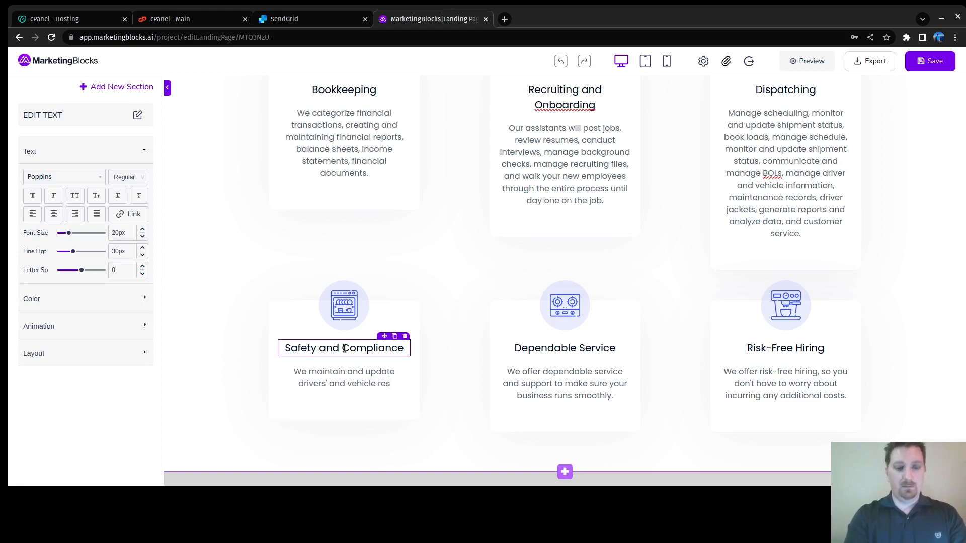
{"action": "type", "text": "ord"}
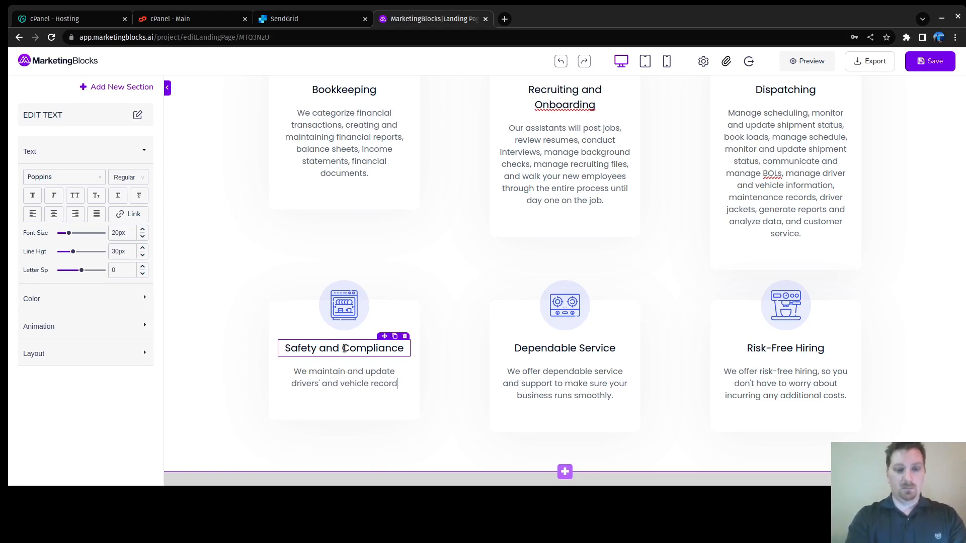
{"action": "type", "text": "s."}
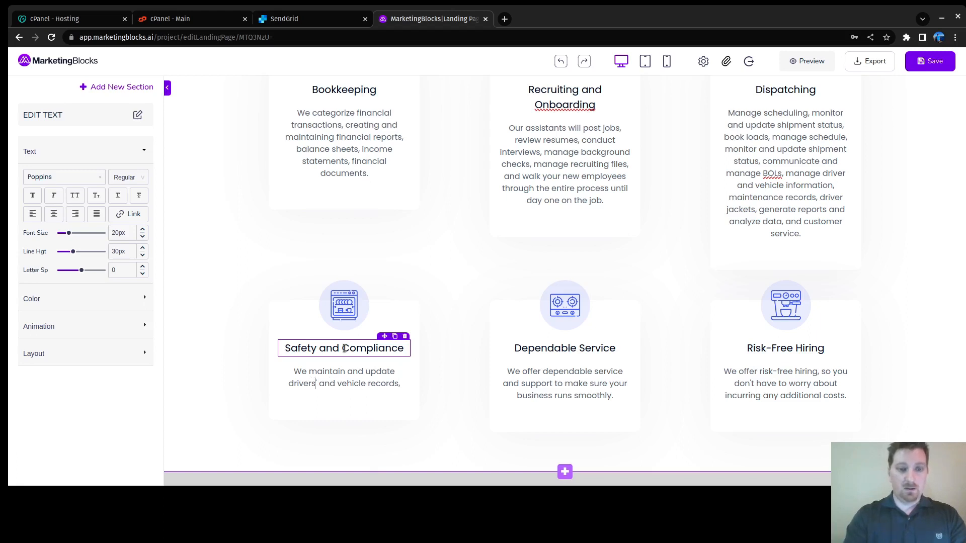
{"action": "key", "text": "BackSpace"}
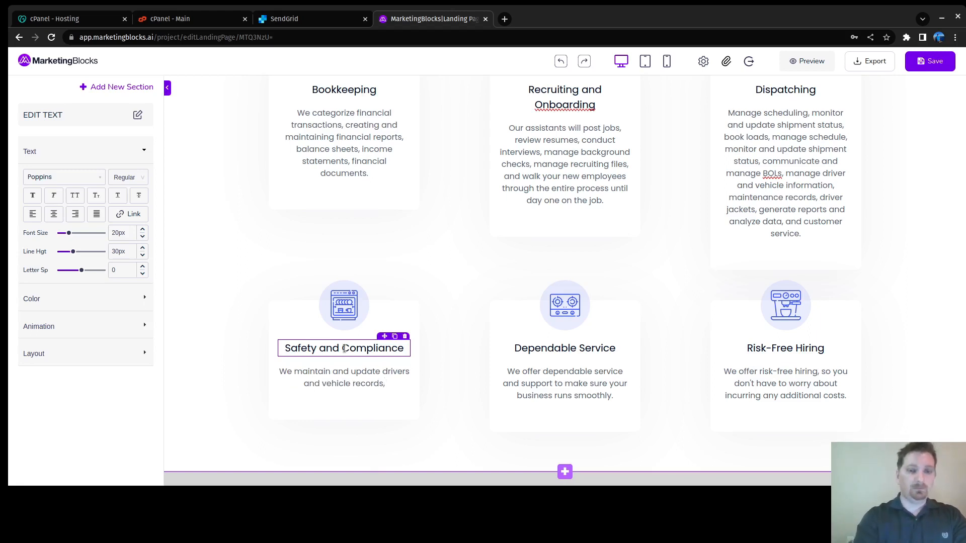
{"action": "type", "text": "we cond"}
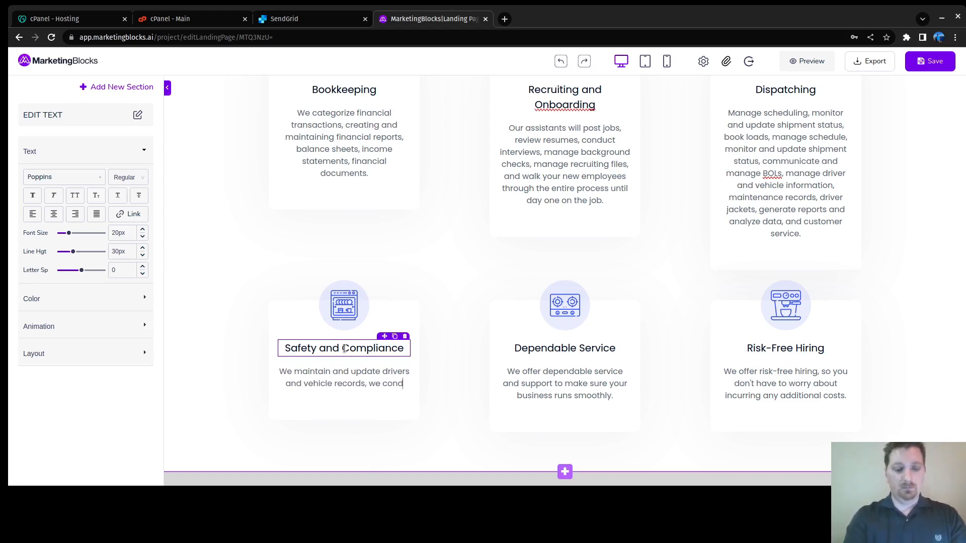
{"action": "type", "text": "uct regular "}
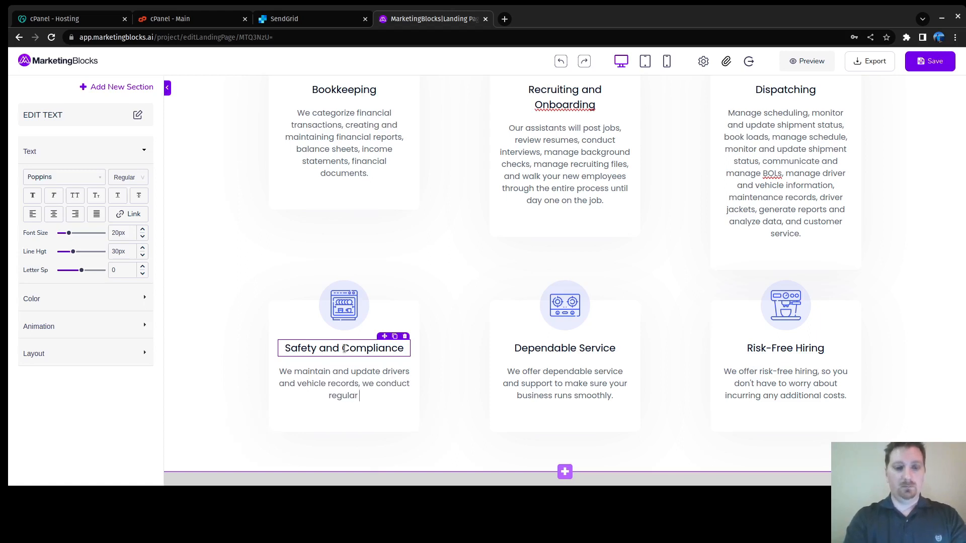
{"action": "type", "text": "safety "}
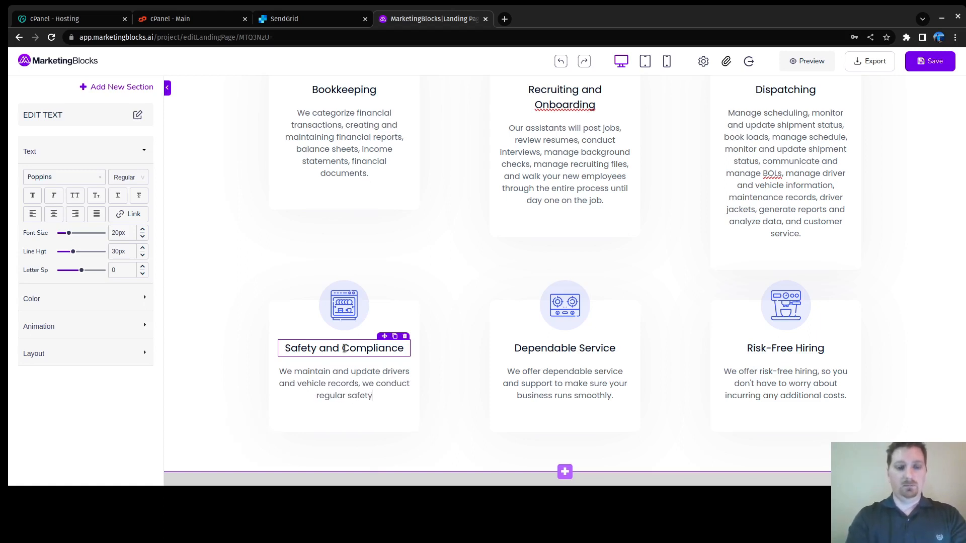
{"action": "type", "text": "audit"}
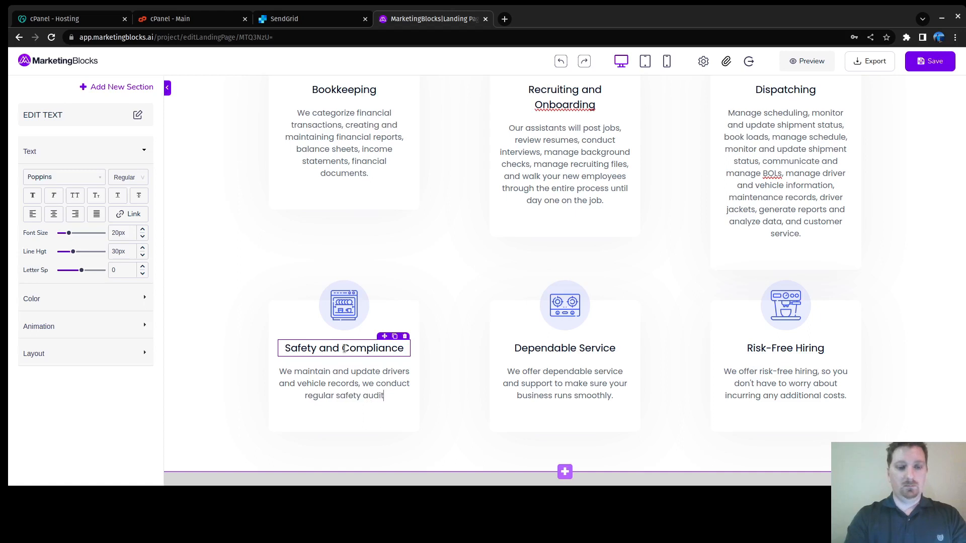
{"action": "type", "text": "s, we follow up with in"}
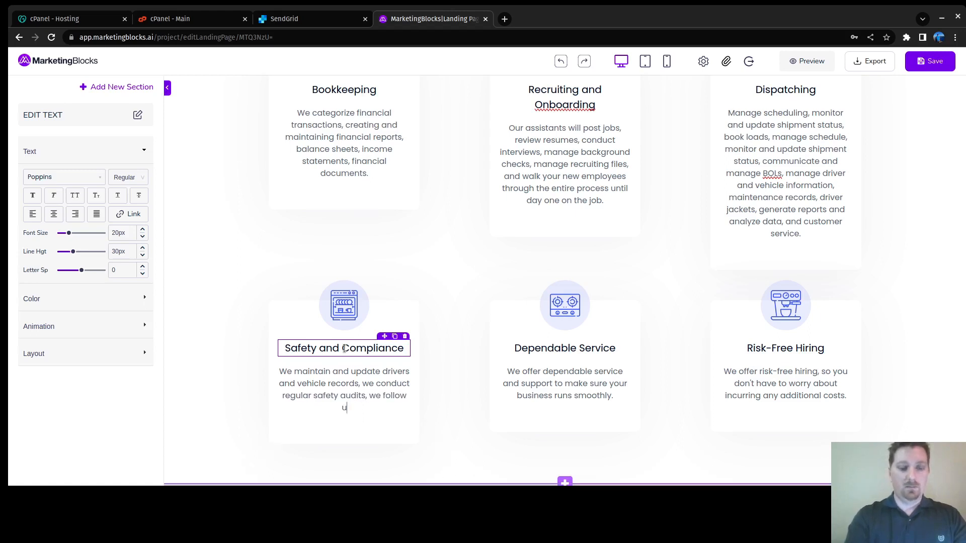
{"action": "type", "text": "spe"}
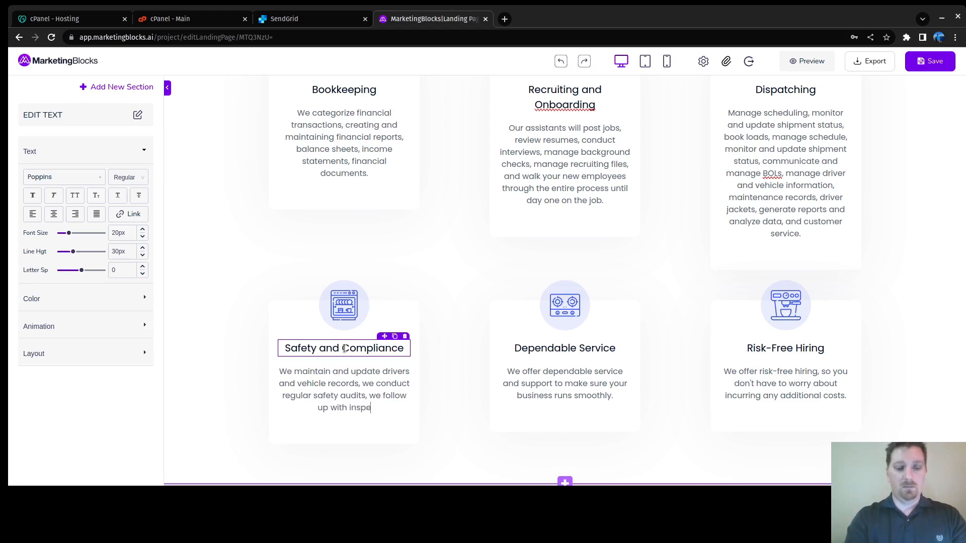
{"action": "type", "text": "ctions and "}
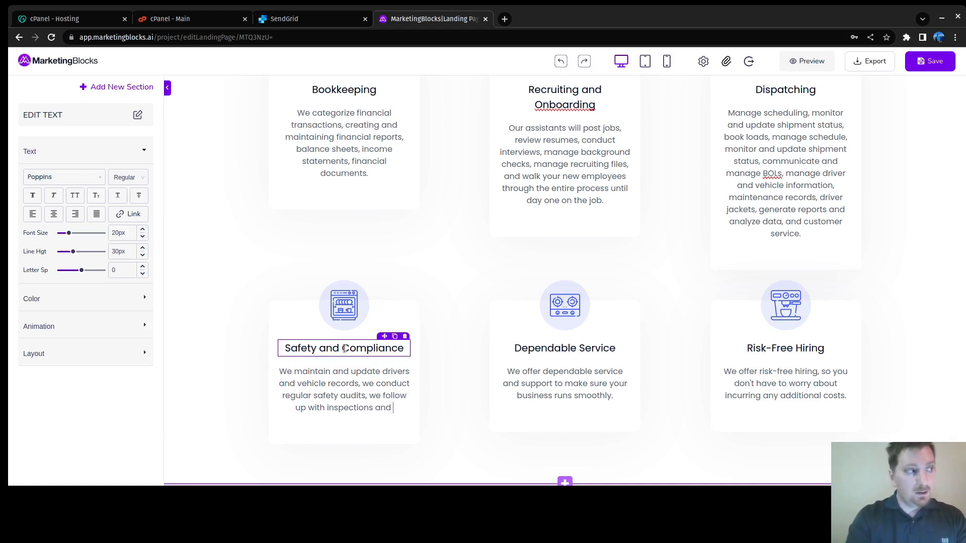
{"action": "type", "text": "vehicle"}
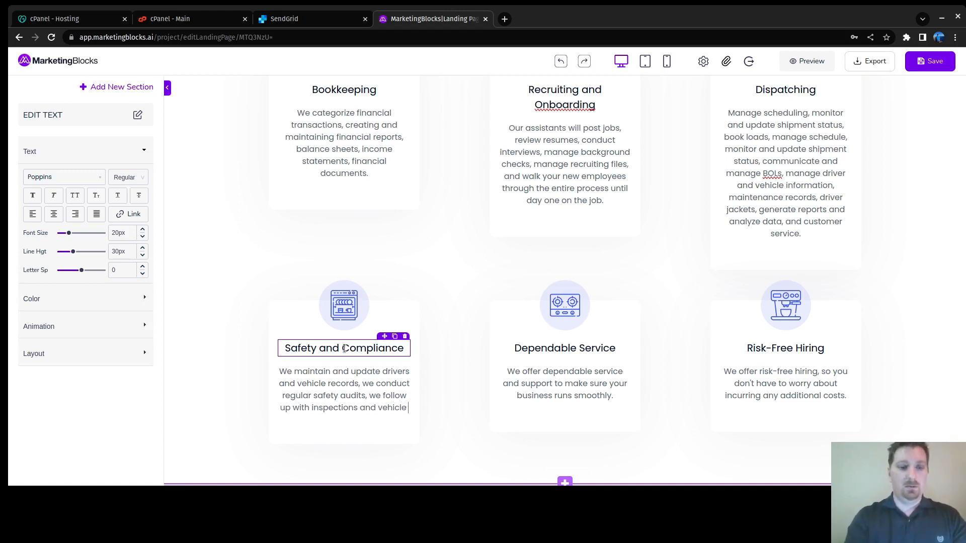
{"action": "key", "text": "BackSpace"}
{"action": "key", "text": "BackSpace"}
{"action": "key", "text": "BackSpace"}
{"action": "key", "text": "BackSpace"}
{"action": "key", "text": "BackSpace"}
{"action": "key", "text": "BackSpace"}
{"action": "key", "text": "BackSpace"}
{"action": "key", "text": "BackSpace"}
{"action": "key", "text": "BackSpace"}
{"action": "key", "text": "BackSpace"}
{"action": "key", "text": "BackSpace"}
{"action": "key", "text": "BackSpace"}
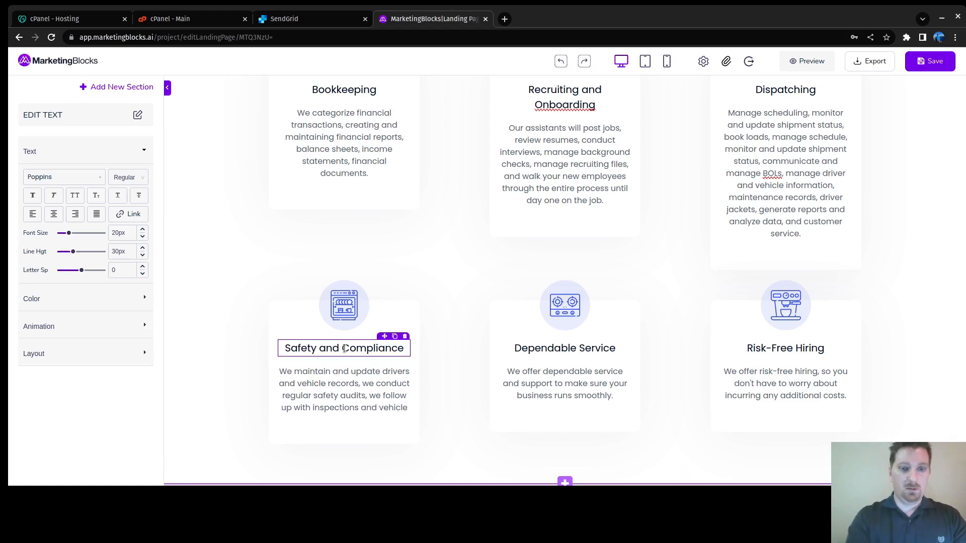
{"action": "type", "text": "of "}
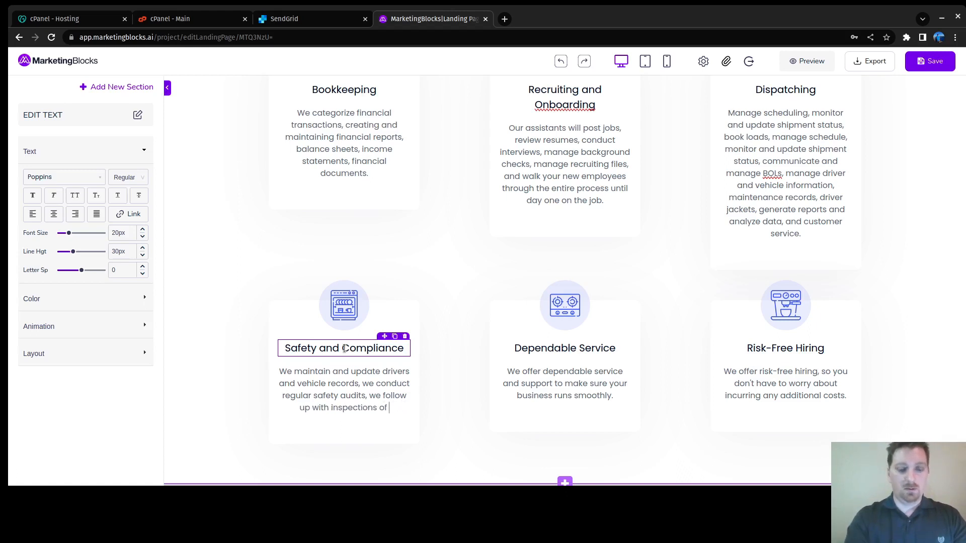
{"action": "type", "text": "vheicles and "}
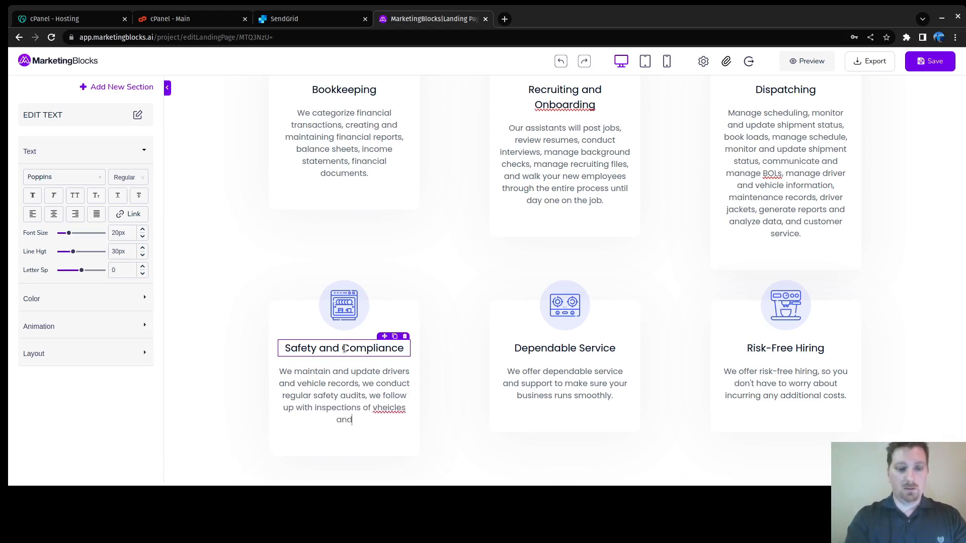
{"action": "type", "text": "equipment."}
{"action": "type", "text": " we can"}
Step: Add tracking maintenance schedules and safety and performance metrics, correct 'vheicles', and end with a period
{"action": "key", "text": "BackSpace"}
{"action": "key", "text": "BackSpace"}
{"action": "key", "text": "BackSpace"}
{"action": "key", "text": "BackSpace"}
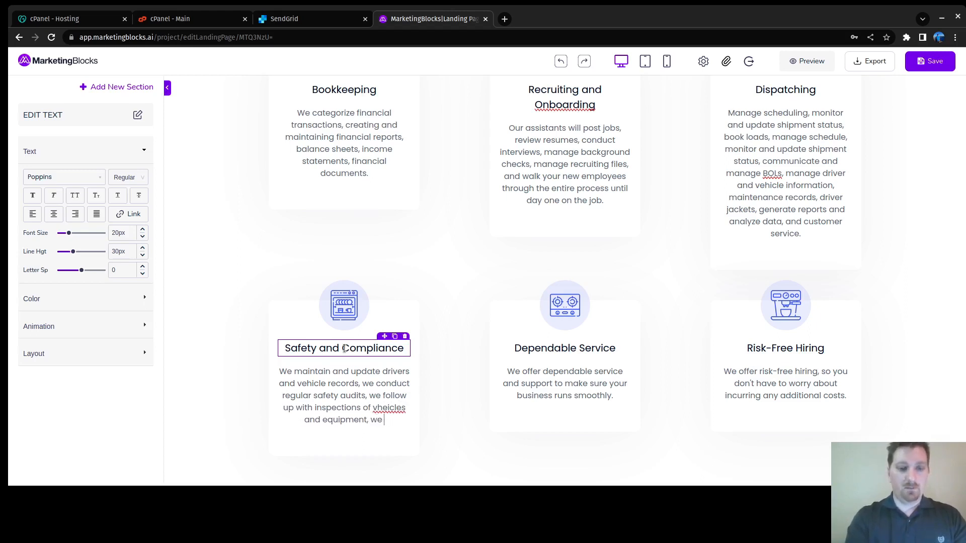
{"action": "type", "text": "keep"}
{"action": "key", "text": "BackSpace"}
{"action": "key", "text": "BackSpace"}
{"action": "key", "text": "BackSpace"}
{"action": "key", "text": "BackSpace"}
{"action": "key", "text": "BackSpace"}
{"action": "key", "text": "BackSpace"}
{"action": "key", "text": "BackSpace"}
{"action": "type", "text": "track "}
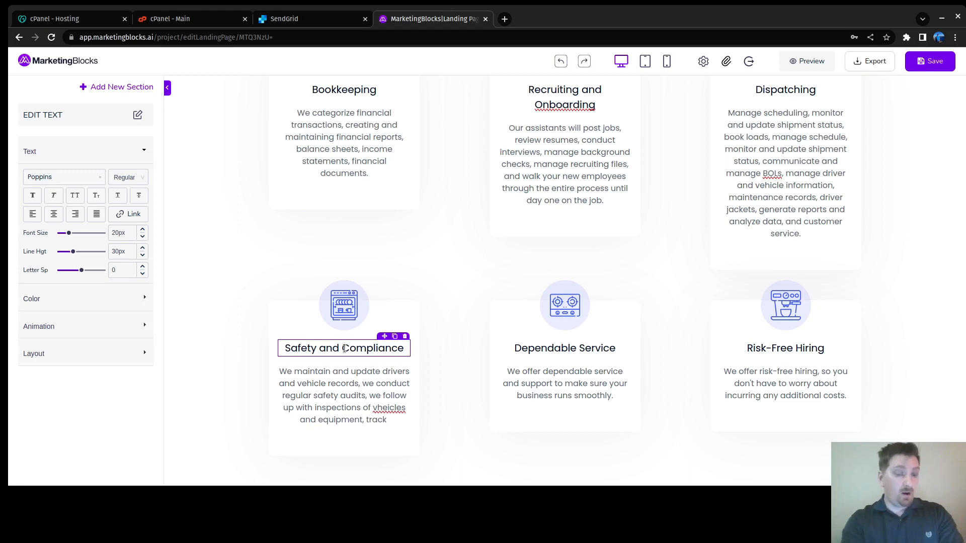
{"action": "type", "text": "maitnencan"}
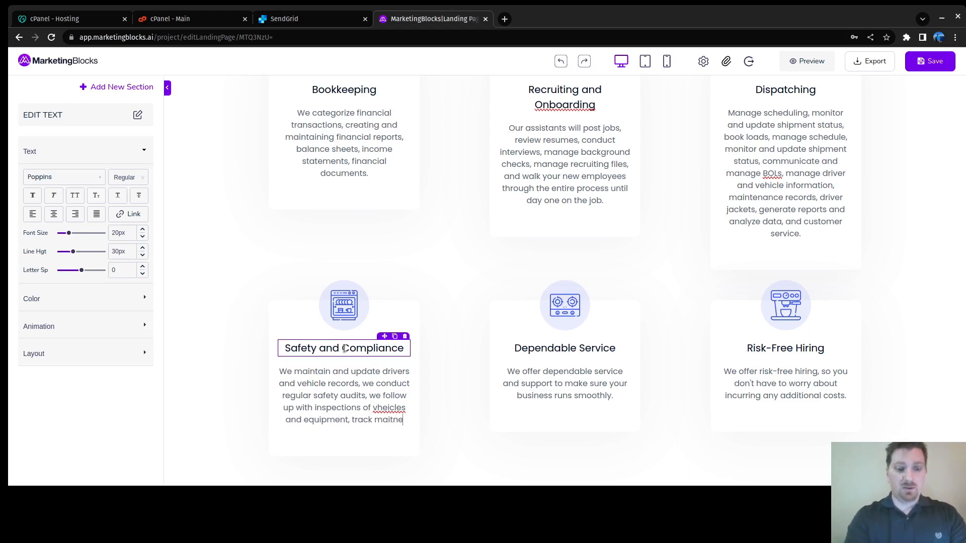
{"action": "key", "text": "BackSpace"}
{"action": "key", "text": "BackSpace"}
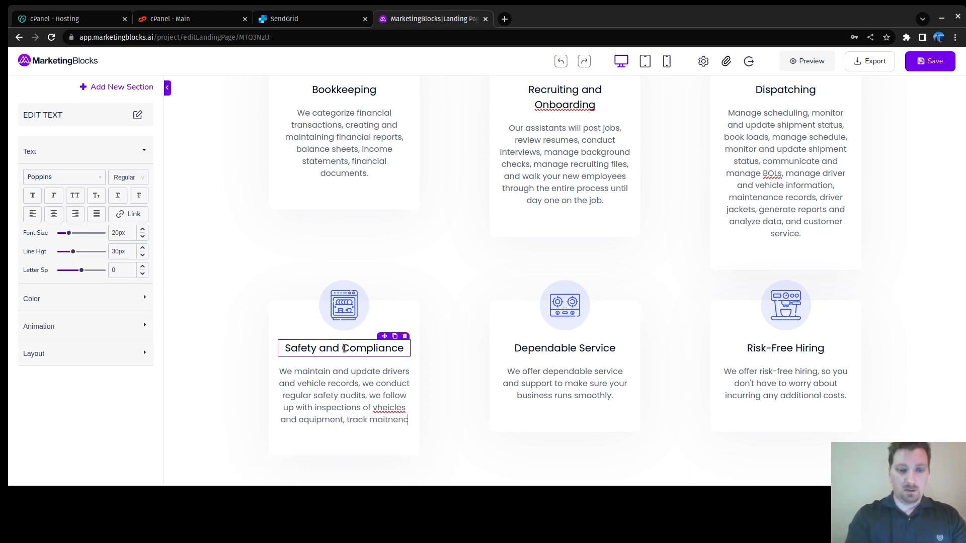
{"action": "key", "text": "BackSpace"}
{"action": "key", "text": "BackSpace"}
{"action": "key", "text": "BackSpace"}
{"action": "key", "text": "BackSpace"}
{"action": "key", "text": "BackSpace"}
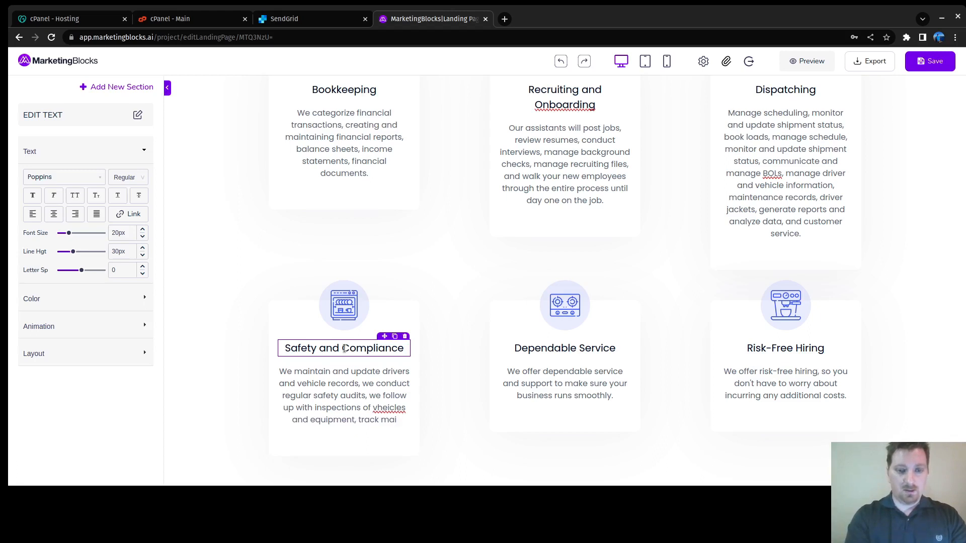
{"action": "type", "text": "nten"}
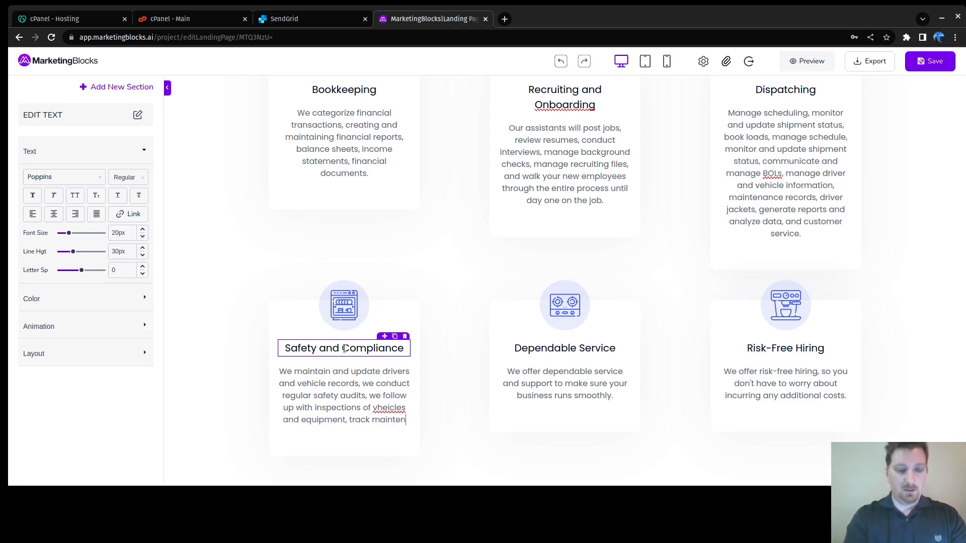
{"action": "type", "text": "ance and vehicle schedules, "}
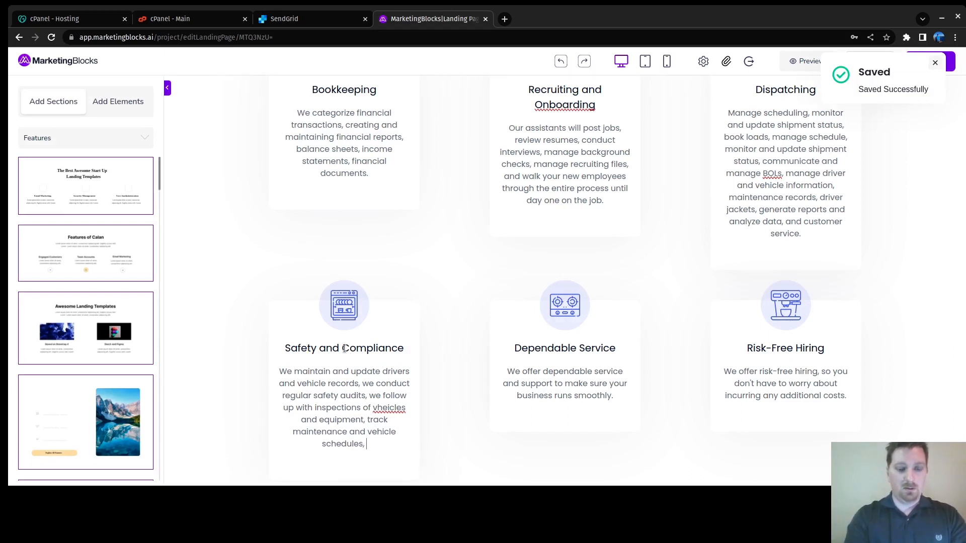
{"action": "type", "text": "track and report safety and performance metrics"}
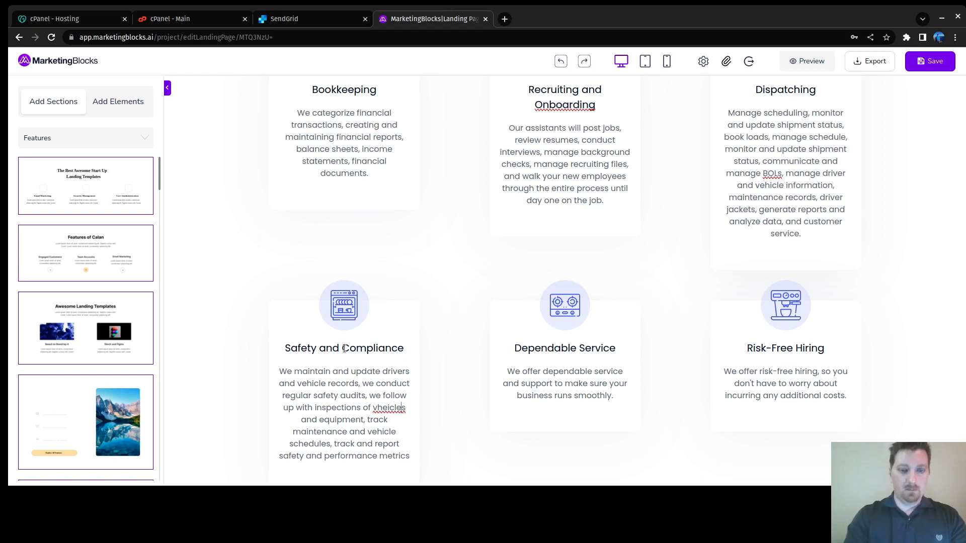
{"action": "key", "text": "Delete"}
{"action": "key", "text": "Right"}
{"action": "type", "text": "h"}
{"action": "key", "text": "Down"}
{"action": "key", "text": "Down"}
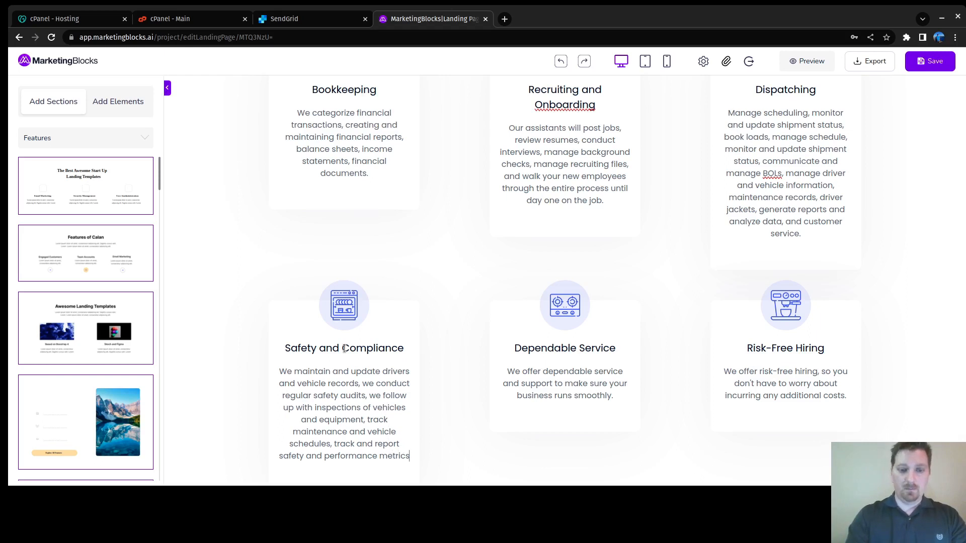
{"action": "type", "text": "."}
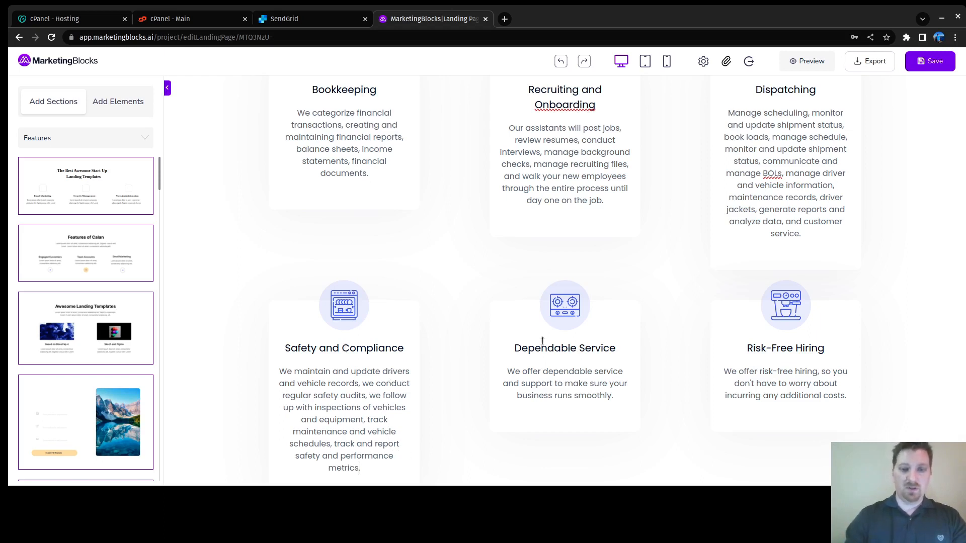
{"action": "left_click", "coordinate": [558, 347]}
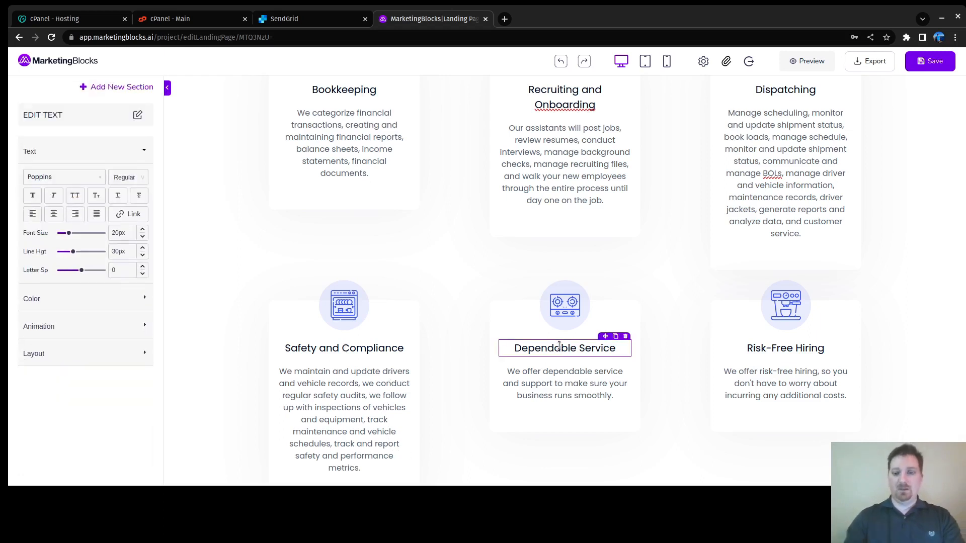
Step: Blank out the Dependable Service heading and delete the Risk-Free Hiring icon
{"action": "triple_click", "coordinate": [559, 346]}
{"action": "key", "text": "BackSpace"}
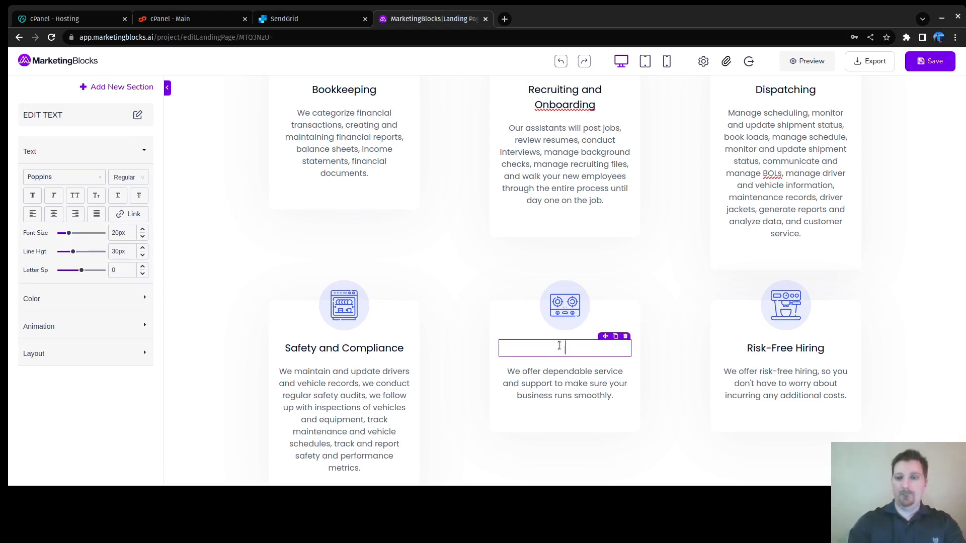
{"action": "left_click", "coordinate": [785, 304]}
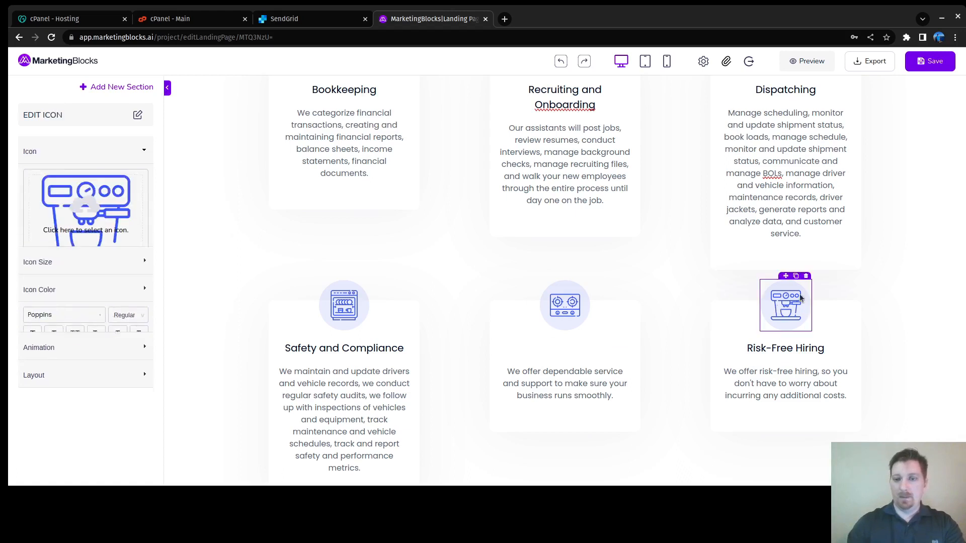
{"action": "left_click", "coordinate": [809, 281]}
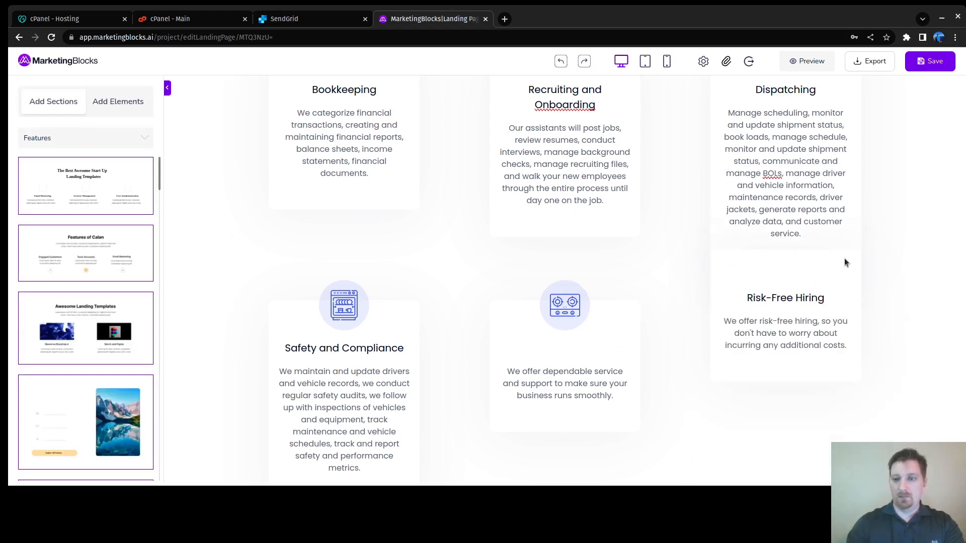
Step: Delete the Risk-Free Hiring description and heading, then select the fifth card's empty heading
{"action": "left_click", "coordinate": [825, 265]}
{"action": "left_click", "coordinate": [769, 322]}
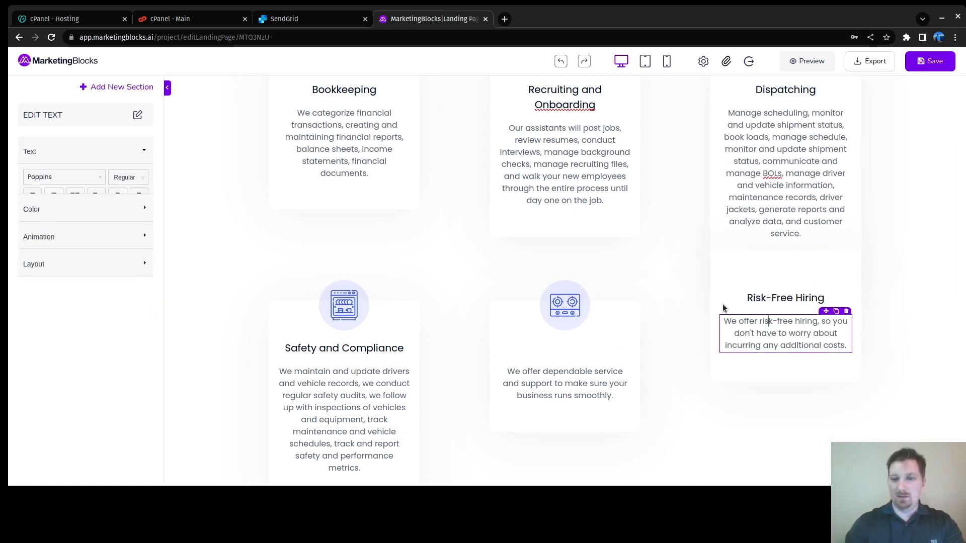
{"action": "left_click", "coordinate": [847, 311]}
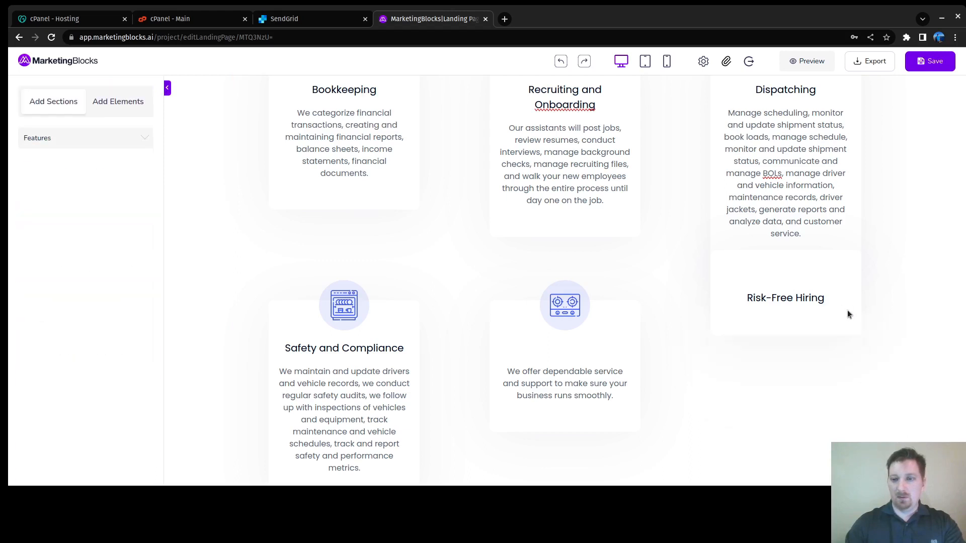
{"action": "left_click", "coordinate": [828, 286]}
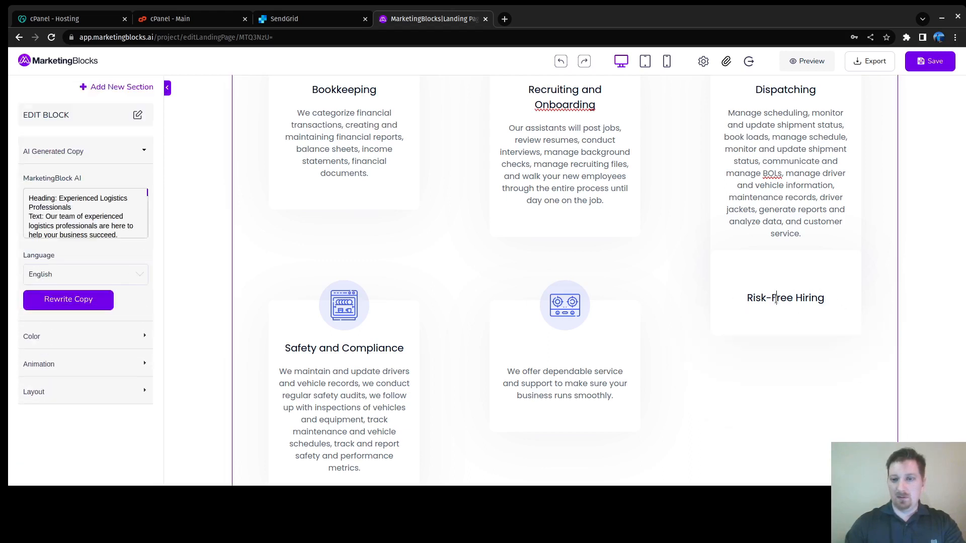
{"action": "left_click", "coordinate": [776, 298]}
{"action": "left_click", "coordinate": [846, 286]}
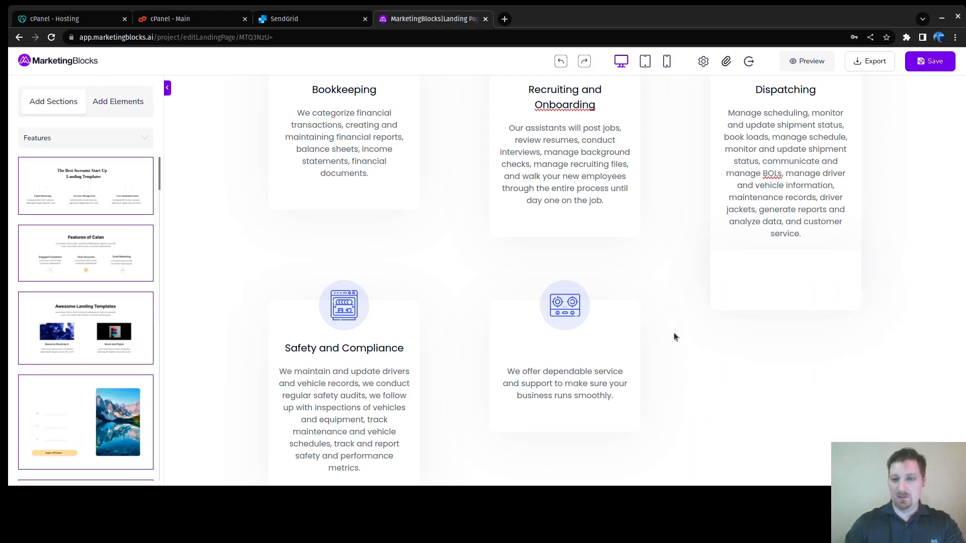
{"action": "left_click", "coordinate": [613, 301]}
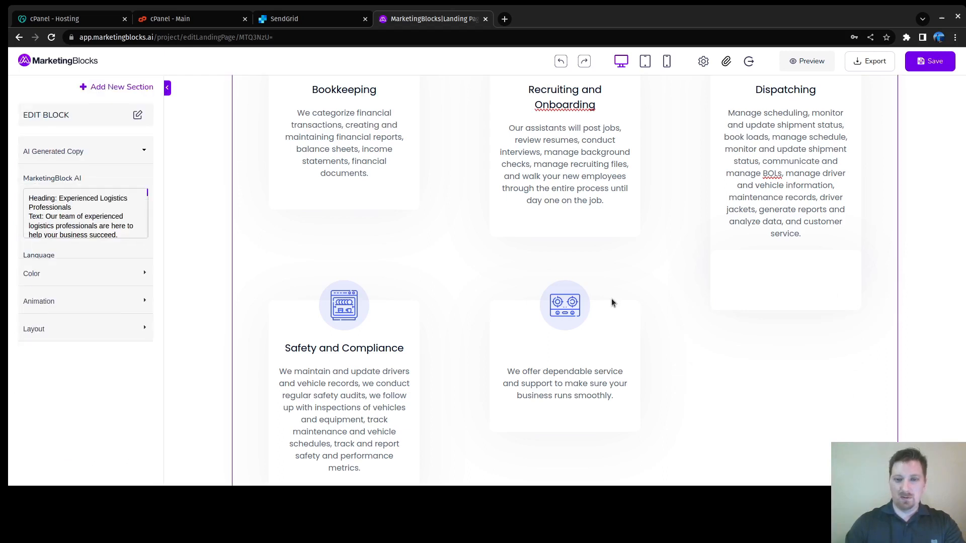
{"action": "left_click", "coordinate": [548, 374]}
{"action": "left_click", "coordinate": [563, 347]}
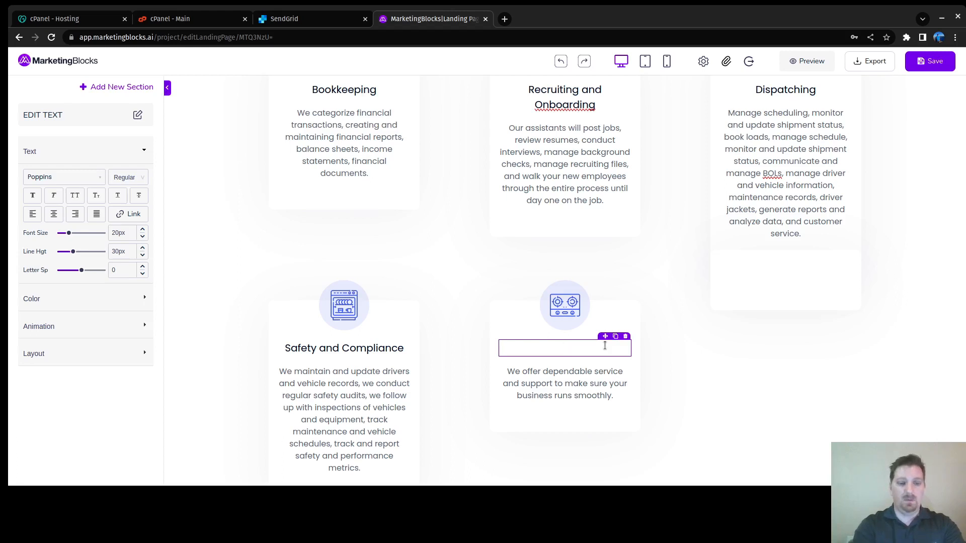
Step: Retitle the fifth service card 'Online Presence Management' and delete its old dependable-service description
{"action": "type", "text": "Manage"}
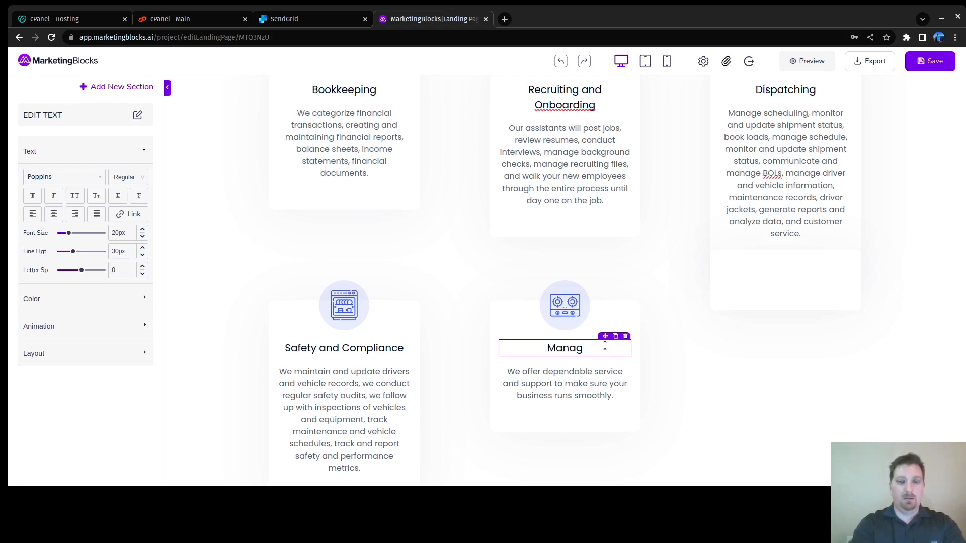
{"action": "key", "text": "BackSpace"}
{"action": "key", "text": "BackSpace"}
{"action": "key", "text": "BackSpace"}
{"action": "key", "text": "BackSpace"}
{"action": "key", "text": "BackSpace"}
{"action": "key", "text": "BackSpace"}
{"action": "key", "text": "BackSpace"}
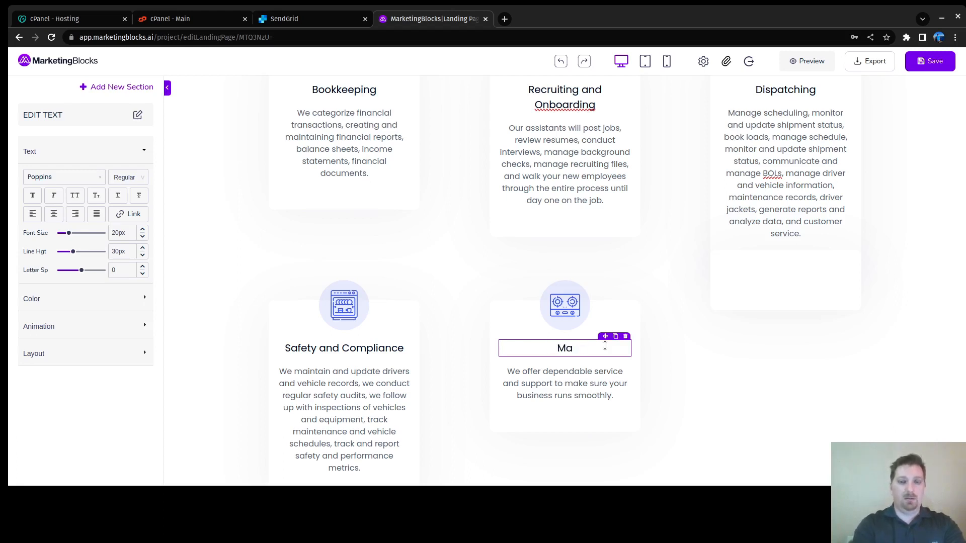
{"action": "type", "text": "Soc"}
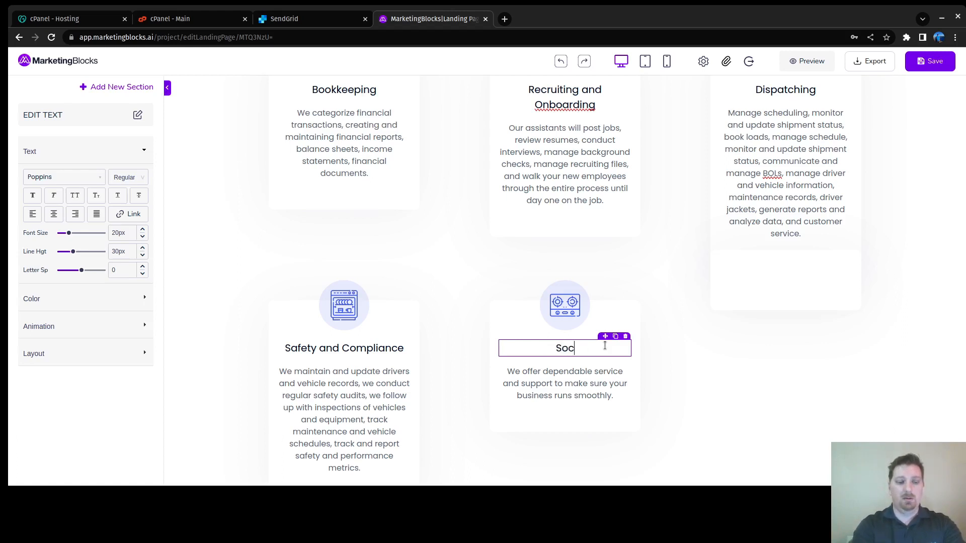
{"action": "type", "text": "ial Media Manage"}
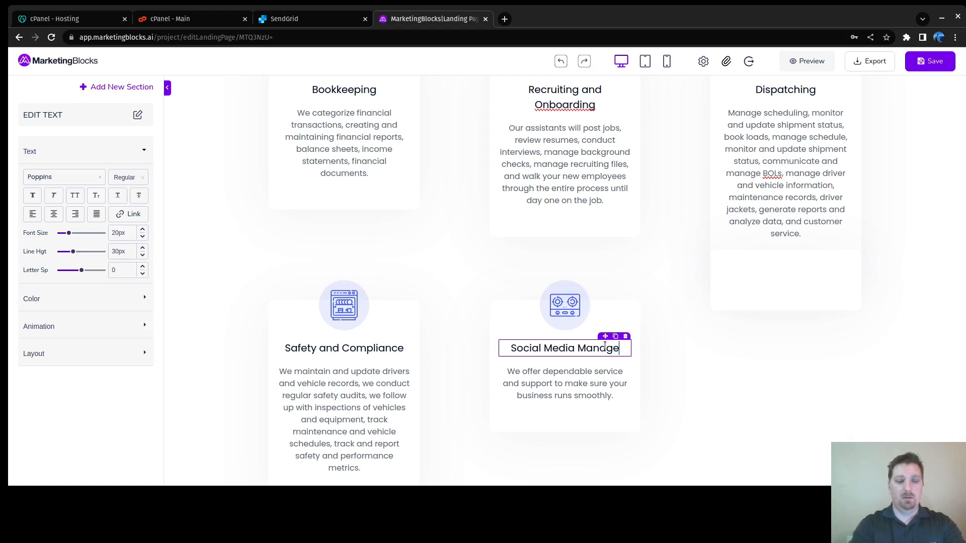
{"action": "type", "text": "ment"}
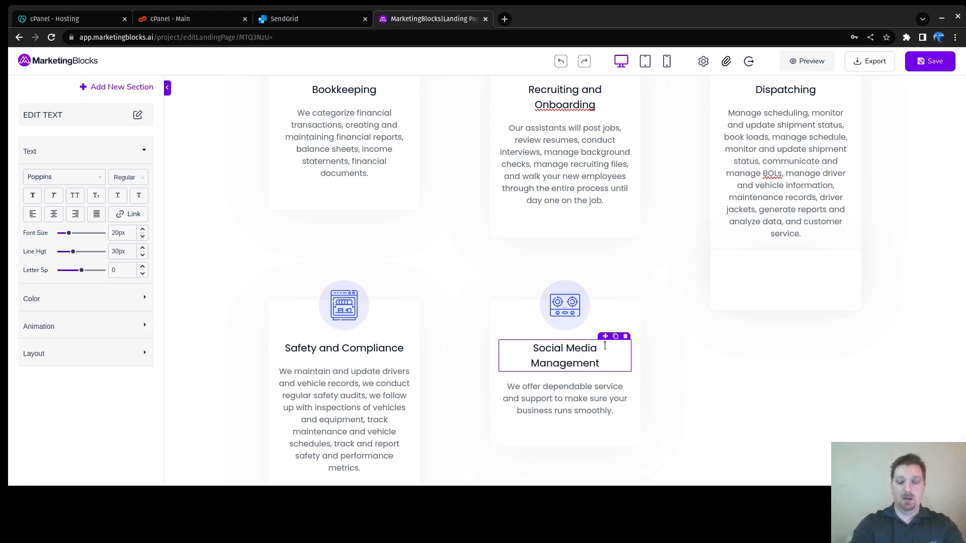
{"action": "key", "text": "shift+Down"}
{"action": "key", "text": "shift+Down"}
{"action": "key", "text": "shift+Down"}
{"action": "key", "text": "BackSpace"}
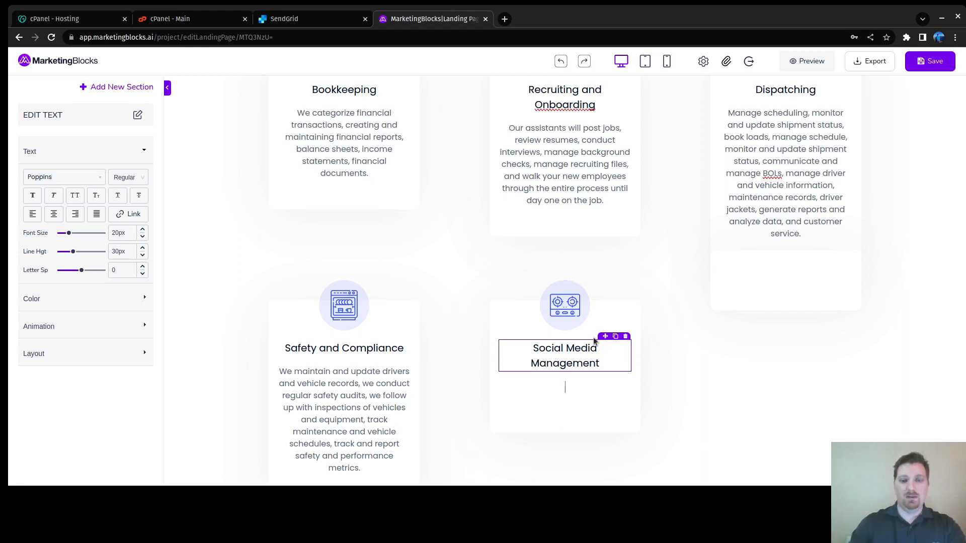
{"action": "key", "text": "shift+Home"}
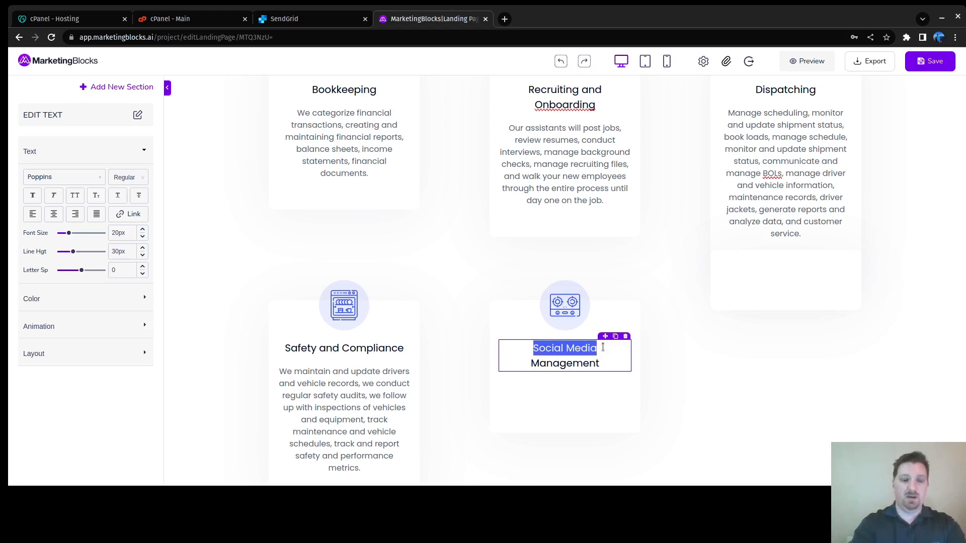
{"action": "type", "text": "Online "}
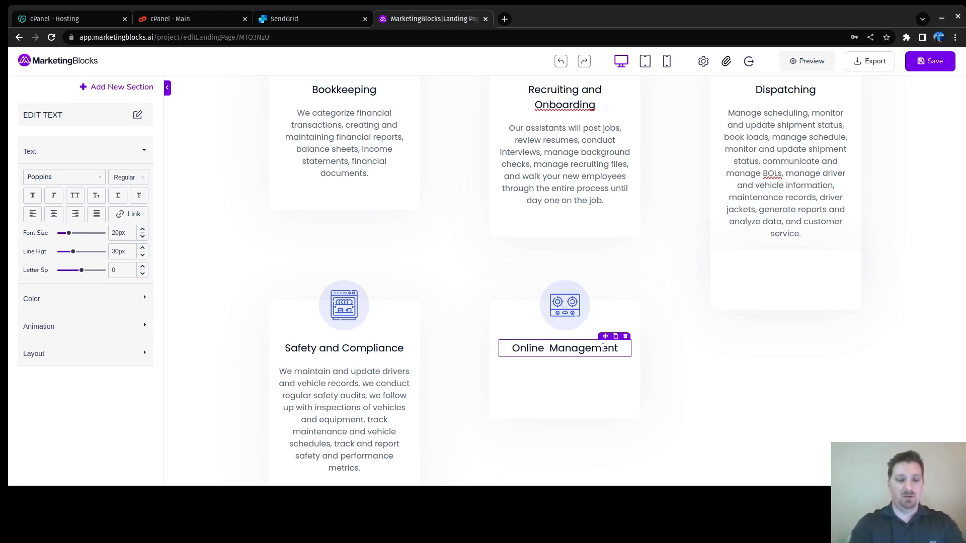
{"action": "type", "text": "Pres"}
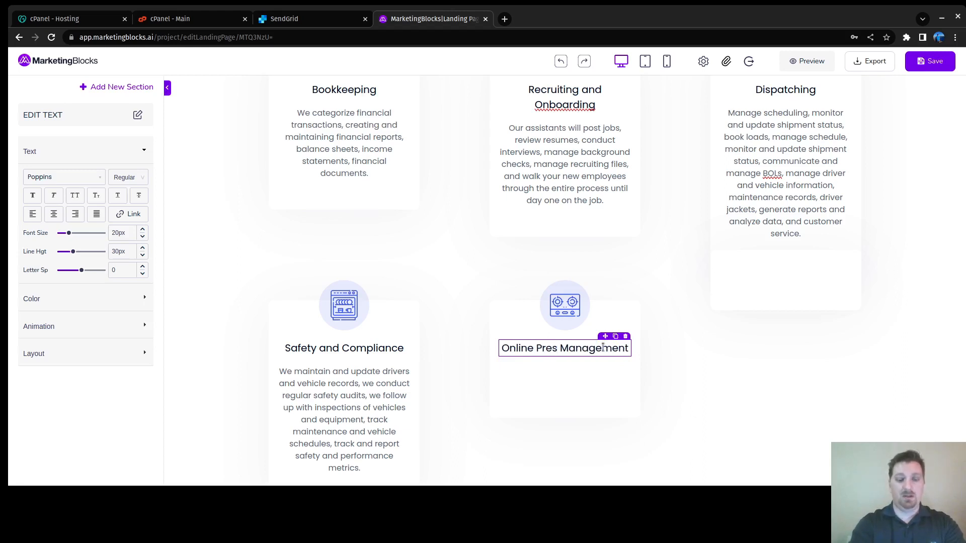
{"action": "type", "text": "ence"}
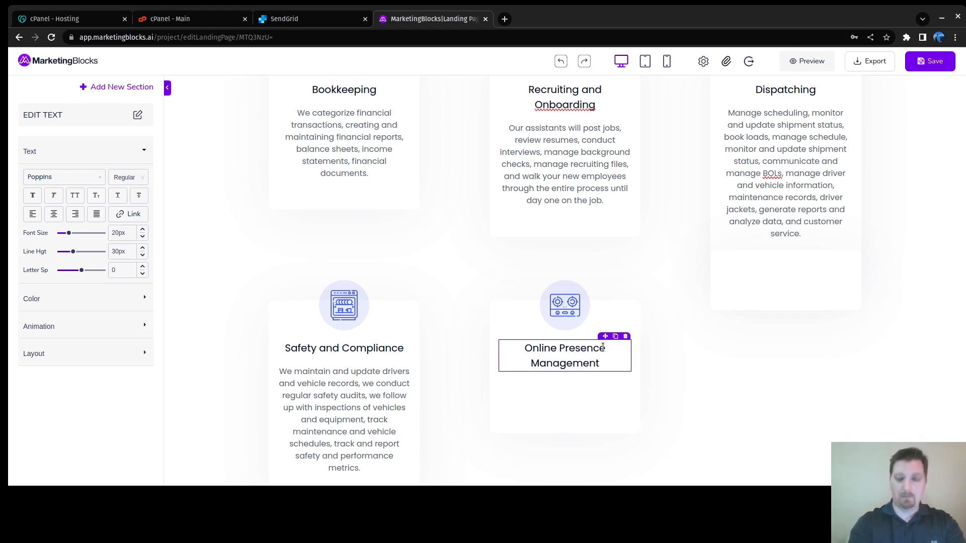
Step: Write the card description: 'Our assistants can help you managing your accessibility… website development/maintenance.'
{"action": "type", "text": "We"}
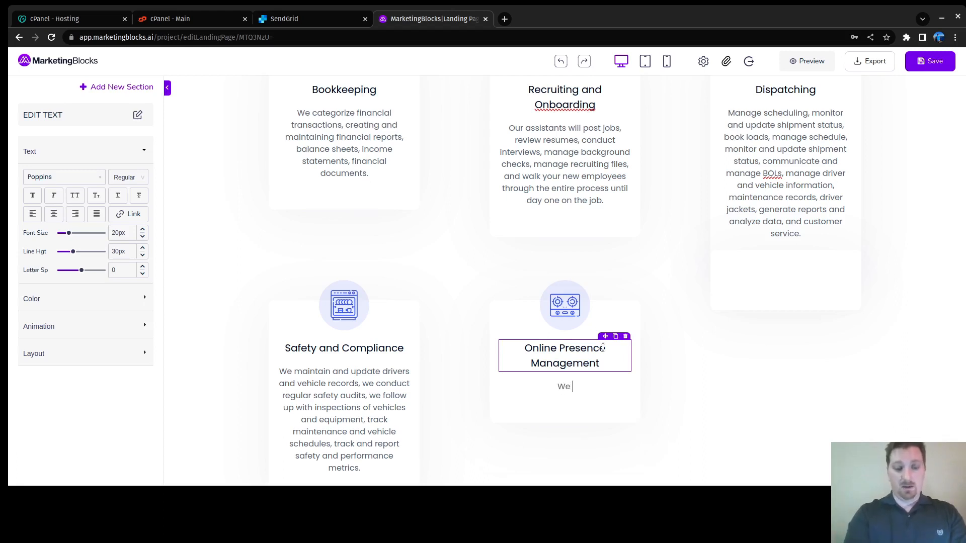
{"action": "key", "text": "BackSpace"}
{"action": "key", "text": "BackSpace"}
{"action": "key", "text": "BackSpace"}
{"action": "type", "text": "Our assistan"}
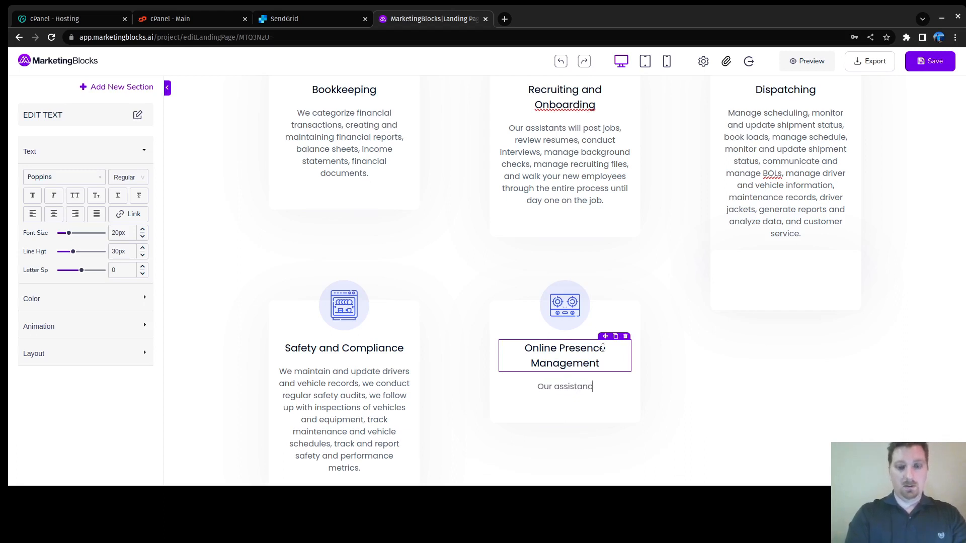
{"action": "type", "text": "ts ca"}
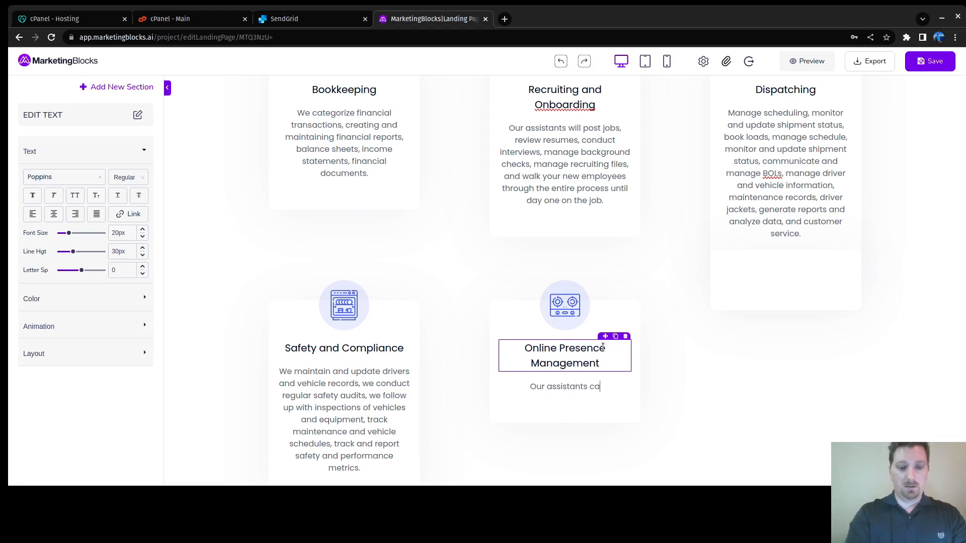
{"action": "type", "text": "n help you "}
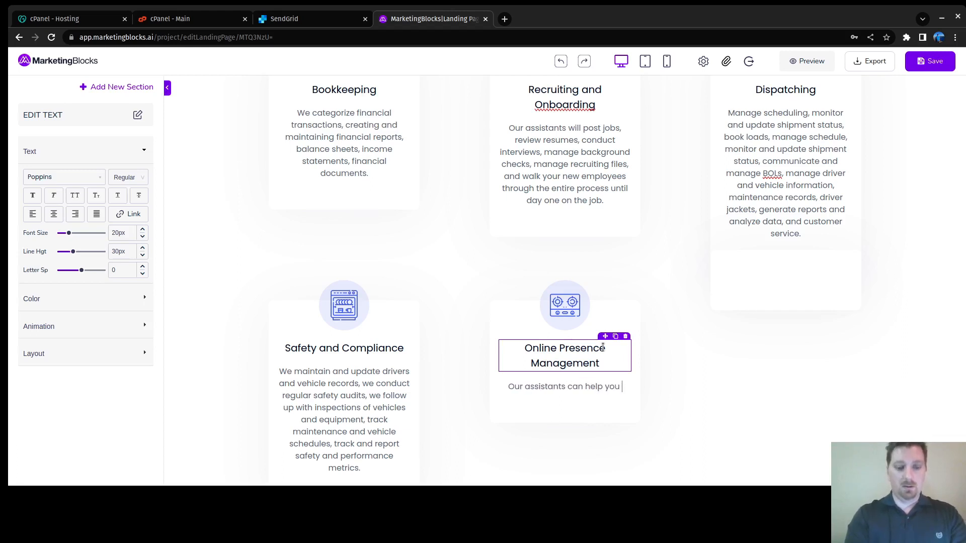
{"action": "type", "text": "managing your "}
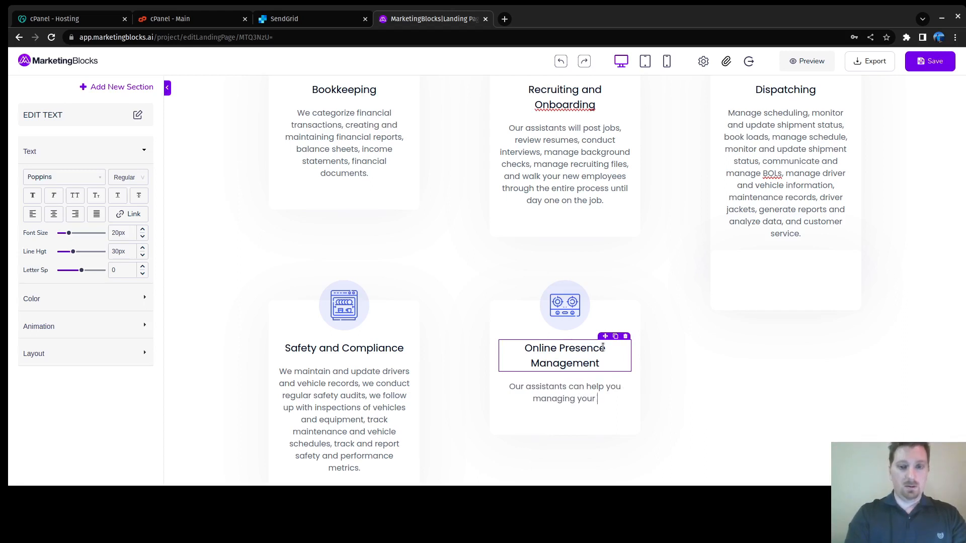
{"action": "type", "text": "accessi"}
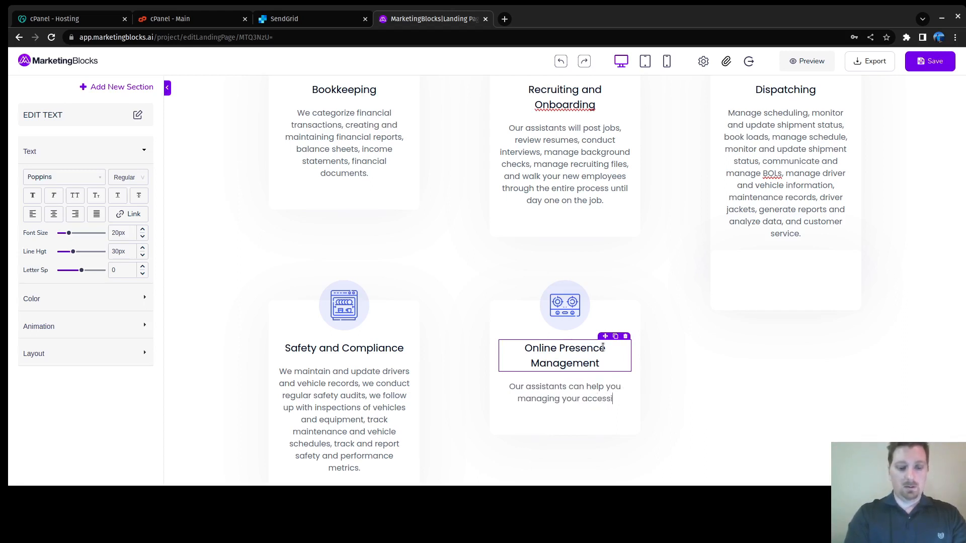
{"action": "type", "text": "bility "}
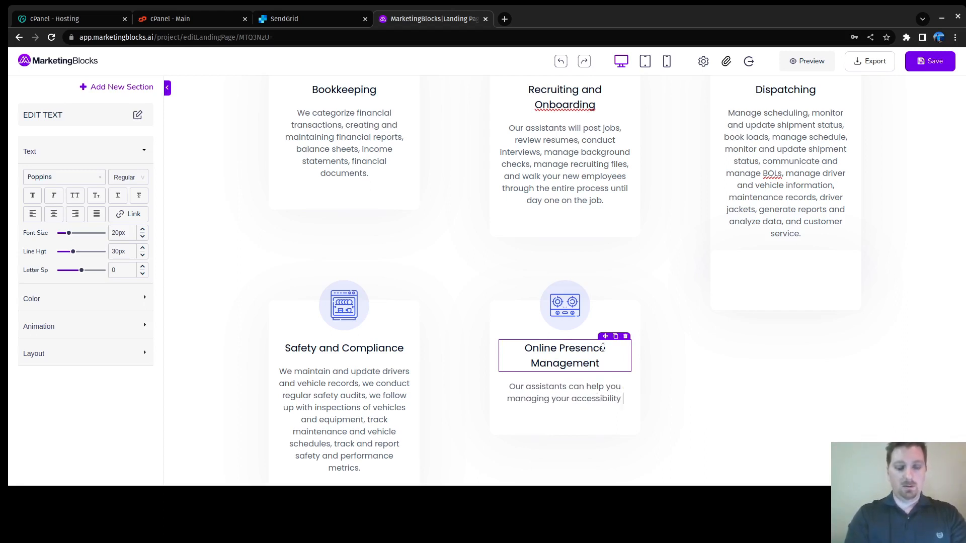
{"action": "type", "text": "to the comm"}
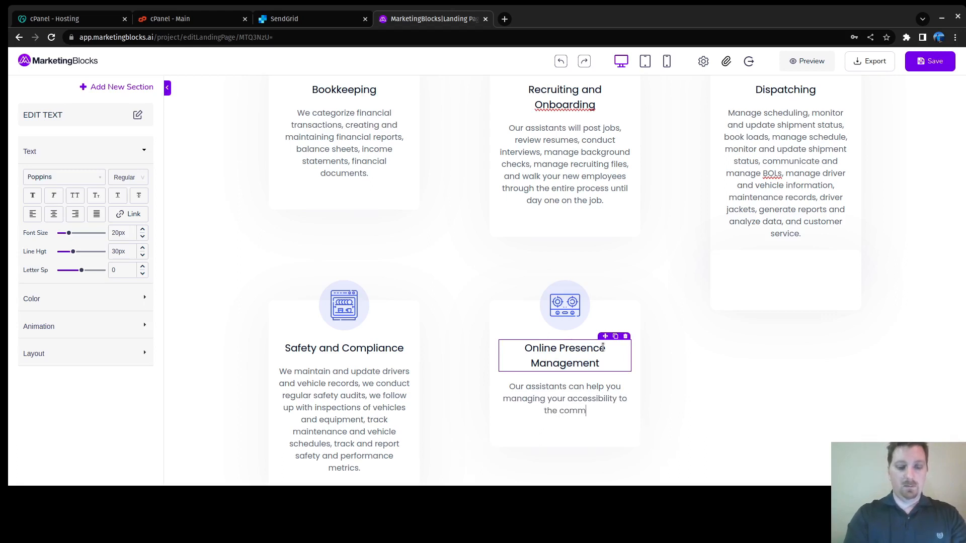
{"action": "type", "text": "unity through so"}
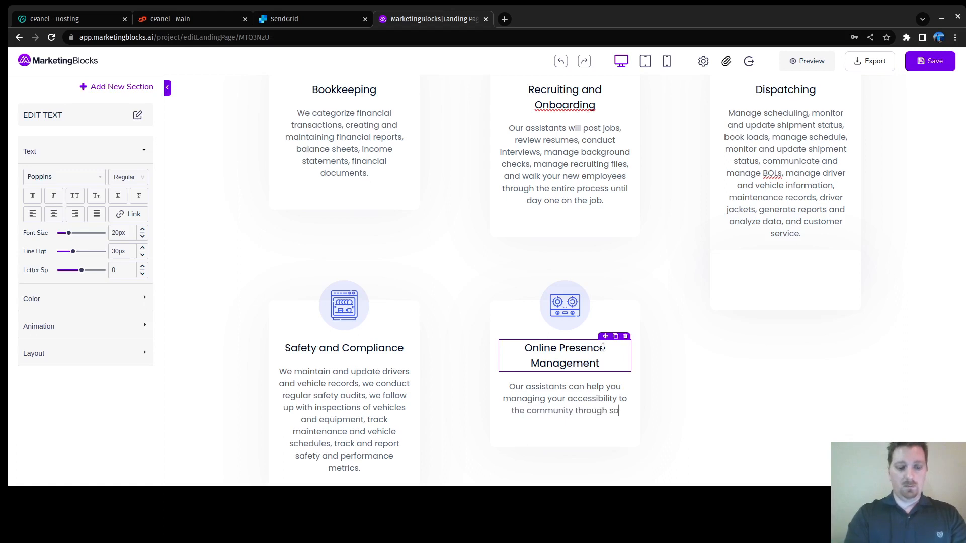
{"action": "type", "text": "cial media and"}
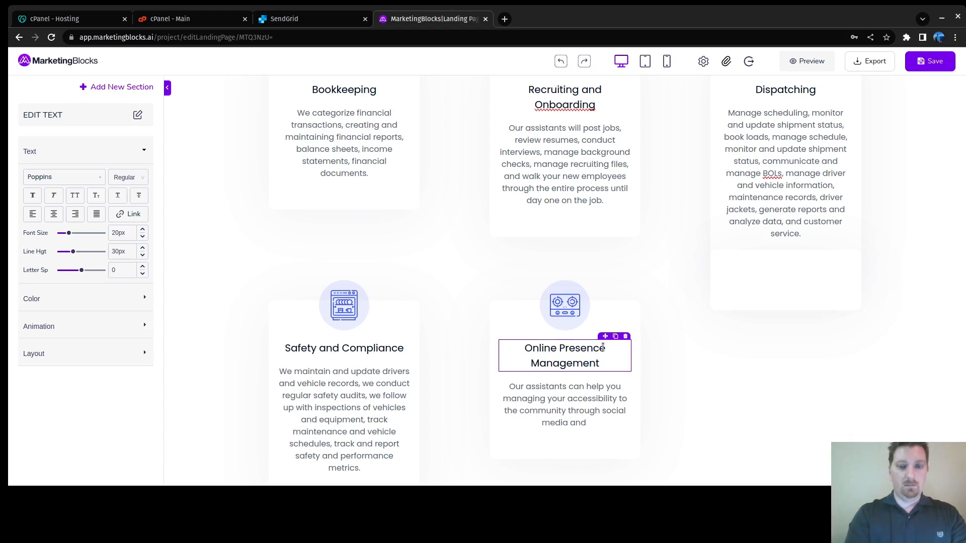
{"action": "type", "text": "sit"}
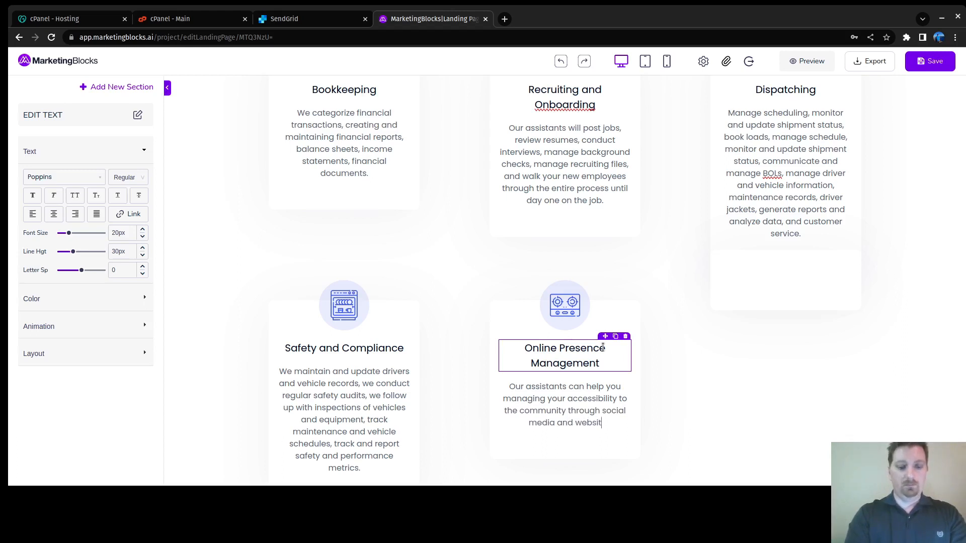
{"action": "type", "text": "e development."}
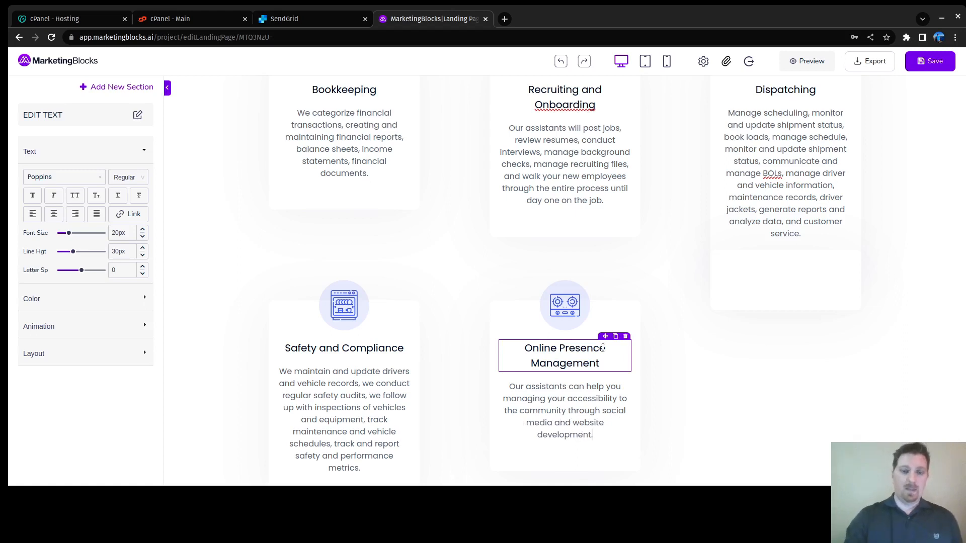
{"action": "key", "text": "BackSpace"}
{"action": "type", "text": "/mainte"}
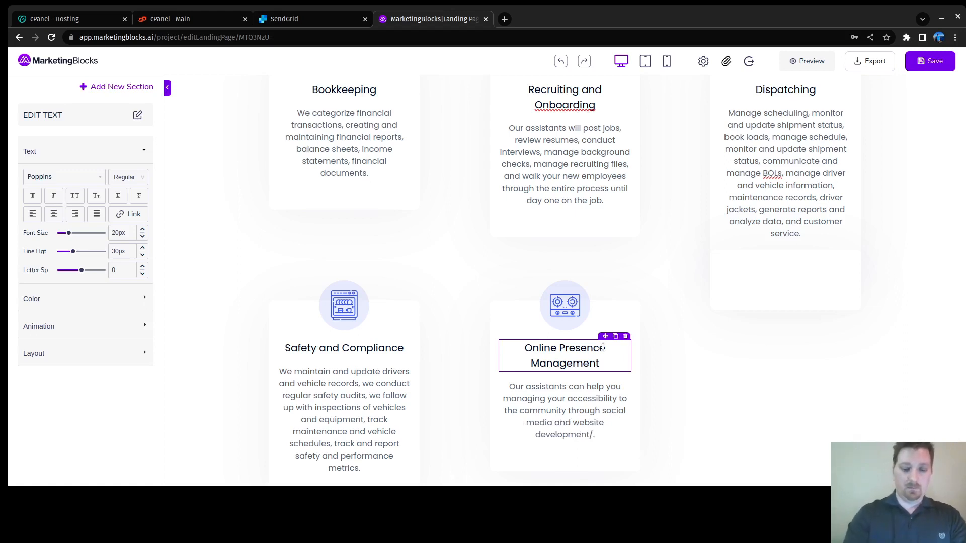
{"action": "type", "text": "nance."}
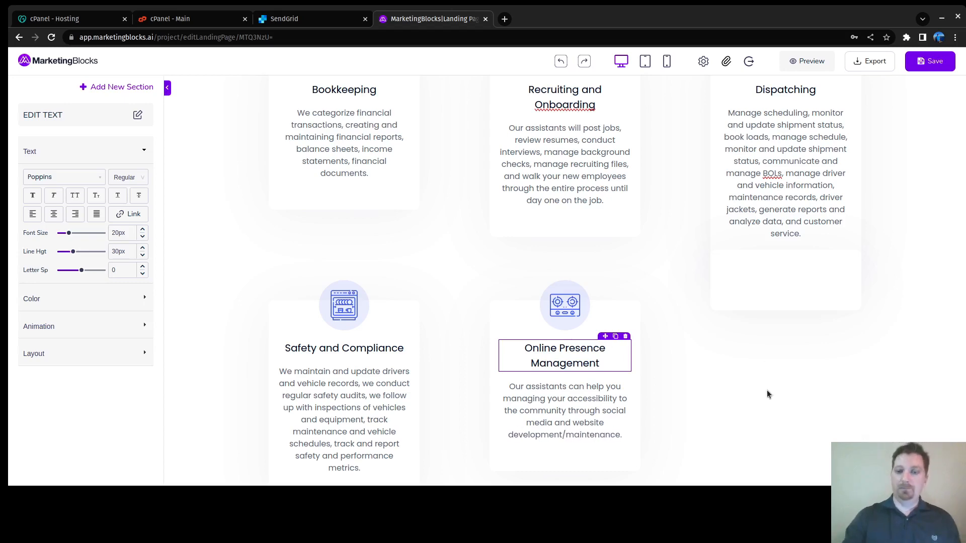
Step: Correct the description to read 'help you manage' and 'website development and maintenance'
{"action": "left_click", "coordinate": [804, 370]}
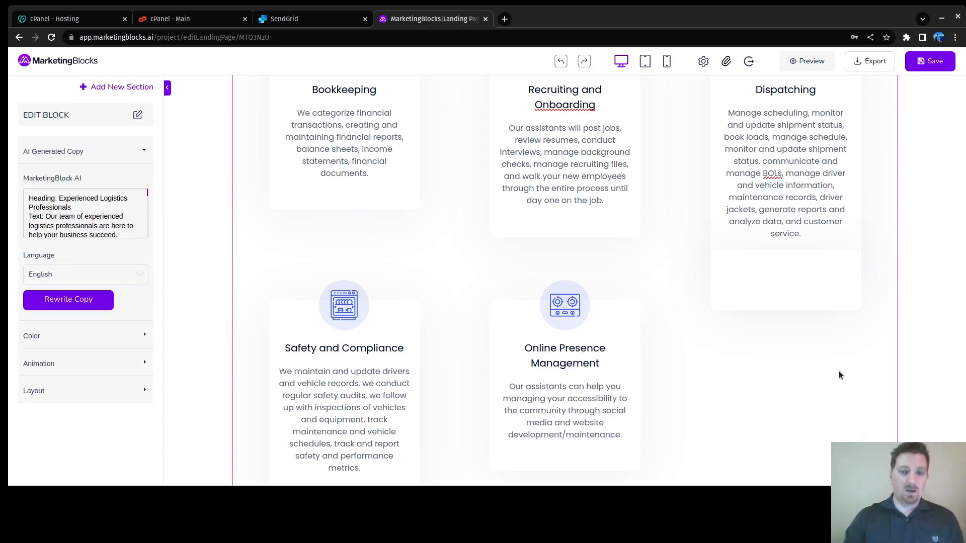
{"action": "scroll", "coordinate": [745, 356], "scroll_direction": "down", "scroll_amount": 5}
{"action": "scroll", "coordinate": [743, 327], "scroll_direction": "down", "scroll_amount": 1}
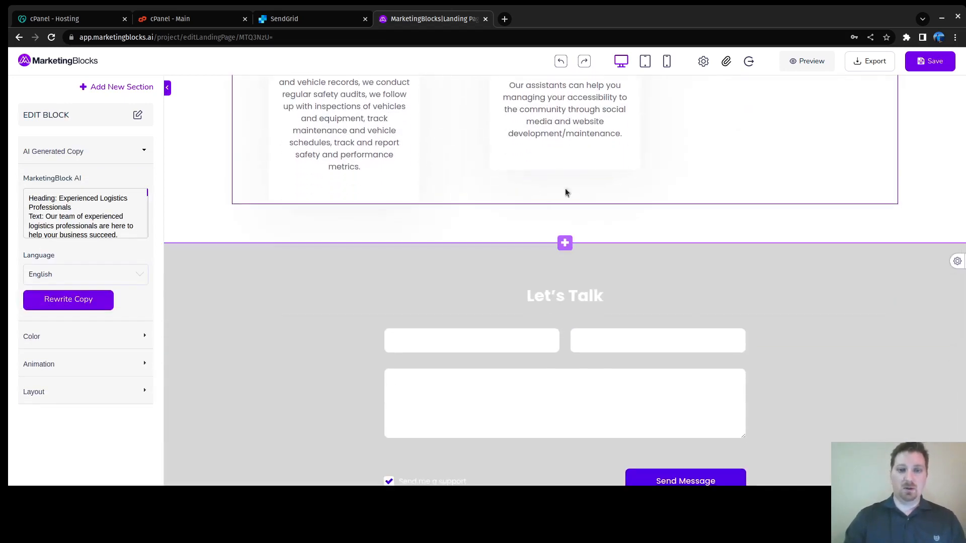
{"action": "left_click", "coordinate": [545, 100]}
{"action": "key", "text": "BackSpace"}
{"action": "key", "text": "BackSpace"}
{"action": "key", "text": "BackSpace"}
{"action": "type", "text": "e"}
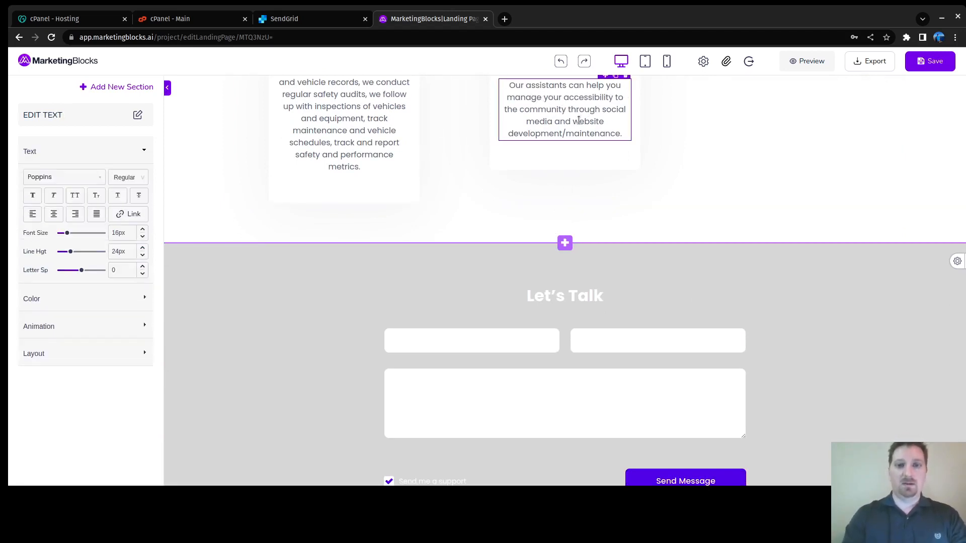
{"action": "key", "text": "Down"}
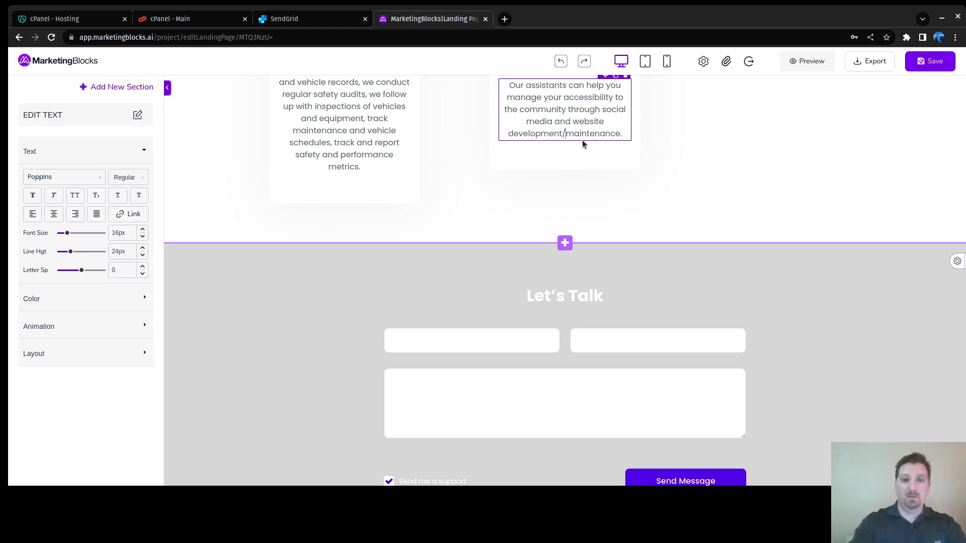
{"action": "key", "text": "BackSpace"}
{"action": "type", "text": "and"}
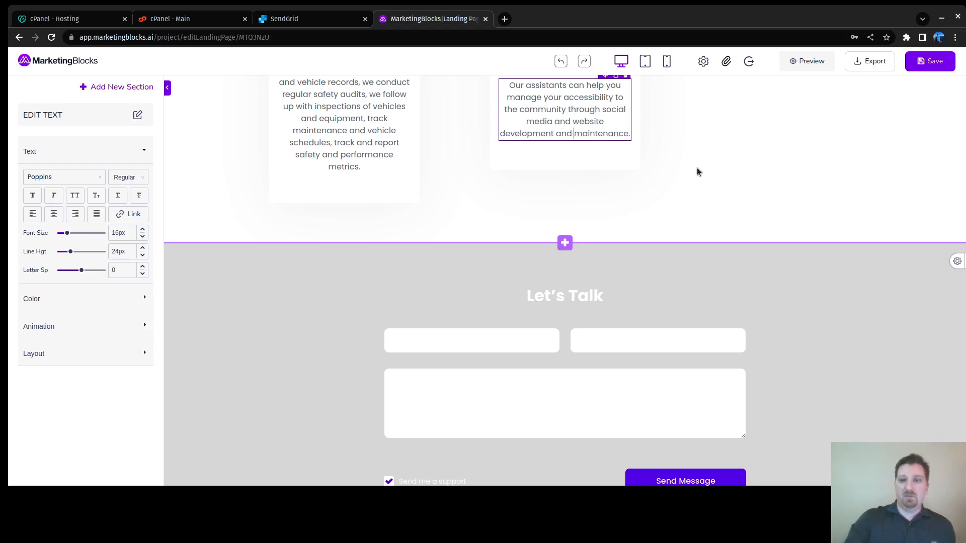
{"action": "left_click", "coordinate": [631, 185]}
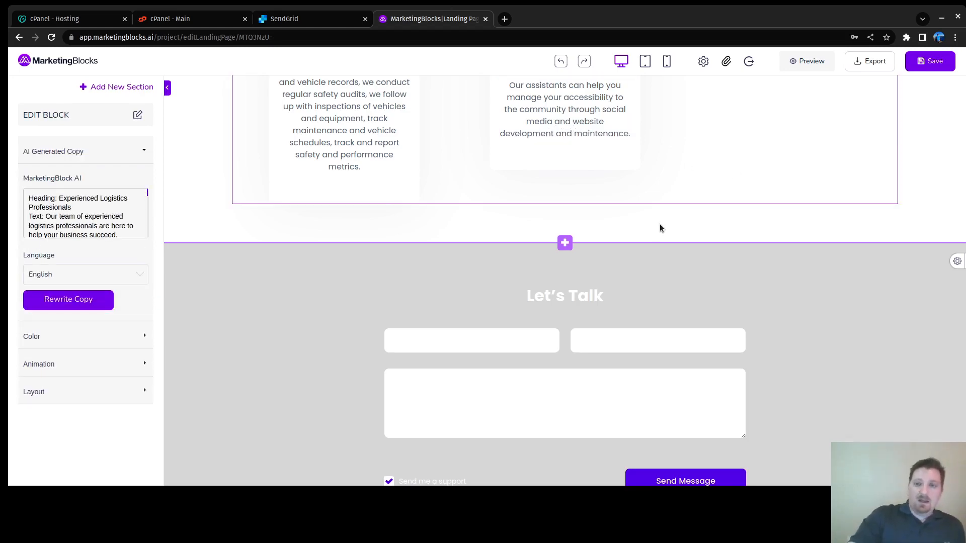
{"action": "scroll", "coordinate": [661, 228], "scroll_direction": "up", "scroll_amount": 15}
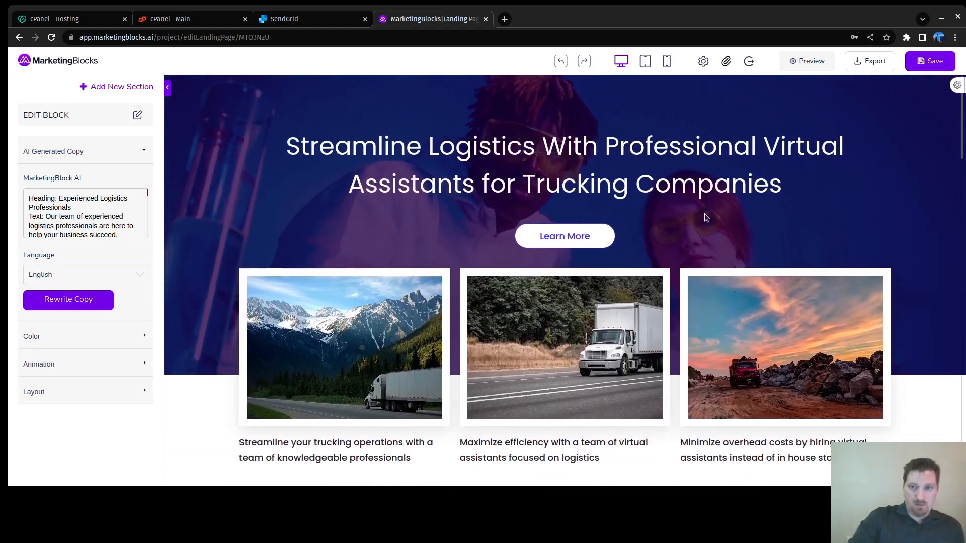
Step: Save the trucking virtual-assistant landing page
{"action": "left_click", "coordinate": [921, 63]}
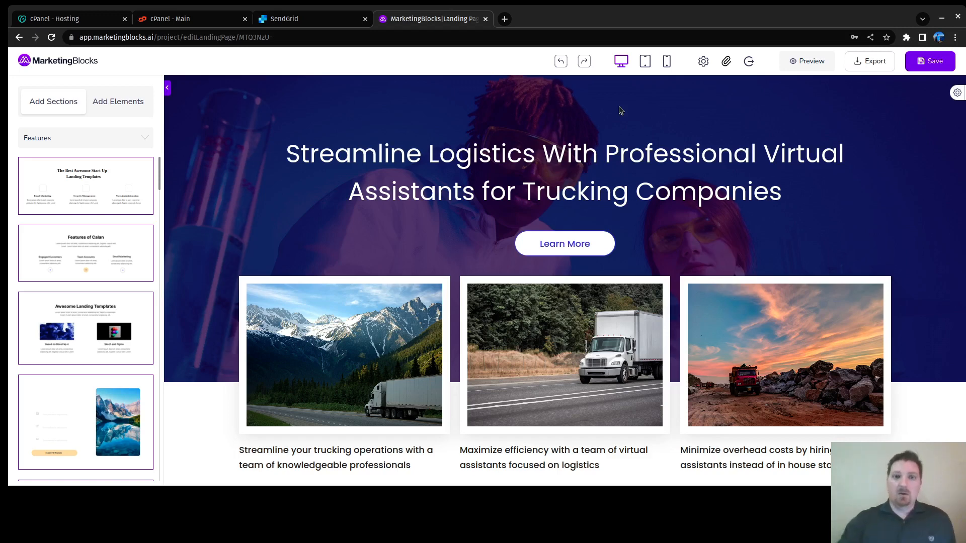
Step: Save again, export the page as html.zip, and view it in Chrome's Downloads list
{"action": "left_click", "coordinate": [917, 61]}
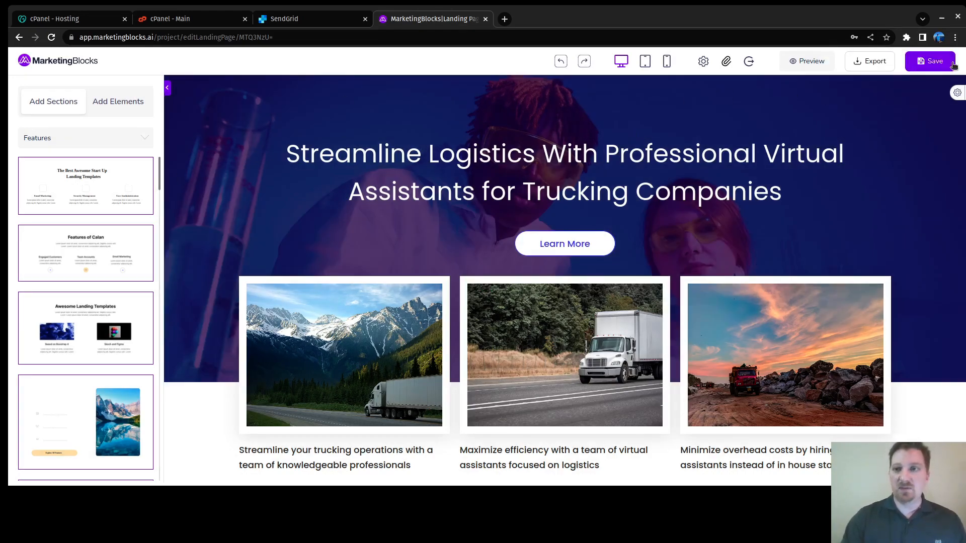
{"action": "left_click", "coordinate": [862, 62]}
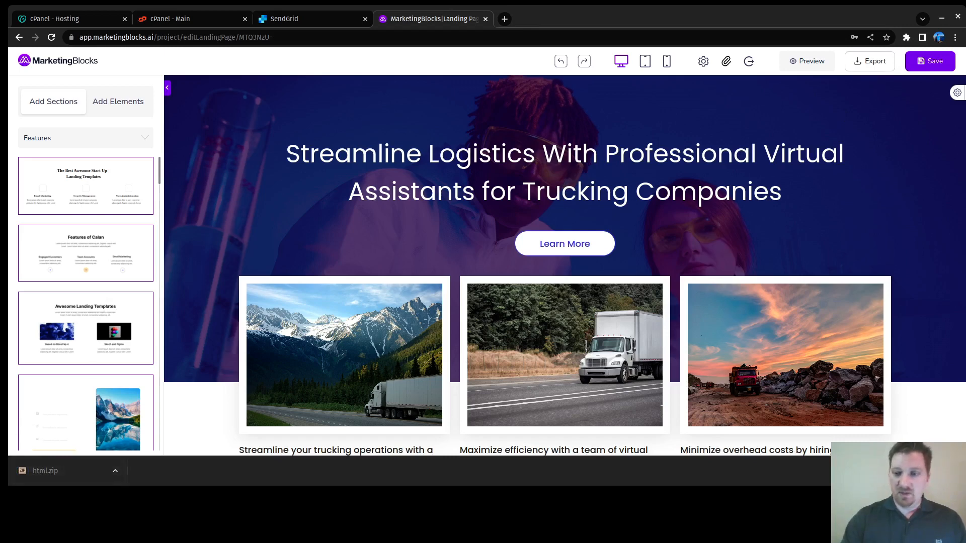
{"action": "key", "text": "ctrl+j"}
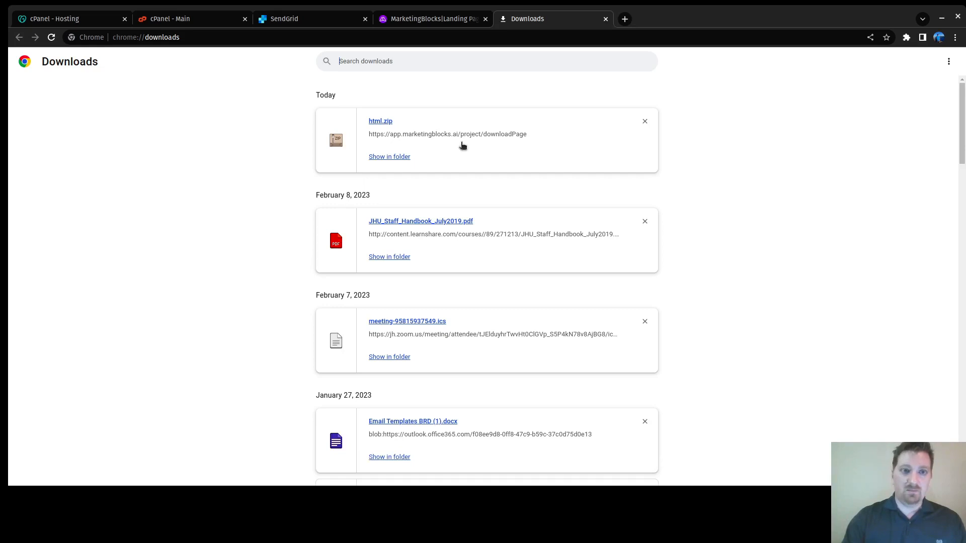
{"action": "left_click_drag", "start_coordinate": [194, 100], "coordinate": [739, 241]}
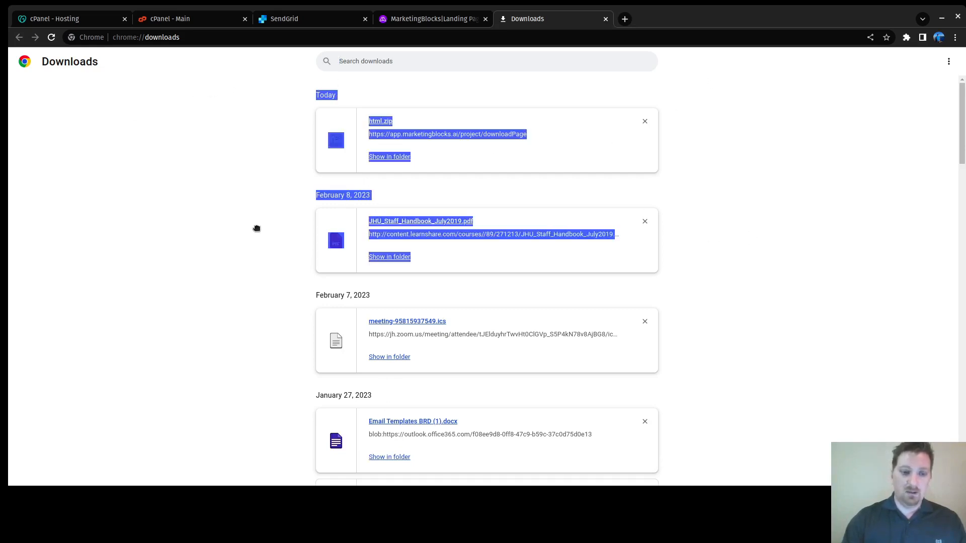